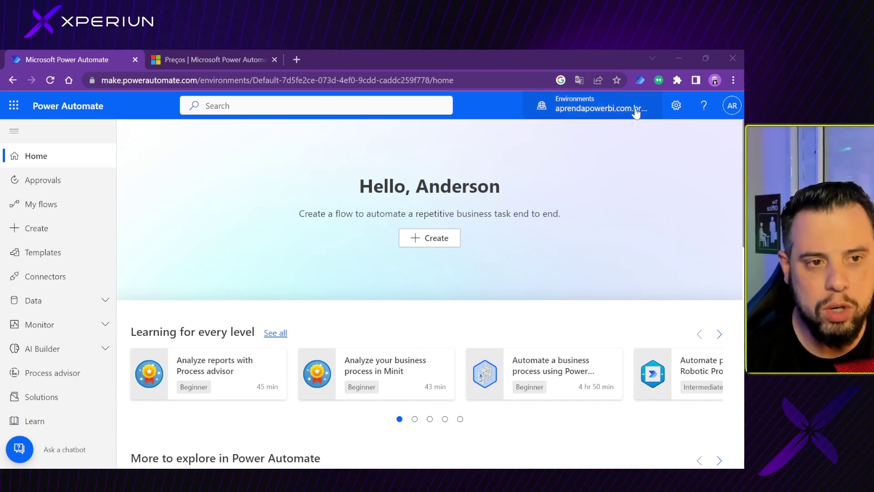
Translate the Power Automate home page into Portuguese
scroll(124, 188, "down", 3)
scroll(181, 211, "up", 3)
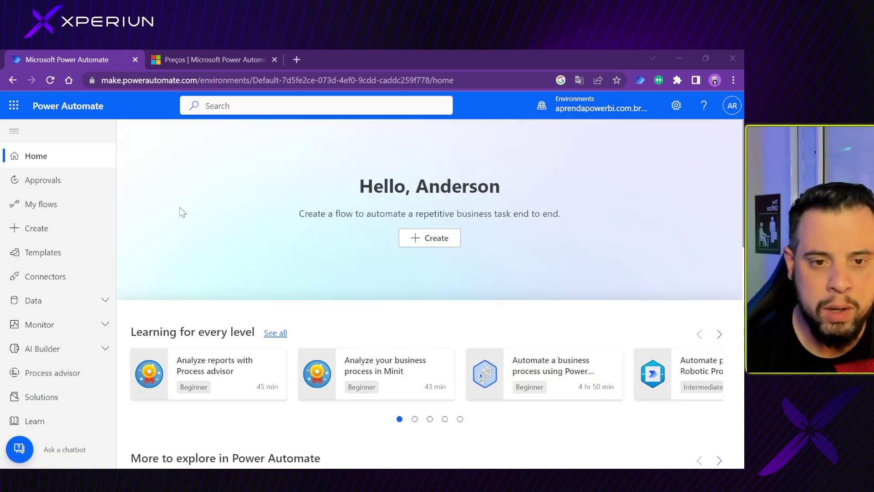
right_click(220, 183)
left_click(313, 336)
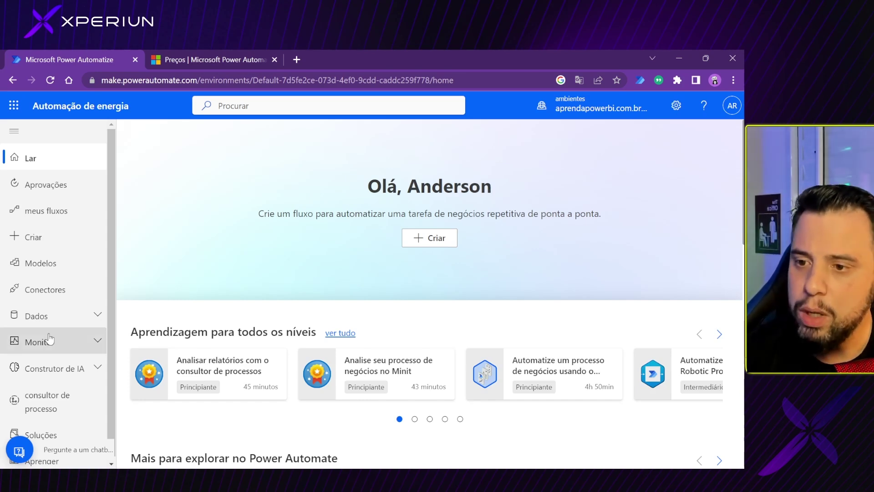
Start a new scheduled cloud flow from scratch on the flow creation page
left_click(82, 239)
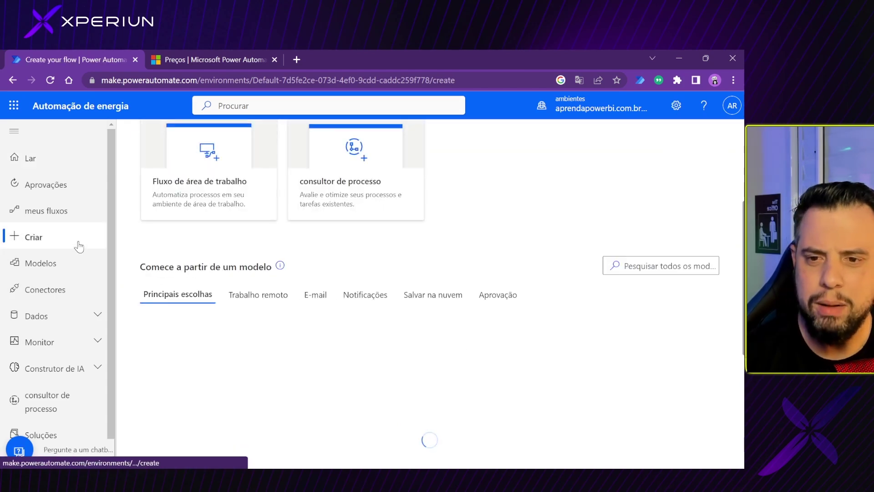
scroll(258, 239, "up", 4)
scroll(257, 241, "up", 1)
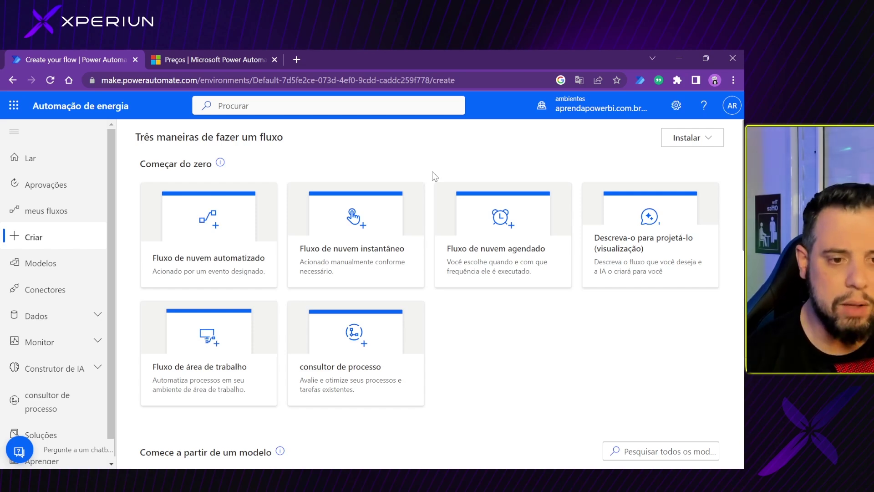
left_click(502, 252)
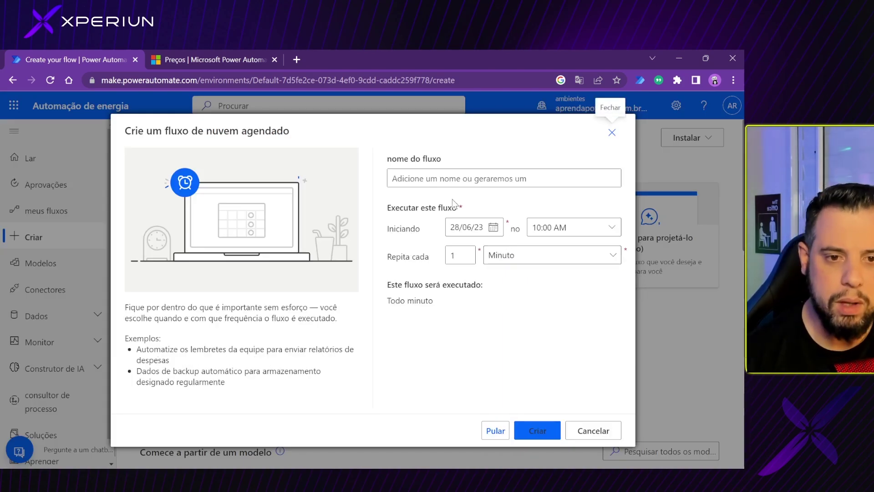
Name the scheduled flow Extracao ERP, set it to repeat every day, and create it
left_click(460, 179)
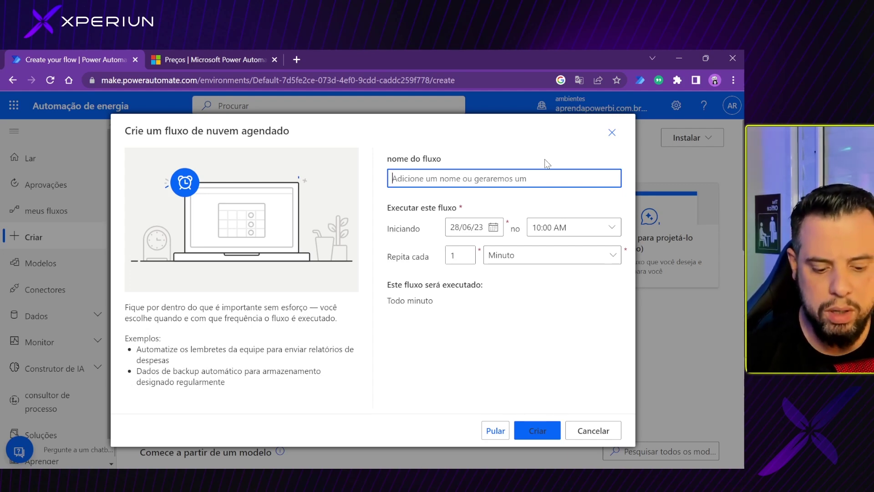
type("Extracao ")
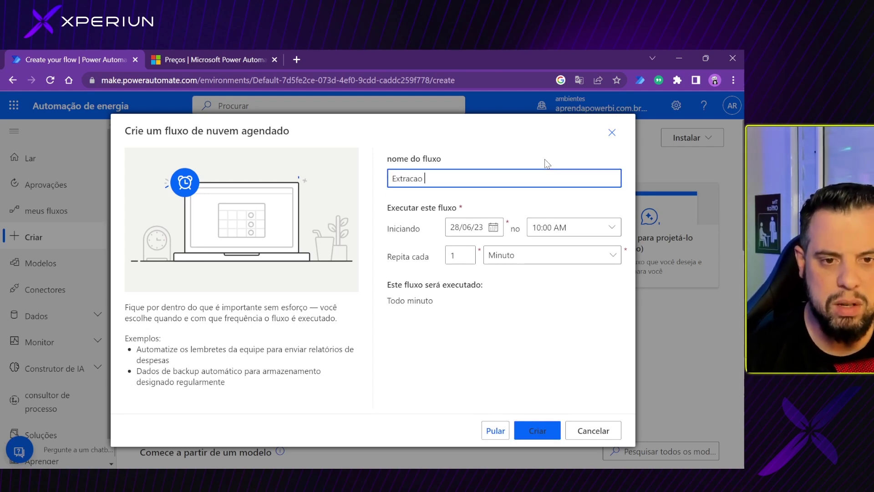
type("ERP")
key("Tab")
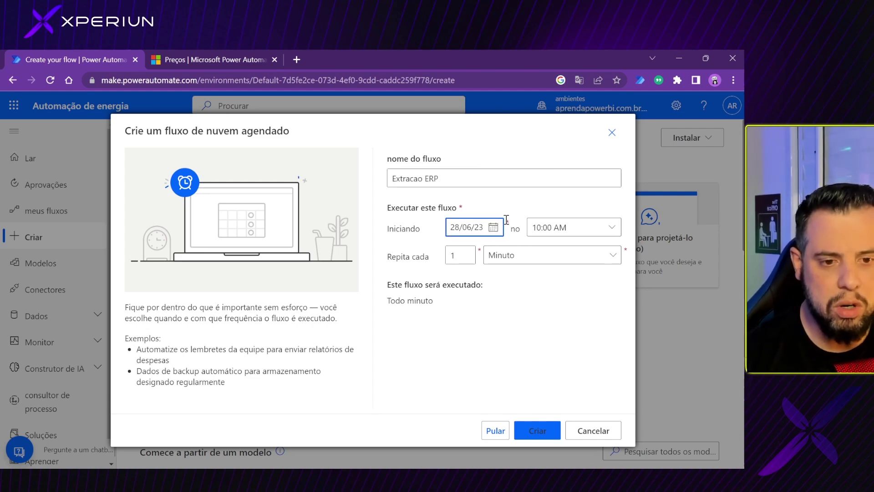
left_click(538, 257)
left_click(539, 316)
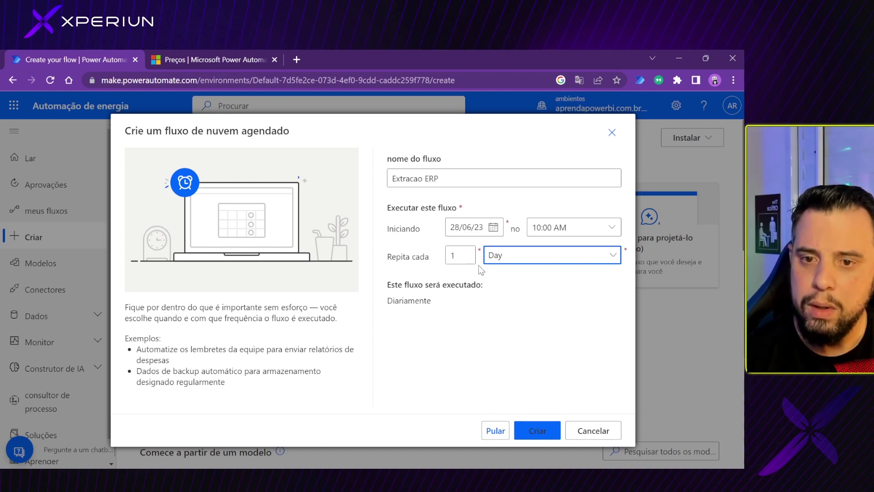
left_click(547, 427)
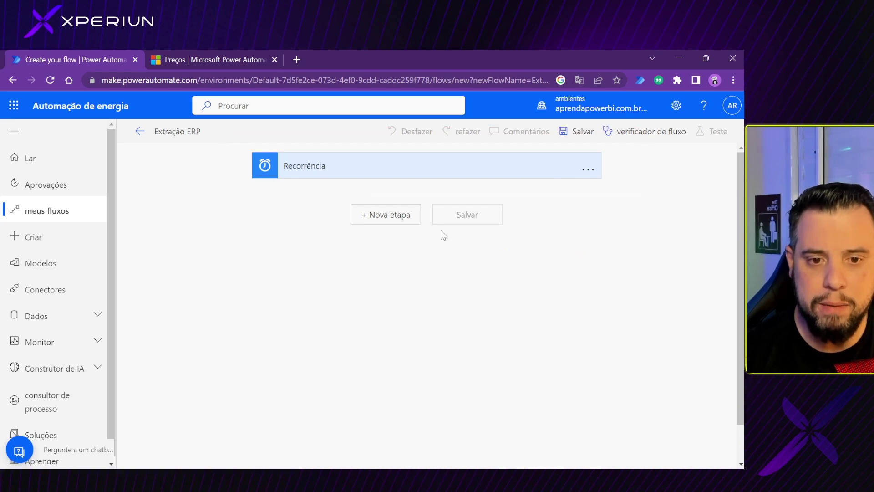
Add a new step below the recurrence trigger and list the actions of the desktop flows connector
left_click(405, 219)
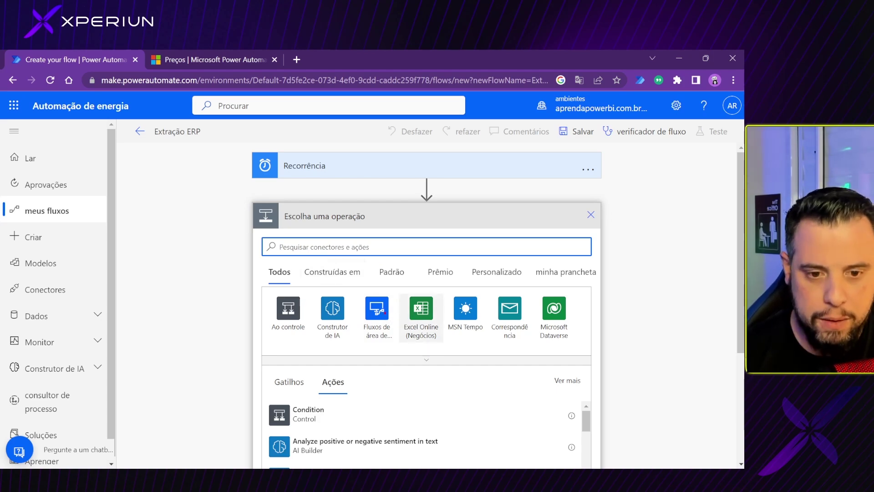
mouse_move(354, 290)
left_mouse_down()
mouse_move(391, 327)
mouse_move(400, 351)
left_mouse_up()
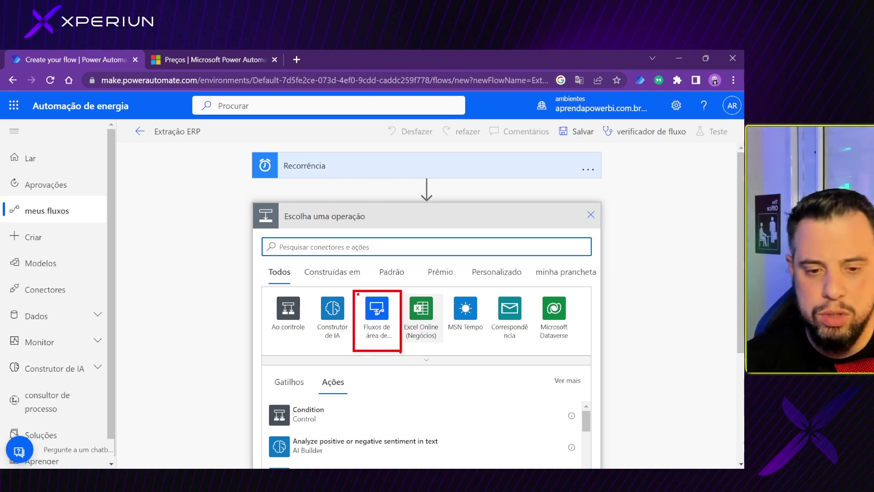
key("Escape")
left_click(384, 322)
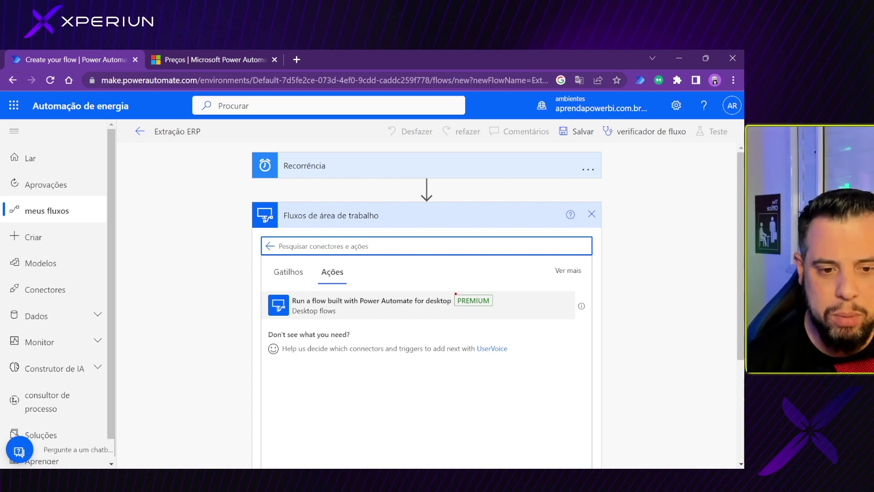
Check the licence tier of the action that runs a flow built with Power Automate for desktop
mouse_move(447, 286)
left_mouse_down()
mouse_move(510, 313)
mouse_move(561, 248)
left_mouse_up()
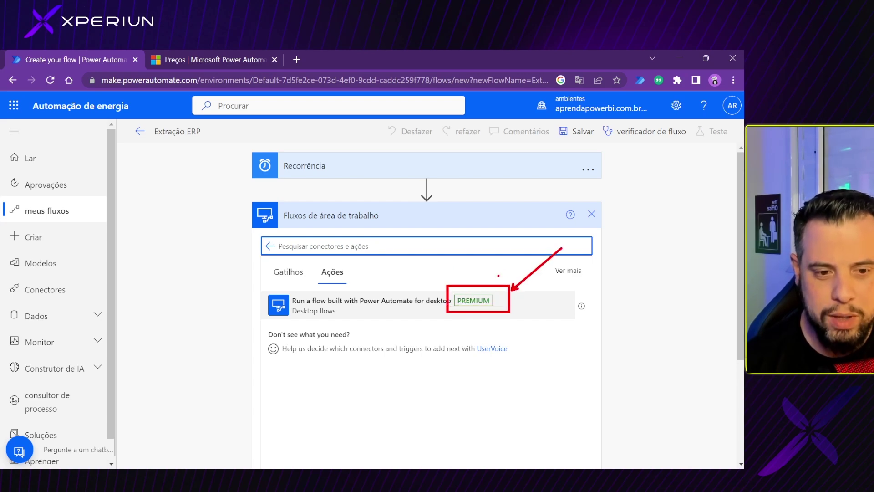
mouse_move(374, 251)
left_mouse_down()
mouse_move(444, 283)
mouse_move(463, 222)
left_mouse_up()
left_click_drag(516, 315, 548, 362)
left_click_drag(474, 327, 486, 374)
left_click_drag(441, 323, 378, 356)
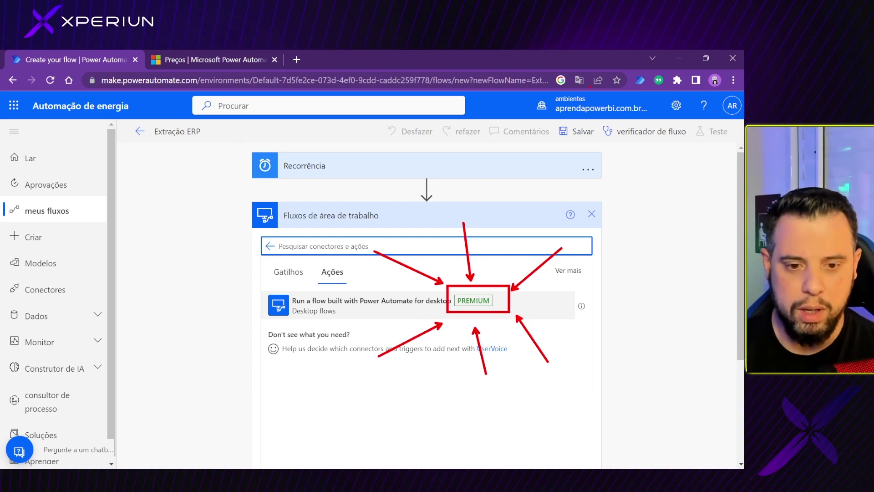
left_click_drag(269, 248, 182, 301)
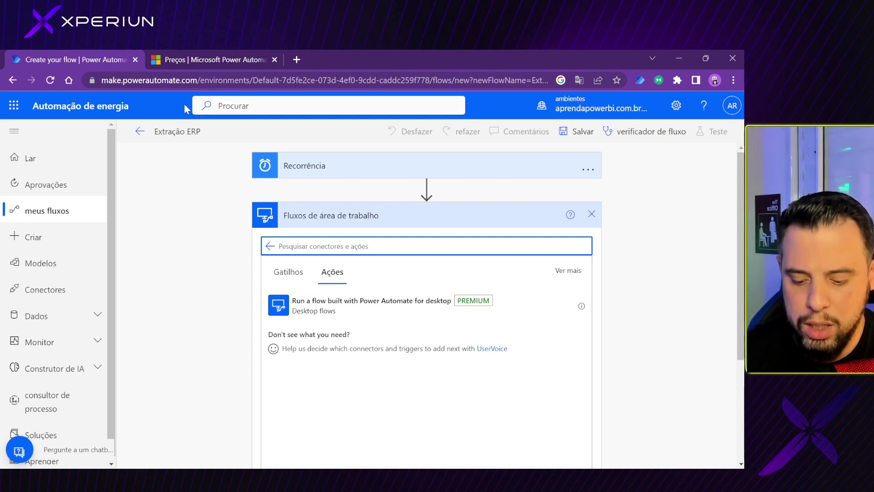
Switch to the Power Automate pricing page and examine the basic per-user plan's price, description and included flows
left_click(216, 60)
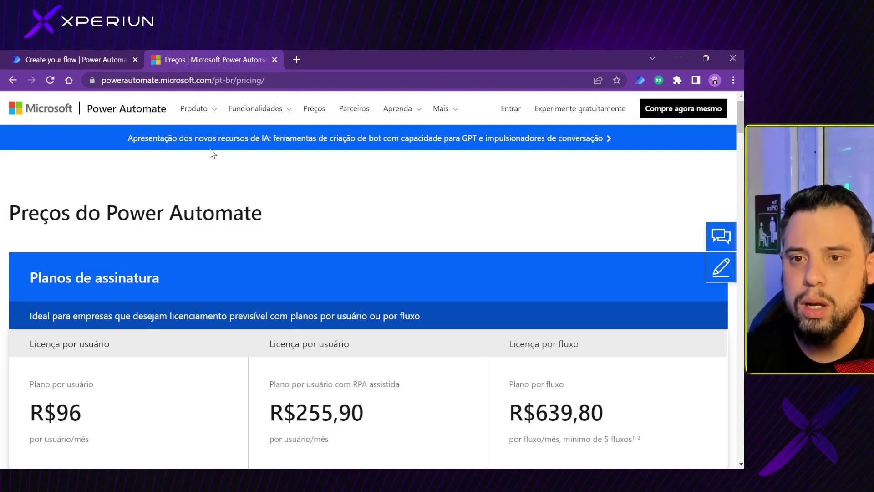
scroll(244, 176, "down", 1)
scroll(253, 176, "up", 1)
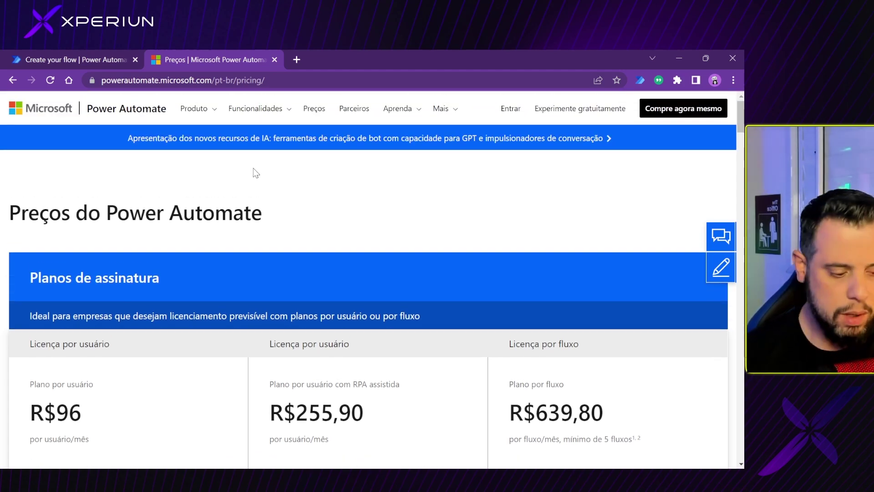
scroll(250, 168, "down", 1)
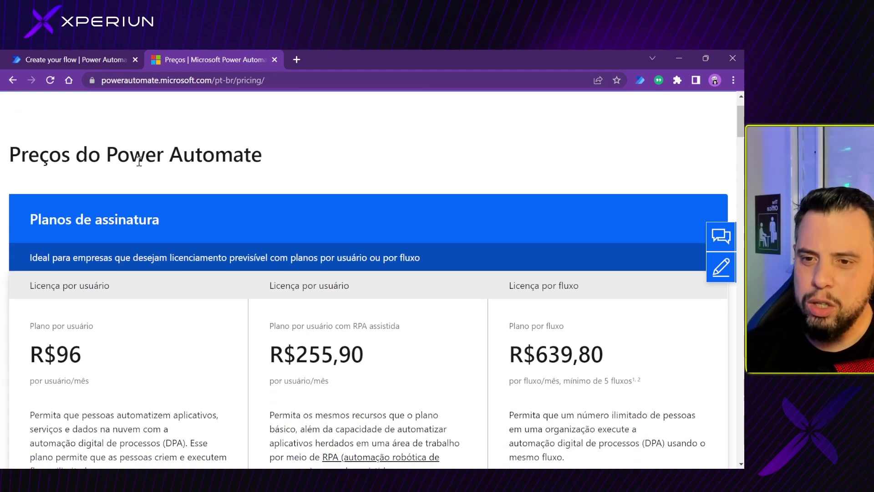
left_click_drag(137, 160, 315, 152)
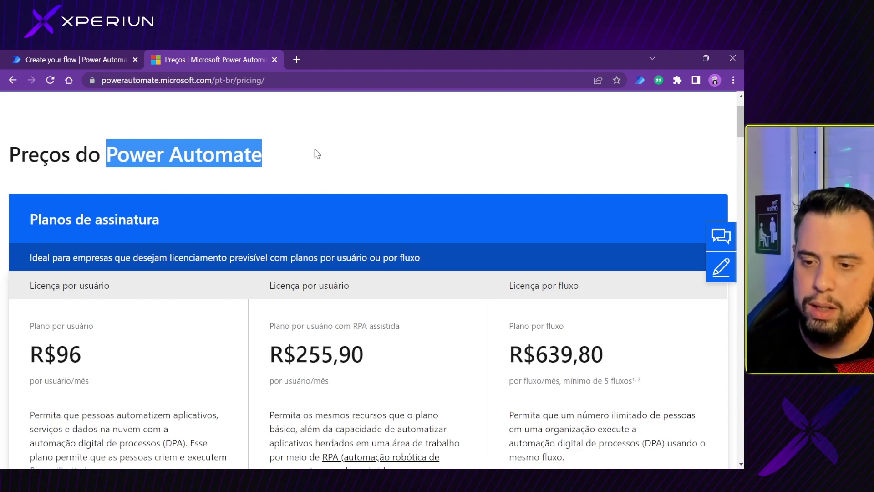
scroll(228, 304, "down", 3)
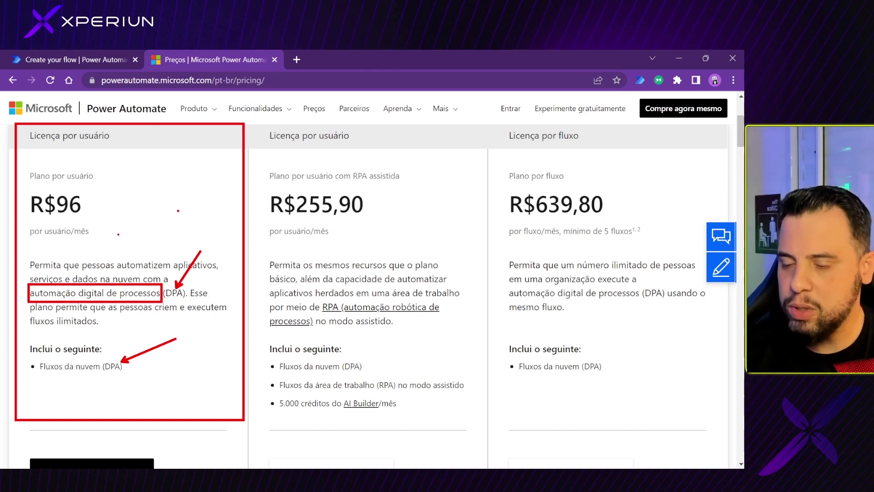
mouse_move(20, 165)
left_mouse_down()
mouse_move(33, 185)
mouse_move(136, 248)
mouse_move(133, 242)
left_mouse_up()
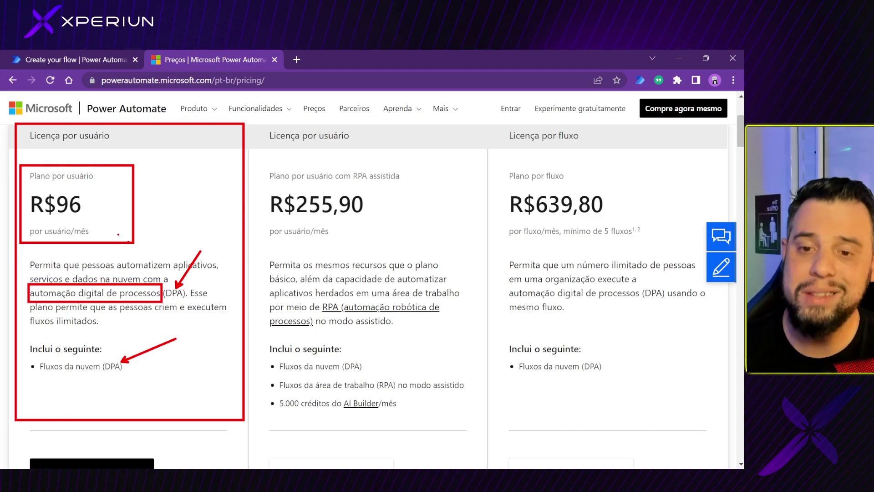
key("Escape")
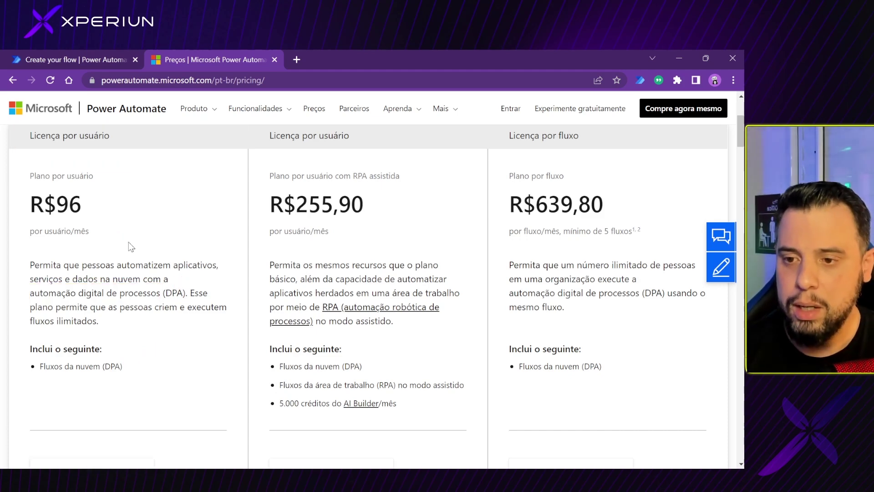
Examine the price and description of the per-user plan with attended RPA, comparing it with the basic plan
key("ctrl+2")
left_click_drag(263, 152, 404, 189)
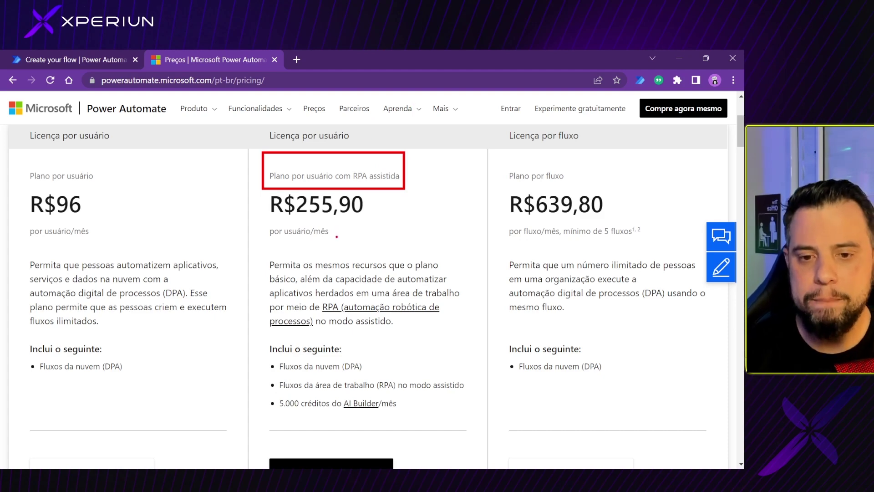
mouse_move(258, 191)
left_mouse_down()
mouse_move(411, 243)
mouse_move(376, 244)
left_mouse_up()
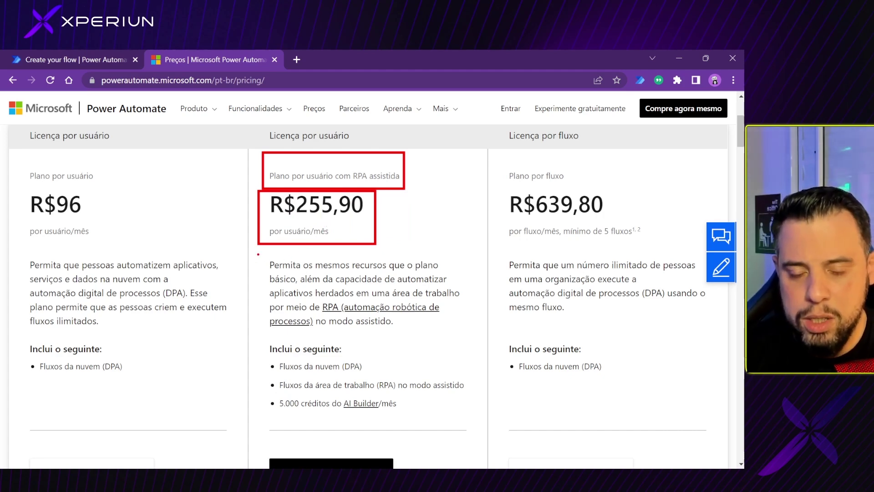
mouse_move(258, 254)
left_mouse_down()
mouse_move(436, 416)
mouse_move(471, 430)
left_mouse_up()
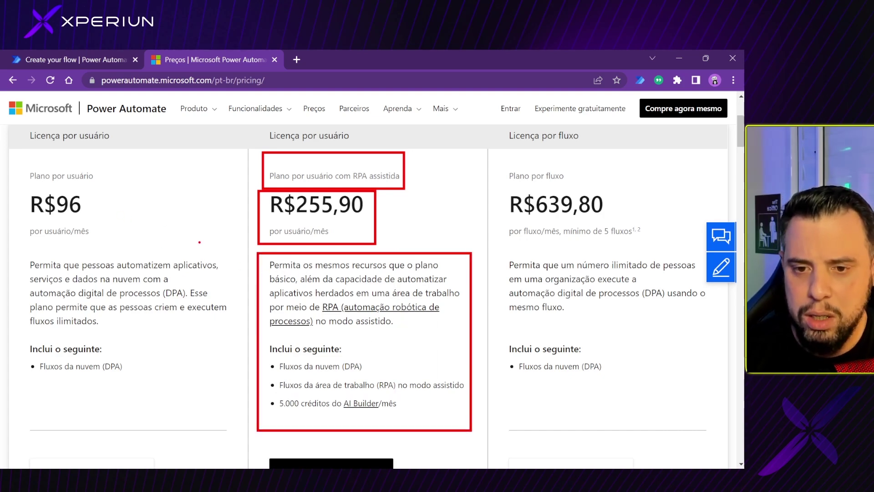
left_click_drag(261, 260, 88, 207)
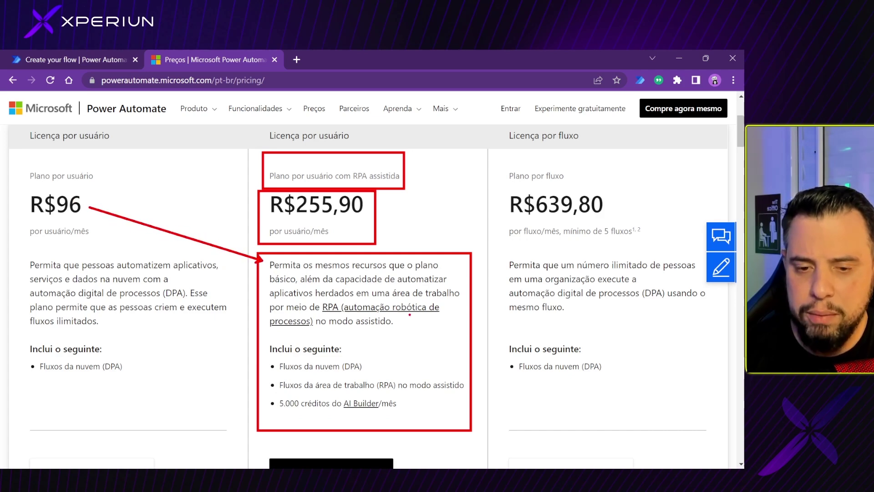
mouse_move(300, 272)
left_mouse_down()
mouse_move(301, 281)
mouse_move(268, 298)
mouse_move(470, 299)
left_mouse_up()
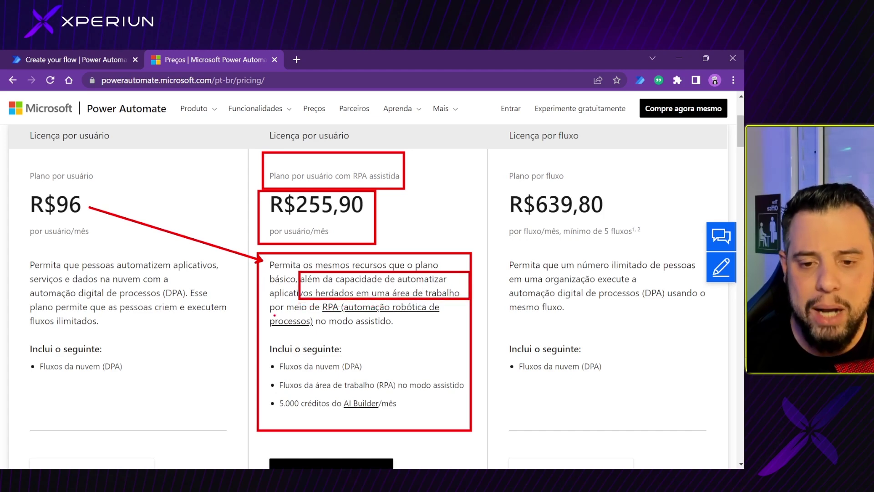
mouse_move(268, 305)
left_mouse_down()
mouse_move(306, 330)
mouse_move(457, 328)
left_mouse_up()
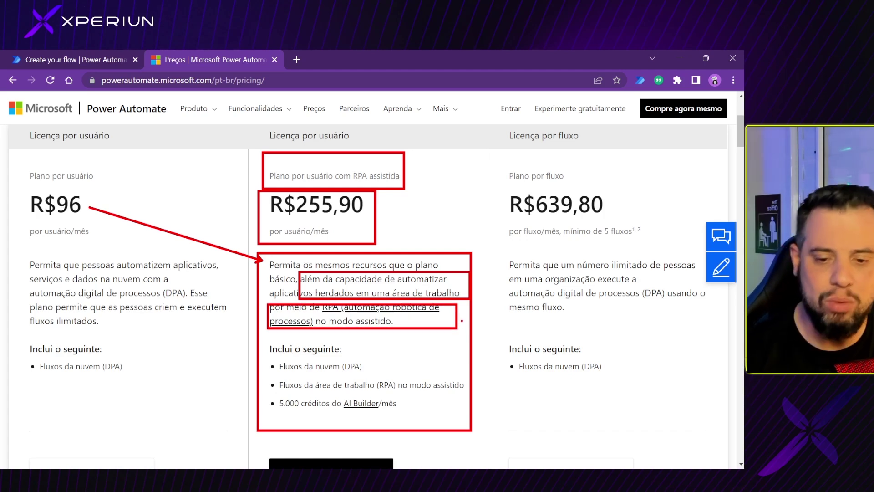
key("Escape")
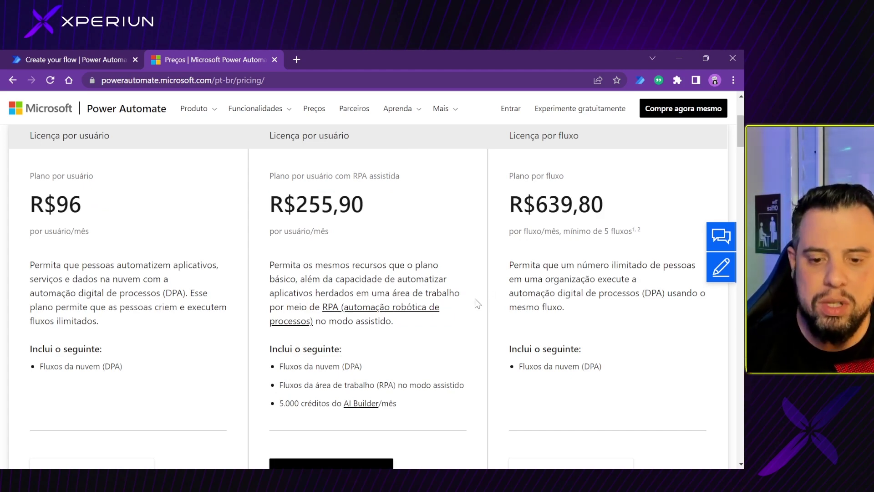
Review the items included in the attended RPA plan, covering cloud flows, desktop flows and AI Builder credits
scroll(469, 302, "down", 1)
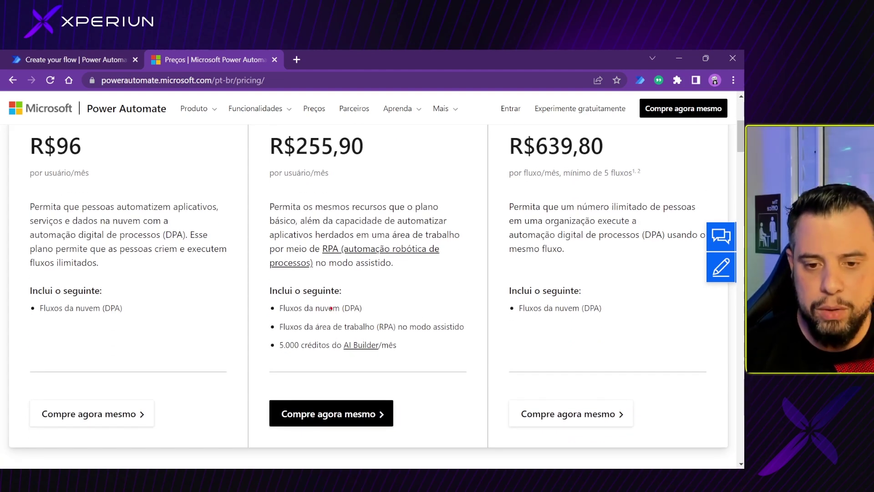
left_click_drag(268, 294, 369, 314)
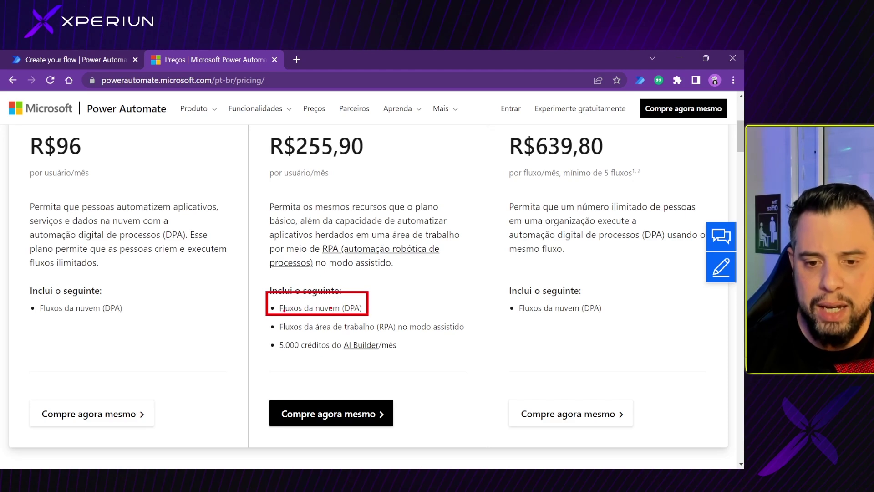
left_click_drag(265, 307, 149, 302)
left_click_drag(250, 317, 115, 317)
left_click_drag(261, 329, 128, 328)
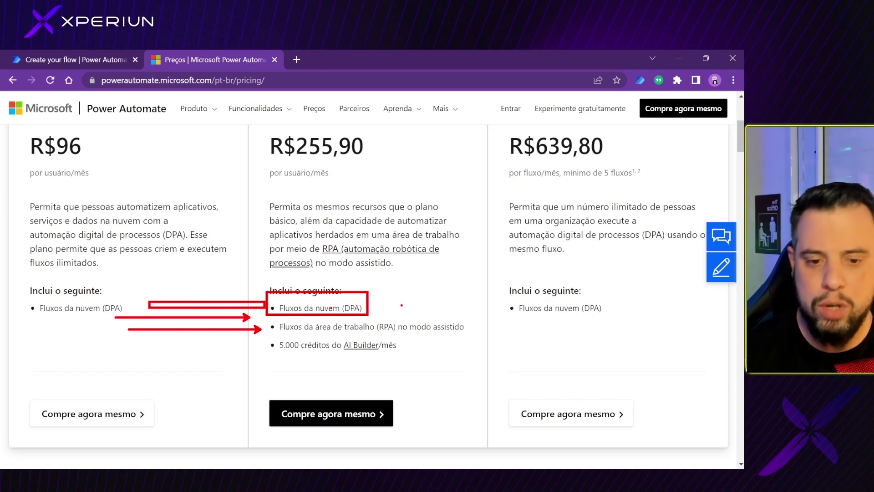
left_click_drag(263, 337, 450, 363)
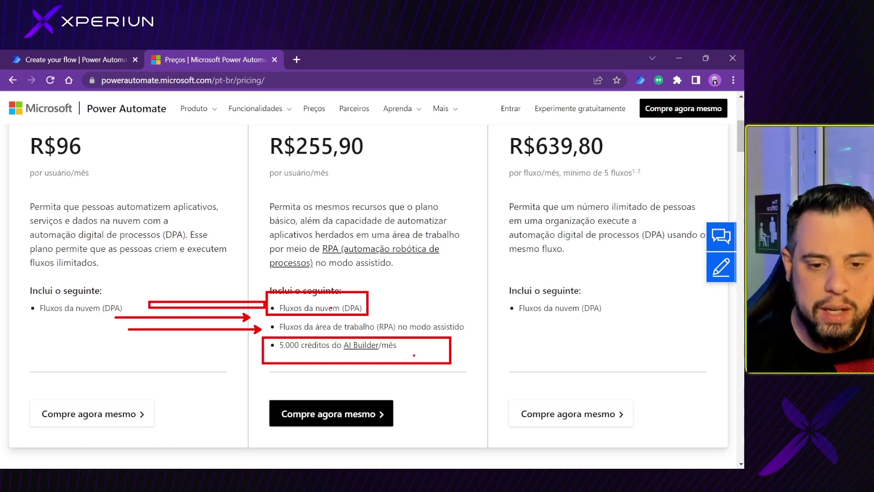
left_click_drag(385, 351, 471, 379)
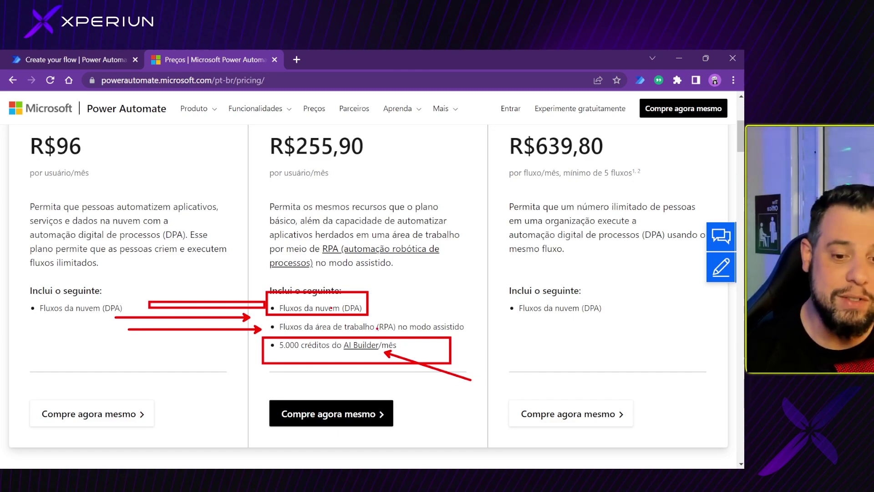
Examine the per-flow plan's price, minimum number of flows and included items, comparing it with the two per-user plans
key("Escape")
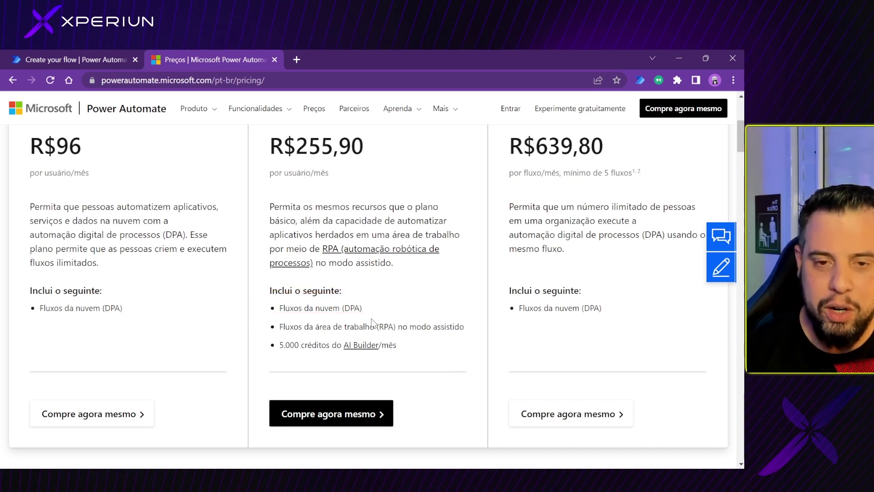
scroll(374, 323, "up", 1)
scroll(373, 319, "down", 1)
scroll(373, 314, "up", 1)
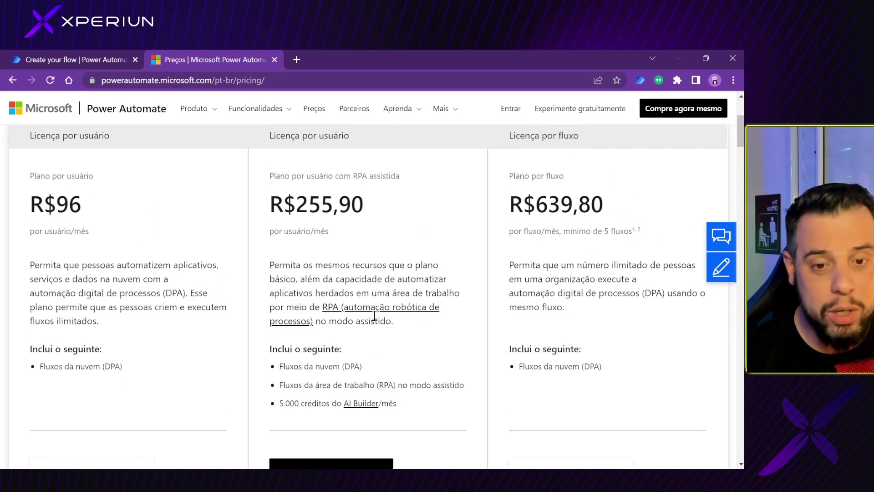
scroll(374, 319, "down", 1)
scroll(375, 320, "up", 1)
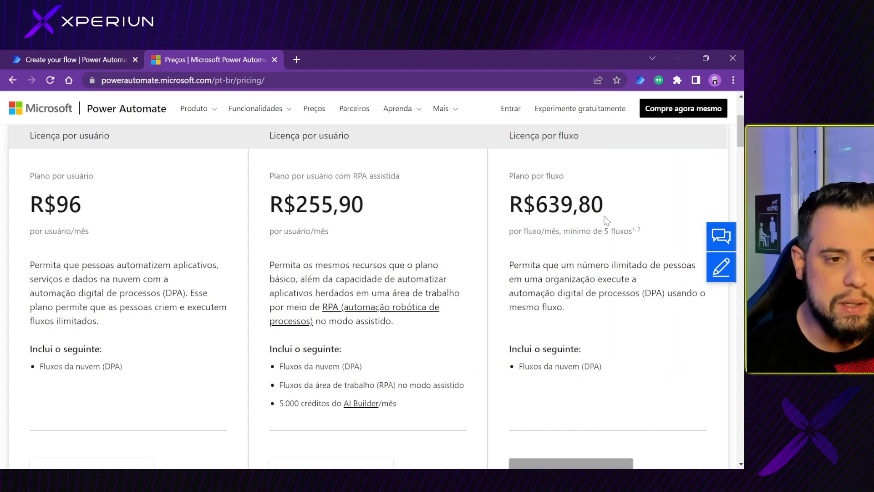
scroll(616, 228, "down", 1)
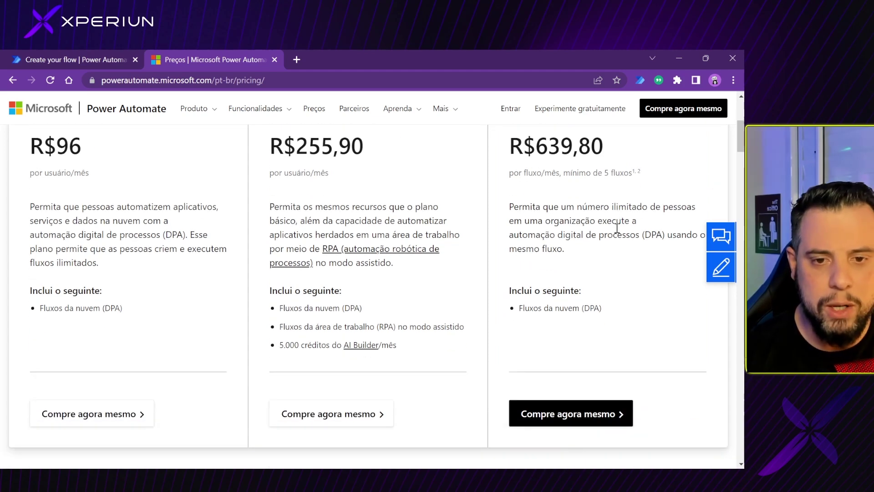
scroll(616, 228, "up", 1)
Examine the prepaid plans charged per executed flow, focusing on the price and contents of the attended desktop flow option
scroll(616, 230, "down", 6)
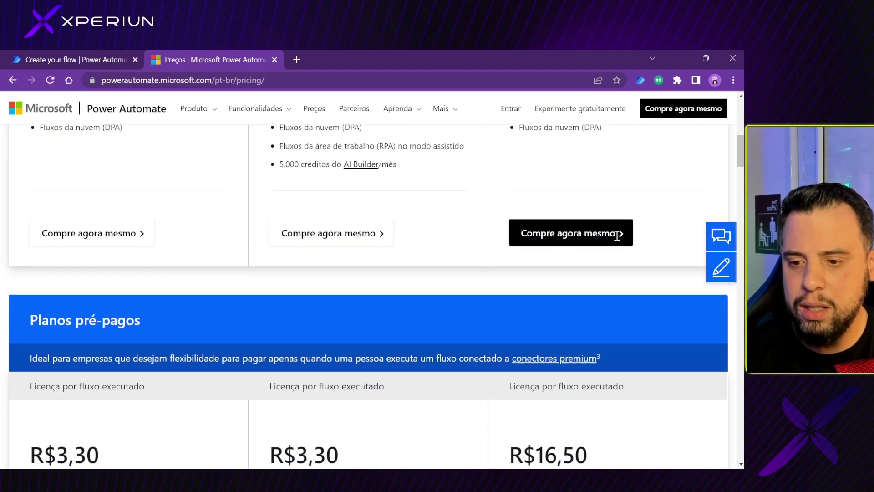
scroll(617, 235, "down", 1)
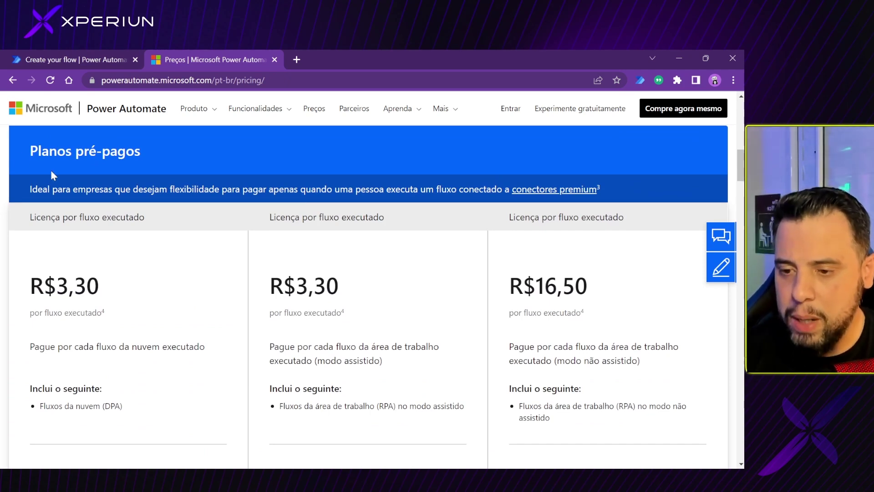
scroll(126, 267, "down", 1)
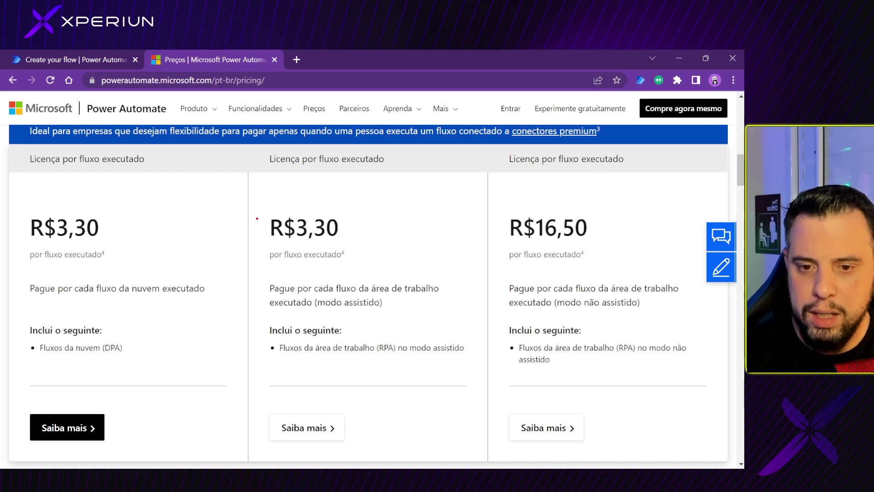
mouse_move(249, 197)
left_mouse_down()
mouse_move(293, 258)
mouse_move(426, 363)
mouse_move(484, 374)
left_mouse_up()
left_click_drag(339, 222, 356, 221)
left_click_drag(348, 253, 350, 252)
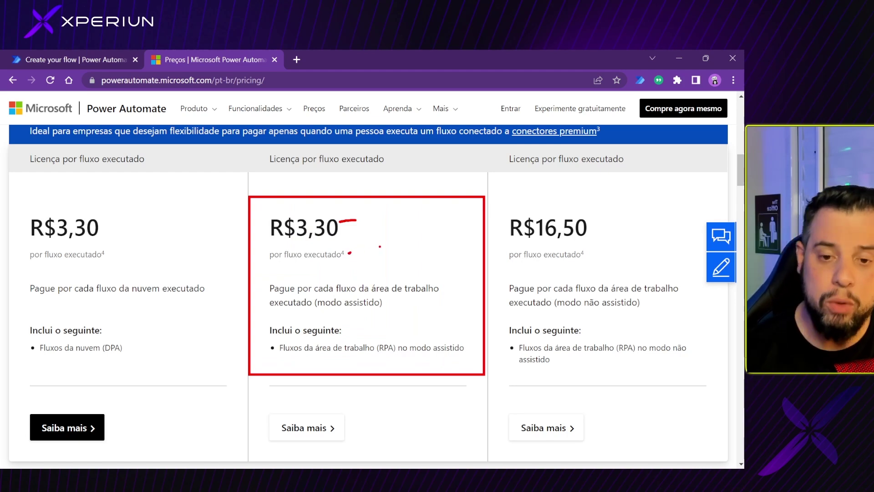
key("Escape")
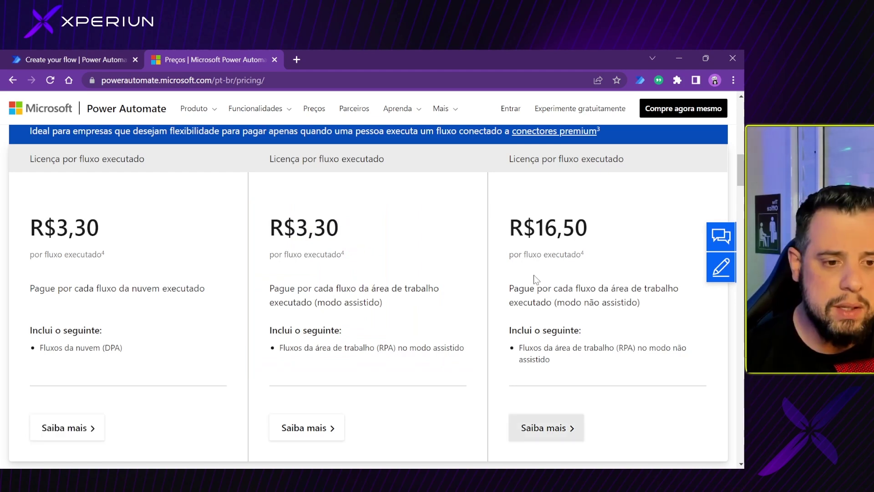
Read the pricing footnotes below the prepaid plans, covering minimum purchase, administrator access and Azure subscription requirements
scroll(549, 268, "down", 1)
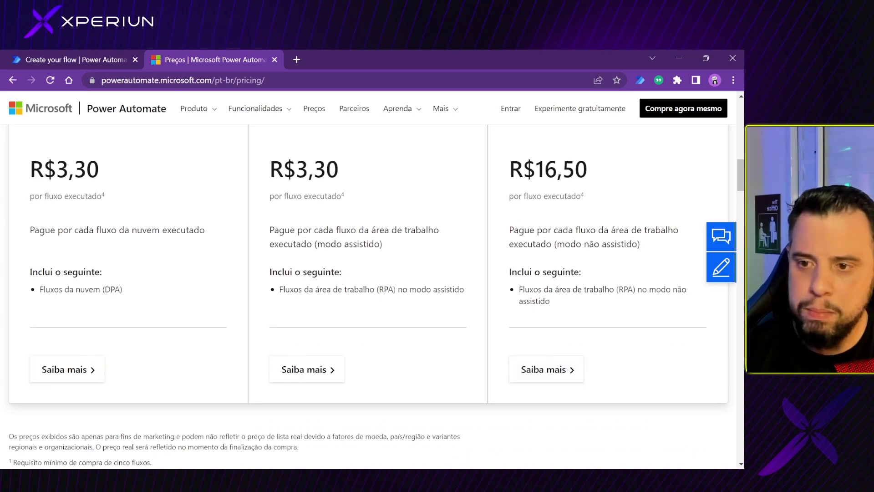
scroll(258, 238, "down", 2)
scroll(258, 238, "down", 1)
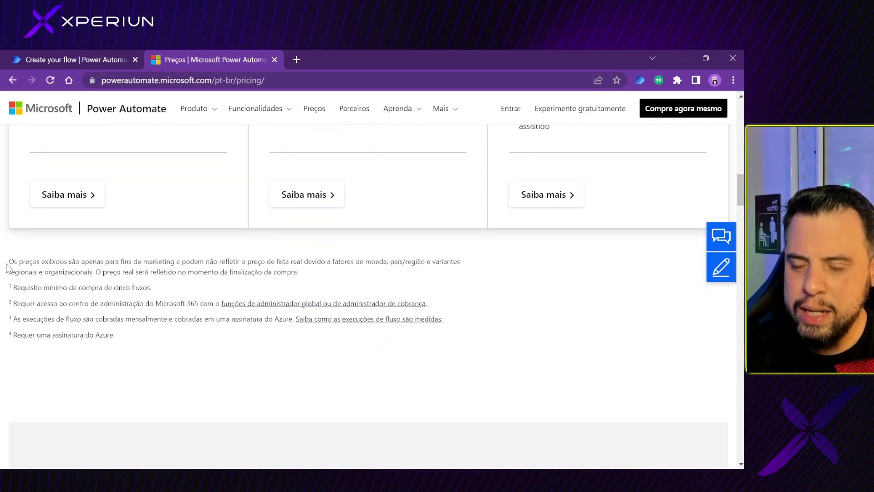
mouse_move(1, 249)
left_mouse_down()
mouse_move(260, 322)
mouse_move(500, 348)
left_mouse_up()
key("Escape")
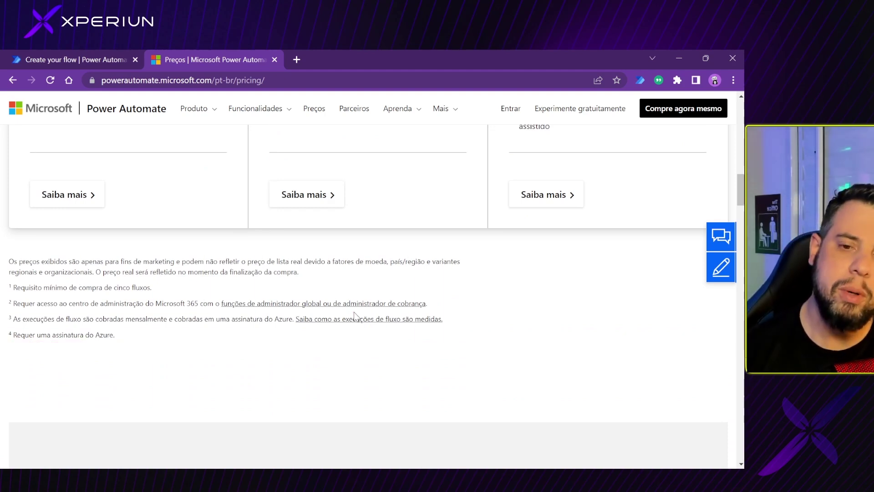
Return to the subscription plans and review the attended RPA plan's monthly price per user and included items
scroll(355, 312, "up", 9)
scroll(358, 312, "up", 3)
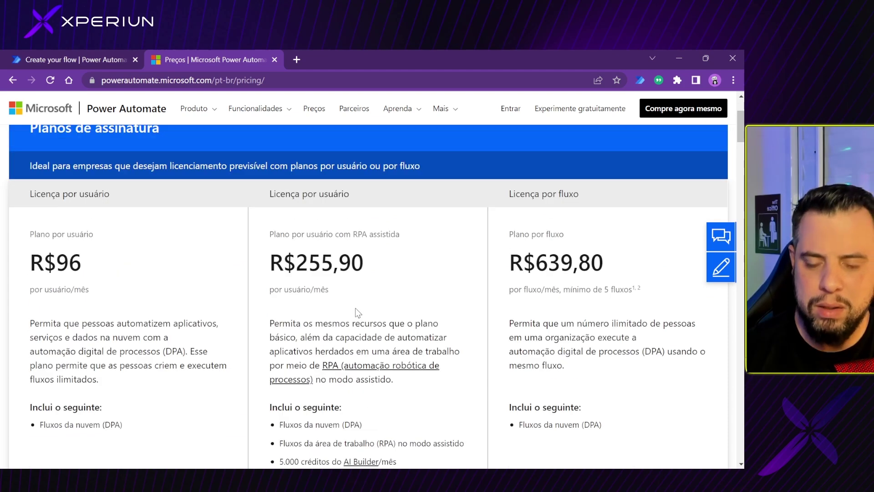
key("ctrl+2")
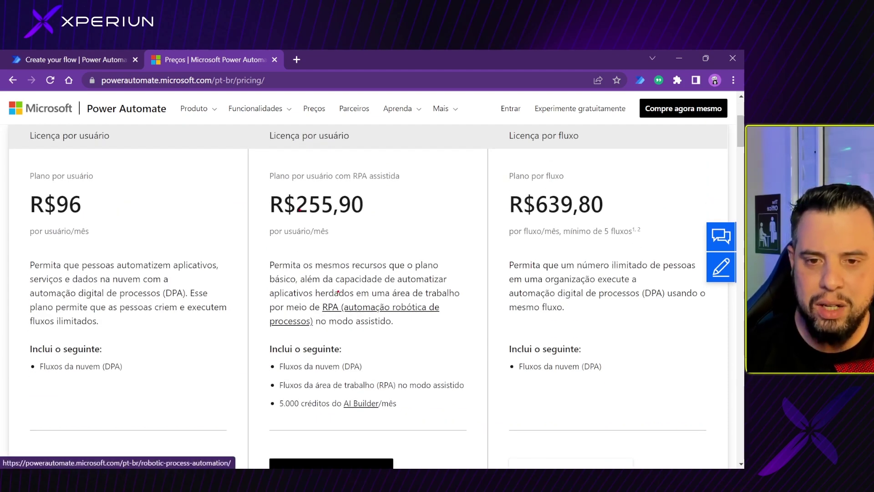
mouse_move(261, 162)
left_mouse_down()
mouse_move(363, 374)
mouse_move(480, 422)
left_mouse_up()
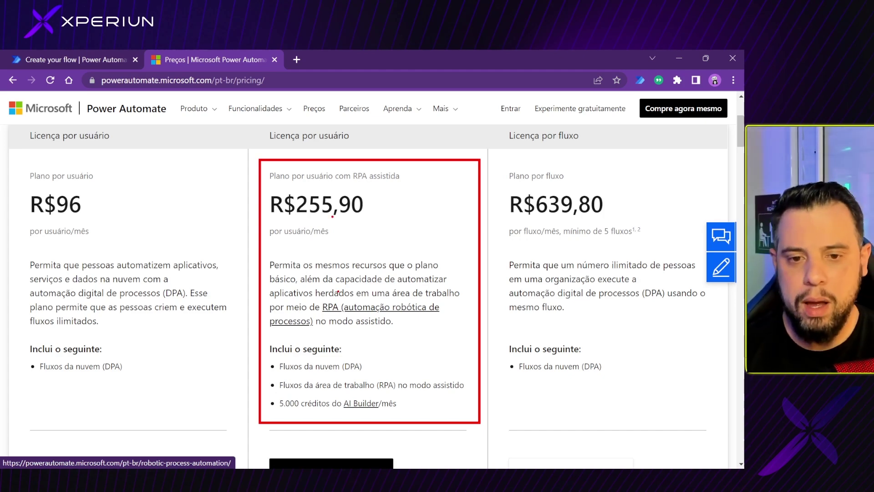
left_click_drag(261, 183, 395, 223)
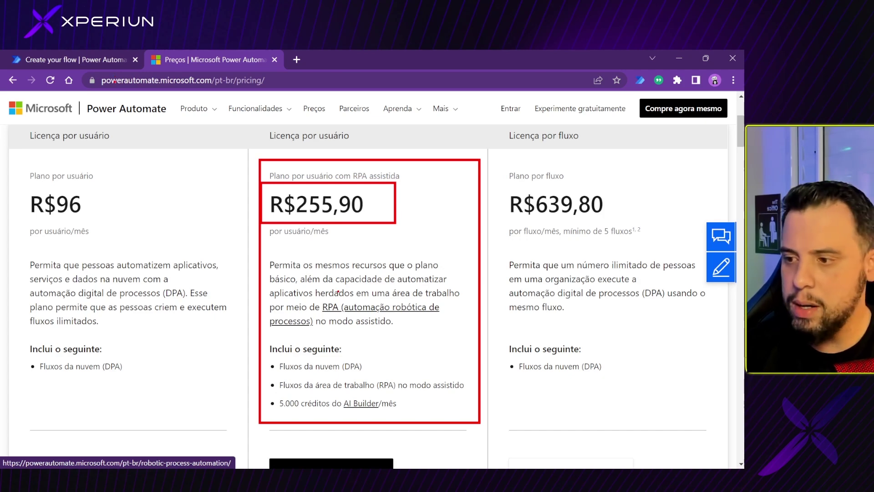
key("Escape")
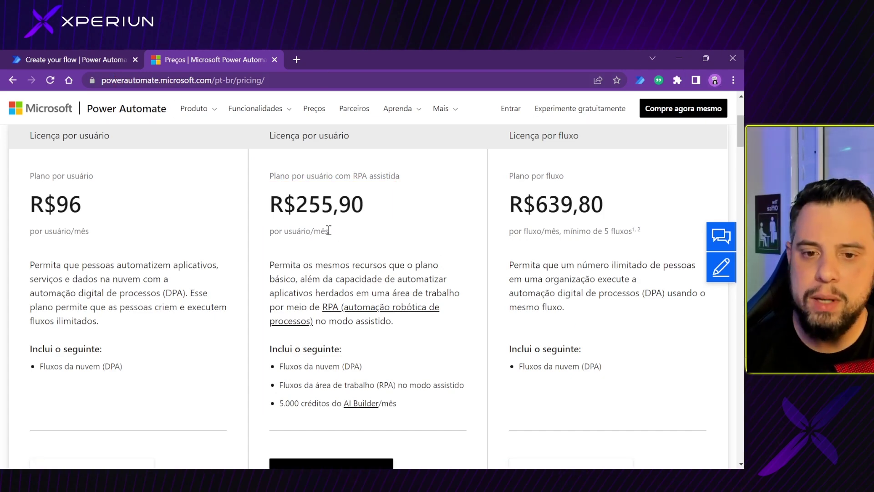
left_click_drag(282, 200, 370, 252)
left_click(392, 251)
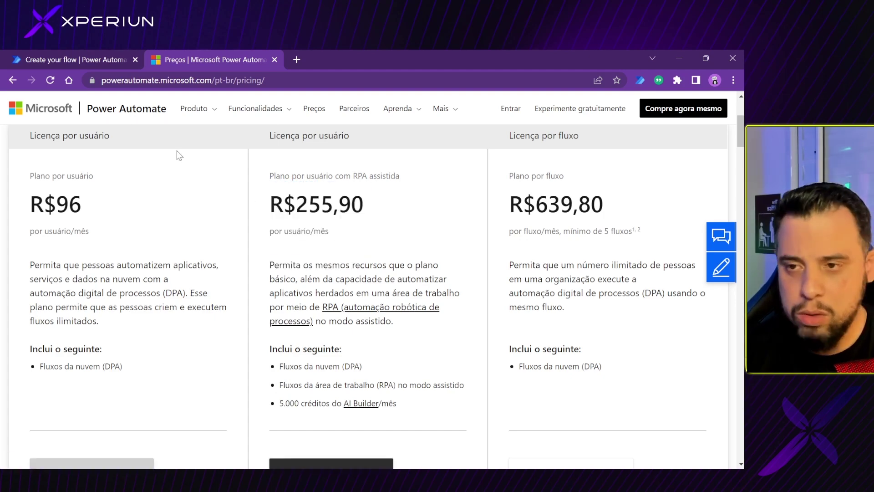
Switch back to the Extração ERP flow and recheck the licence tier of the desktop flow action
left_click(61, 55)
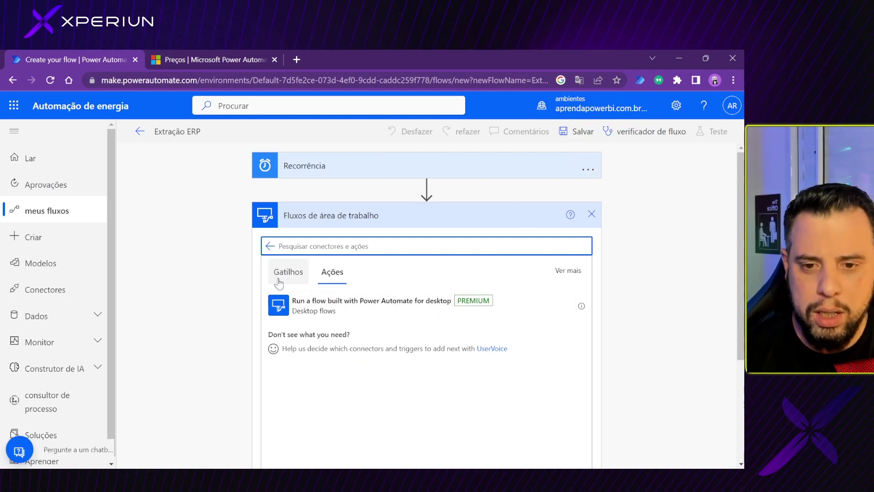
scroll(454, 275, "down", 3)
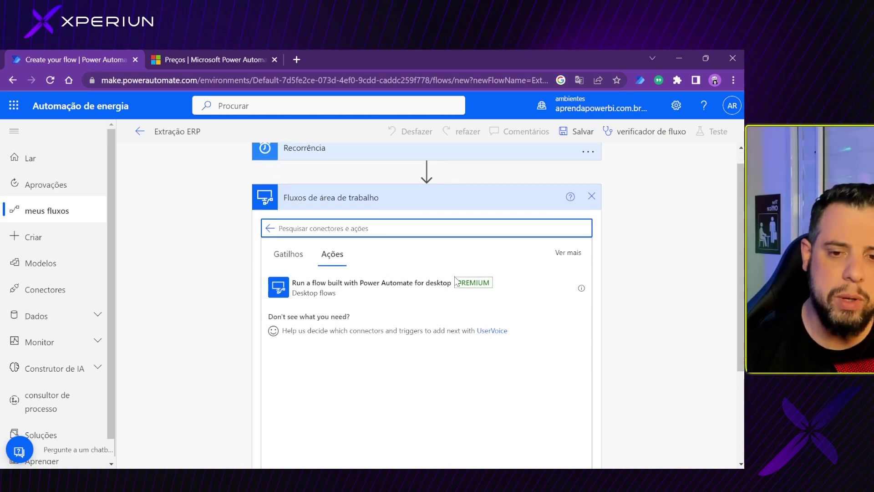
scroll(462, 293, "up", 3)
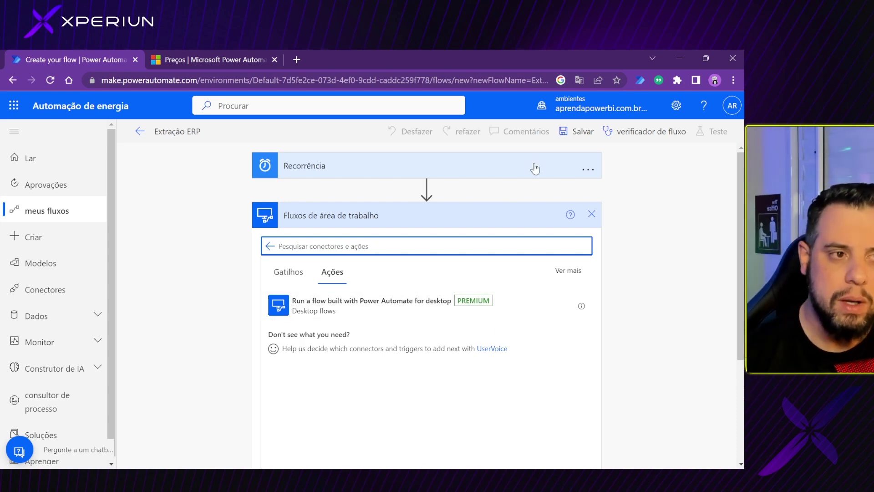
Open the Downloads subfolder of the desktop folder Abrir Fluxo Power Automate Desktop in File Explorer and widen its name column
left_click(679, 58)
double_click(9, 112)
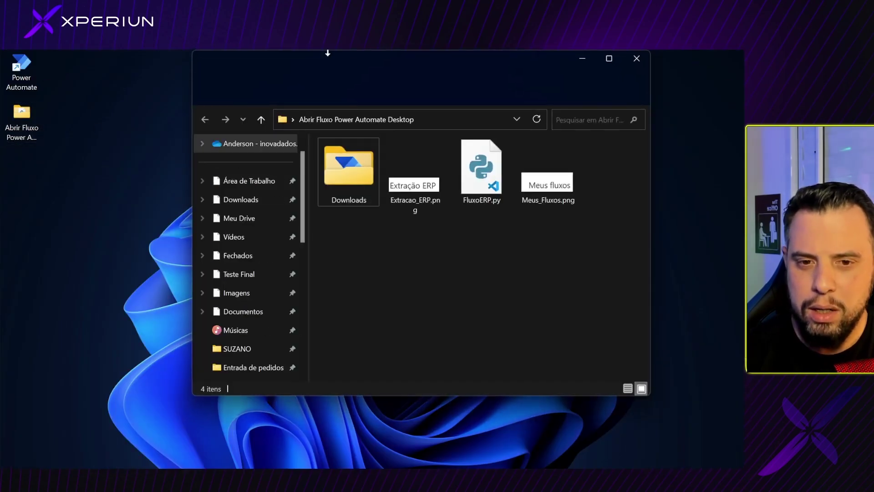
left_click(609, 59)
double_click(135, 168)
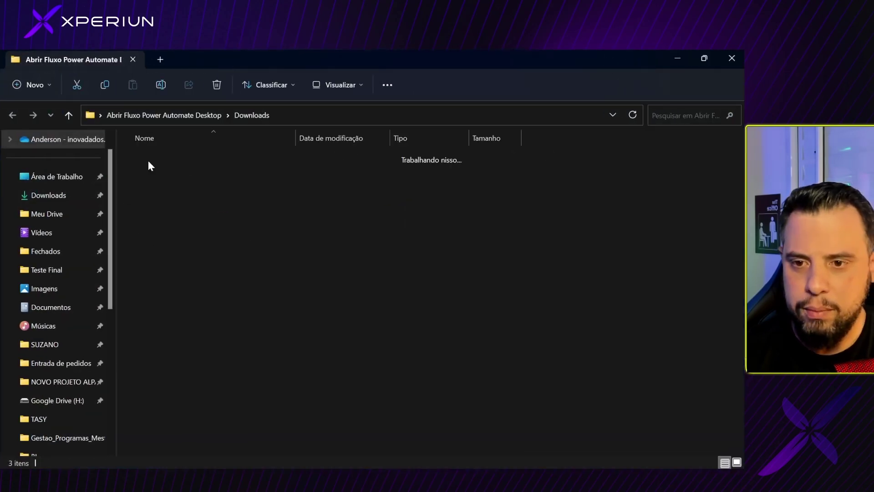
left_click_drag(294, 135, 313, 137)
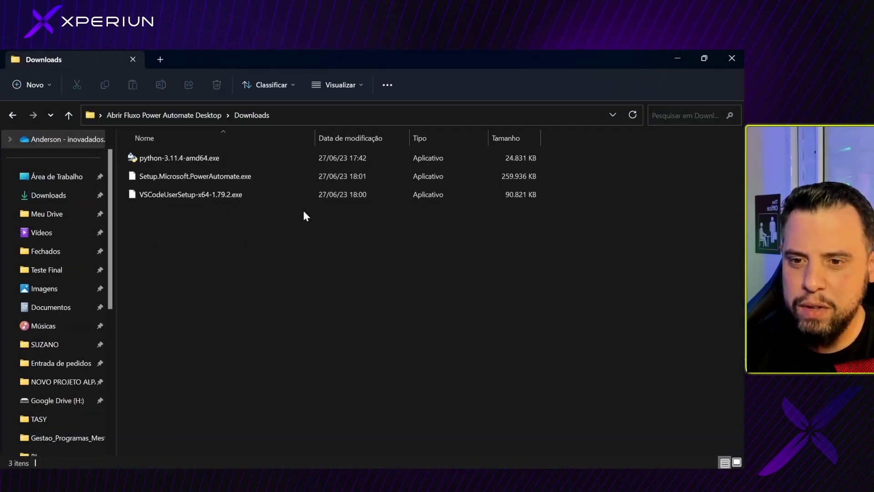
Run Setup.Microsoft.PowerAutomate.exe, allow the unverified app to install and proceed to the installation details
left_click(219, 176)
double_click(219, 179)
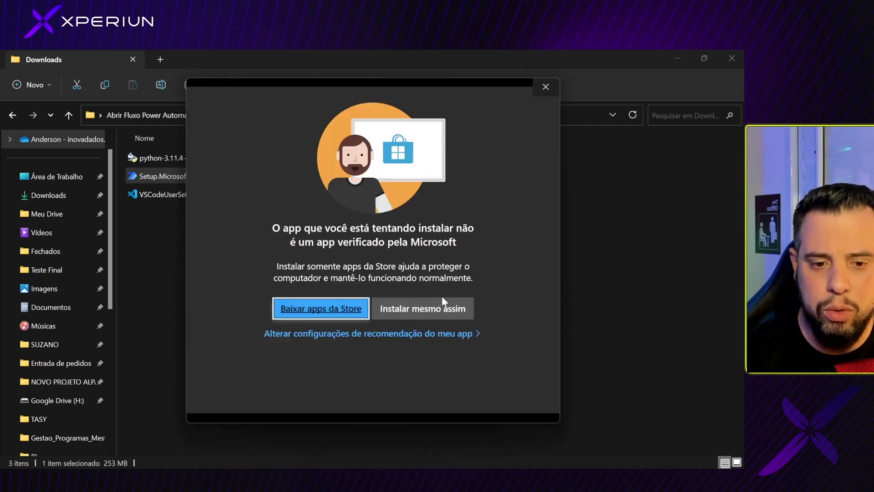
left_click(457, 302)
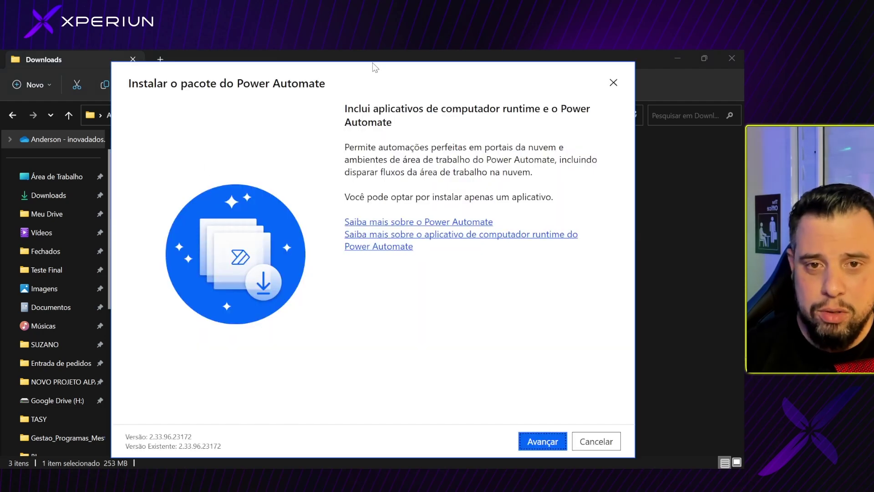
left_click_drag(359, 78, 344, 74)
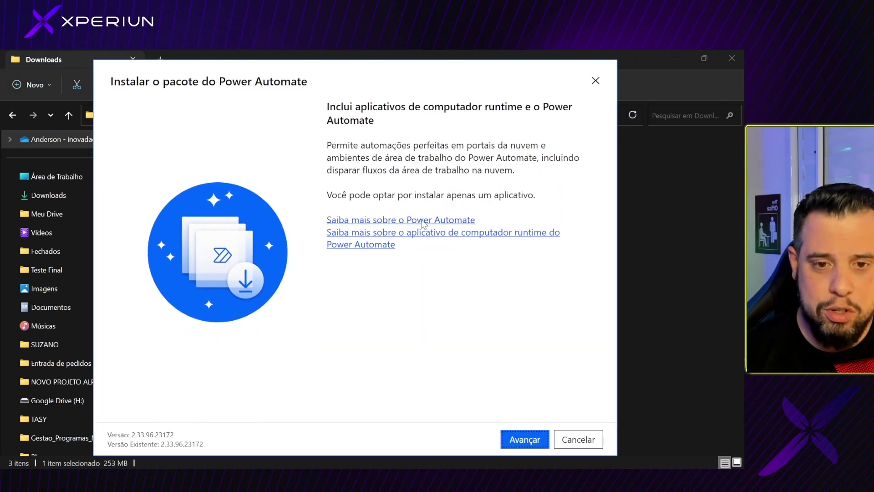
left_click(524, 440)
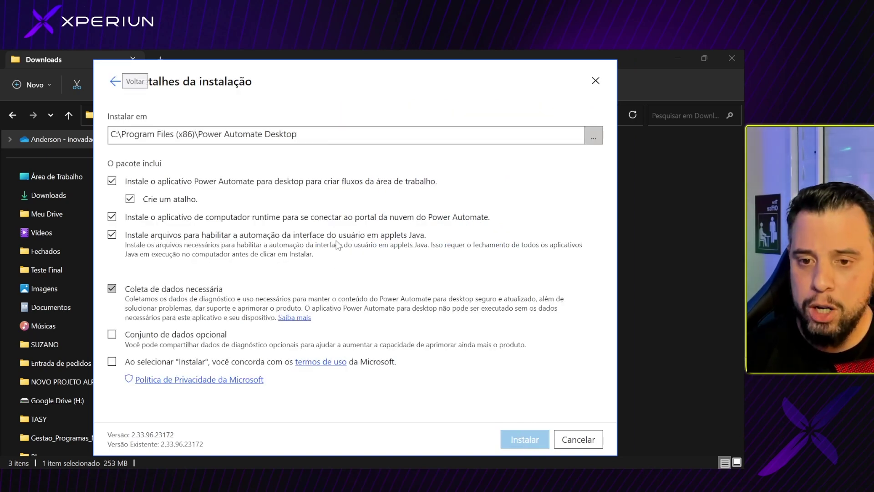
Check that the runtime app for connecting to the Power Automate cloud portal is selected, and cancel the installer
mouse_move(97, 205)
left_mouse_down()
mouse_move(141, 226)
mouse_move(537, 226)
left_mouse_up()
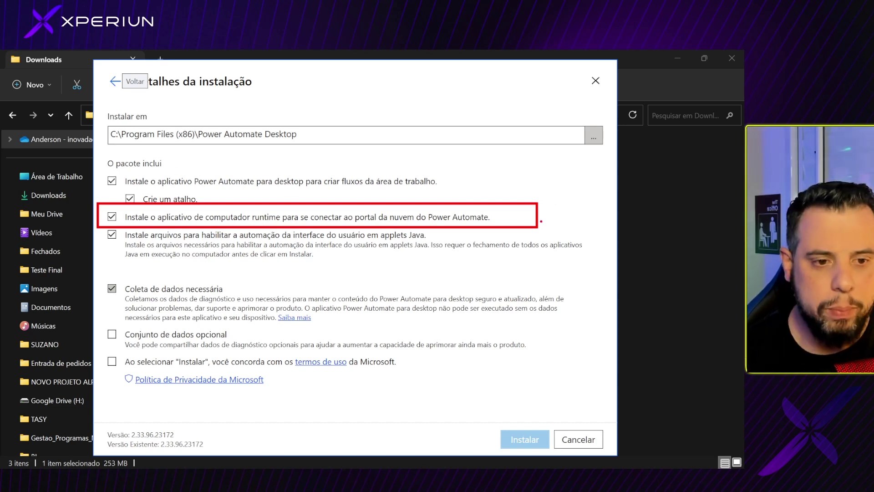
left_click_drag(107, 208, 120, 205)
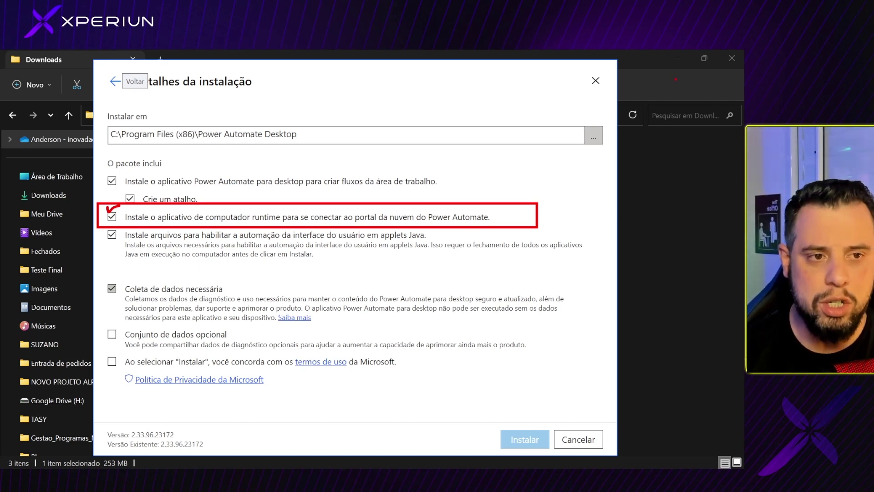
left_click(572, 438)
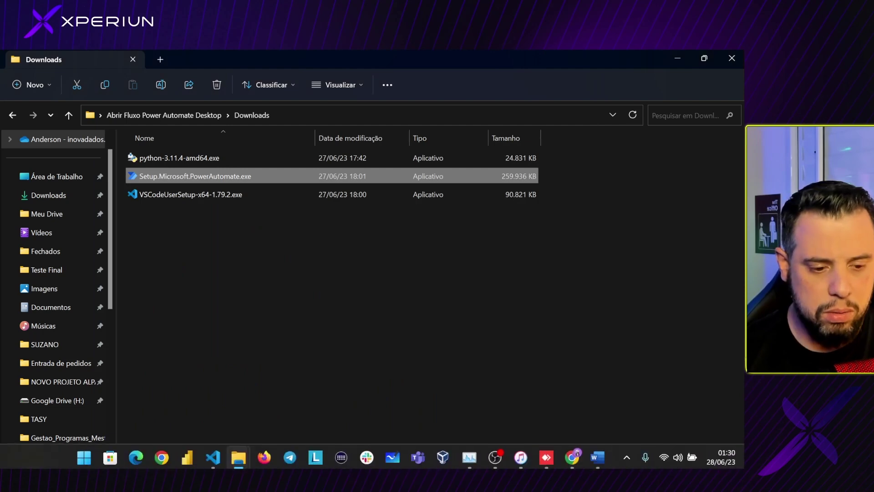
Return to the Power Automate portal and open the Machines monitoring page, leaving the Extração ERP cloud flow without saving
left_click(573, 460)
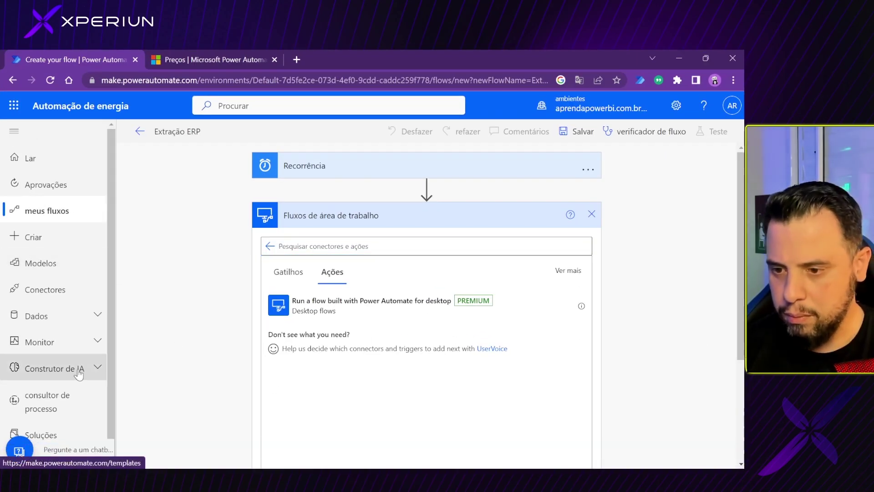
left_click(94, 342)
scroll(94, 345, "down", 3)
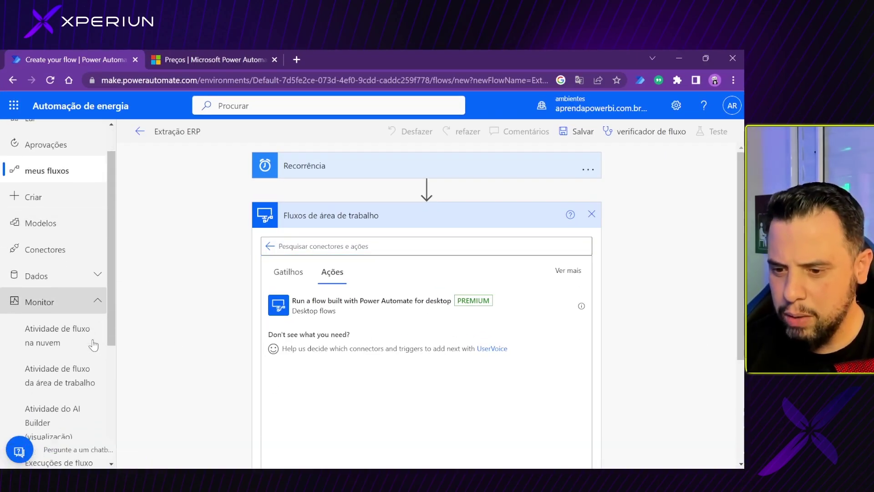
scroll(119, 318, "down", 1)
scroll(107, 318, "down", 3)
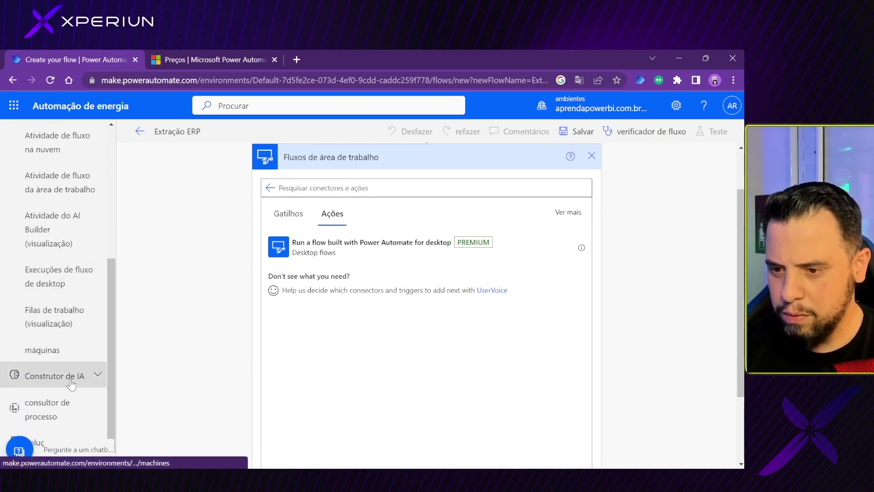
left_click(75, 352)
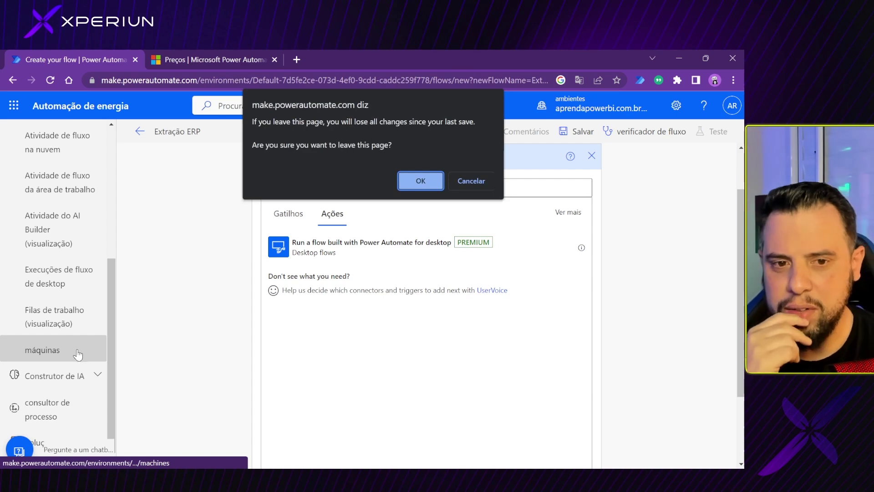
left_click(406, 180)
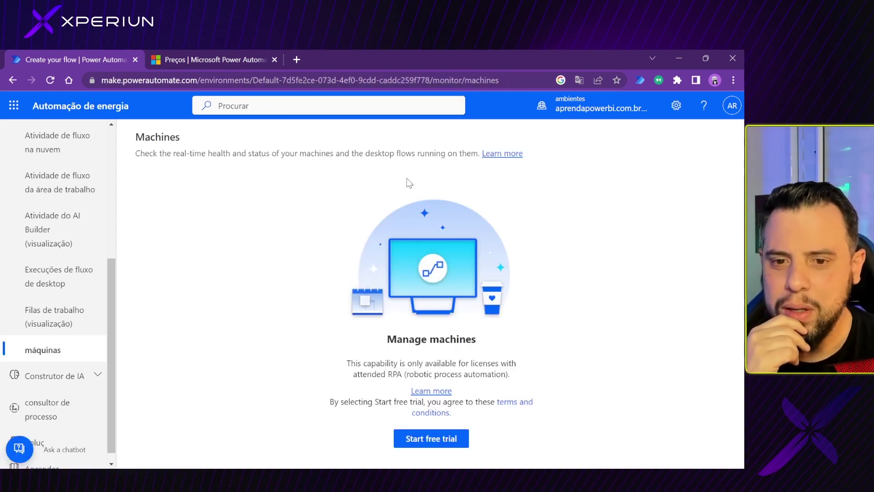
left_click_drag(169, 152, 580, 182)
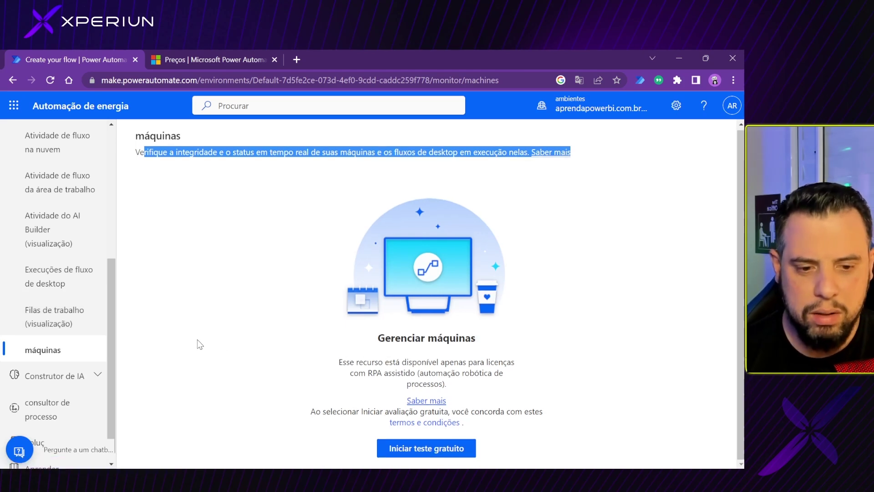
Look through the work queues, desktop flow runs and desktop flow activity monitoring pages for their licence requirements
left_click(69, 318)
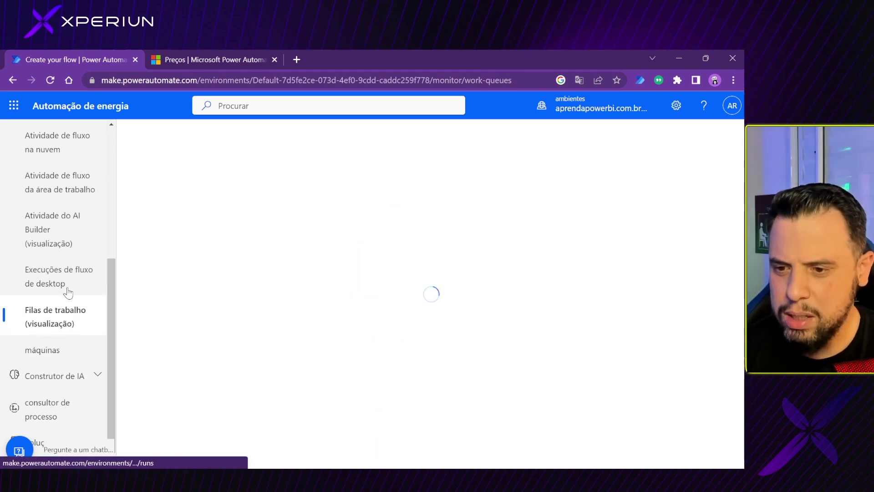
left_click(65, 279)
left_click(60, 182)
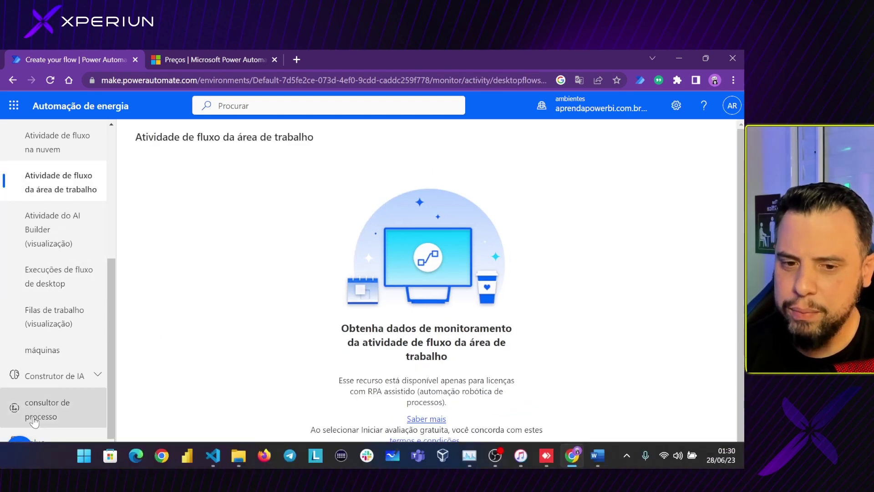
scroll(74, 330, "up", 3)
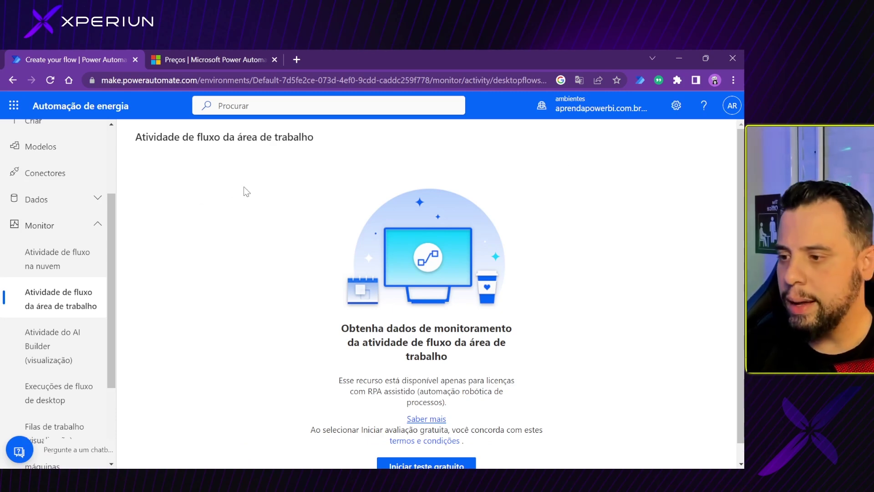
Switch to Power Automate Desktop and open the properties of the Extração ERP flow
left_click(678, 59)
left_click(627, 456)
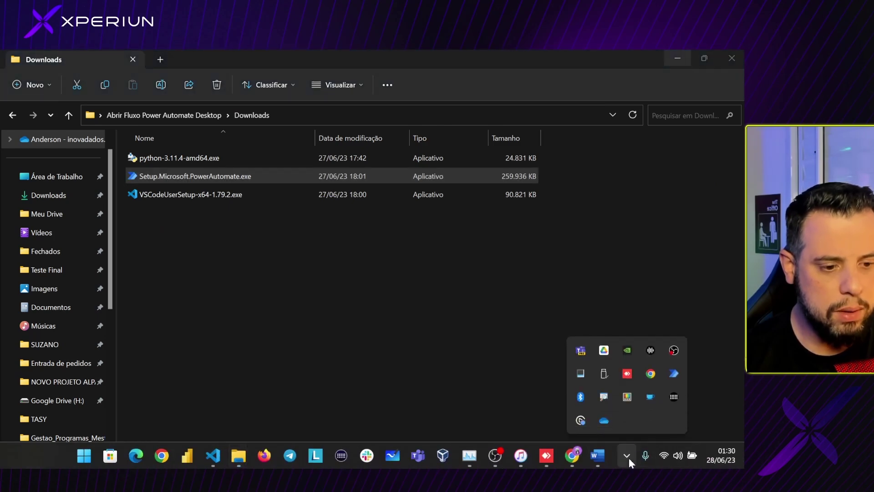
left_click(672, 373)
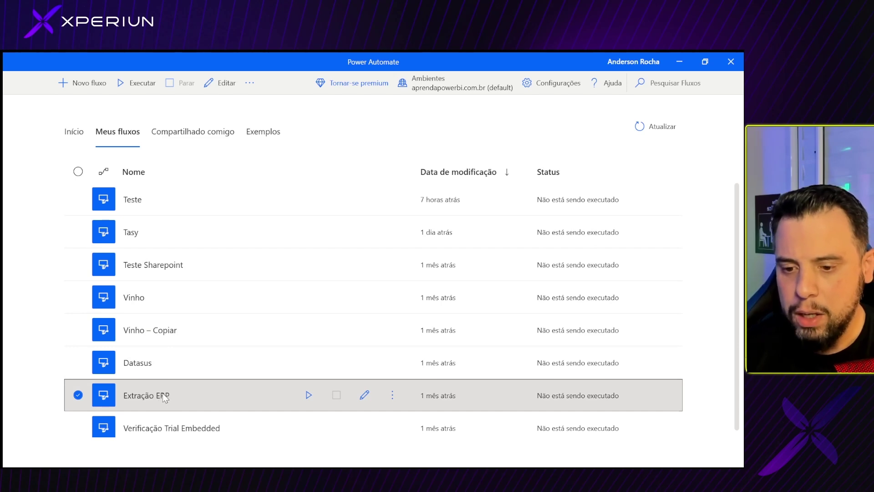
right_click(166, 393)
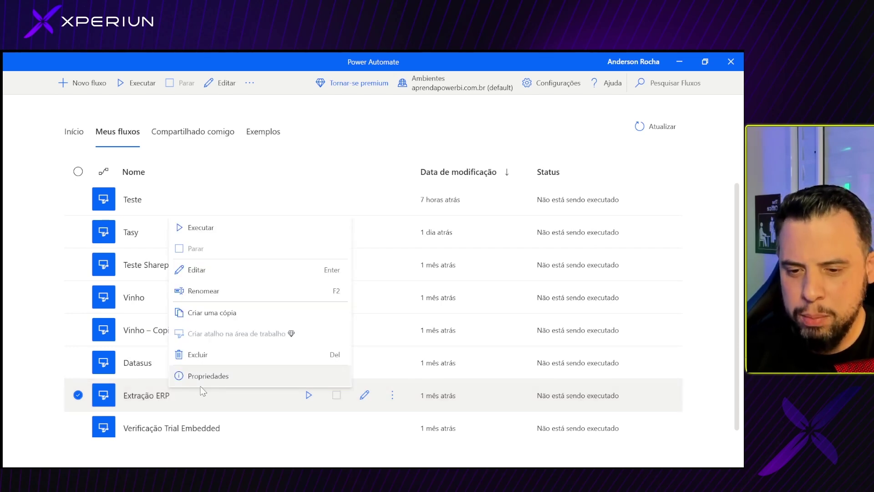
left_click(207, 376)
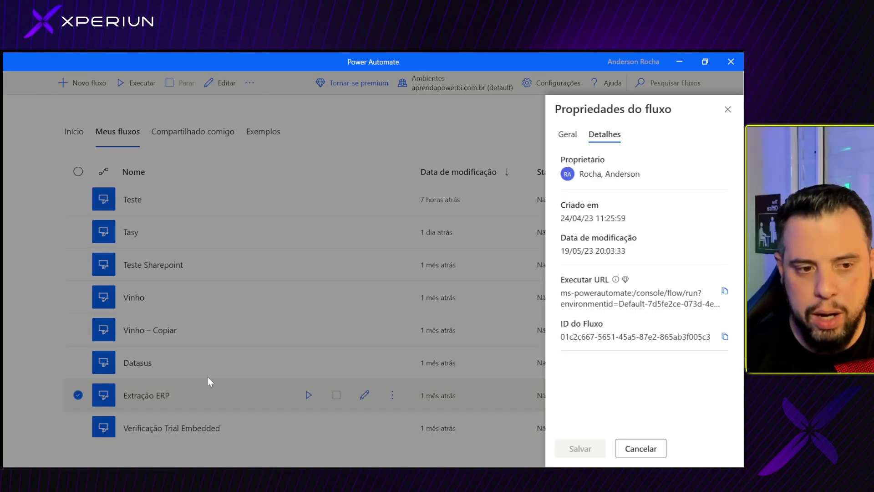
left_click(176, 392)
right_click(157, 398)
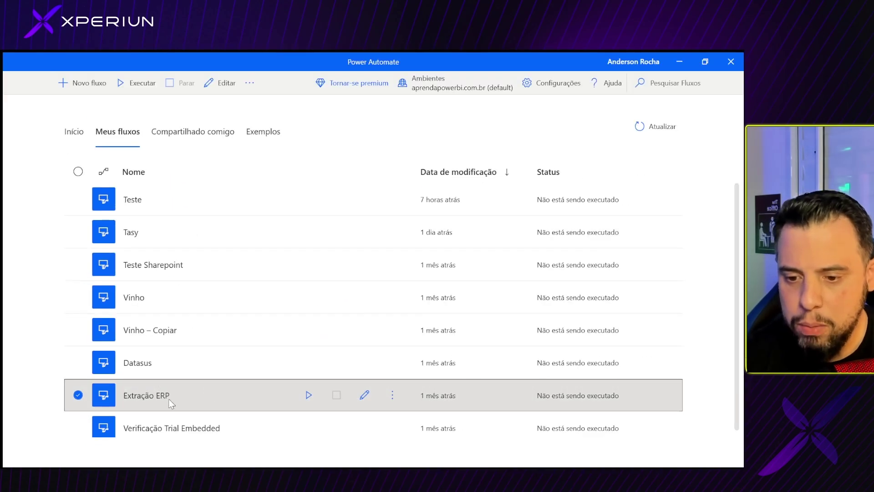
right_click(151, 399)
left_click(183, 381)
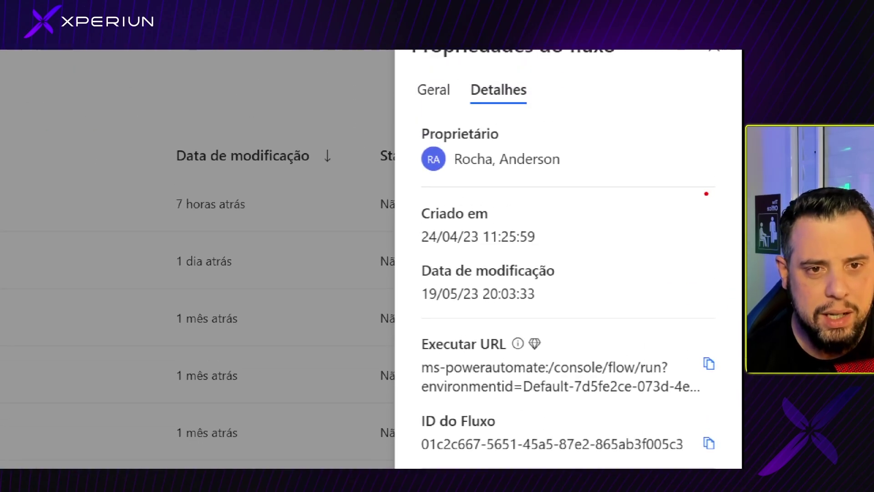
Review the general and detailed properties of the Extração ERP flow, copy its run URL and close the properties
left_click(435, 90)
left_click(499, 89)
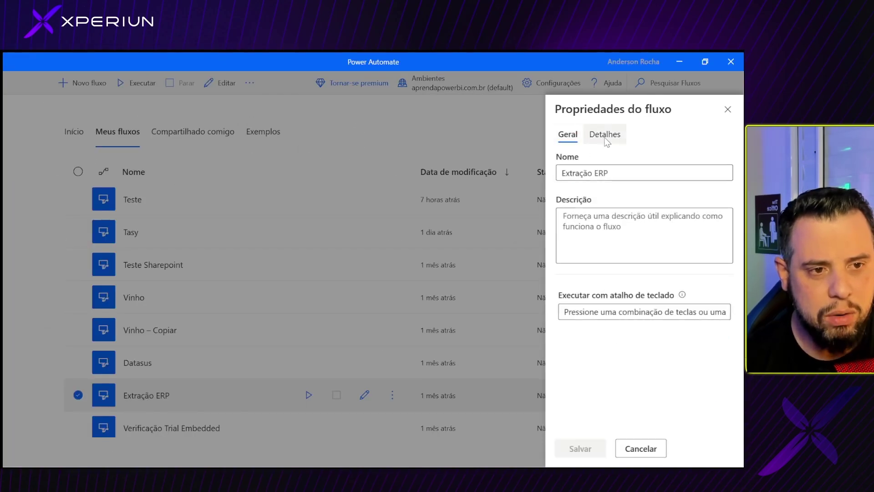
key("Escape")
key("ctrl+1")
left_click(633, 295)
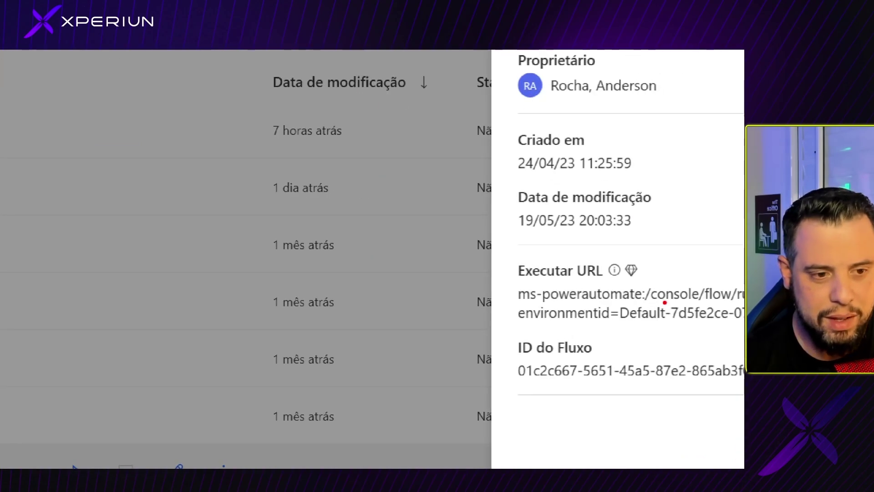
mouse_move(491, 244)
left_mouse_down()
mouse_move(610, 298)
mouse_move(743, 342)
left_mouse_up()
key("Escape")
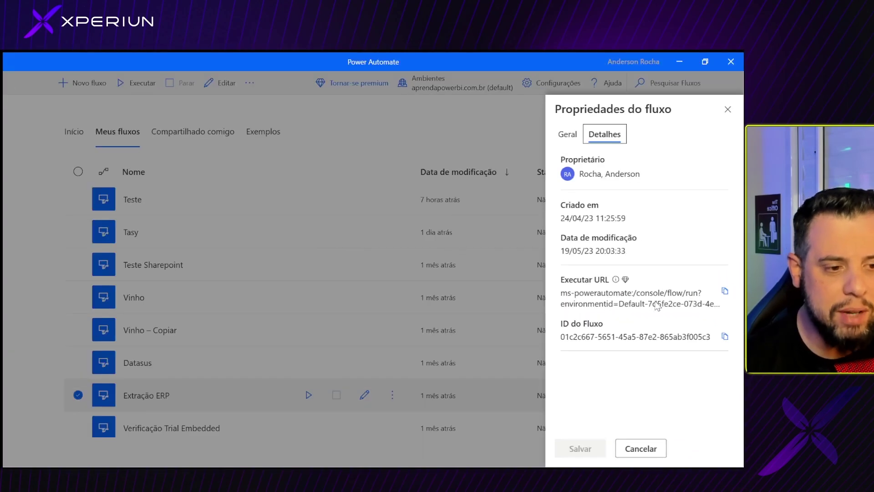
left_click(725, 292)
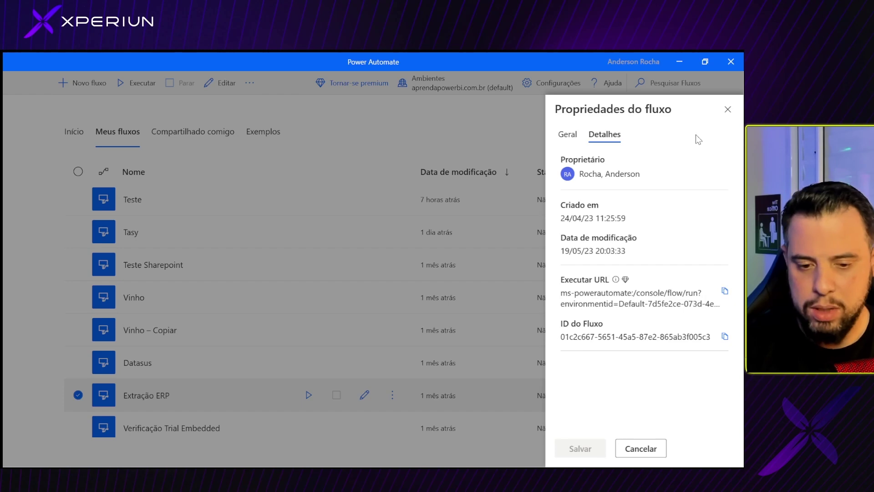
left_click(727, 109)
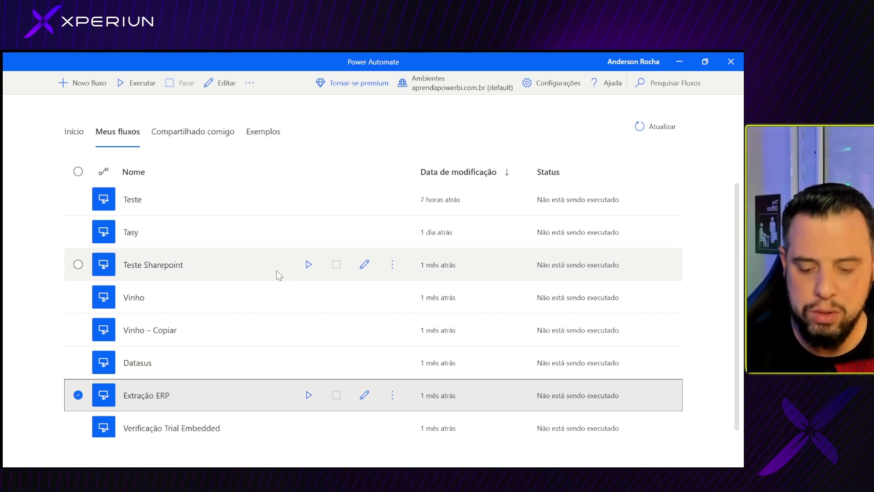
Open the Windows Task Scheduler (Agendador de Tarefas) and start a basic task named Extracao ERP
key("super")
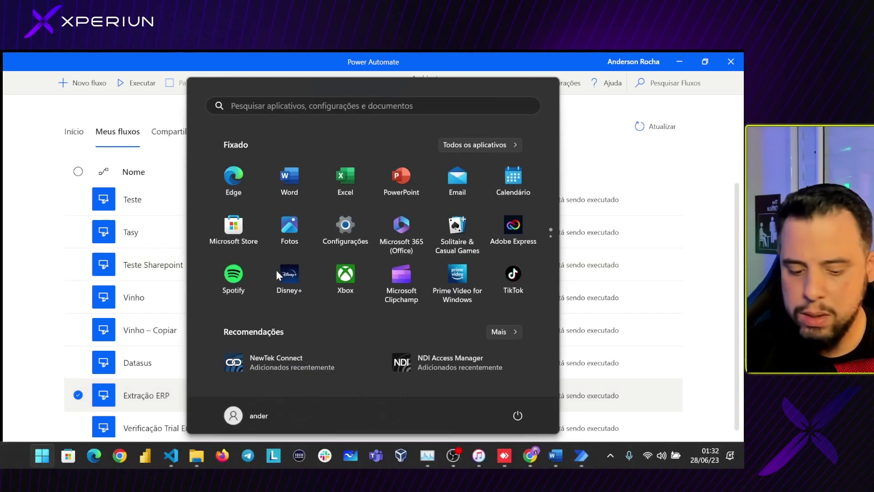
type("agen")
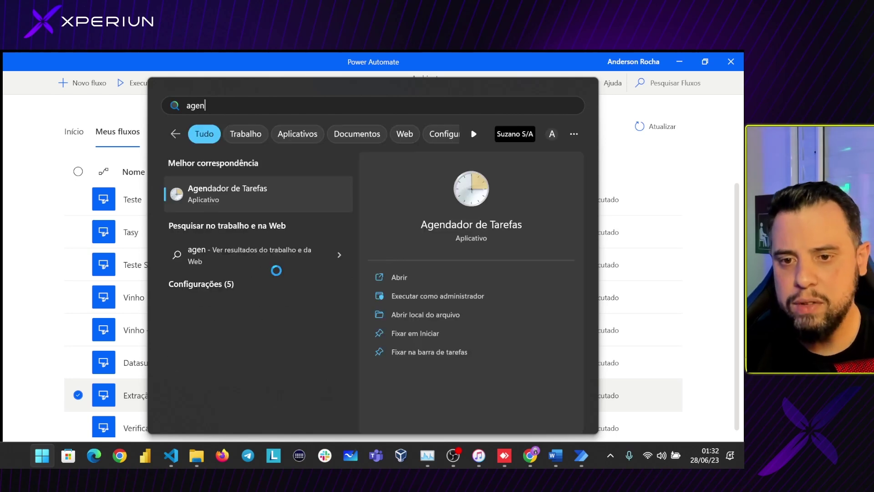
key("Return")
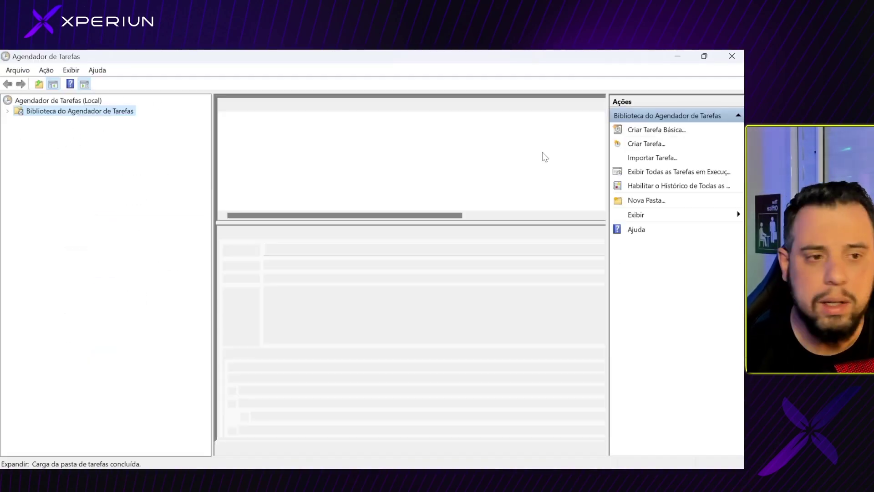
left_click(660, 132)
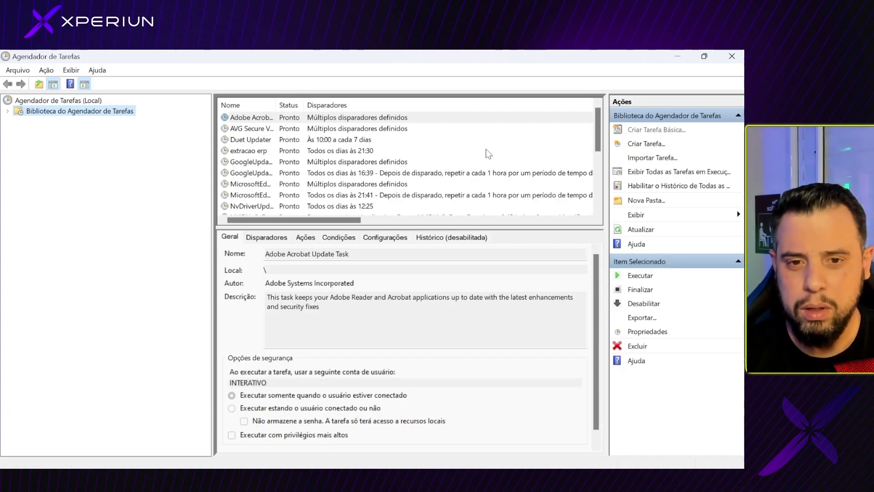
type("Extracao ERP")
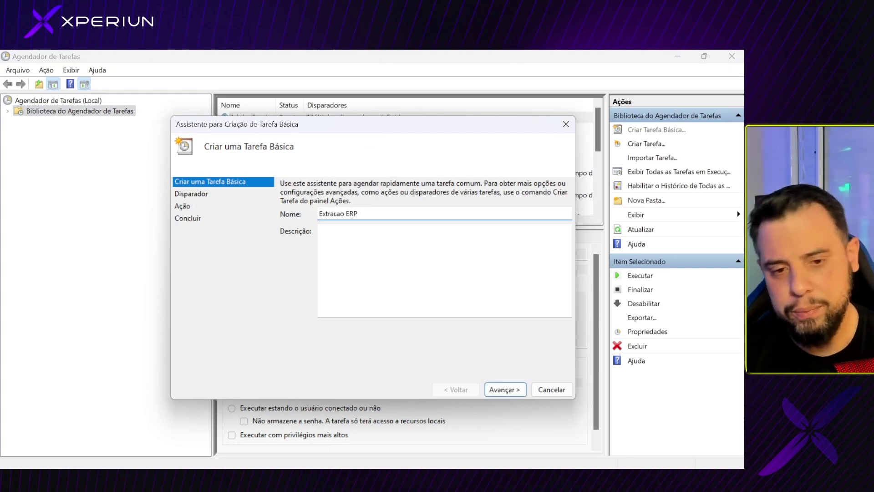
left_click(504, 389)
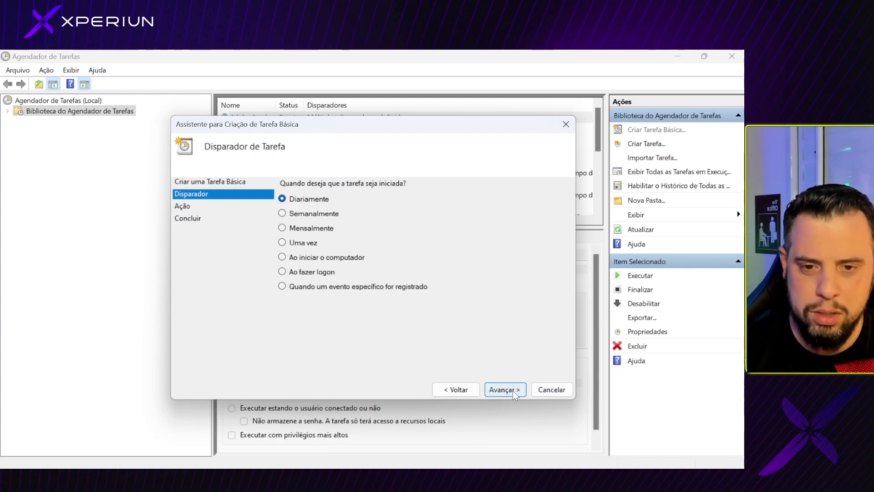
Set the basic task to trigger daily, repeating every 1 day, with starting a program as its action
left_click(505, 389)
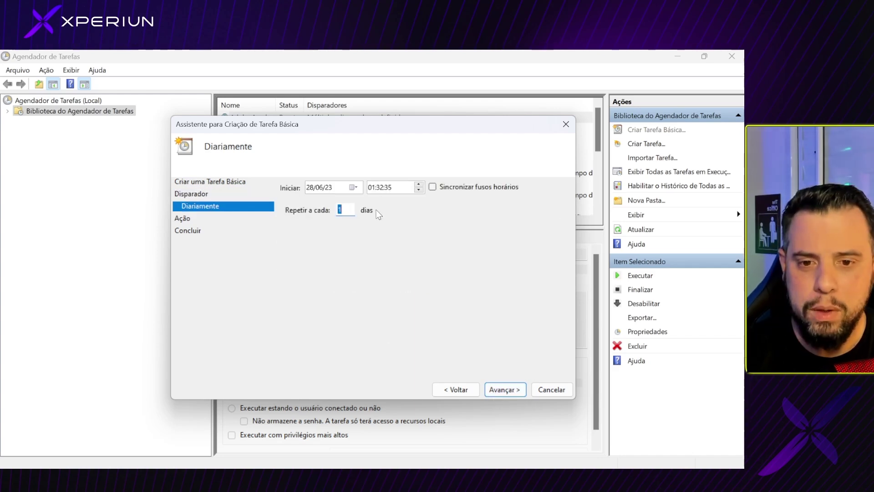
left_click(516, 391)
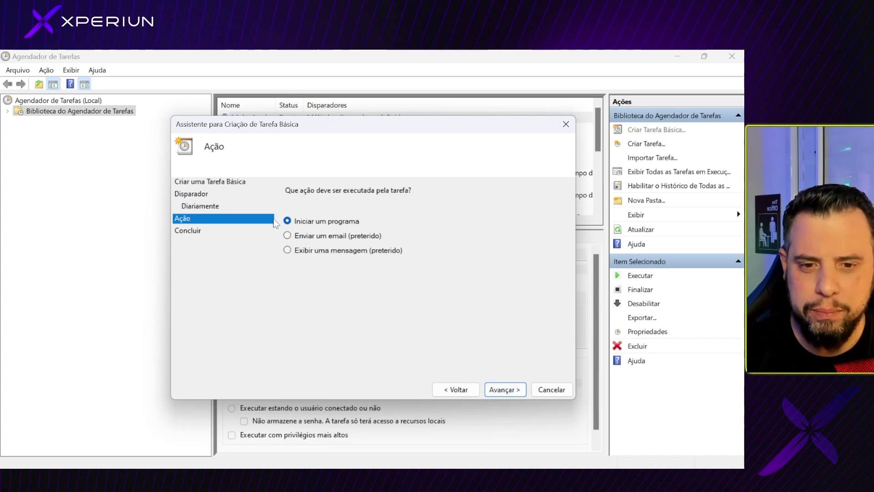
left_click(504, 390)
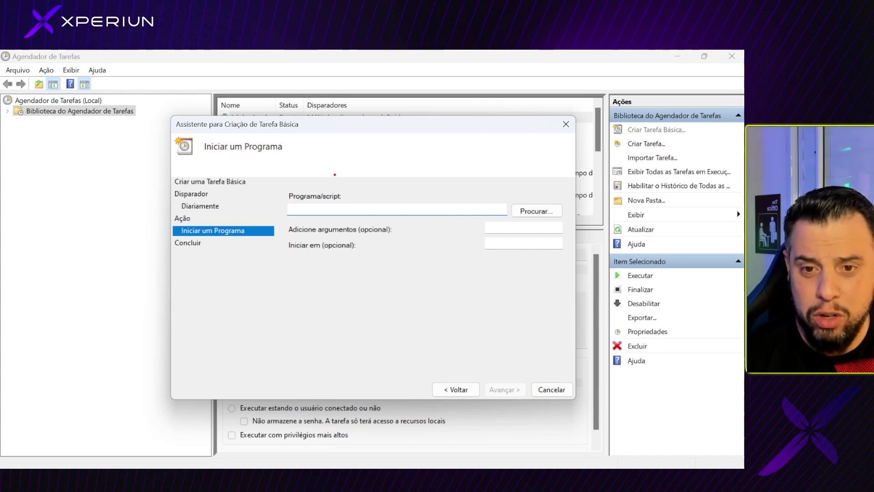
mouse_move(268, 186)
left_mouse_down()
mouse_move(364, 219)
mouse_move(575, 220)
left_mouse_up()
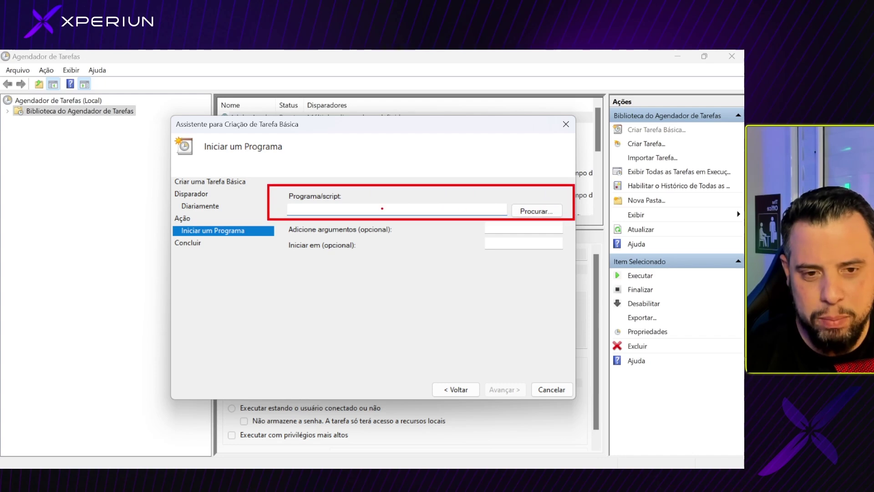
left_click_drag(353, 196, 385, 169)
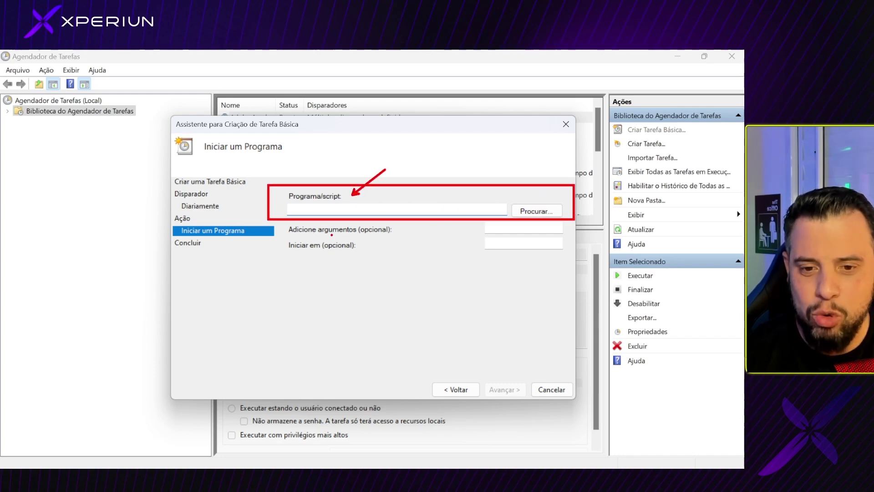
left_click_drag(402, 231, 477, 229)
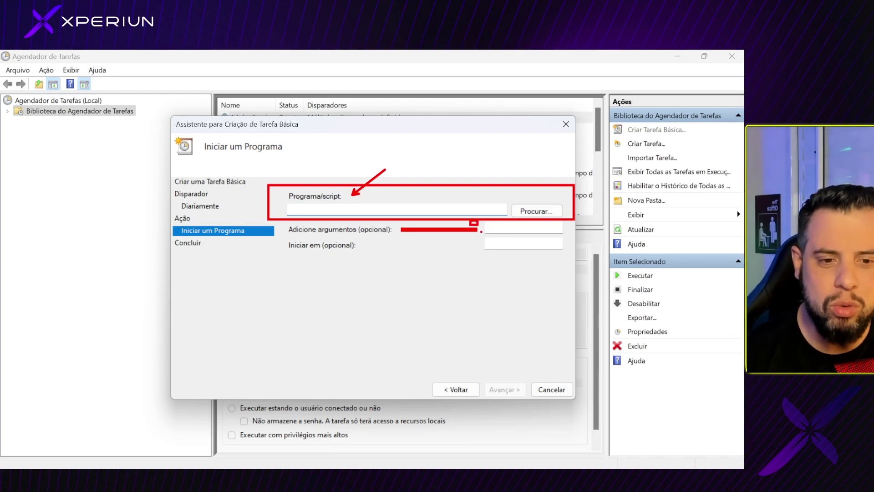
key("Escape")
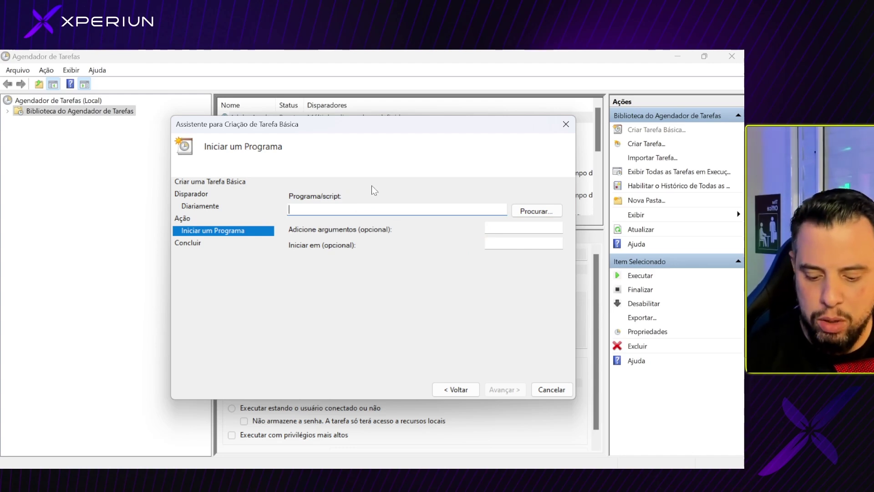
Show the Windows desktop and move the Power Automate shortcut to an empty spot away from the folder
key("super+d")
left_click(141, 168)
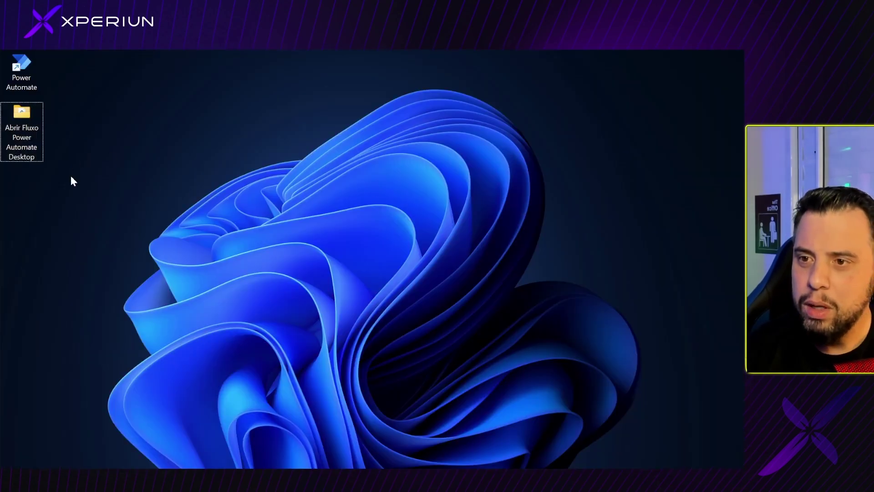
left_click_drag(18, 74, 253, 80)
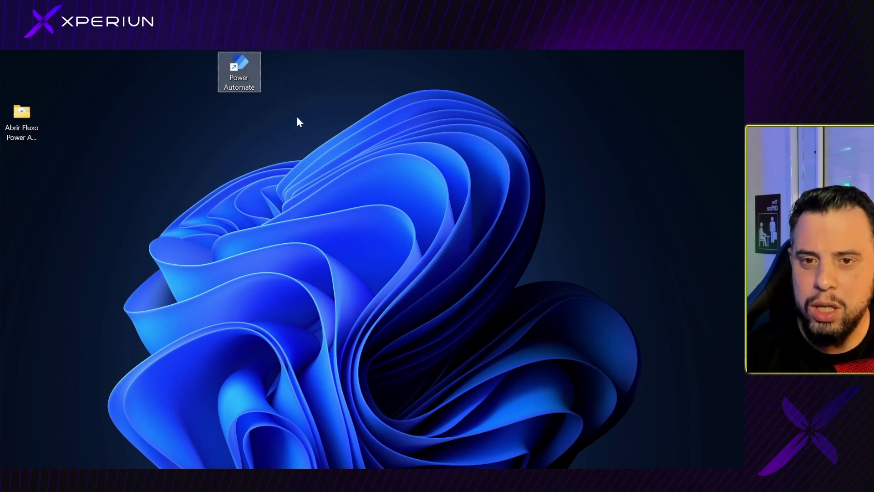
Open the Power Automate shortcut's file location, examine PAD.Console.Host.exe among the program files and close the folder
right_click(238, 74)
key("Escape")
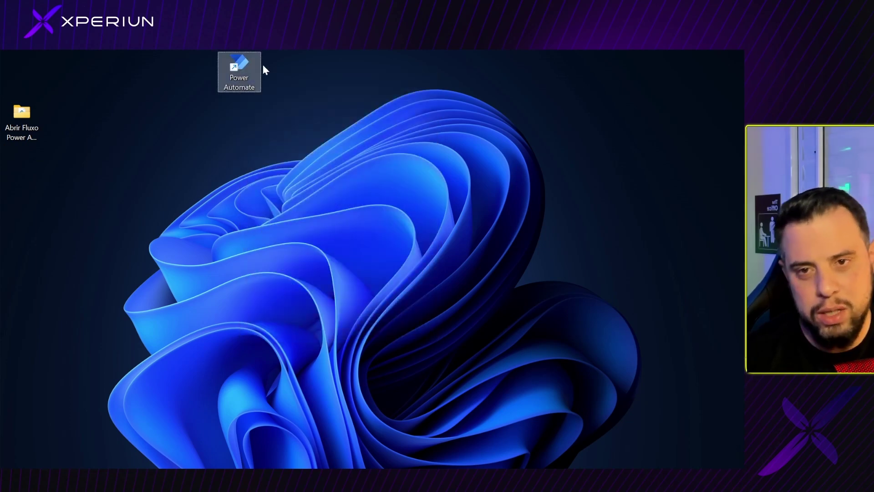
right_click(246, 66)
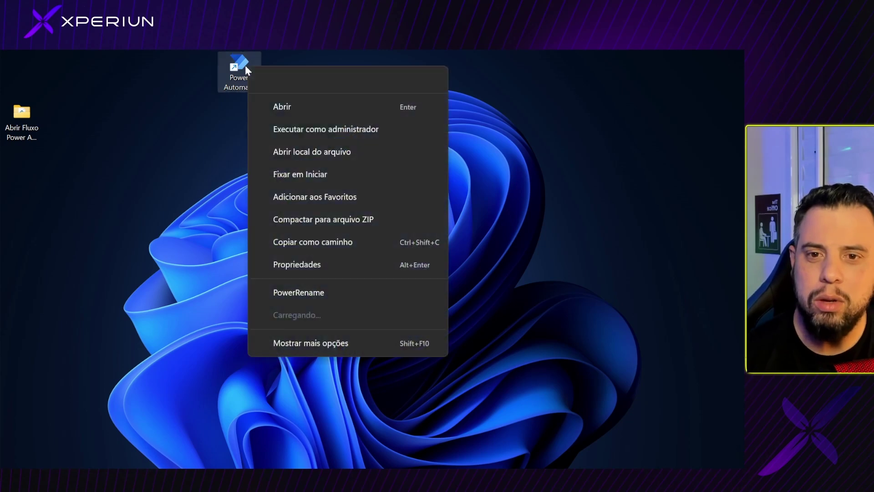
left_click(316, 142)
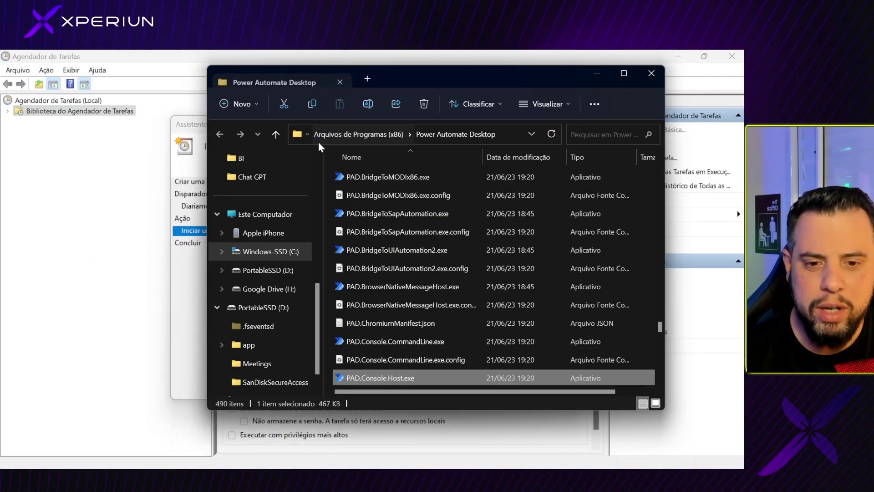
left_click(623, 73)
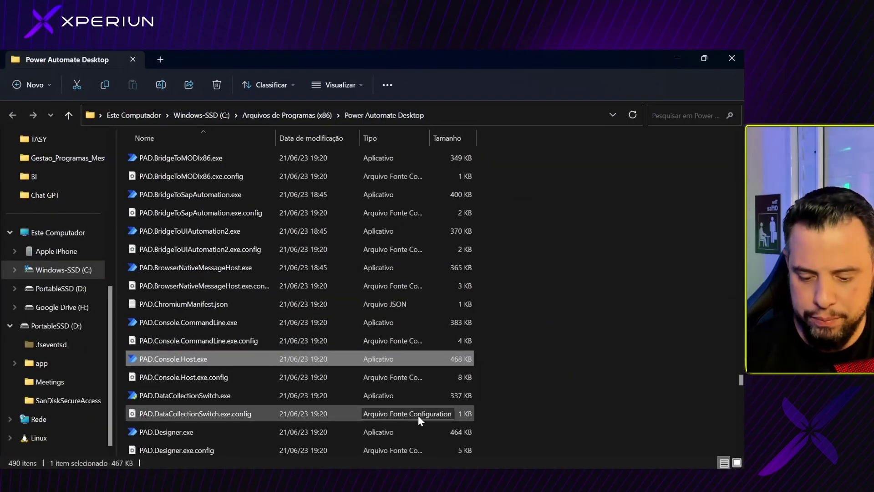
mouse_move(74, 309)
left_mouse_down()
mouse_move(112, 339)
mouse_move(250, 339)
left_mouse_up()
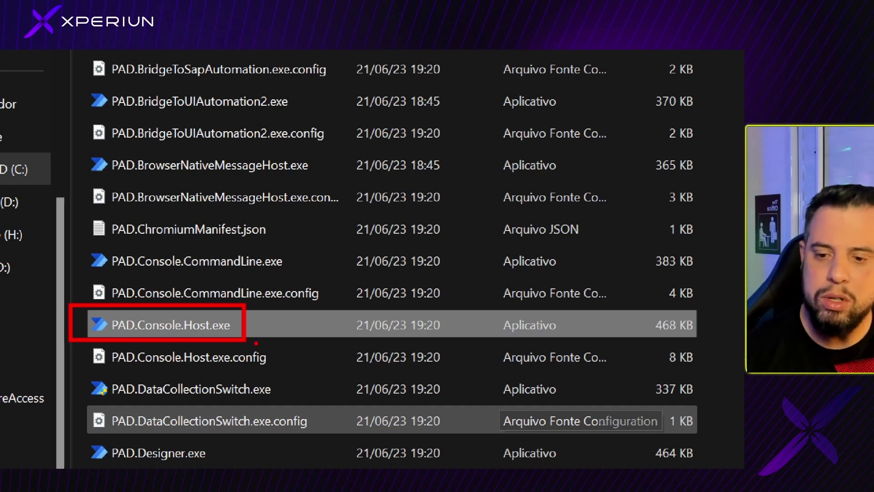
scroll(232, 319, "down", 3)
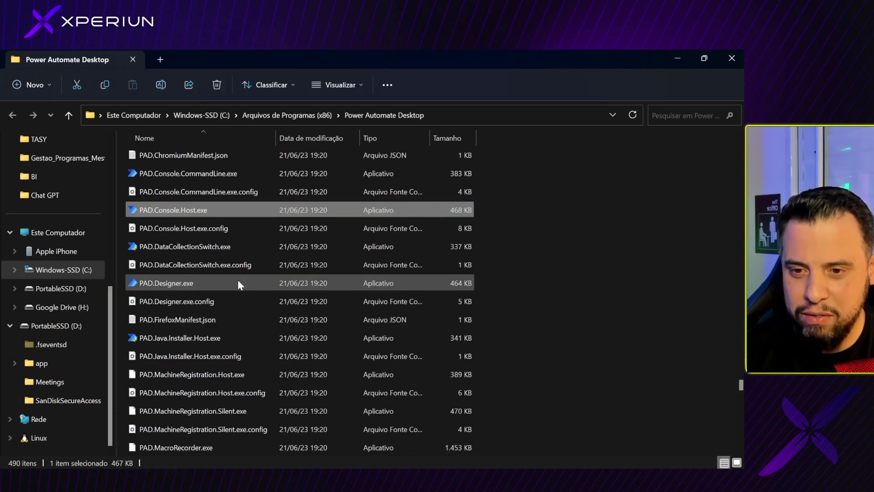
scroll(263, 339, "down", 6)
scroll(262, 339, "up", 15)
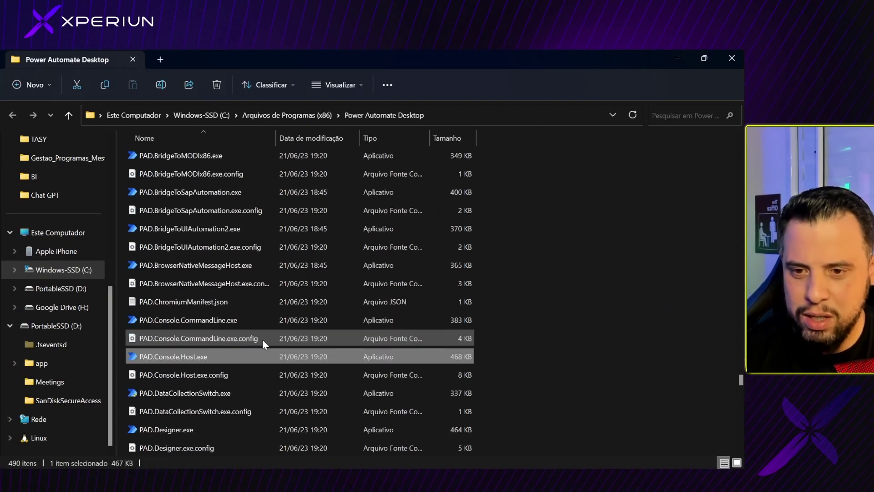
scroll(262, 340, "up", 8)
scroll(258, 338, "down", 15)
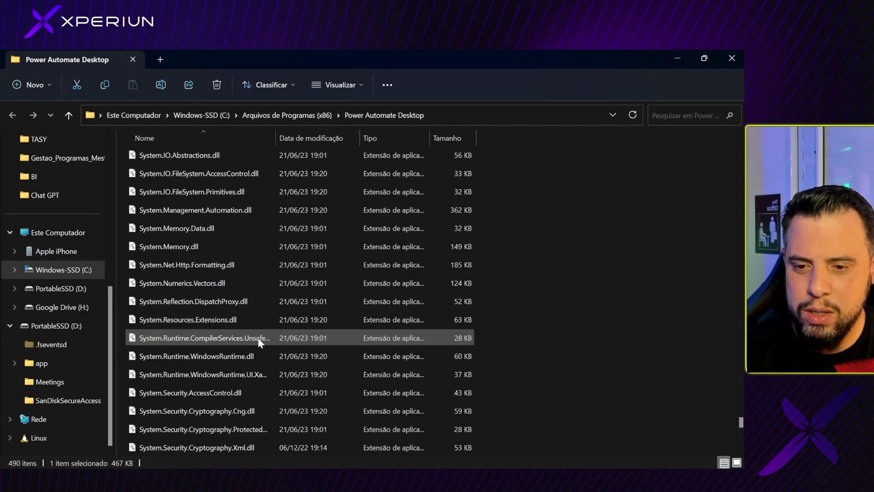
left_click(730, 62)
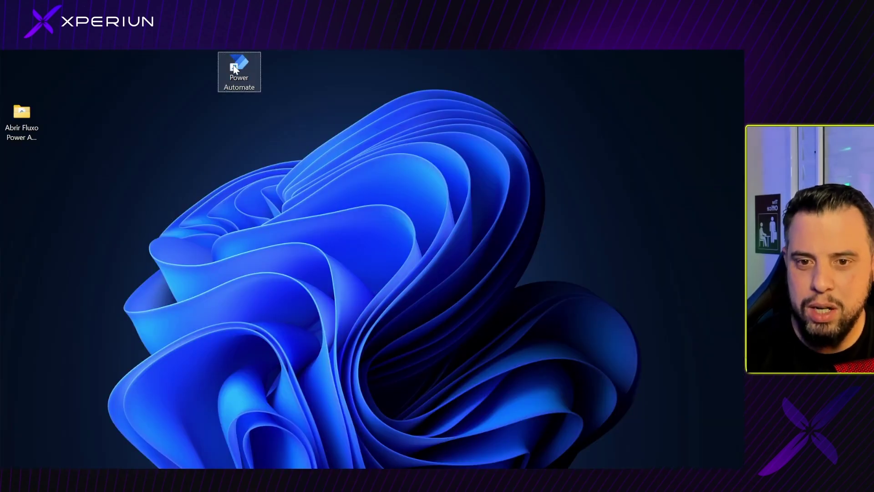
Reopen the Power Automate shortcut's file location and copy the folder path C:\Program Files (x86)\Power Automate Desktop
right_click(237, 68)
left_click(311, 141)
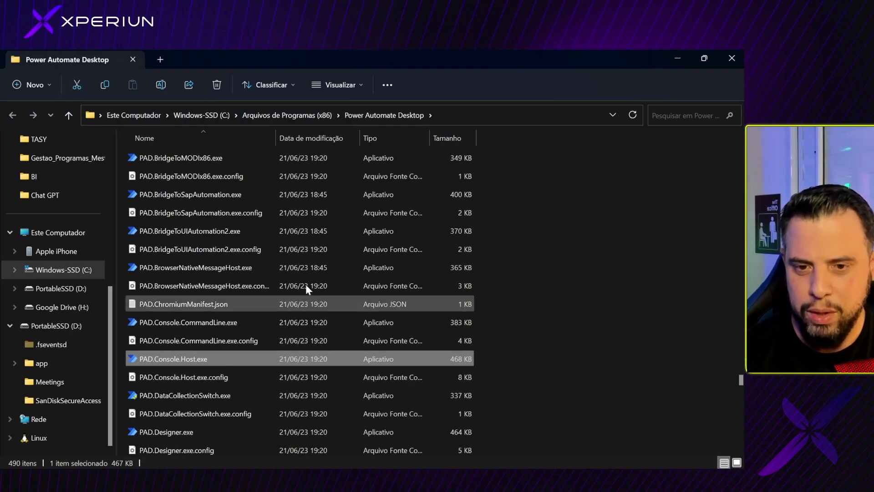
left_click(462, 114)
key("ctrl+c")
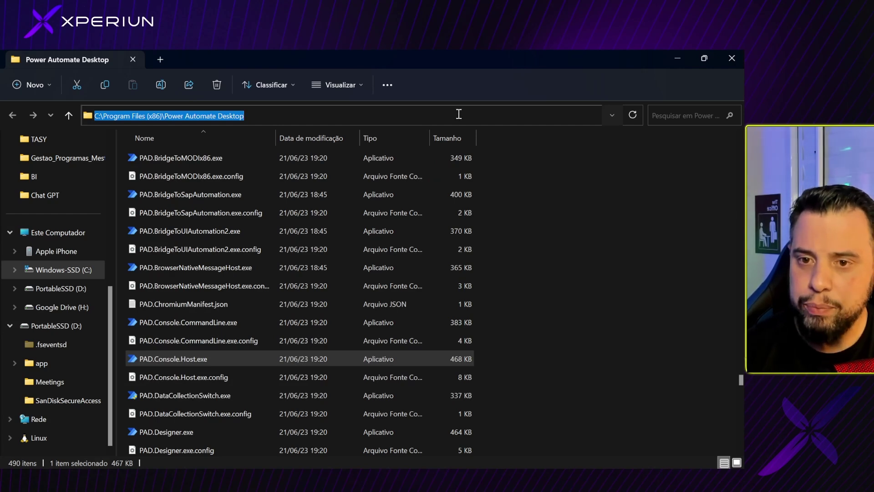
In Task Scheduler, browse to the copied folder path, choose PAD.Console.Host.exe as the program to start and check its path
key("alt+Tab")
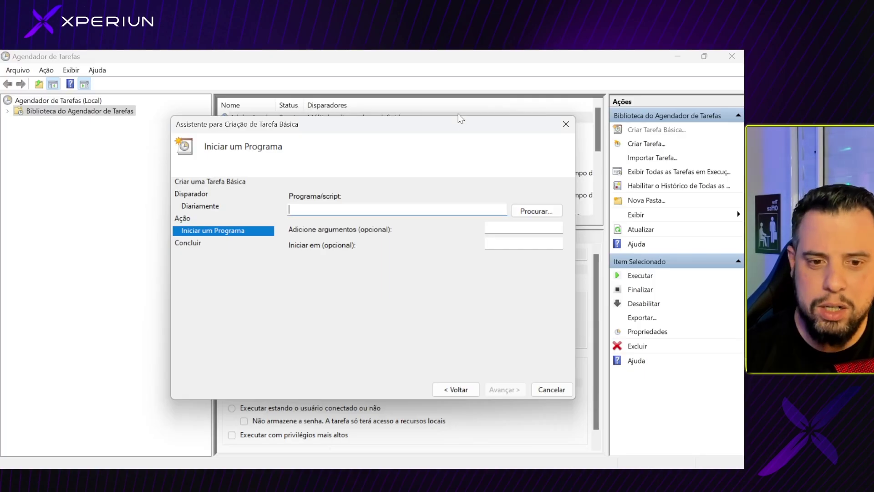
left_click(526, 213)
key("ctrl+v")
key("Return")
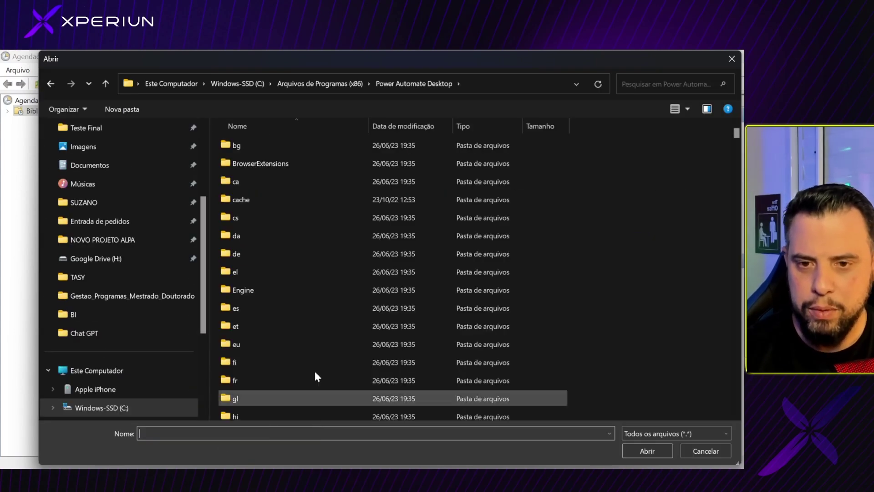
scroll(396, 236, "down", 20)
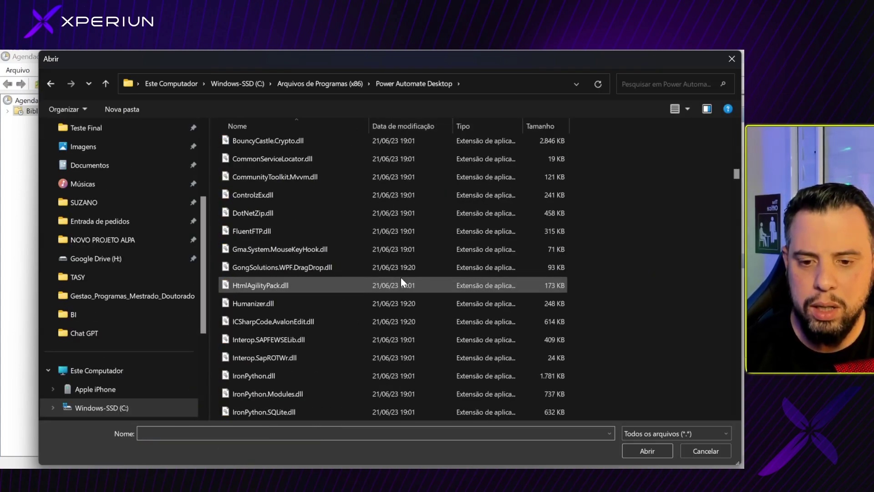
left_click_drag(736, 212, 734, 354)
left_click(276, 183)
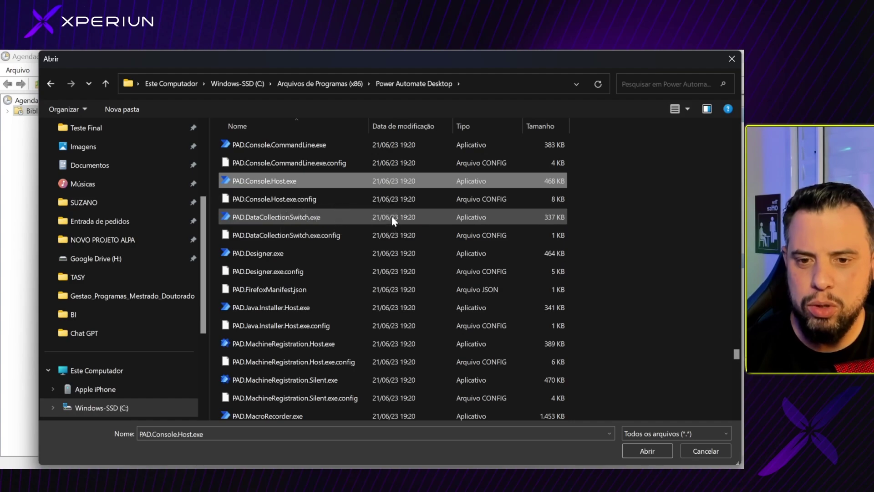
double_click(296, 181)
left_click_drag(295, 209, 547, 197)
left_click(463, 204)
left_click_drag(299, 210, 521, 202)
left_click_drag(374, 209, 262, 210)
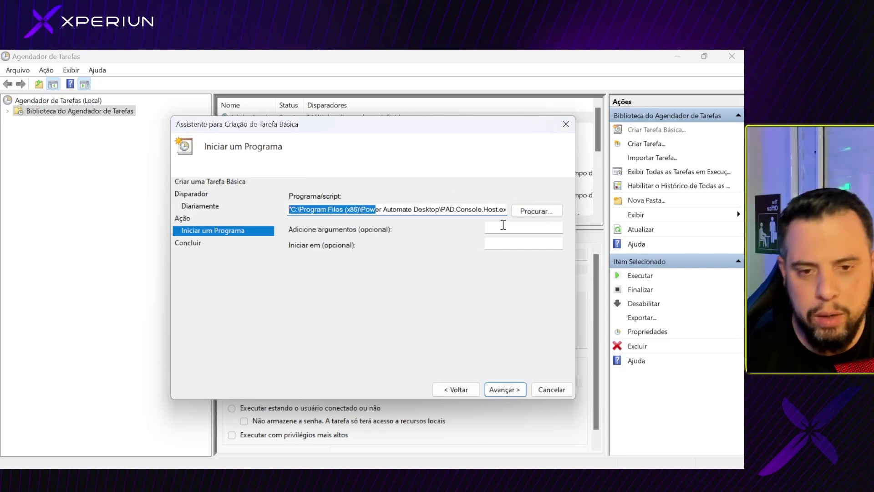
Copy the Extração ERP flow's run URL from its properties in Power Automate and paste it as the scheduled program's arguments
key("alt+Tab")
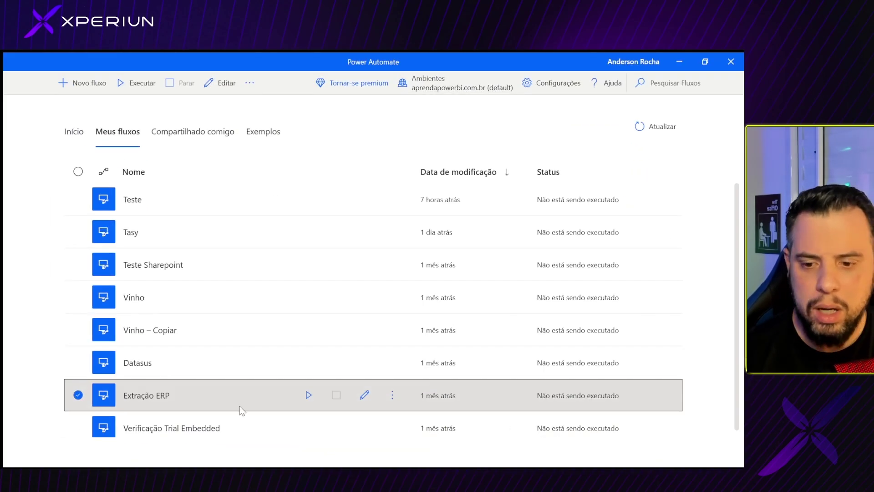
right_click(158, 399)
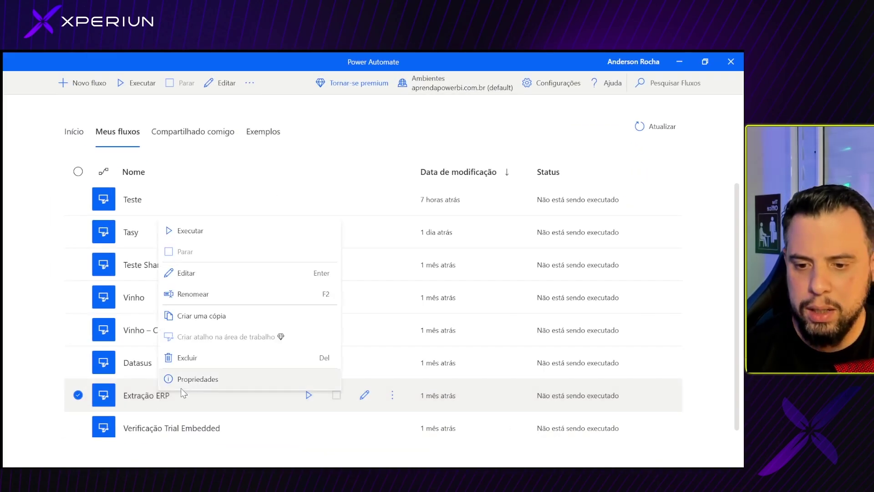
left_click(192, 379)
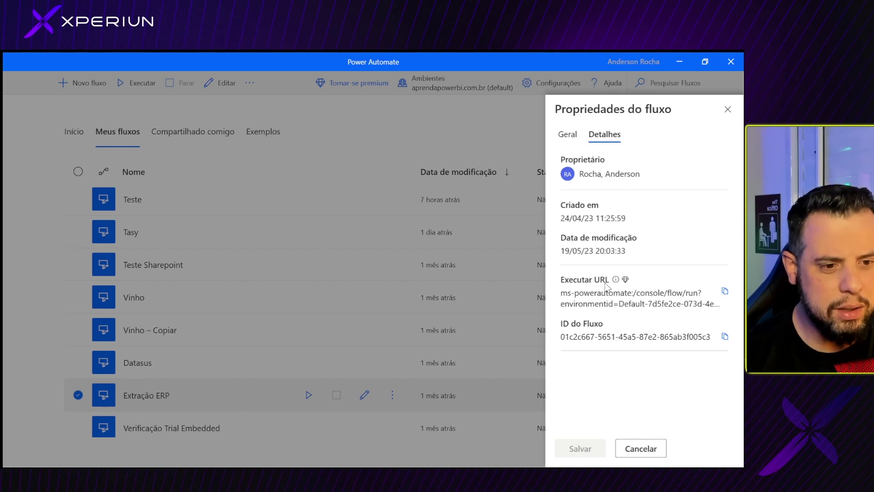
left_click(727, 293)
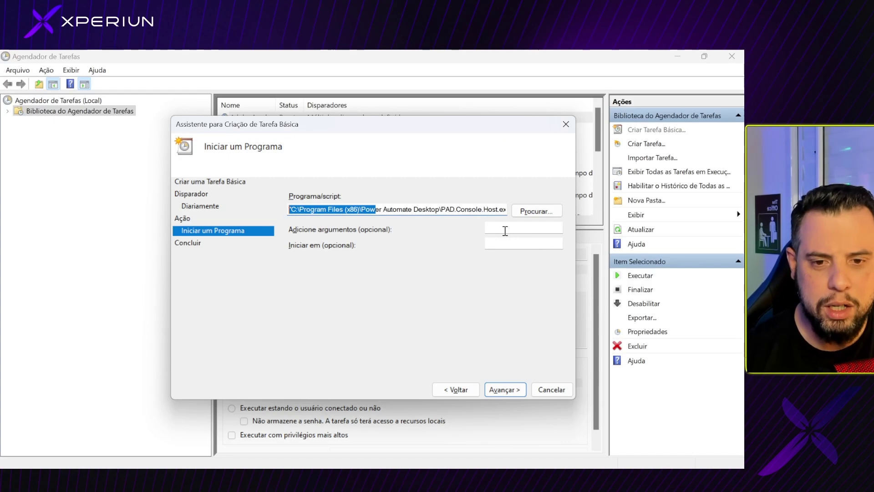
left_click(505, 231)
key("ctrl+v")
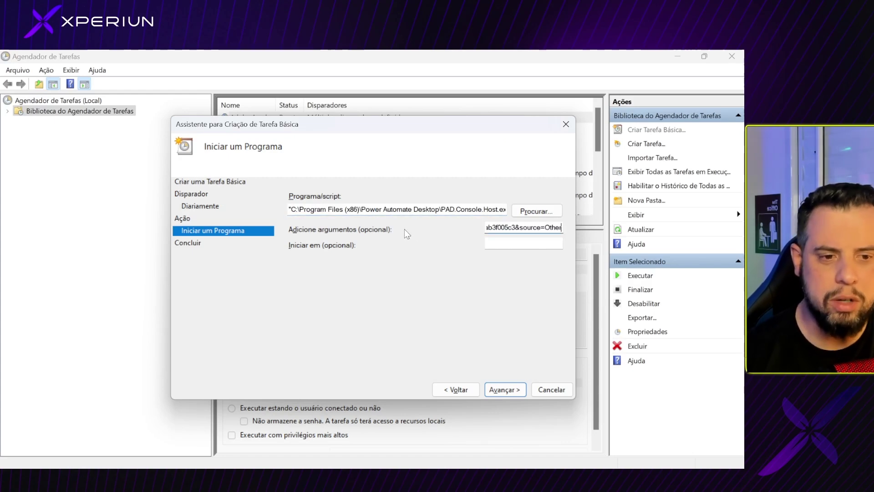
left_click_drag(562, 227, 486, 227)
Advance to the summary and try to finish creating the basic task under the name Extracao ERP
left_click(503, 390)
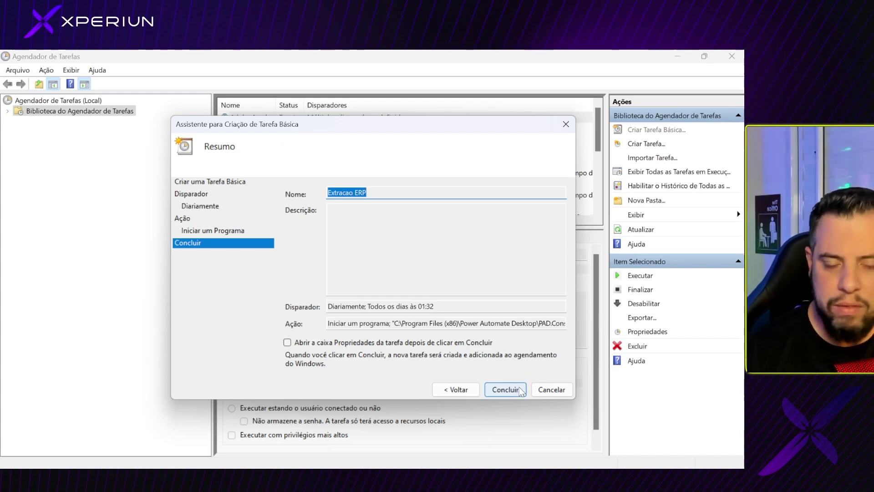
left_click(520, 391)
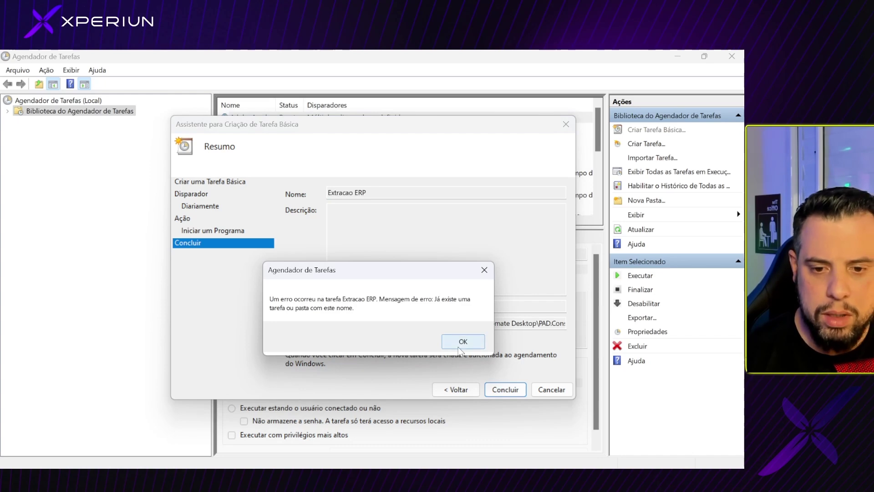
left_click(462, 341)
Return to the wizard's first page, rename the task Extracao ERP 2 and finish creating it with the other settings kept
left_click(354, 190)
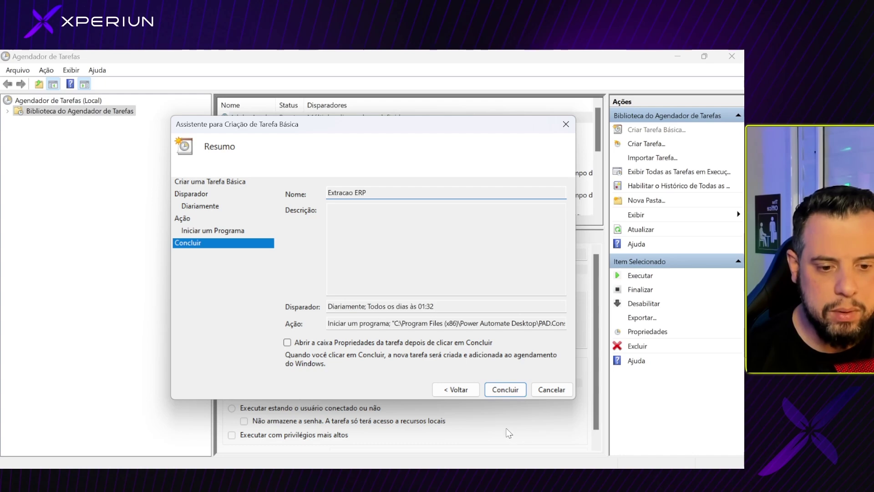
left_click(465, 390)
left_click(466, 392)
left_click(467, 390)
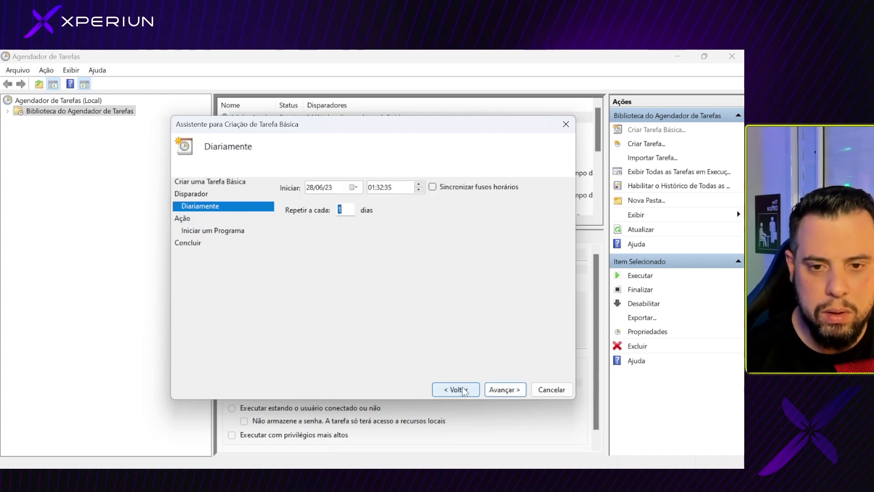
left_click(467, 389)
left_click(467, 389)
type("2")
left_click(506, 389)
left_click(505, 390)
left_click(505, 389)
left_click(505, 389)
left_click(505, 389)
left_click(512, 390)
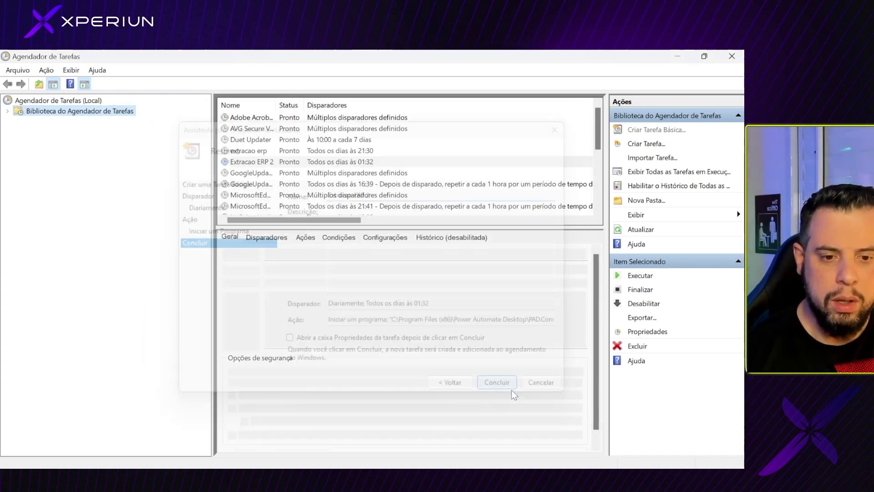
Run the Extracao ERP 2 task manually and switch to Power Automate to check the flow's execution
left_click(645, 277)
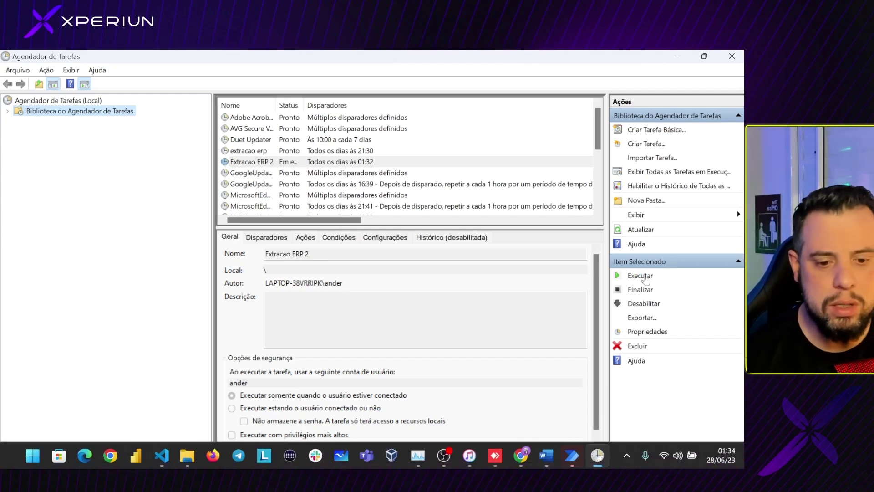
mouse_move(573, 456)
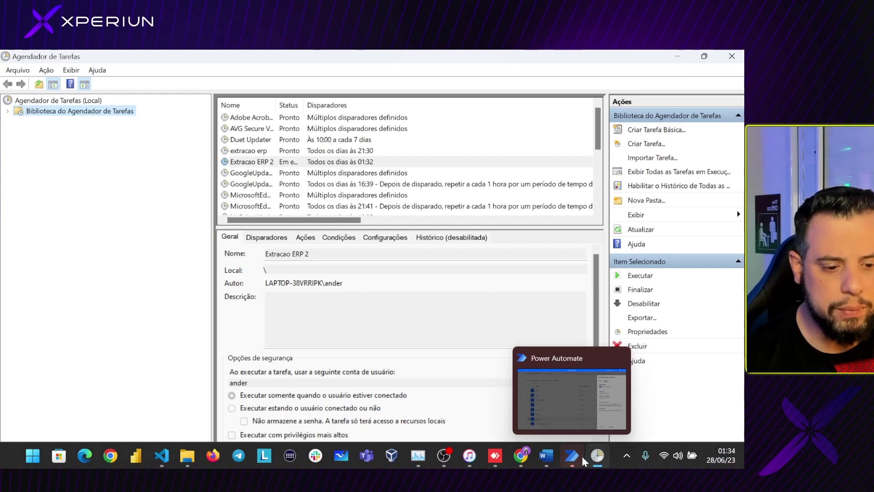
left_click(573, 412)
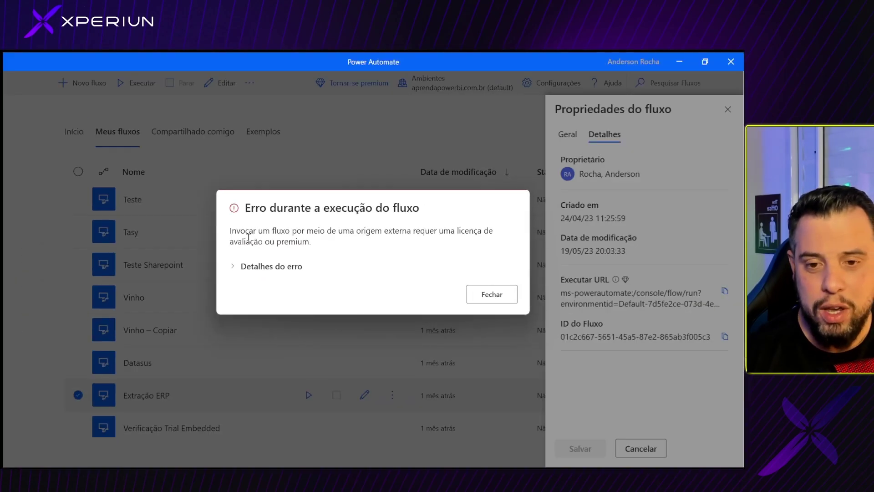
Read the flow execution error and its details, and close both the error and the flow properties
left_click_drag(256, 234, 377, 238)
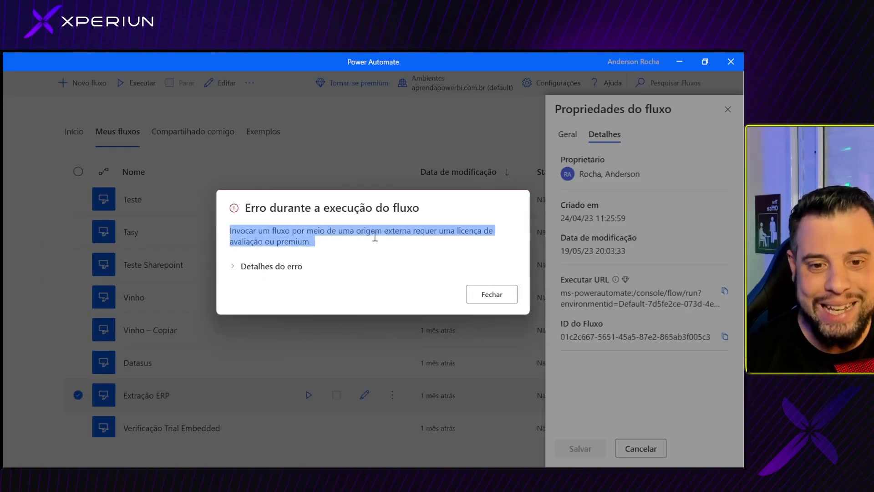
left_click(234, 270)
left_click(487, 345)
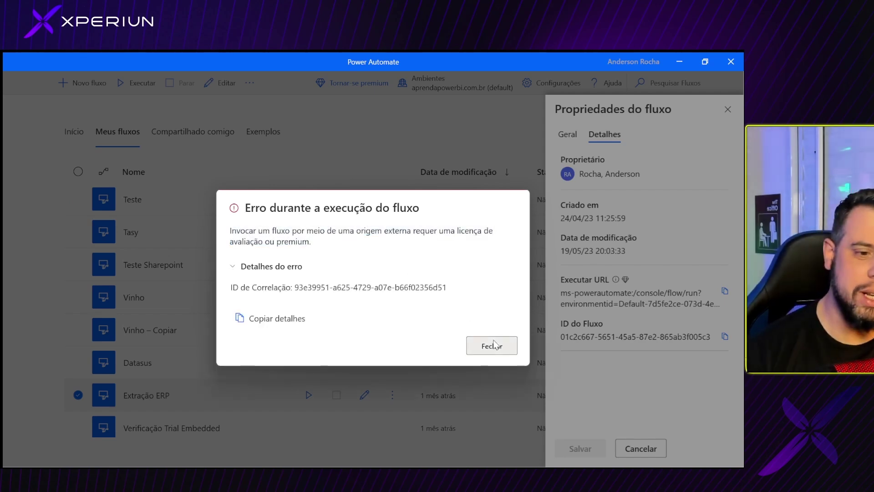
left_click(646, 450)
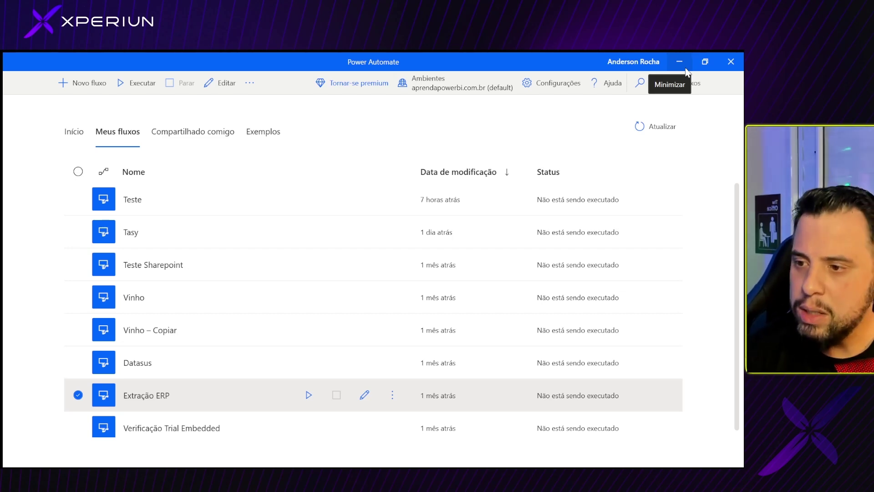
Check the task in Task Scheduler, return to Power Automate and open the premium offer to examine its licence and trial terms
key("alt+Tab")
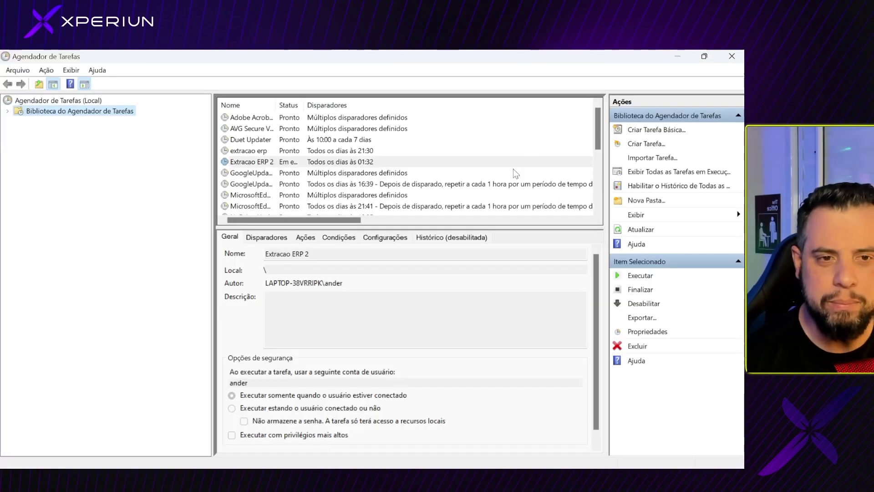
key("alt+Tab")
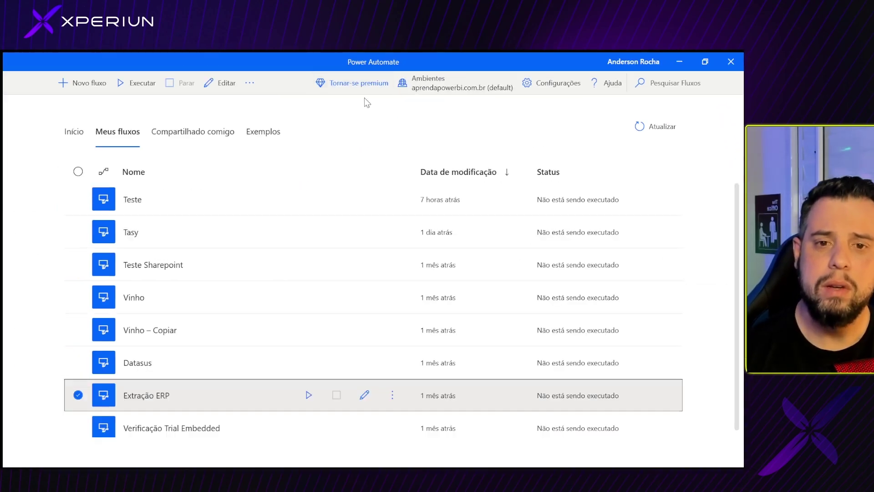
left_click(374, 85)
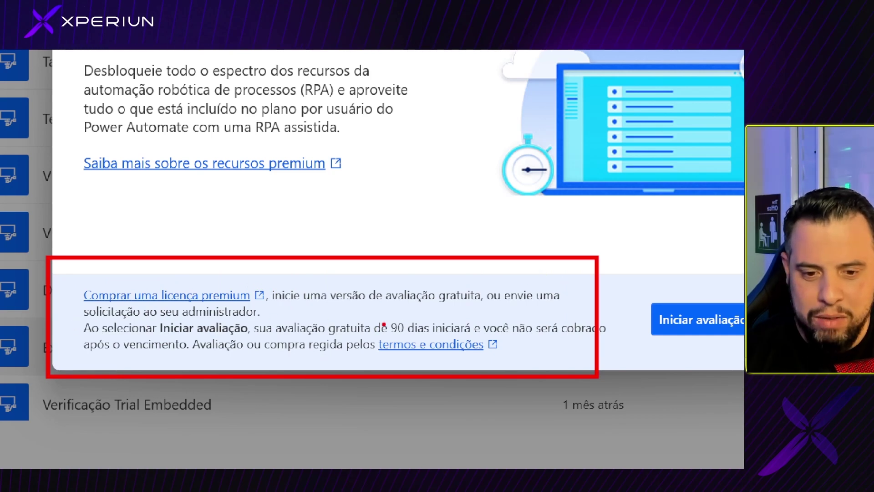
Examine the 90-day free trial terms in the premium features offer, reopen it for another look and close it
left_click_drag(390, 310, 428, 337)
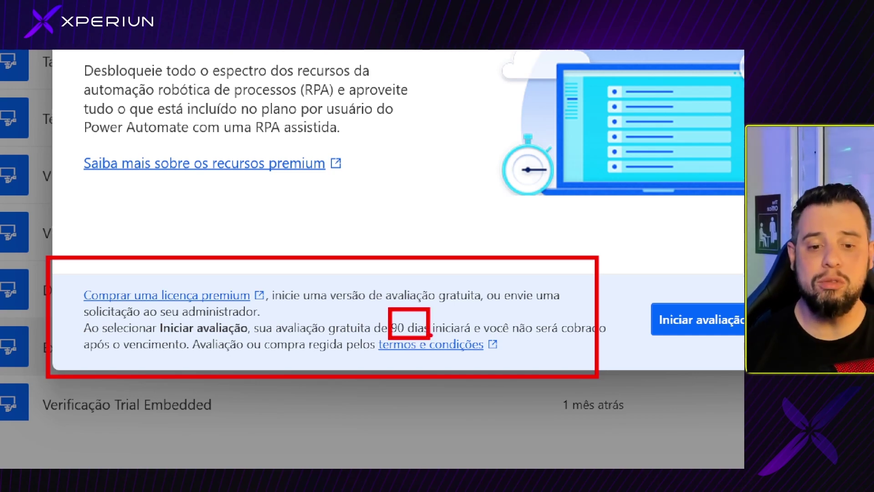
key("Escape")
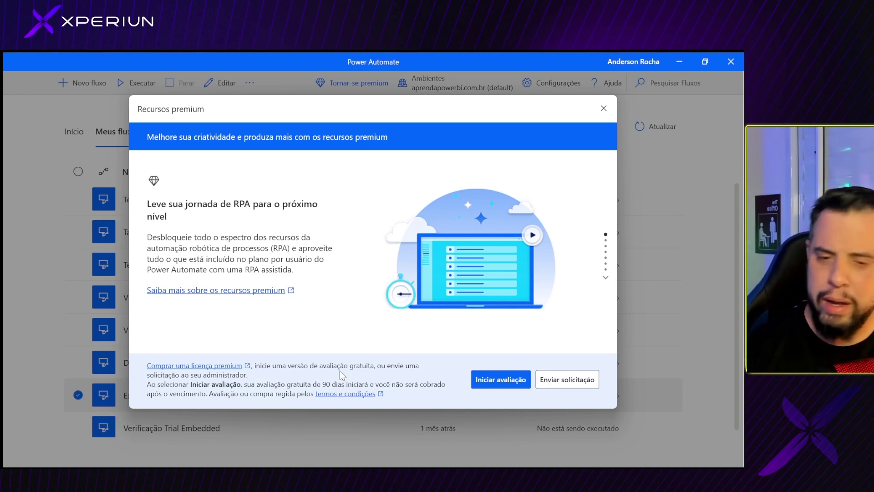
left_click(603, 107)
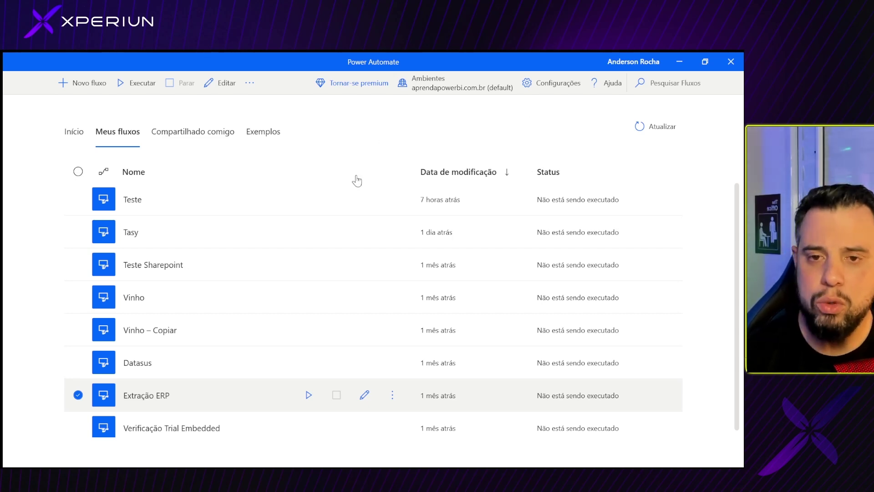
left_click(357, 83)
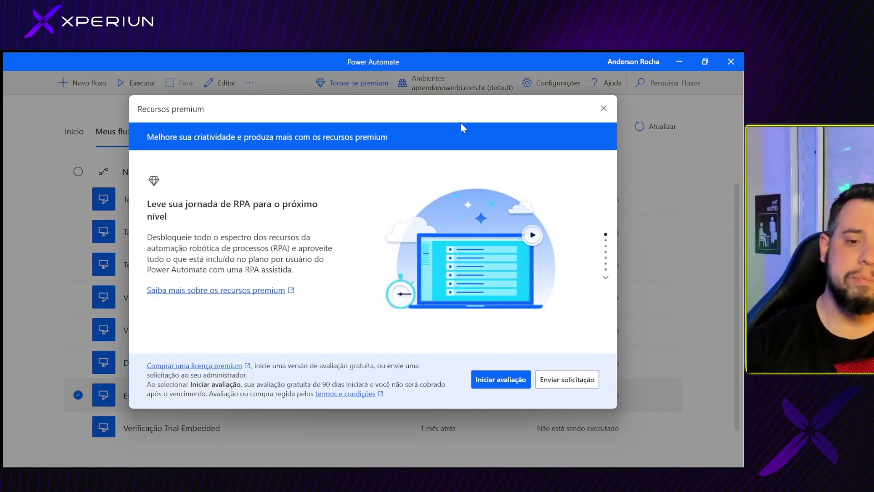
left_click(603, 108)
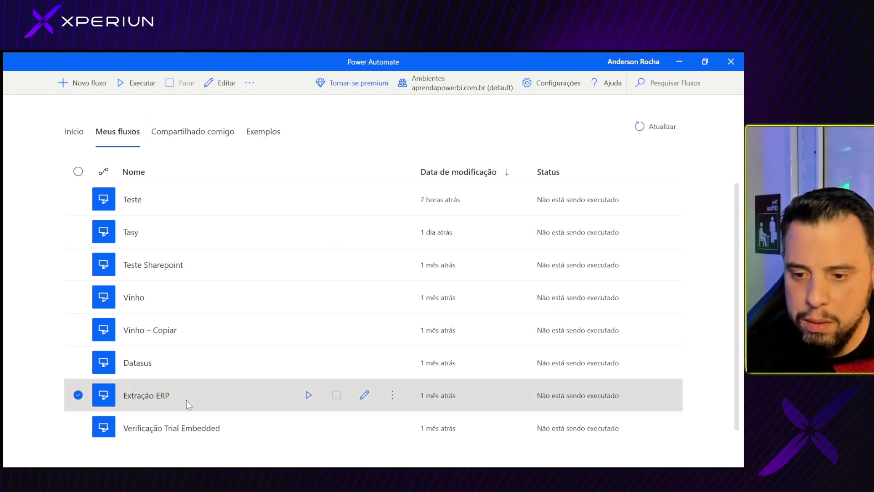
Check the available options for the Extração ERP flow, and close Power Automate and the Power Automate Desktop program folder
right_click(152, 399)
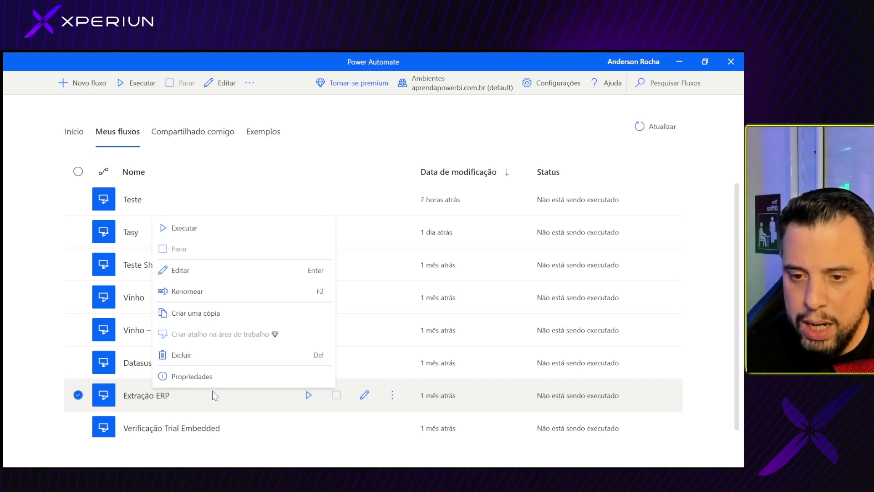
left_click(163, 396)
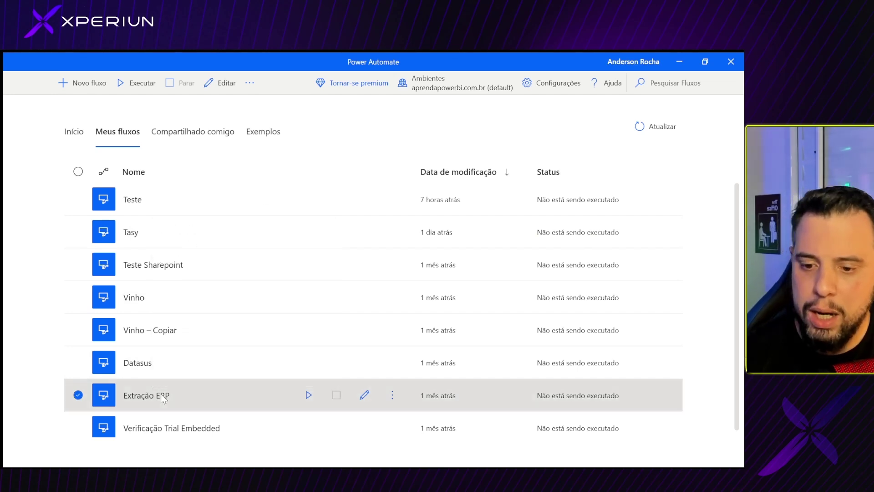
left_click(727, 64)
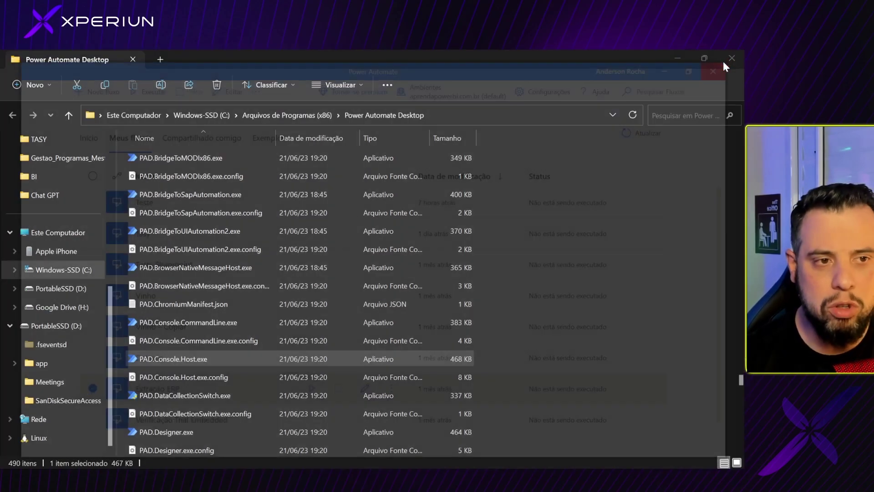
left_click(728, 59)
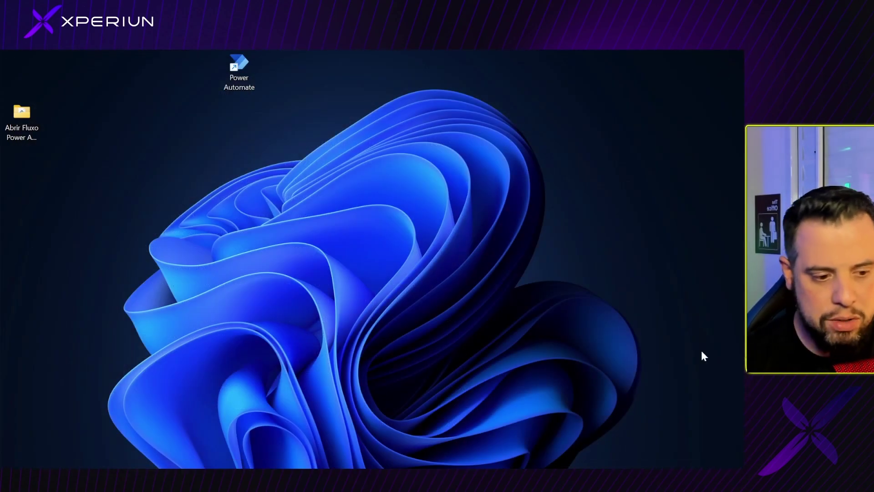
left_click(627, 455)
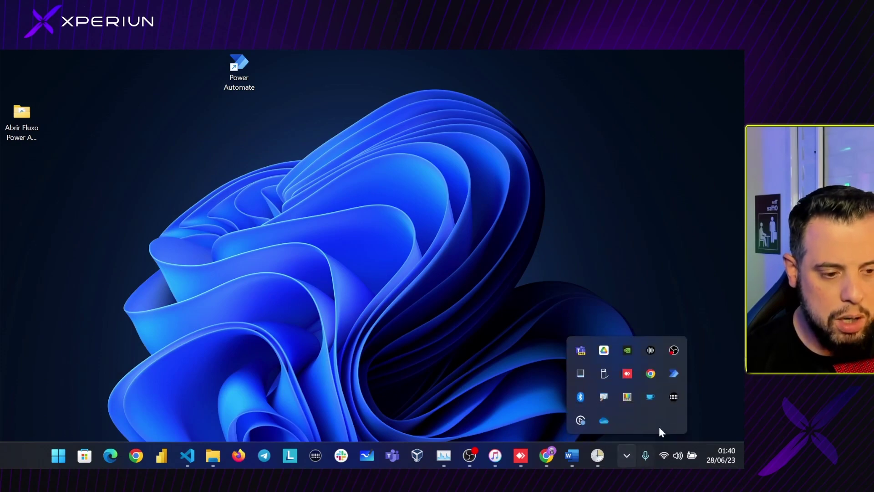
left_click(672, 374)
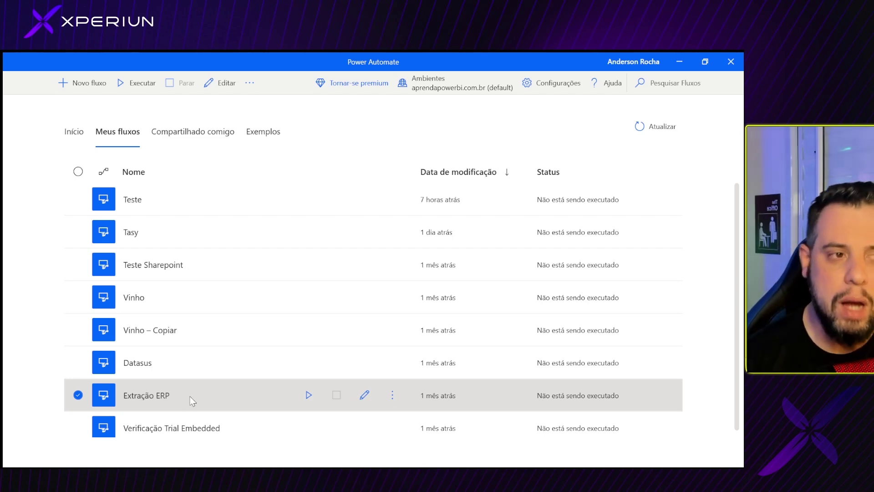
left_click(730, 64)
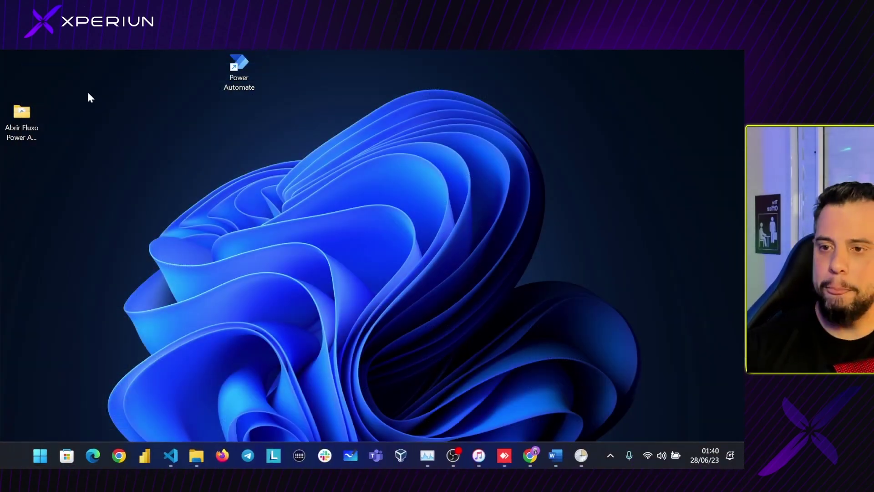
Move the Abrir Fluxo Power Automate Desktop folder to the desktop's upper-left corner and create a folder named Extracao near it
left_click(34, 103)
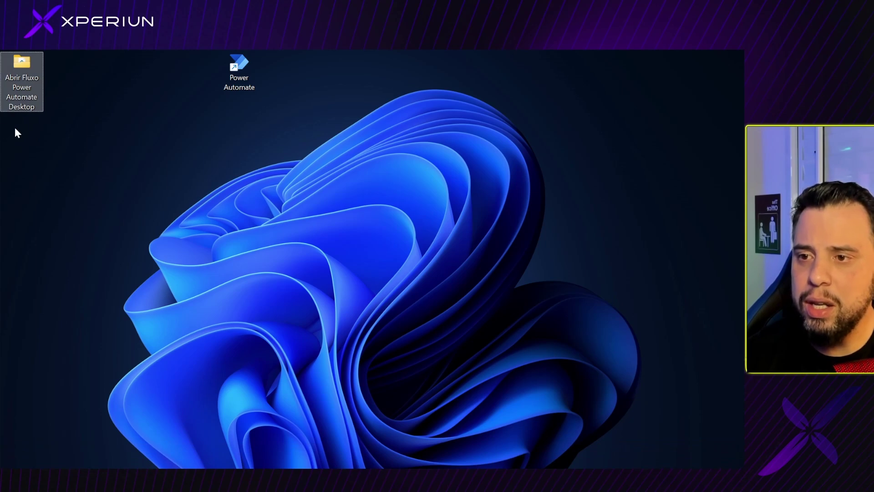
right_click(108, 143)
mouse_move(225, 216)
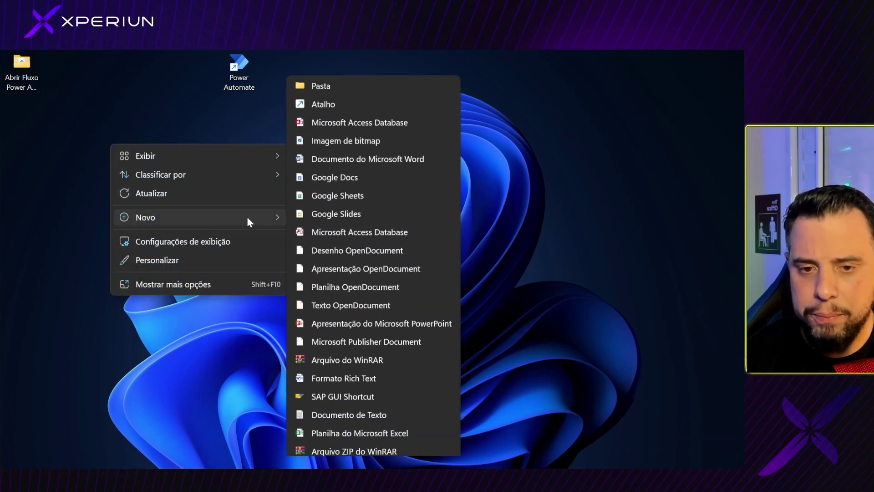
left_click(351, 81)
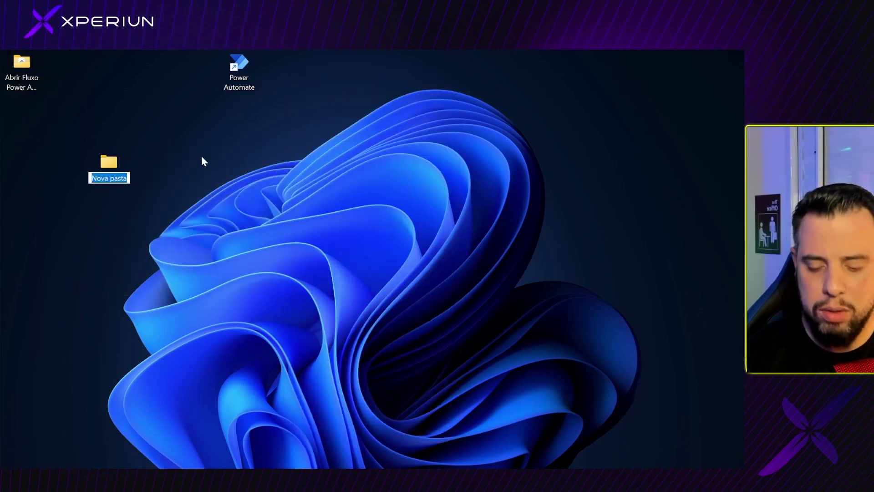
type("Extr")
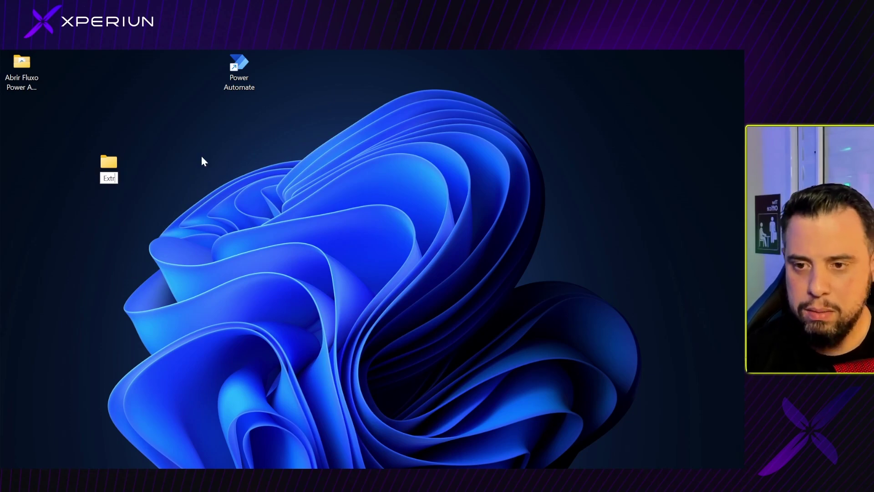
type("acao")
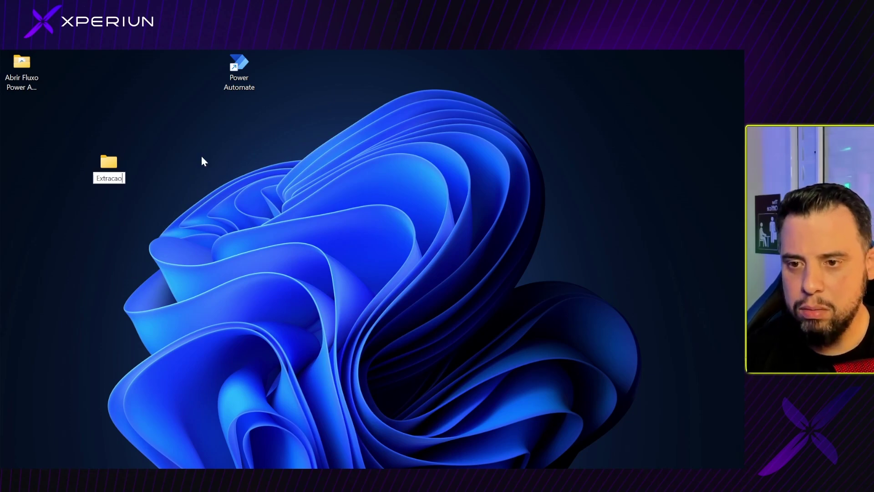
key("Return")
left_click_drag(110, 165, 56, 145)
left_click(206, 138)
left_click(165, 156)
Open the Downloads subfolder of the Abrir Fluxo Power Automate Desktop folder and close Task Scheduler
left_click(45, 85)
double_click(31, 70)
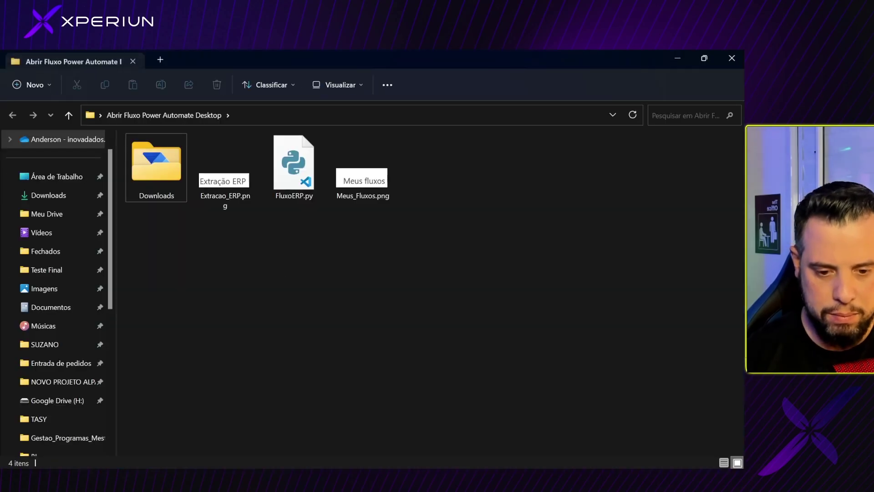
left_click(386, 451)
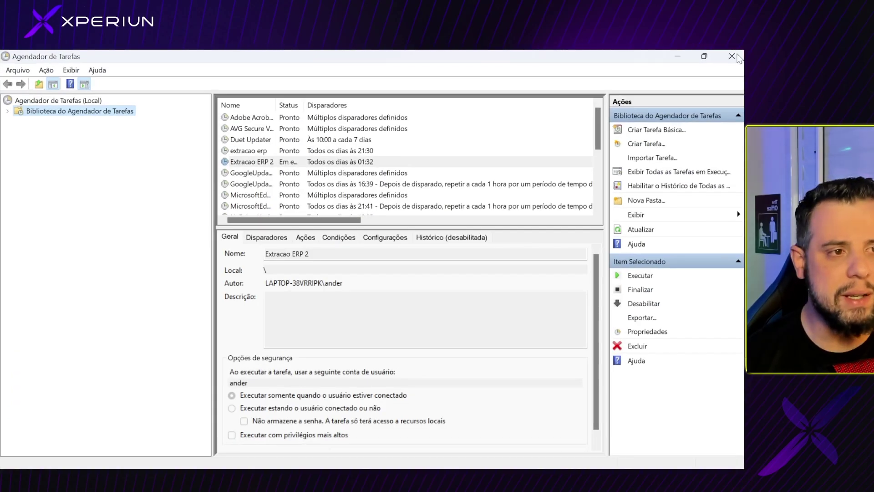
left_click(737, 58)
double_click(156, 164)
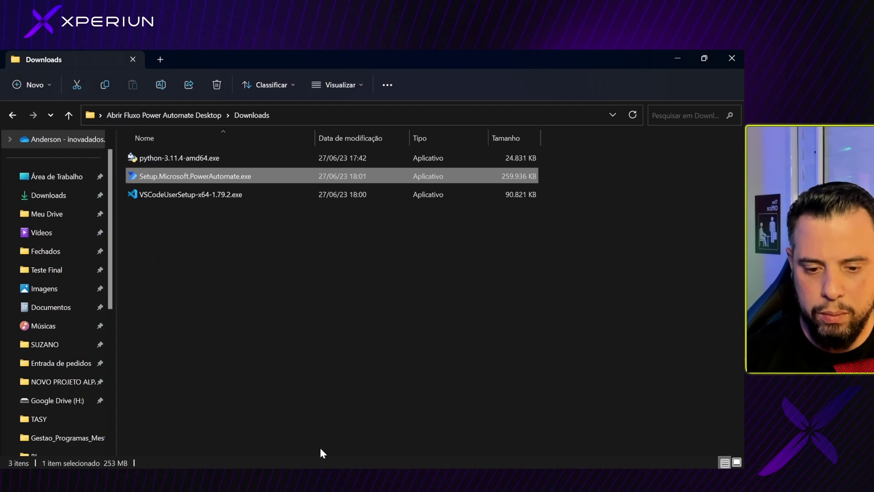
Switch to Chrome and search Google for python in a new tab
key("alt+Tab")
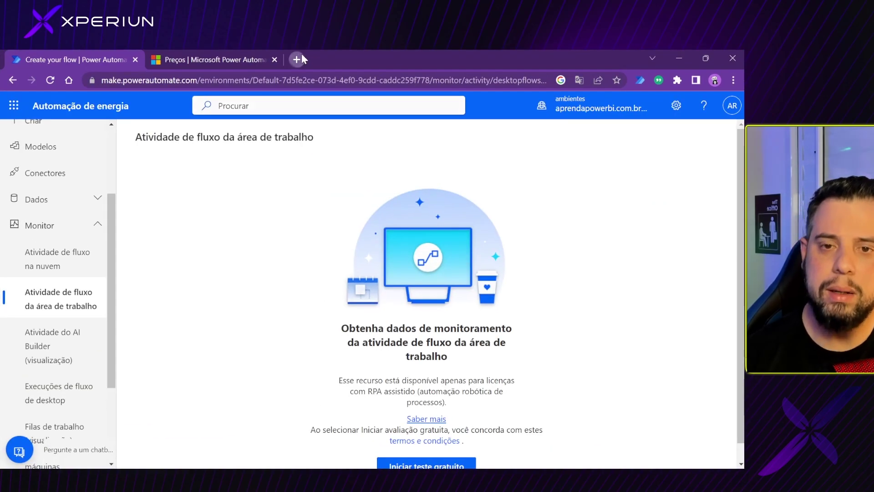
left_click(297, 59)
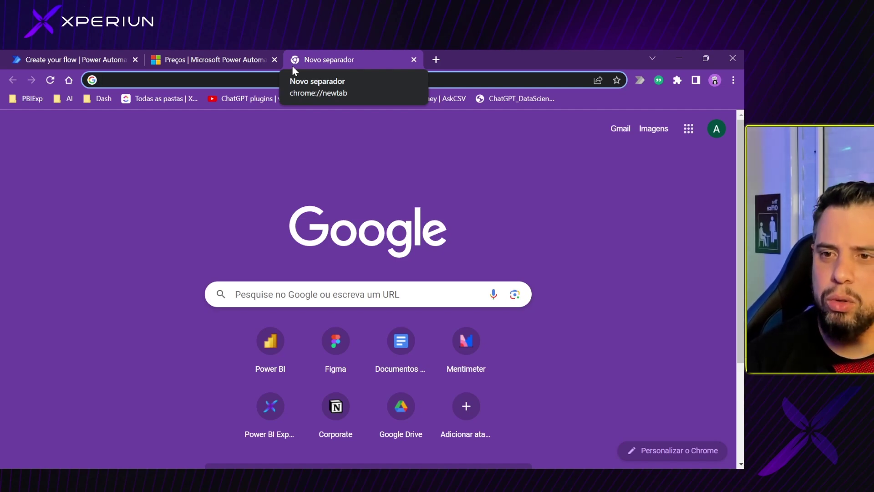
type("bo")
key("BackSpace")
key("BackSpace")
key("Escape")
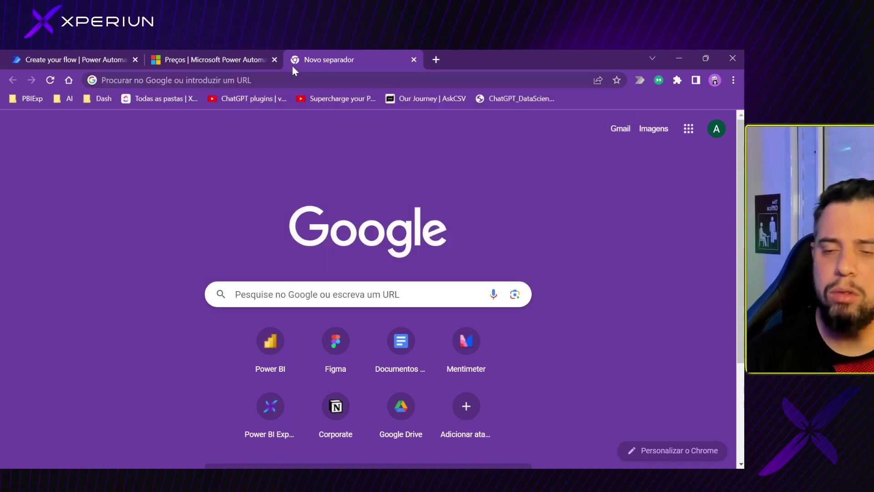
left_click(255, 82)
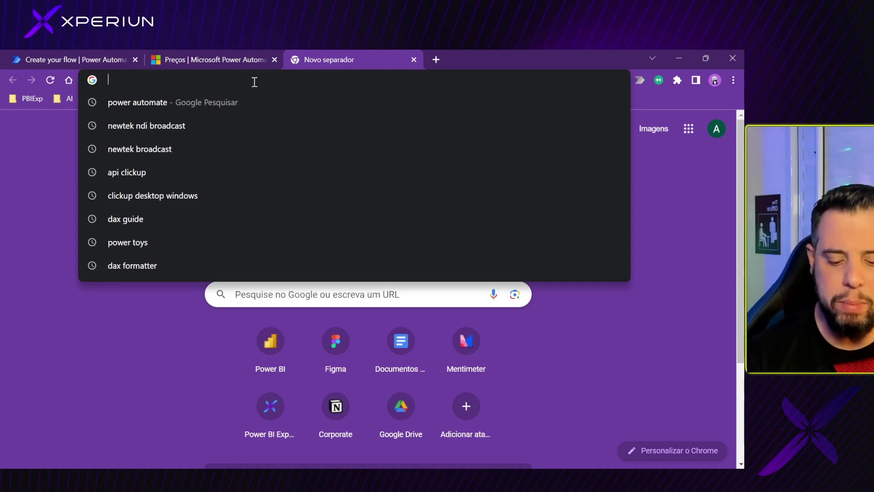
type("p")
key("Escape")
type("python")
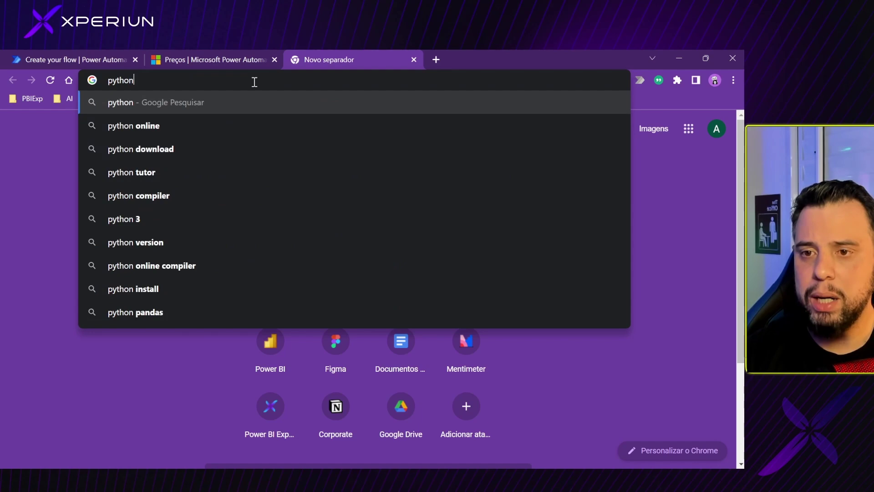
key("Return")
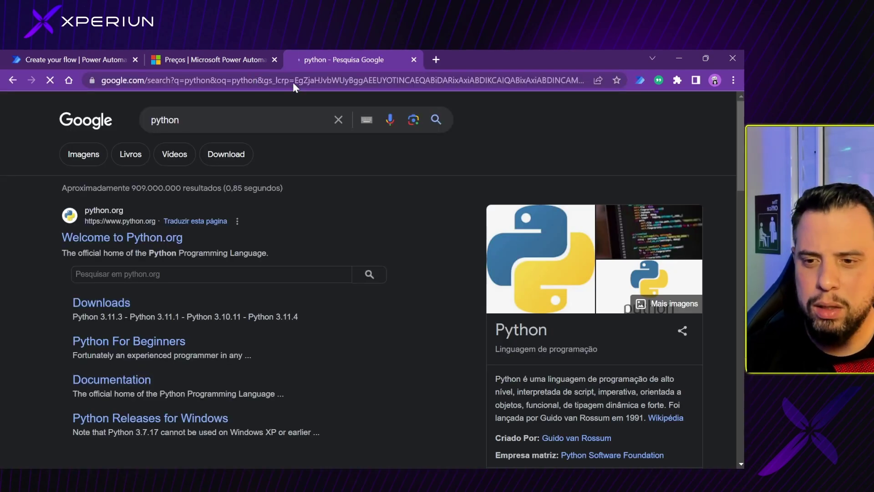
Open Python.org to check the Python 3.11.4 download for Windows, close the page and return to the Downloads folder
scroll(193, 179, "down", 1)
left_click(179, 184)
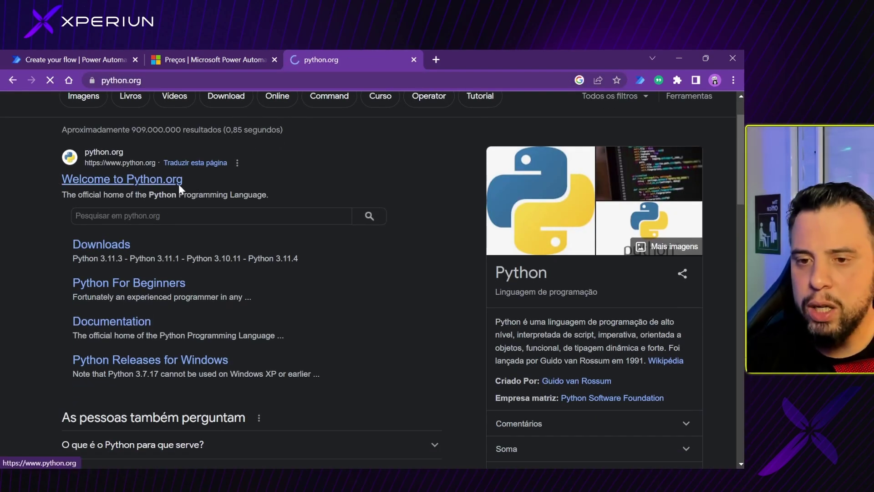
mouse_move(173, 196)
scroll(273, 205, "down", 1)
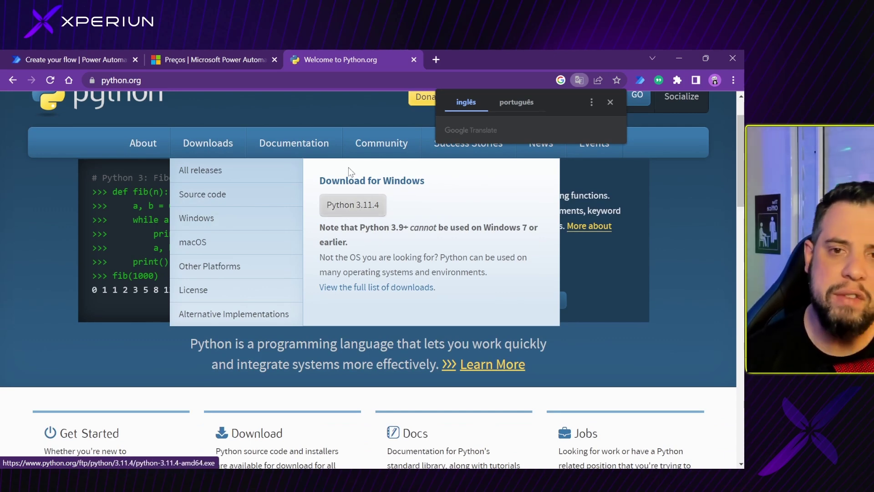
left_click(413, 59)
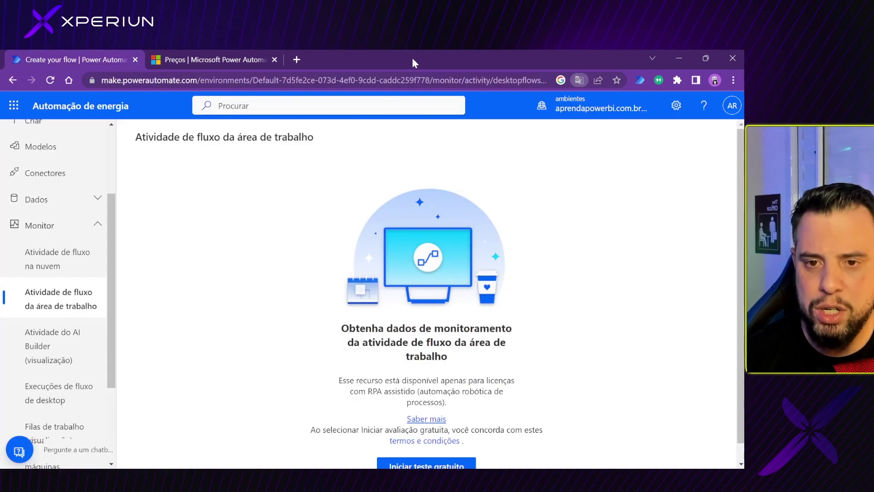
left_click(682, 59)
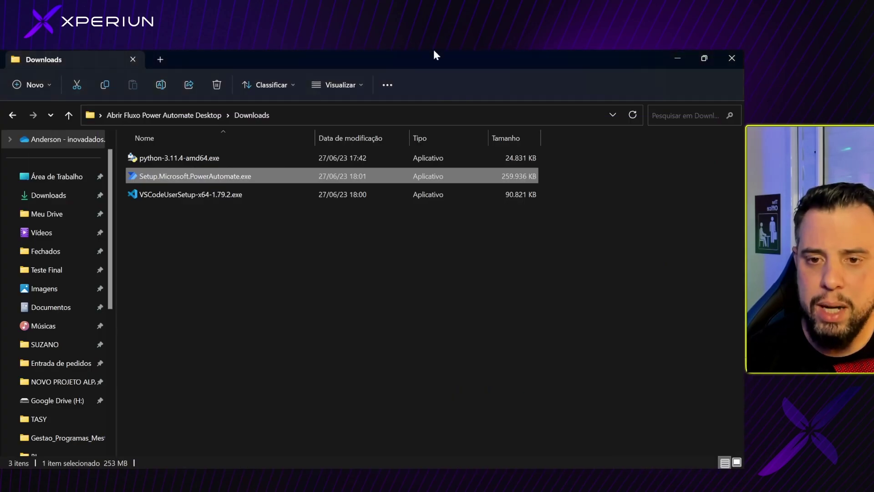
Start the python-3.11.4-amd64.exe installer, enable adding python.exe to PATH and choose the customized installation
left_click(217, 159)
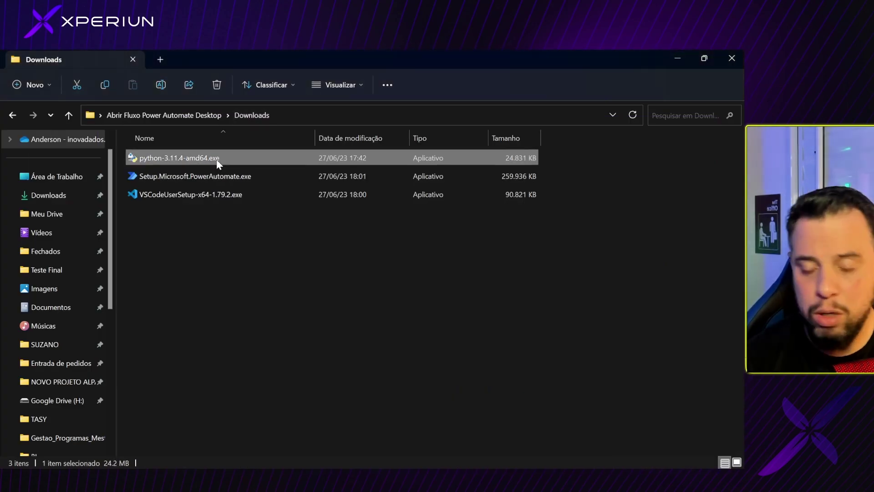
double_click(213, 160)
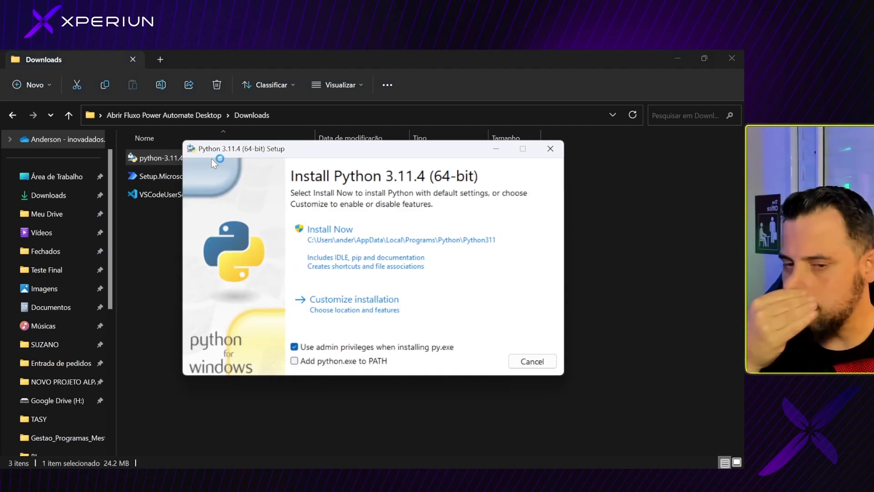
left_click_drag(280, 151, 279, 164)
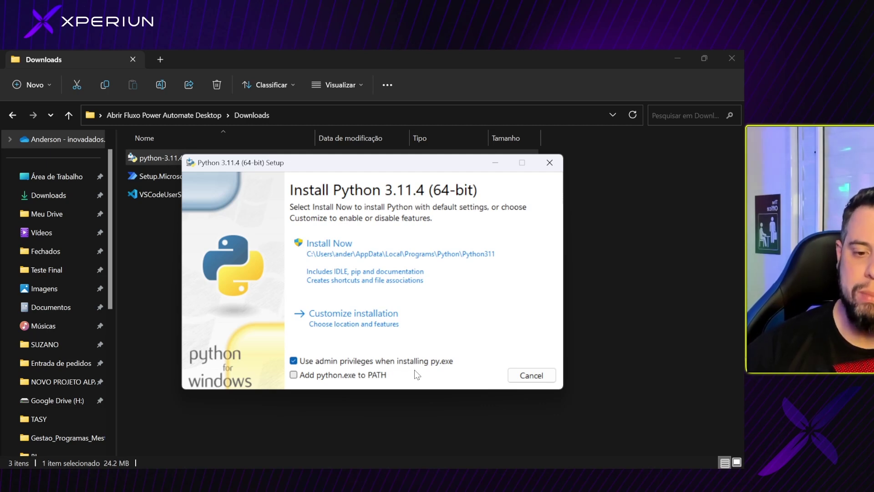
left_click(378, 376)
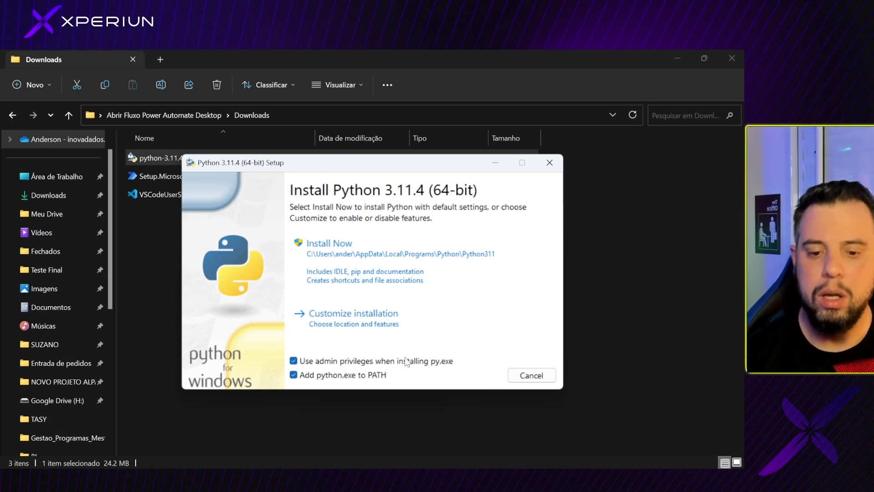
left_click(386, 327)
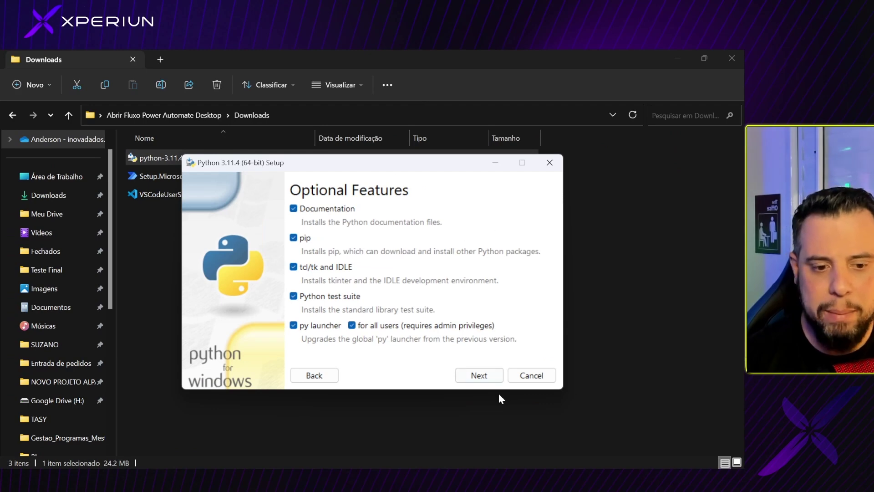
Cancel the Python 3.11.4 setup at its optional features and leave the installer
left_click_drag(358, 169, 416, 158)
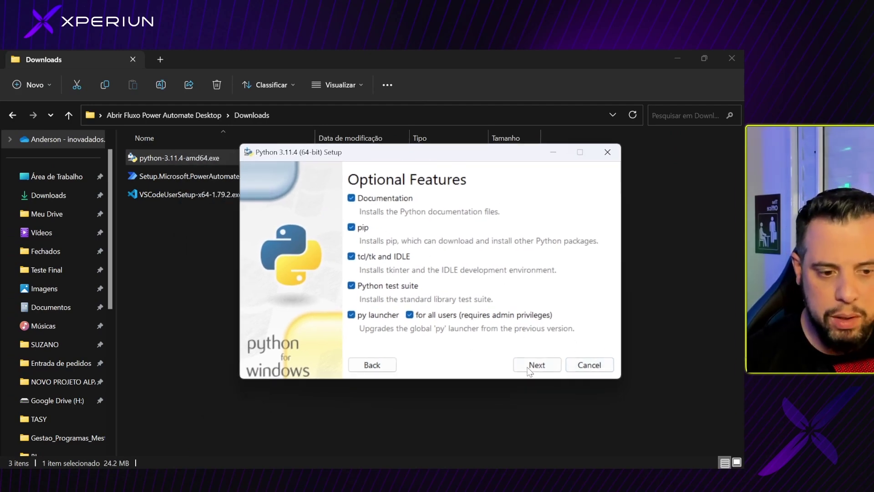
left_click(589, 365)
left_click(392, 311)
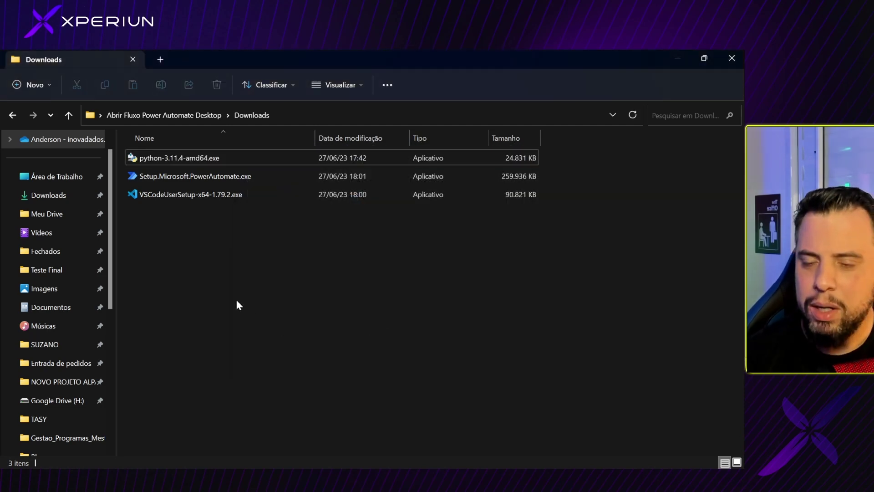
Switch to Chrome and search Google for vscode in a new tab
left_click(224, 199)
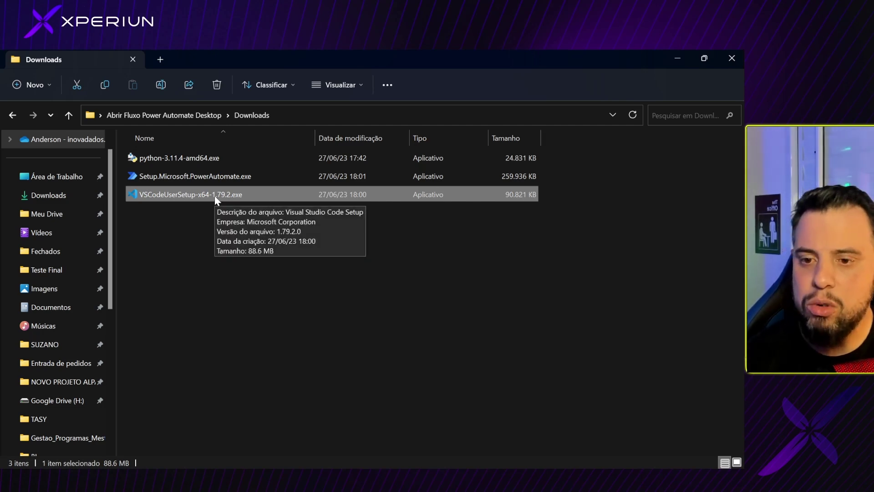
key("alt+Tab")
left_click(287, 58)
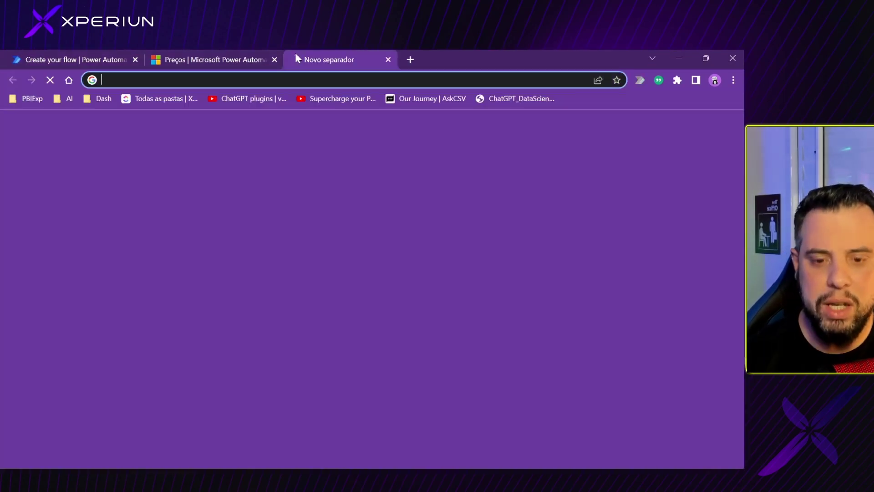
type("vscode")
key("Return")
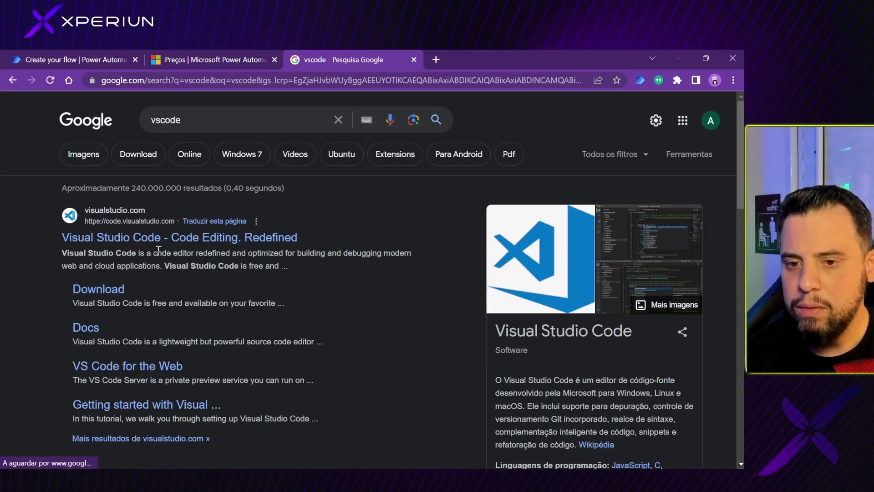
Open the Visual Studio Code website to check the Windows download, close the page and return to the Downloads folder
left_click(181, 242)
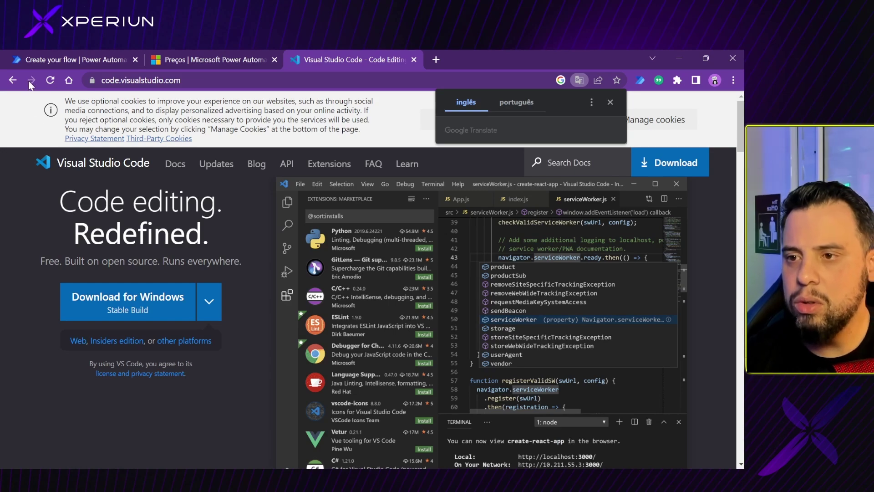
left_click(12, 80)
left_click(413, 59)
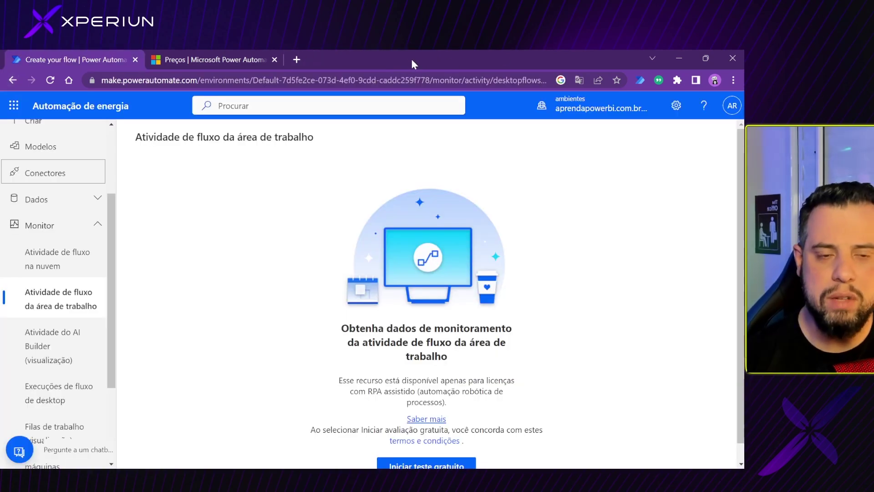
left_click(679, 58)
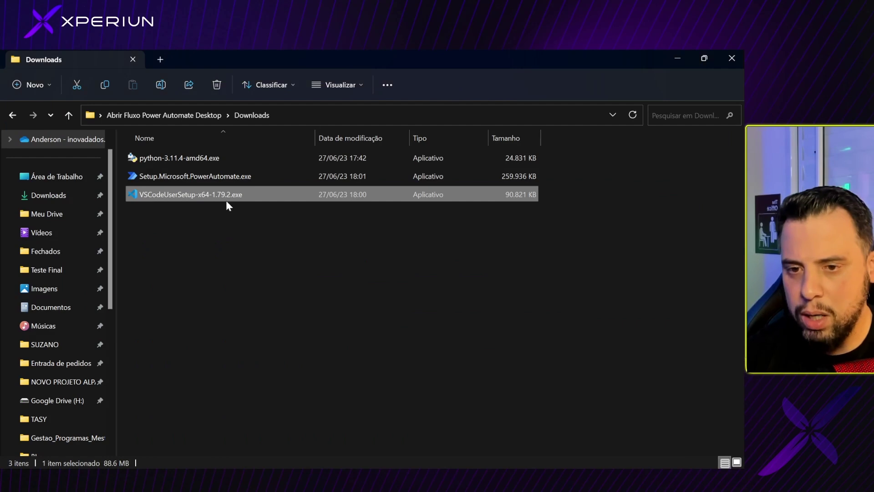
double_click(218, 193)
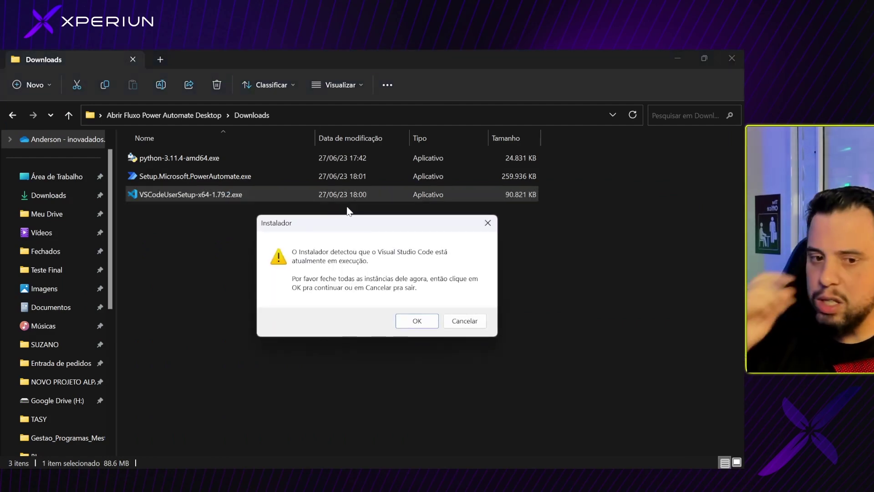
mouse_move(338, 462)
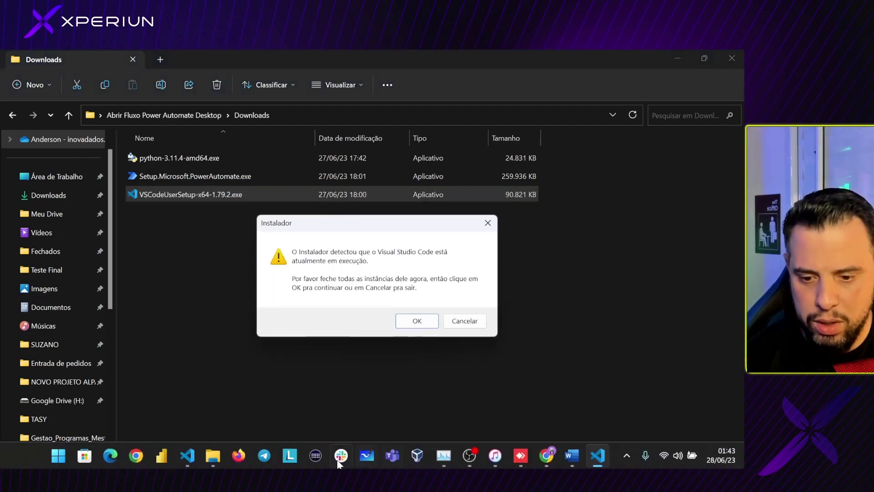
left_click(191, 460)
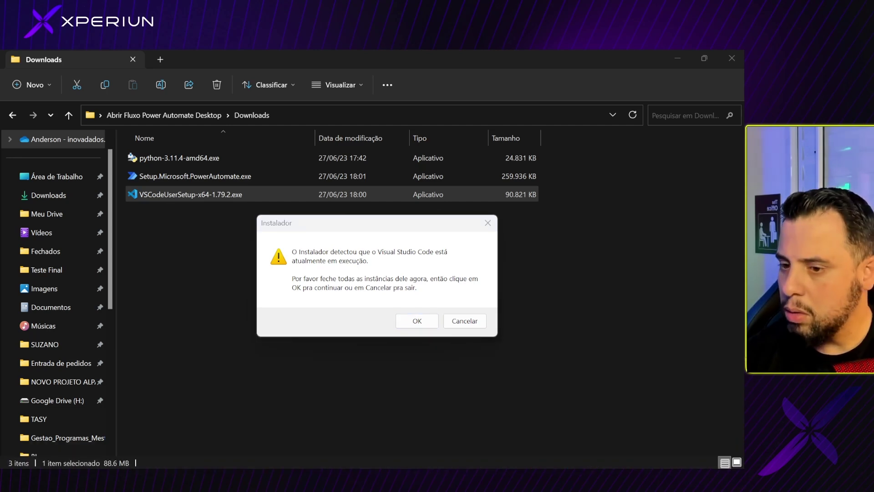
left_click(599, 453)
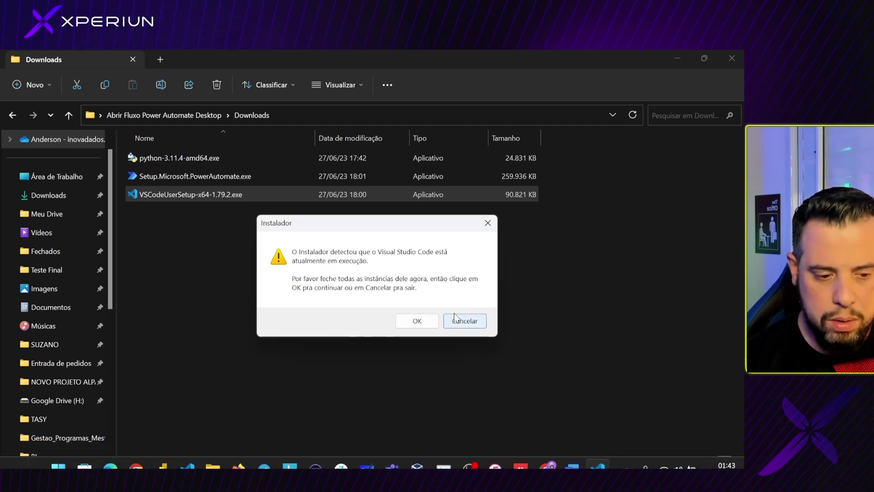
left_click(464, 324)
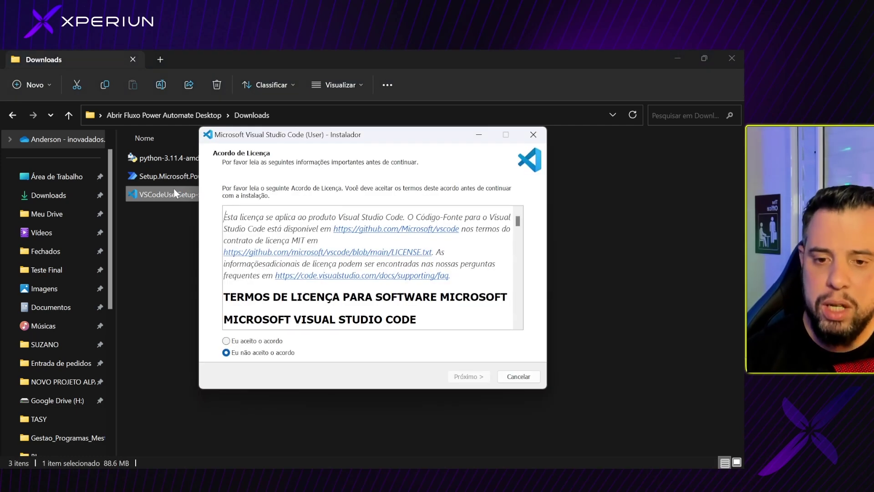
Accept the Visual Studio Code licence agreement, continue to the additional tasks and exit the installer without installing
left_click(275, 341)
left_click(465, 376)
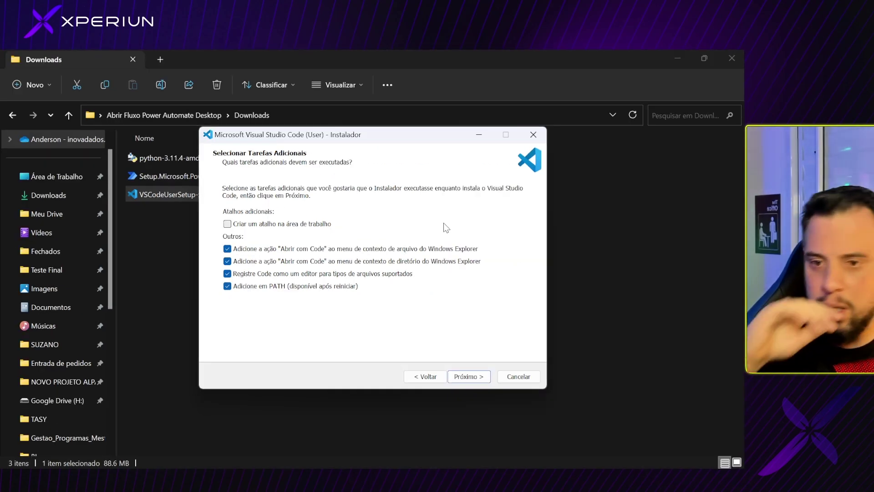
left_click(537, 379)
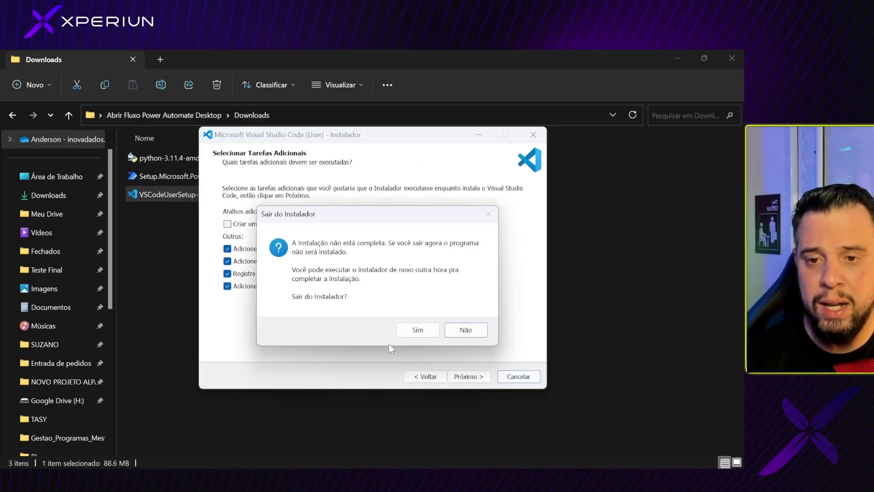
left_click(421, 330)
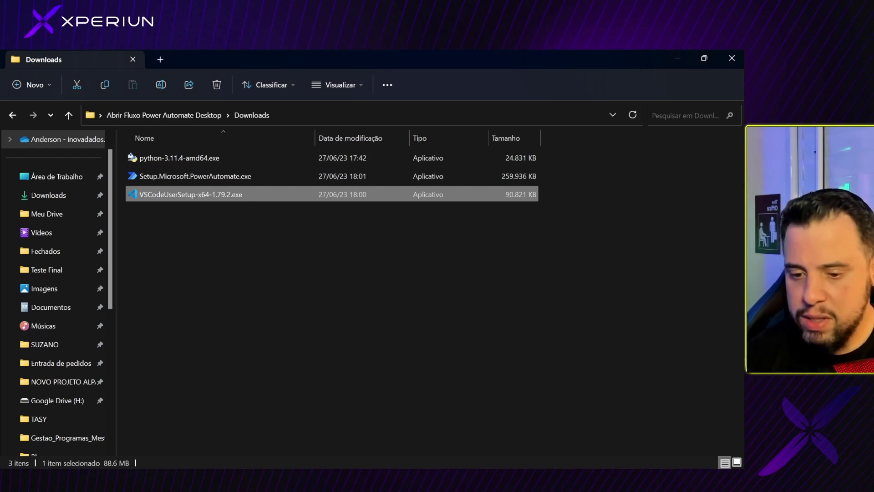
Close the Downloads and Abrir Fluxo Power Automate Desktop folder windows to return to the desktop
mouse_move(162, 455)
left_click(217, 455)
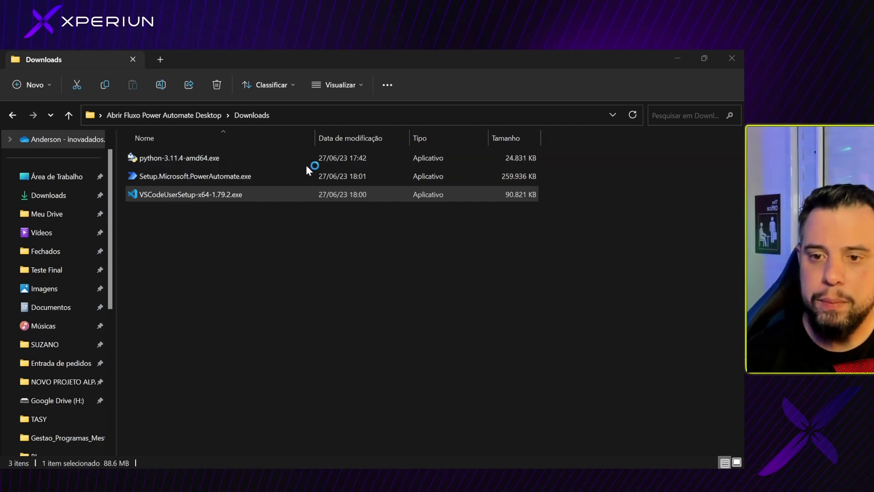
left_click(738, 58)
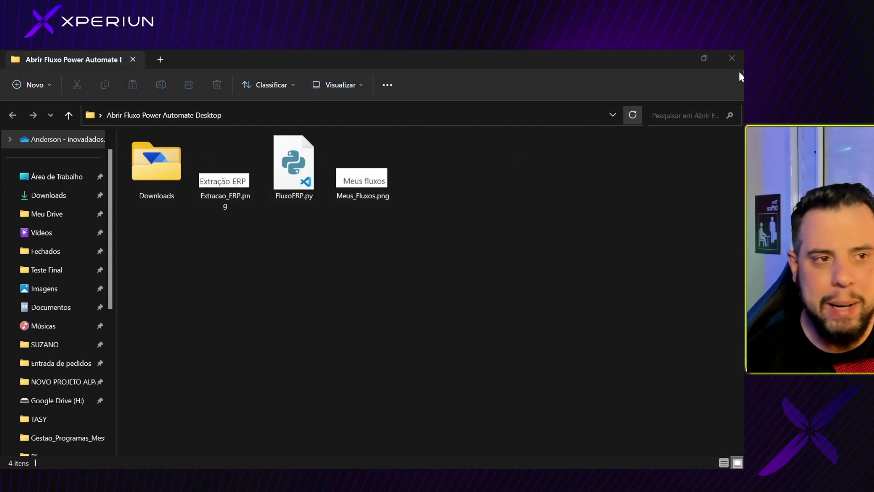
left_click(732, 58)
Reposition the Extracao folder on the desktop and open it
left_click_drag(152, 163, 386, 166)
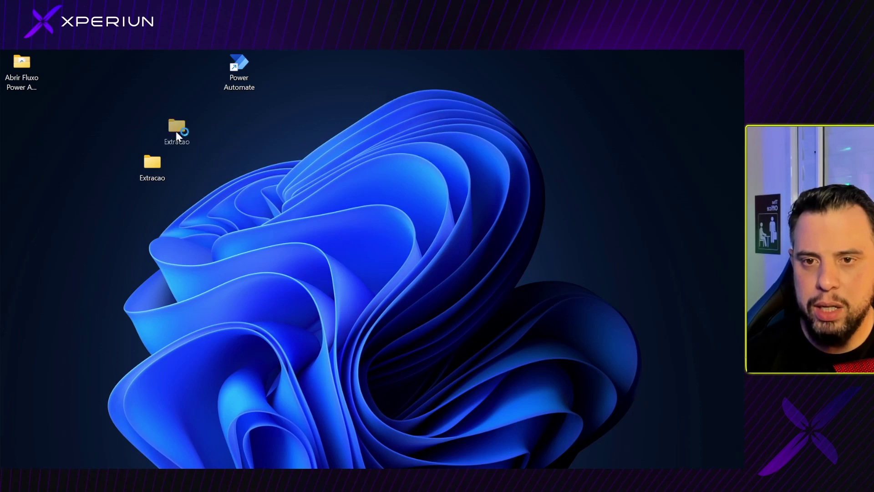
left_click_drag(83, 159, 80, 160)
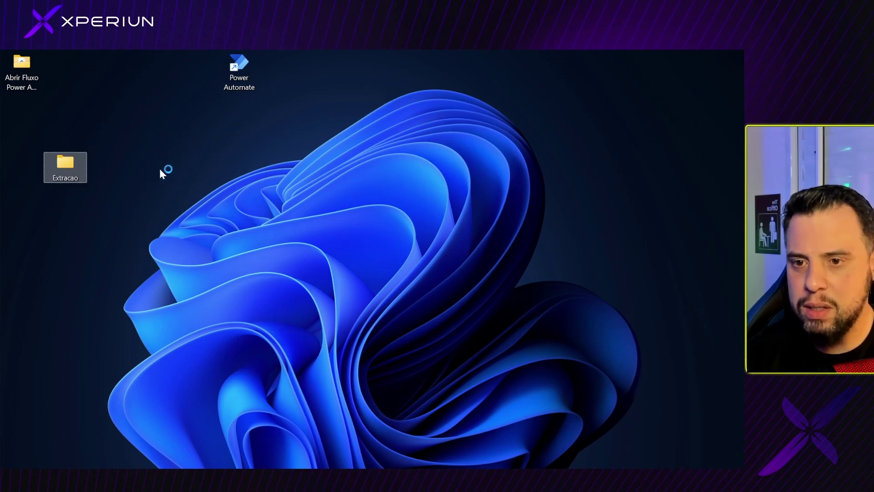
double_click(72, 165)
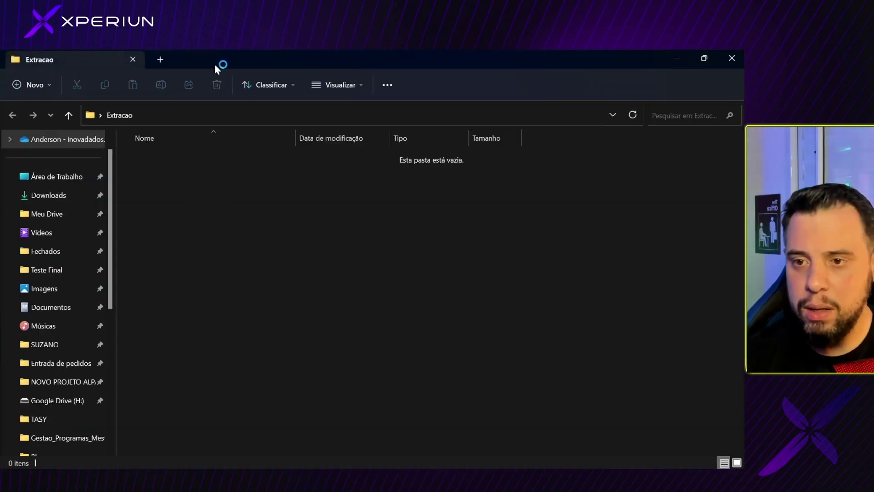
Examine the Abrir com Code option among the extended options of the empty Extracao folder
right_click(287, 218)
left_click(400, 353)
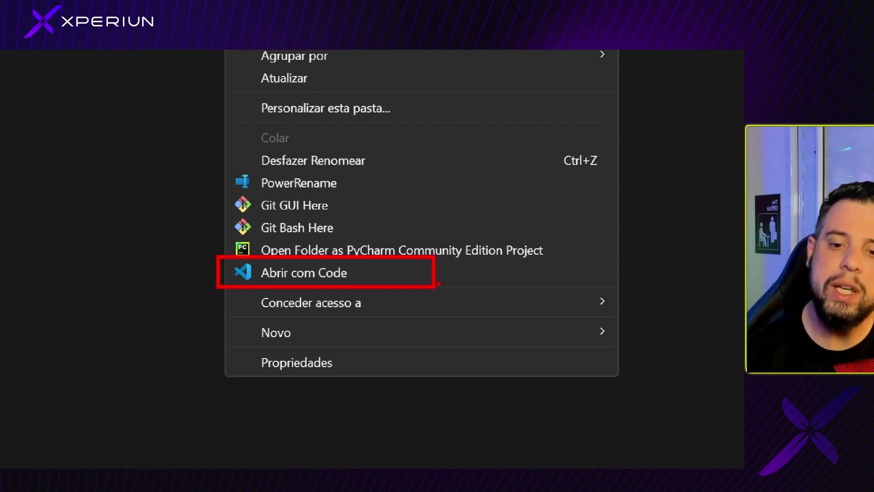
key("Escape")
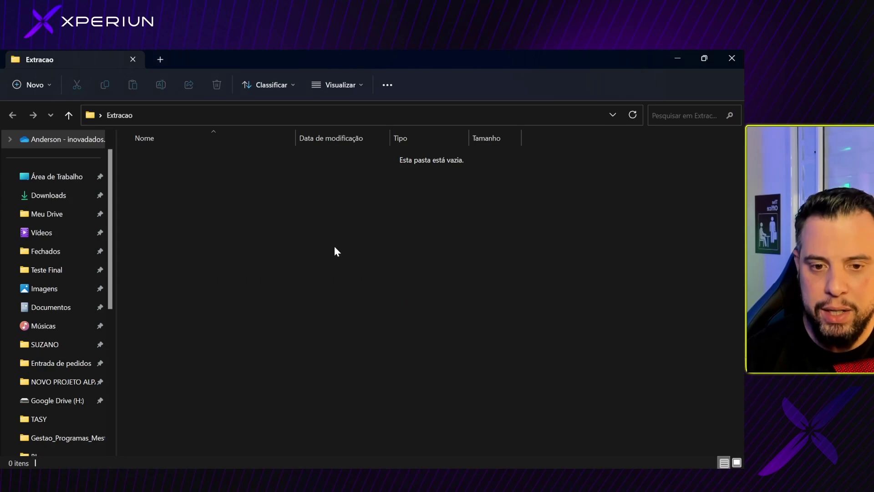
right_click(334, 247)
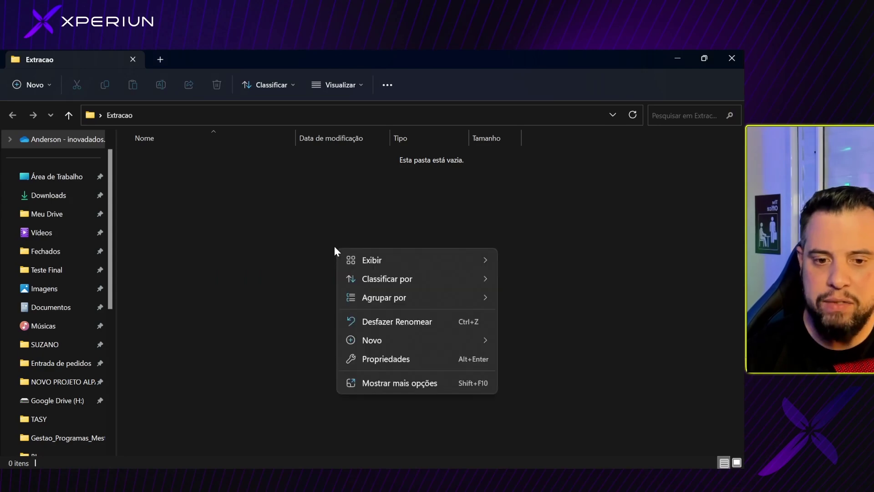
left_click(395, 383)
mouse_move(403, 359)
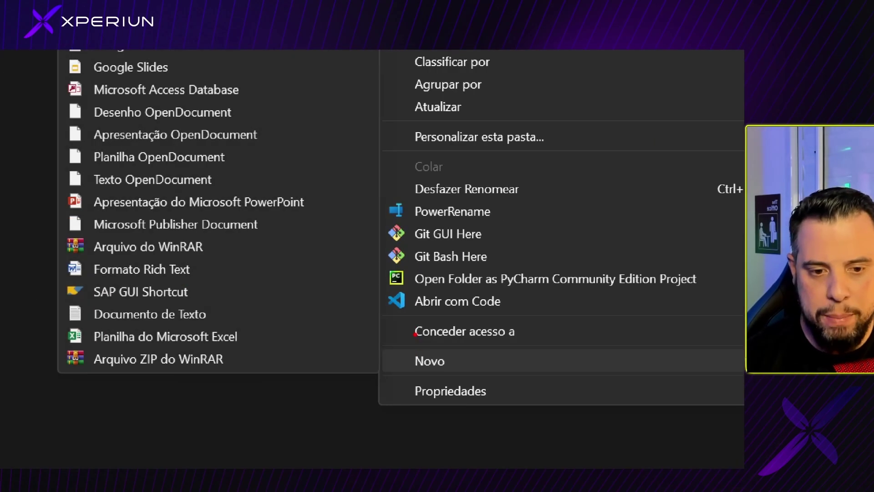
left_click_drag(377, 286, 546, 313)
key("Escape")
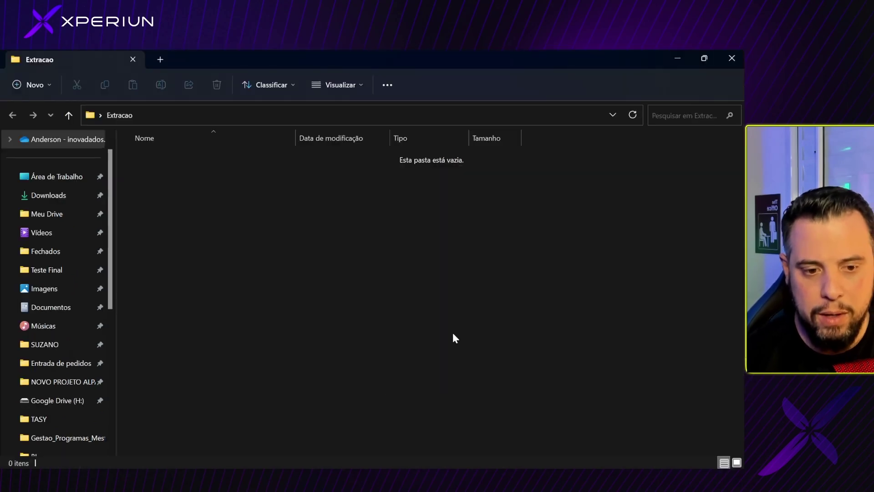
Open the Extracao folder in Visual Studio Code, maximize the window and close the Welcome page
right_click(366, 291)
left_click(441, 306)
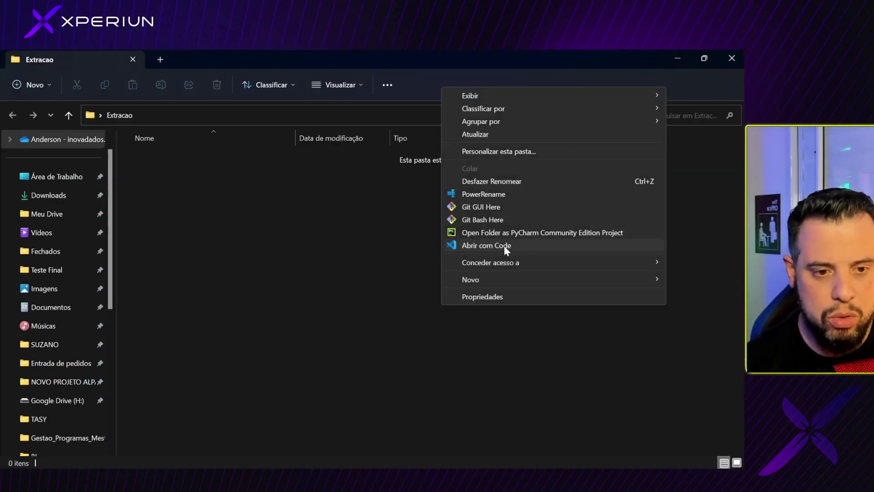
left_click(504, 245)
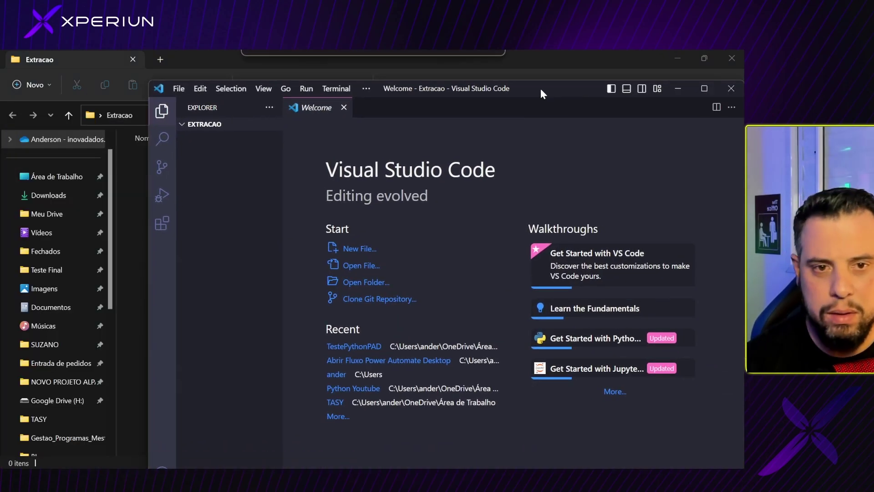
double_click(539, 88)
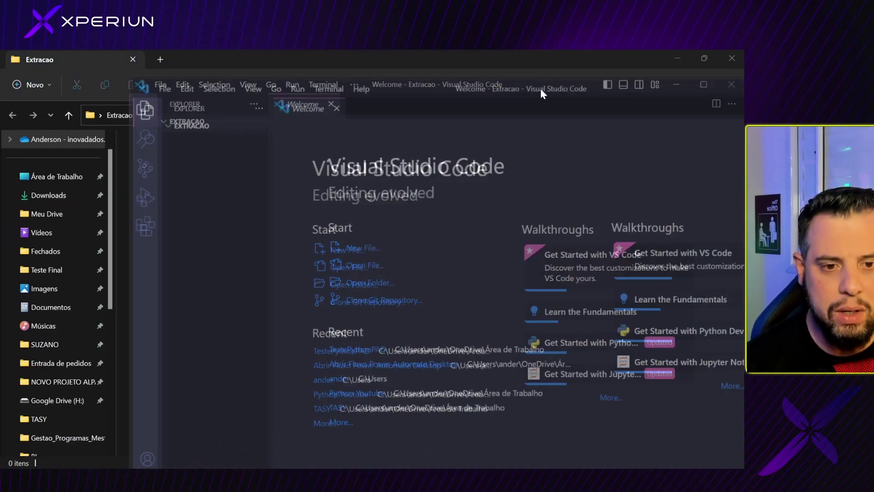
left_click(196, 77)
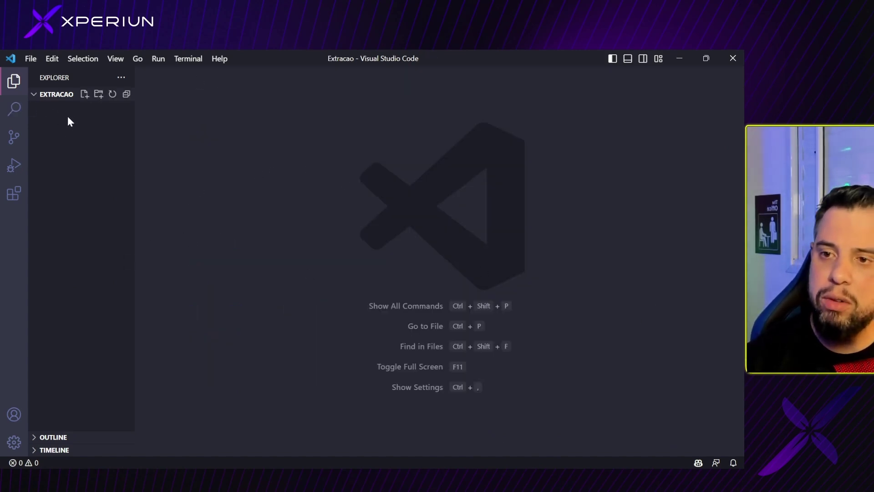
Create a new file named Extracao.py in the Extracao folder
left_click(84, 93)
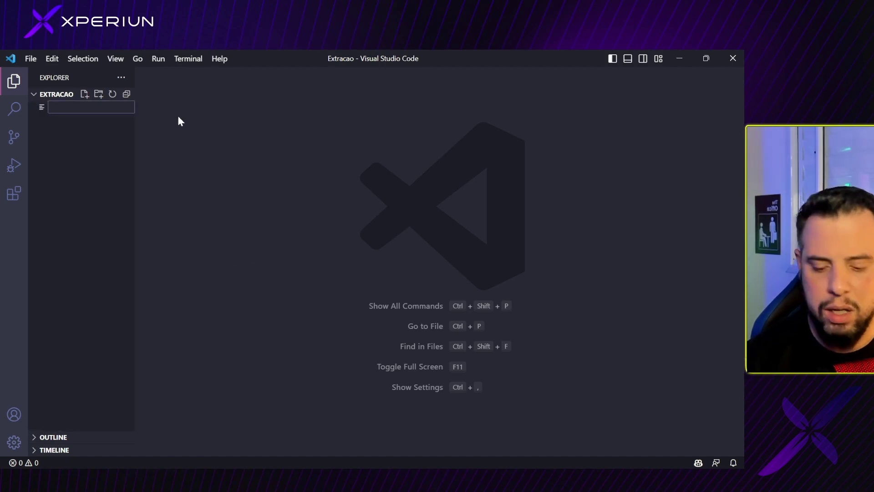
type("E")
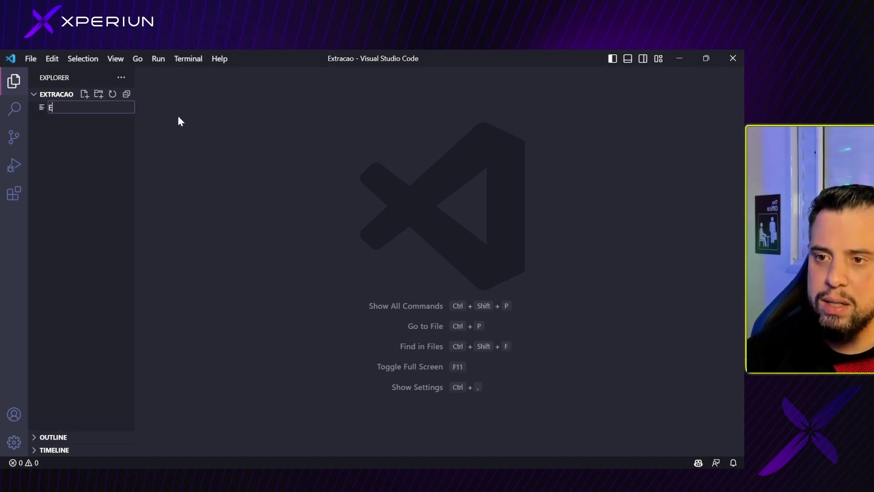
type("xtracao.")
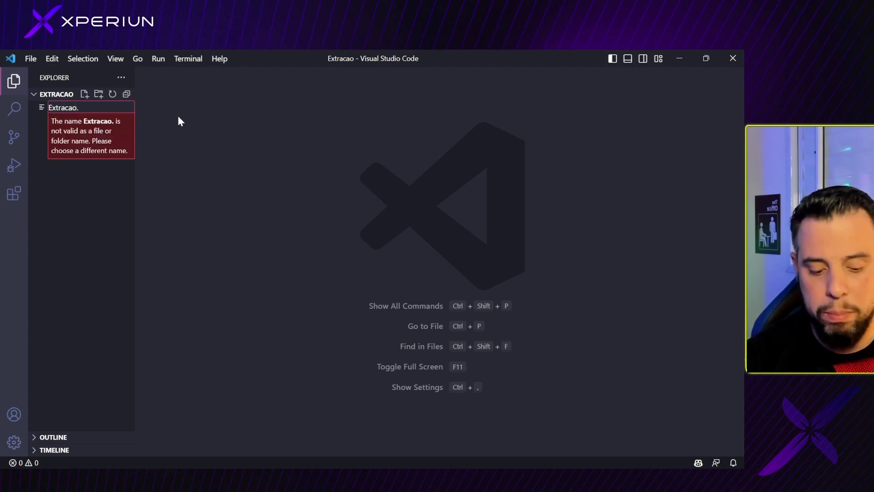
type("py")
key("Return")
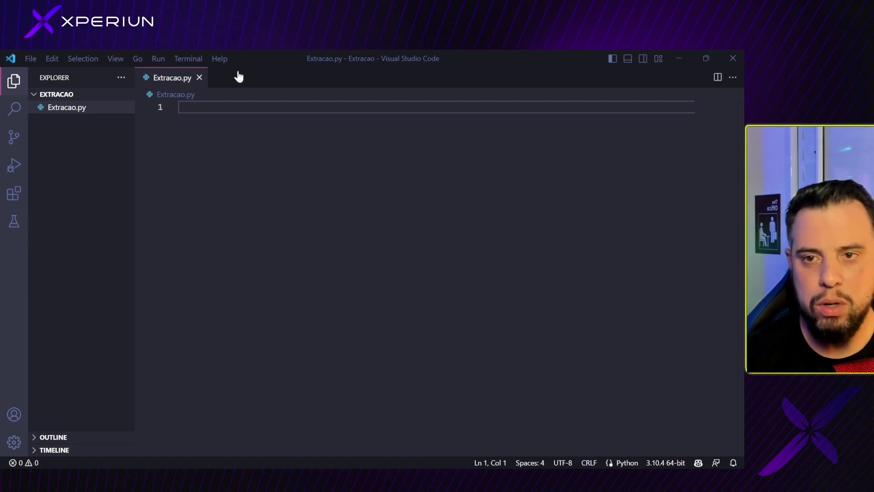
Open a new terminal in the Extracao folder and make its panel slightly taller
left_click(190, 59)
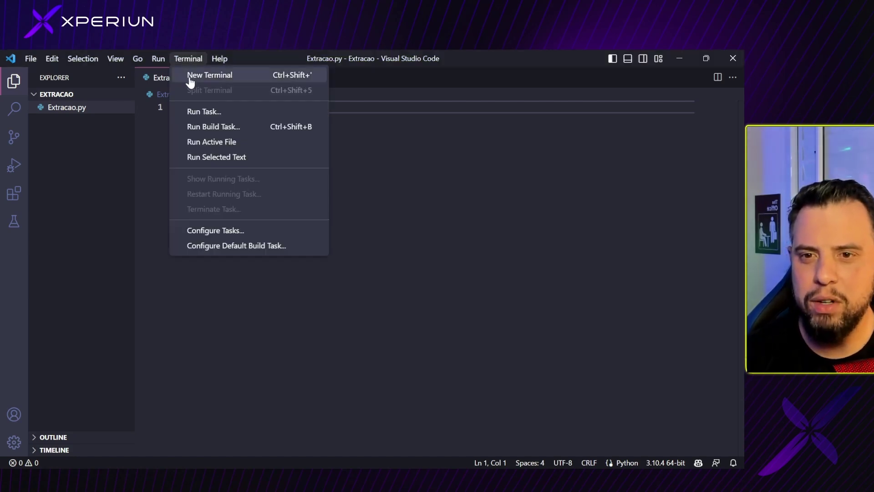
left_click(195, 76)
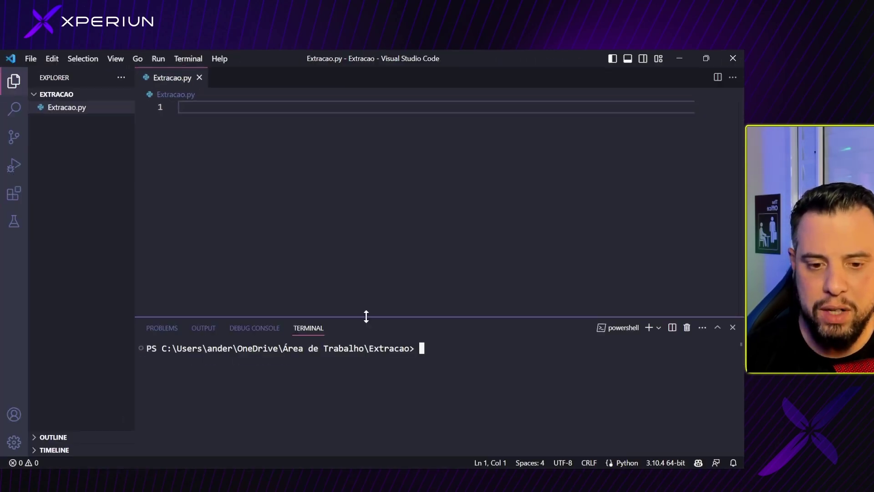
left_click_drag(366, 316, 359, 293)
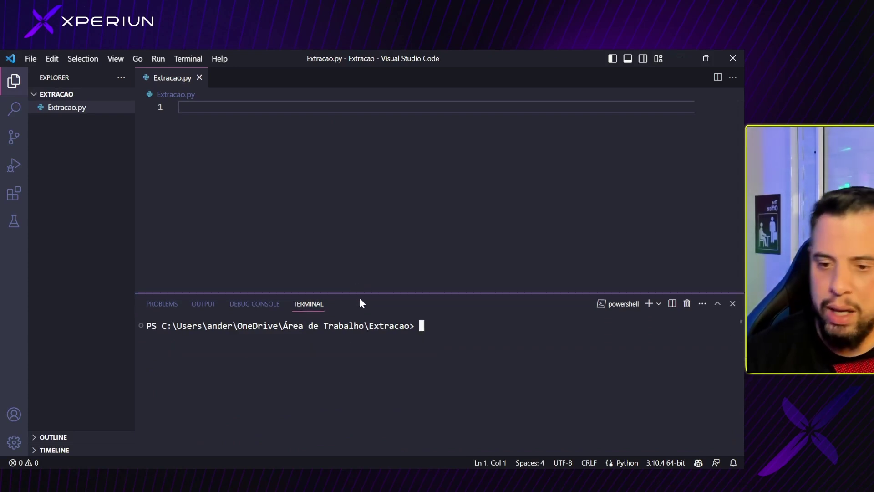
left_click_drag(430, 329, 335, 337)
left_click(470, 327)
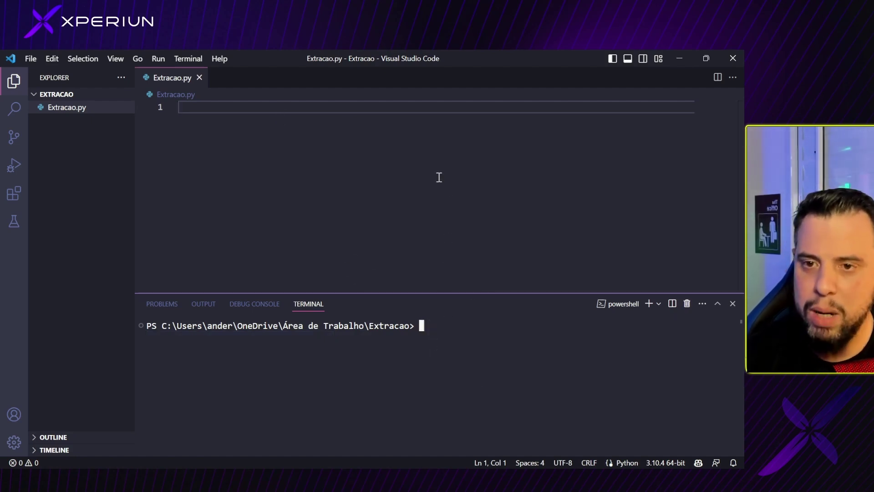
left_click(260, 171)
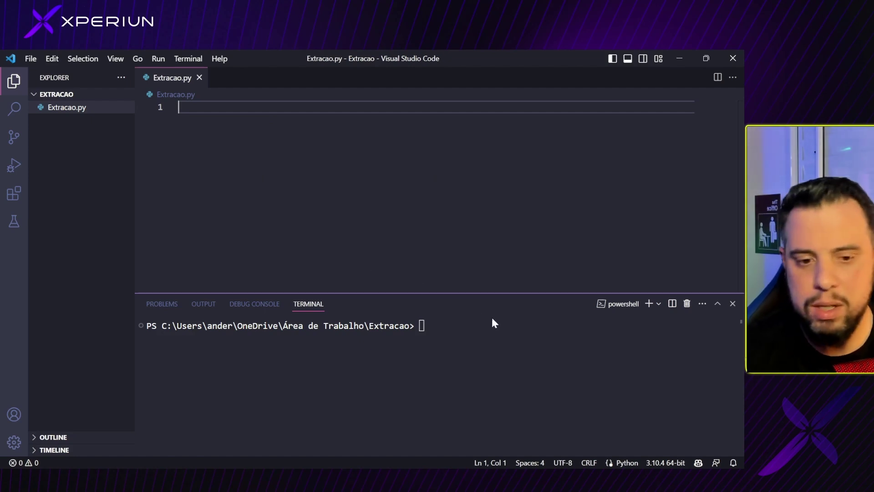
left_click_drag(480, 294, 482, 302)
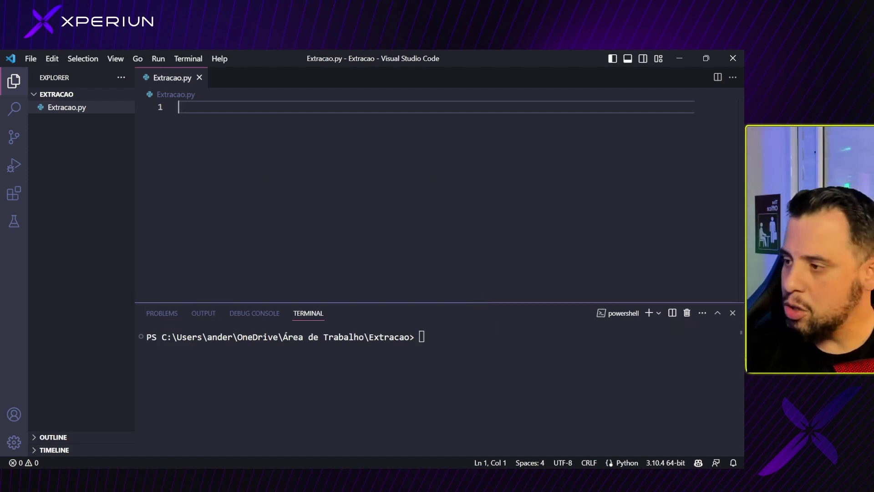
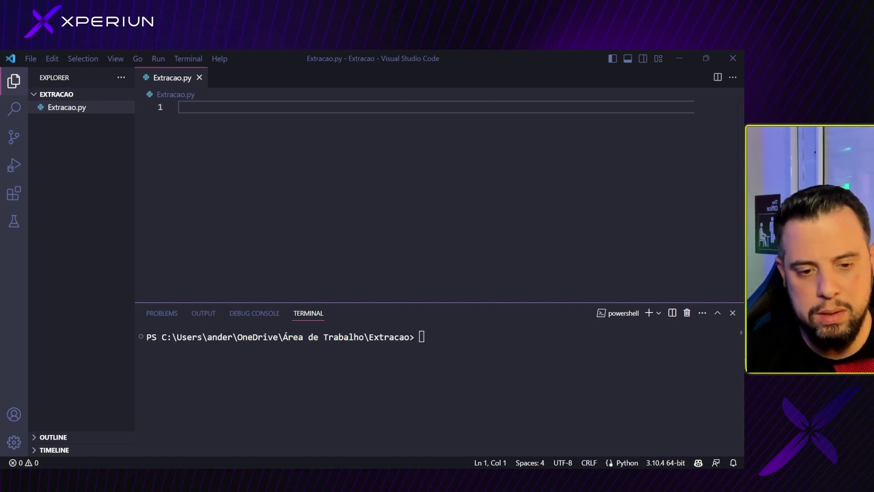
Install the pyautogui library by running pip install pyautogui in the terminal
left_click(483, 348)
type("pip install pyauto")
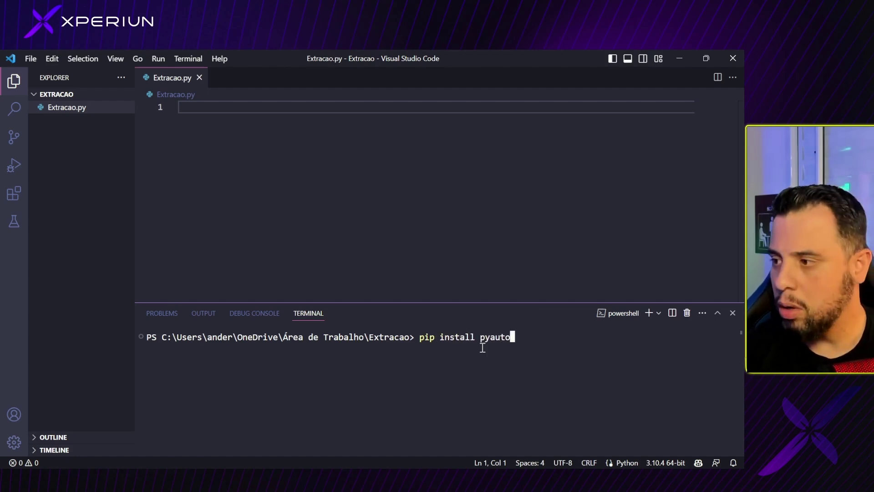
type("gui")
key("Return")
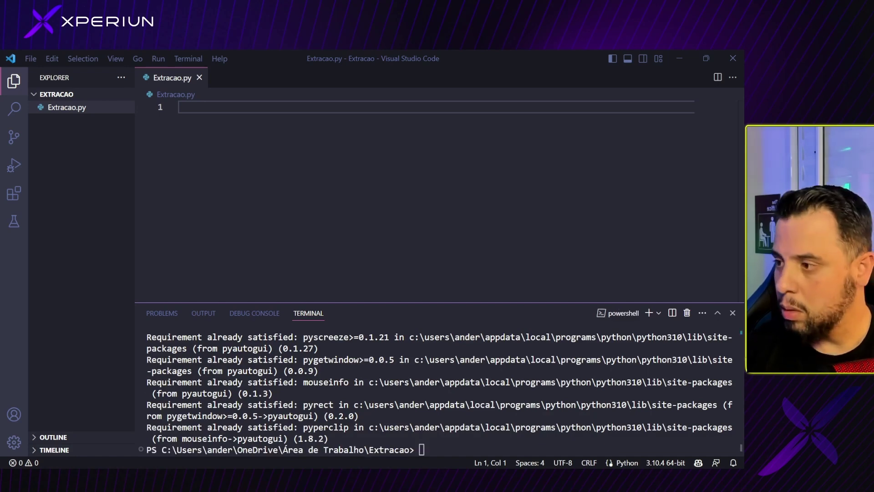
left_click(434, 445)
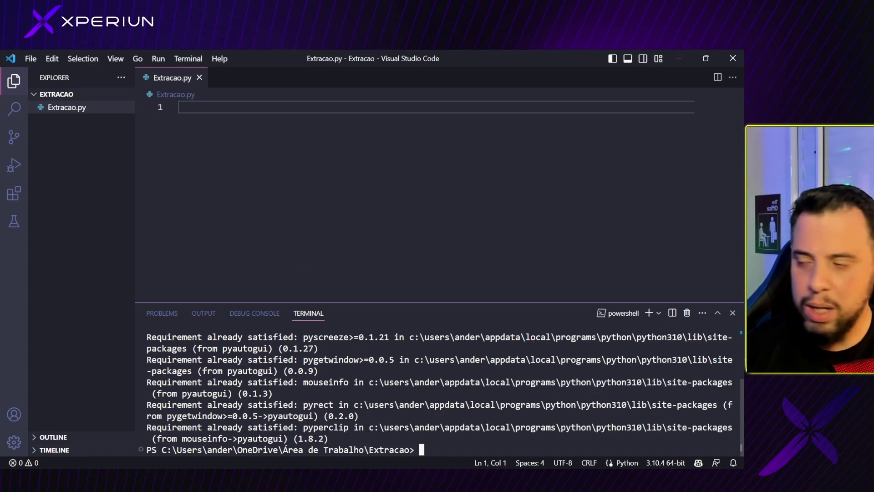
key("alt+Tab")
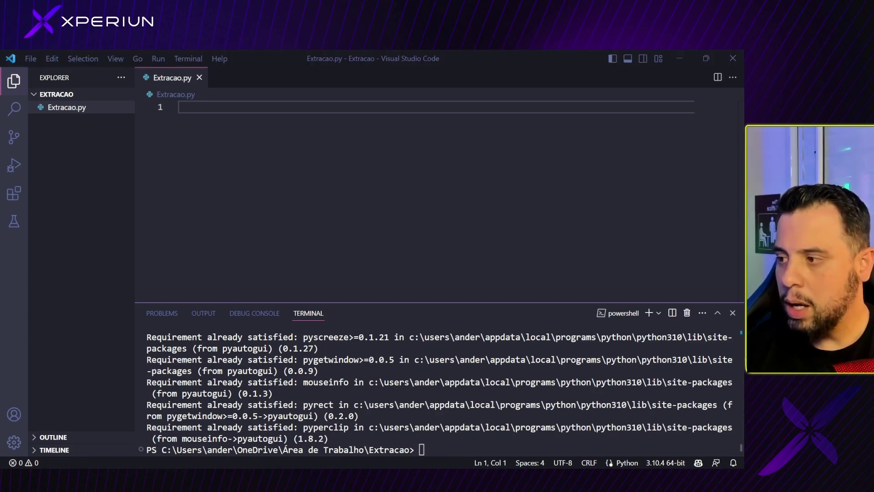
Import pyautogui on the first line of Extracao.py
left_click(256, 107)
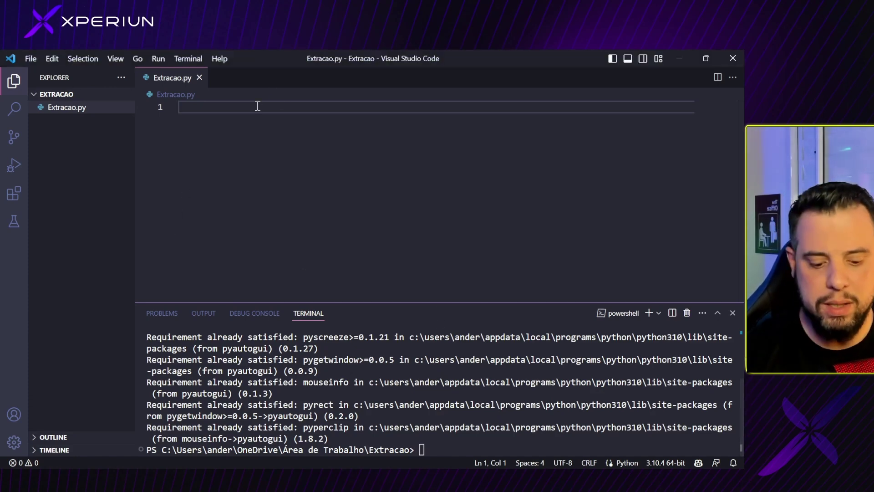
type("import pyautoguio")
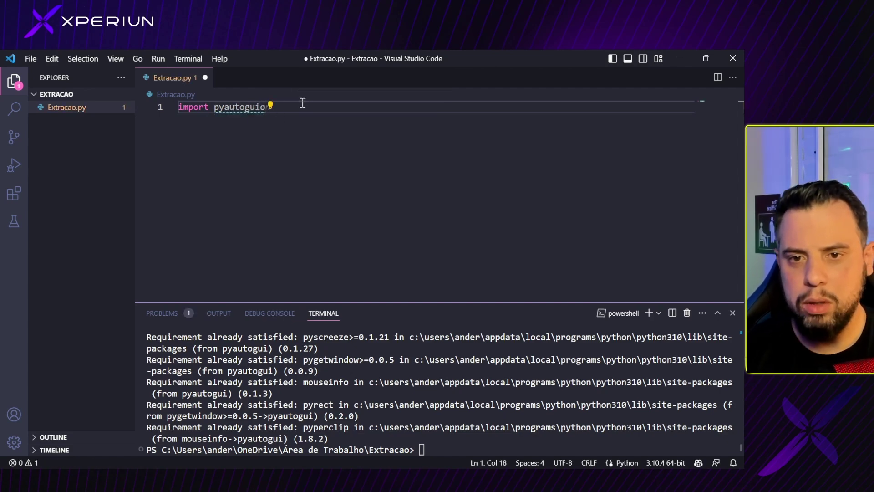
key("BackSpace")
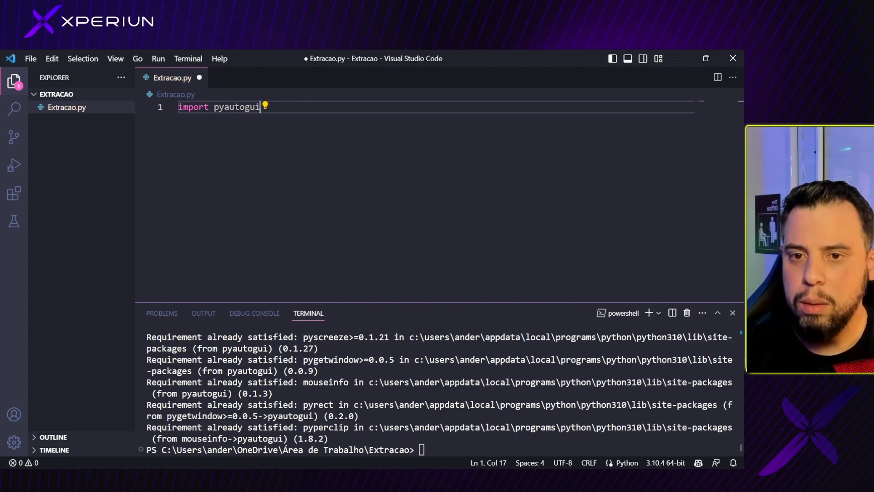
key("Return")
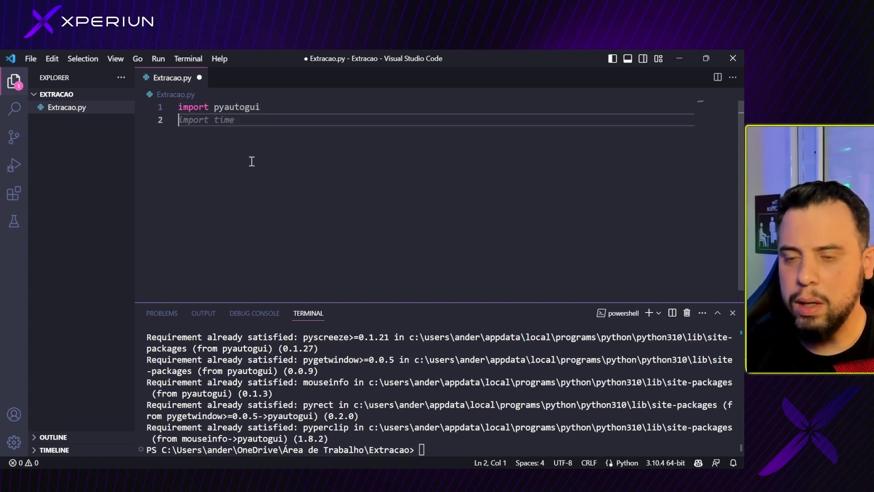
key("alt+Tab")
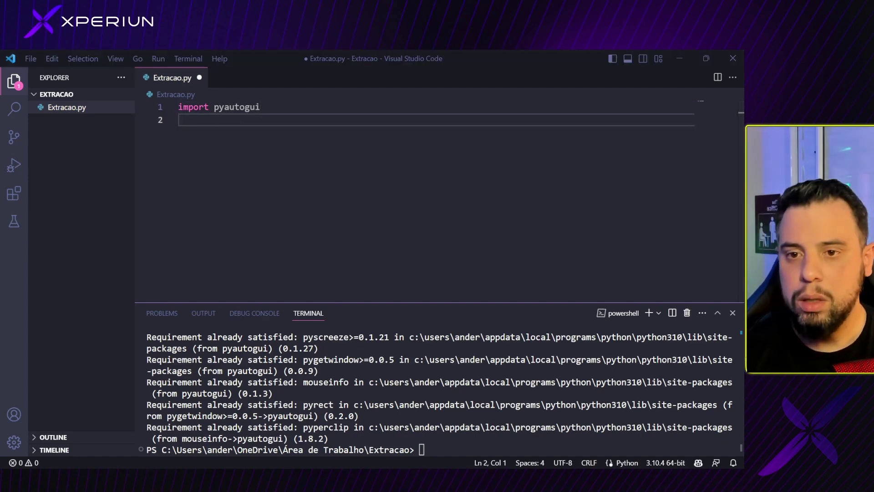
Add imports for subprocess and time below the pyautogui import, followed by a blank line
left_click(251, 123)
type("import ")
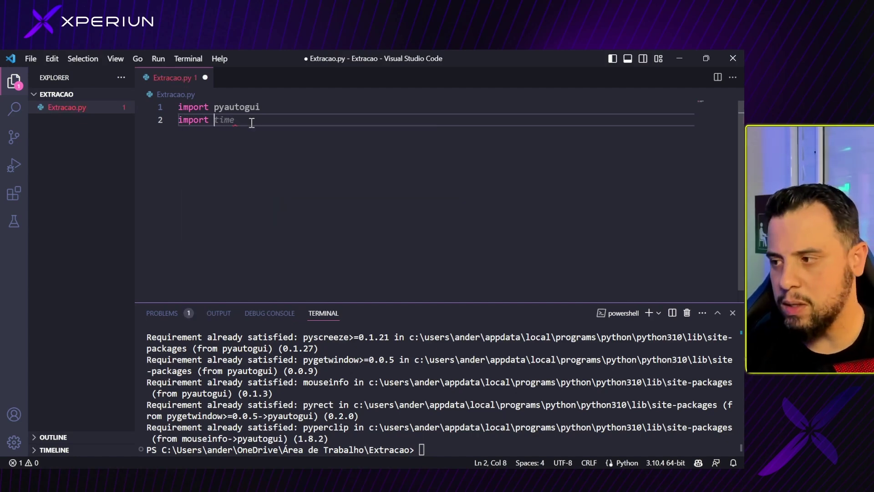
type("subprocess")
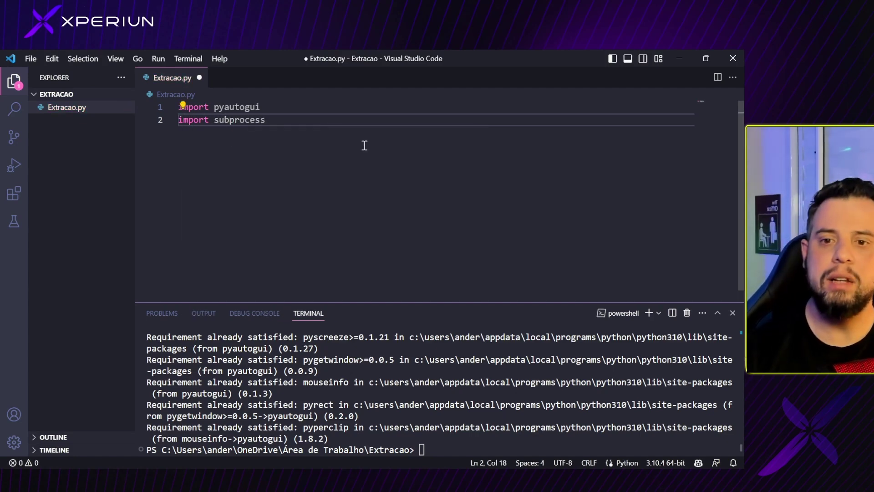
key("Return")
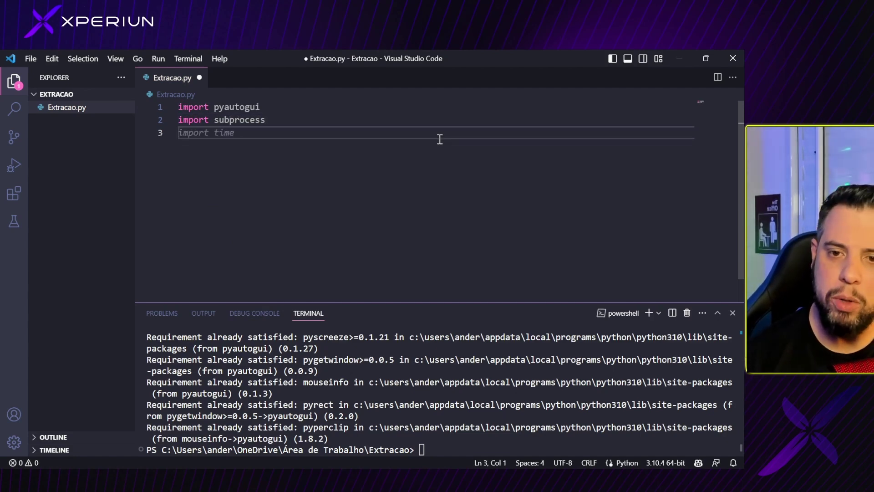
type("import time")
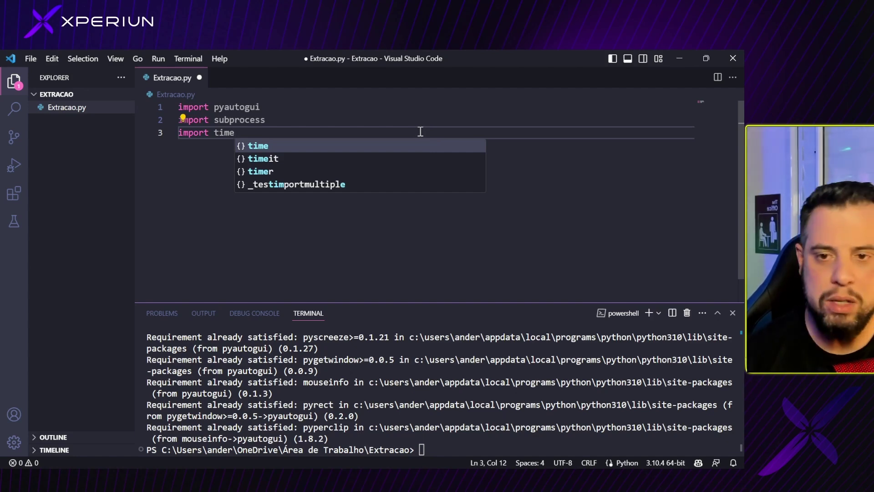
key("Escape")
key("Return")
key("Return")
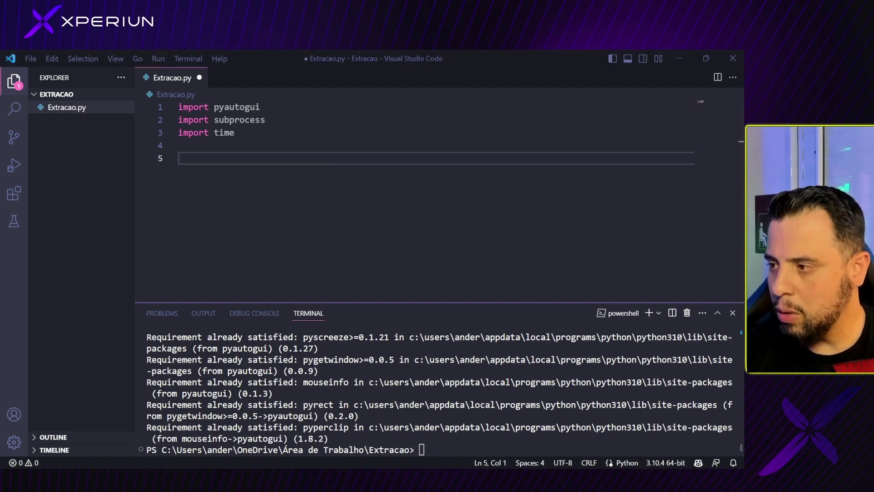
Define abrir_power_automate as r"C:\Program Files (x86)\Power Automate Desktop\PAD.Console.Host.exe" on line 5
left_click(218, 162)
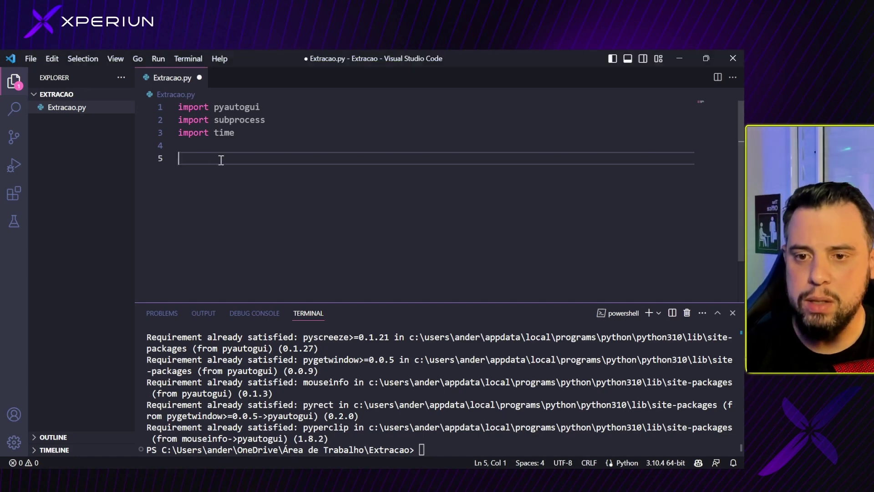
type("abrir_power_automate = r\"C:\\Program Files (x86)\\Power Automate Desktop\\PAD.Console.Host.exe\"")
left_click(250, 148)
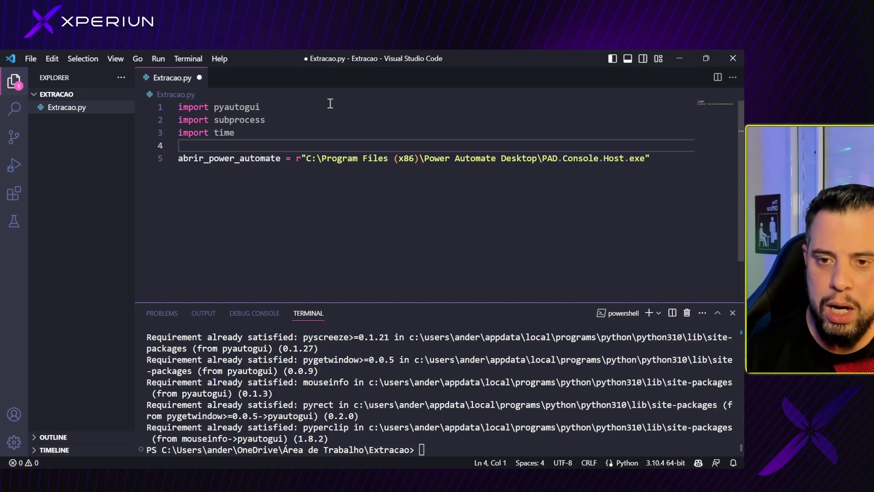
key("Down")
Examine the abrir_power_automate variable name and the executable path assigned to it
left_click(501, 159)
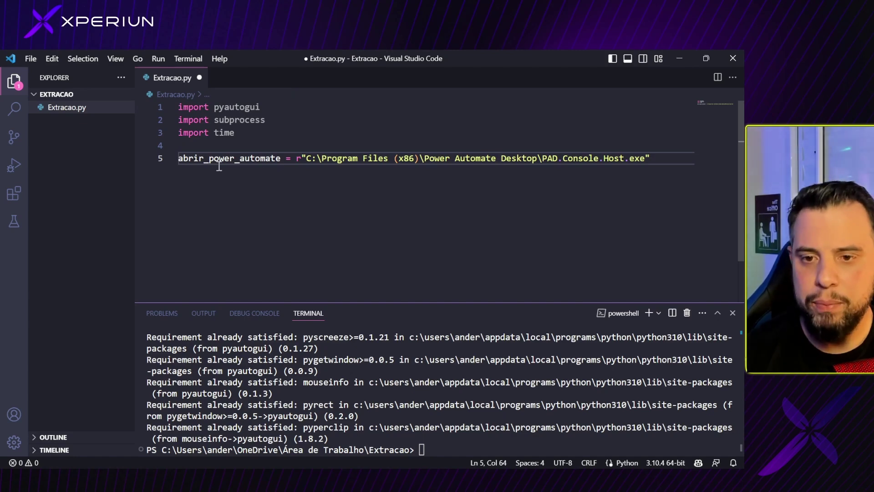
left_click(205, 159)
left_click(199, 158)
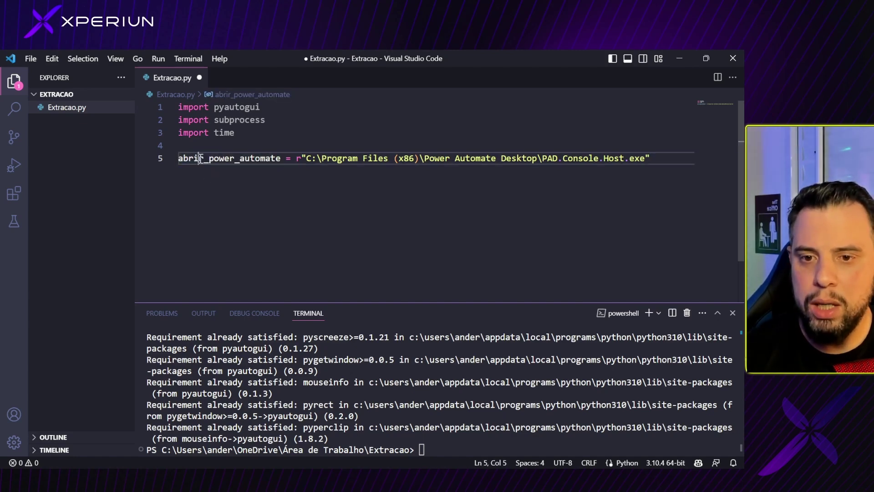
double_click(199, 159)
left_click_drag(296, 158, 642, 161)
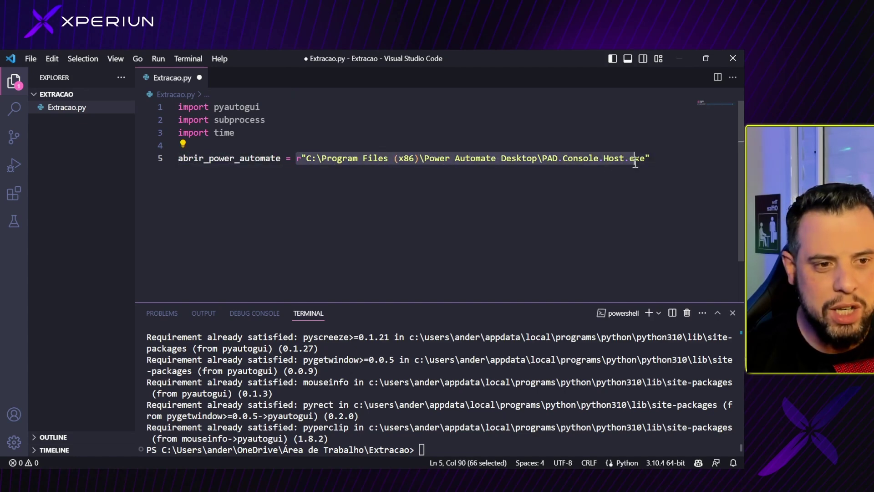
left_click(593, 159)
left_click_drag(542, 159, 299, 158)
double_click(227, 159)
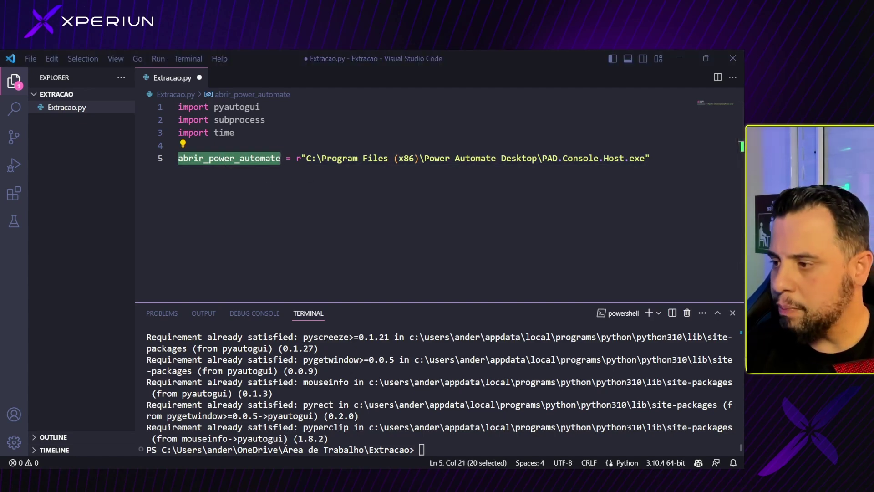
Add subprocess.run(abrir_power_automate) on line 7, below the path variable, and save Extracao.py
left_click(263, 180)
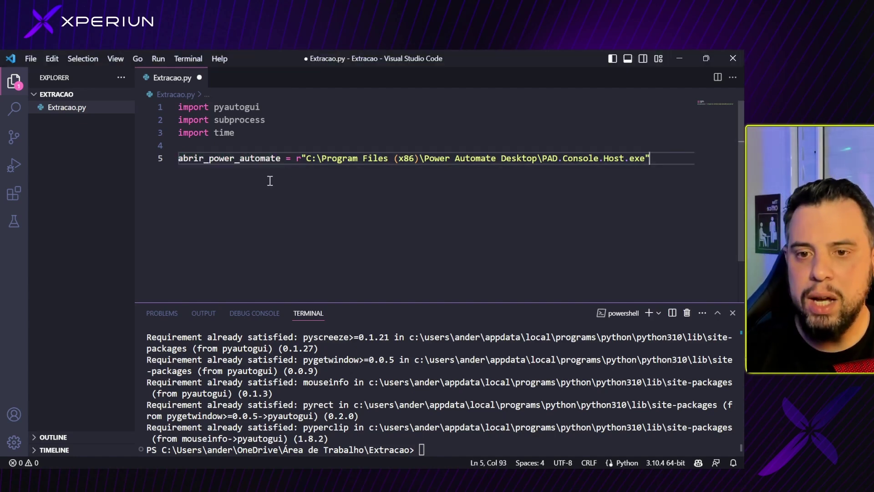
key("Return")
key("Return")
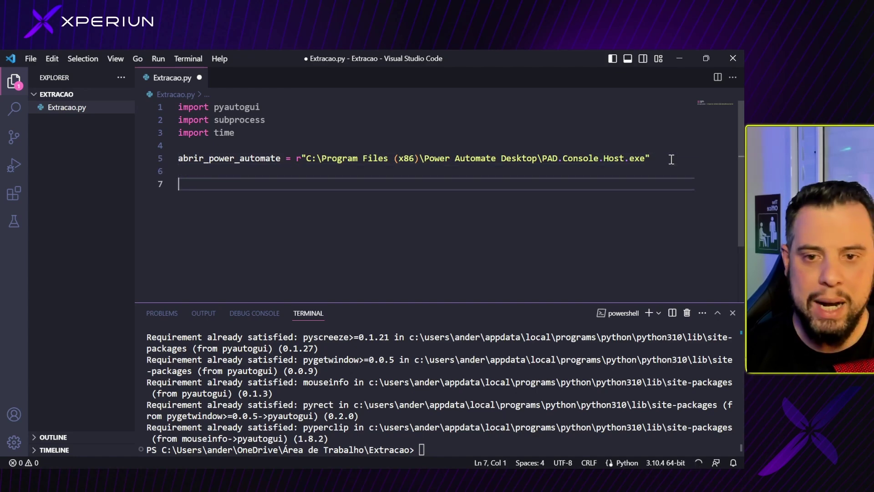
type("subprocess.run(abrir_power_automate)")
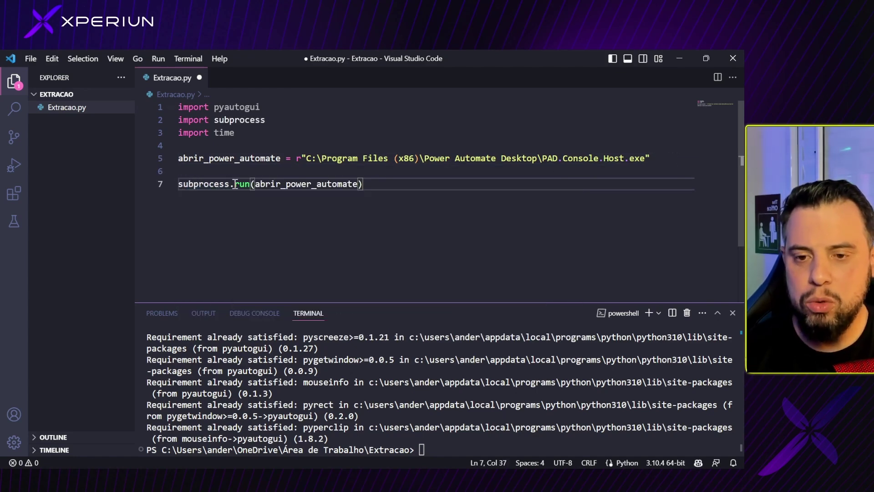
left_click_drag(255, 183, 356, 184)
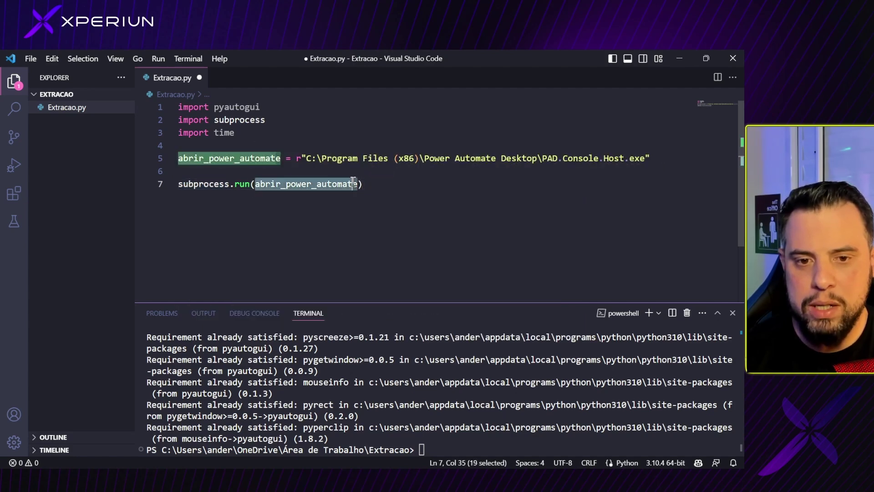
left_click(394, 194)
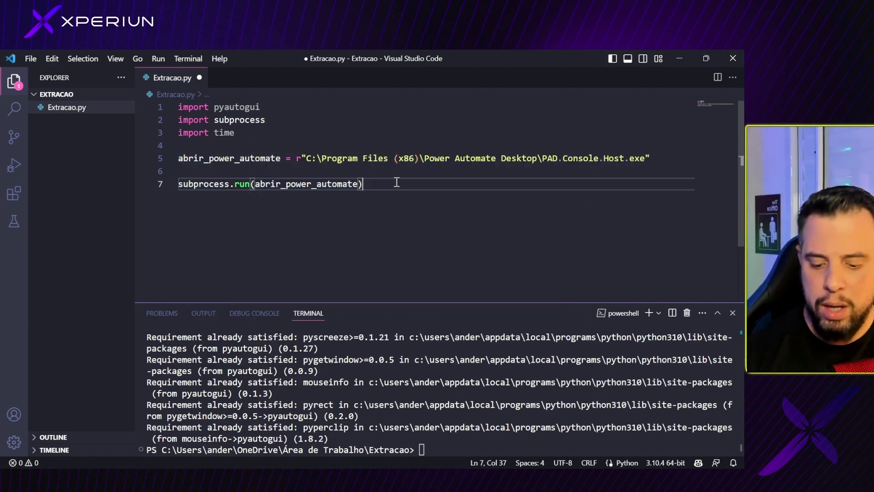
key("ctrl+s")
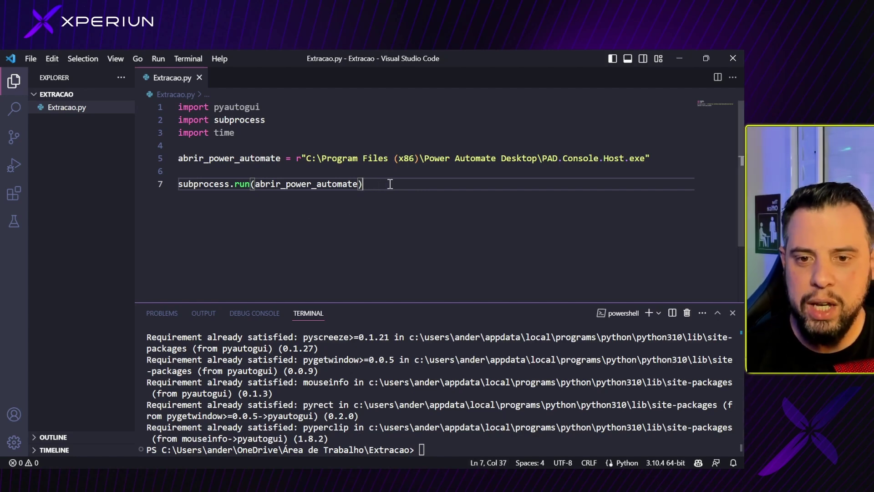
Clear the old package installation output from the terminal with cls
left_click_drag(391, 185, 163, 188)
mouse_move(626, 465)
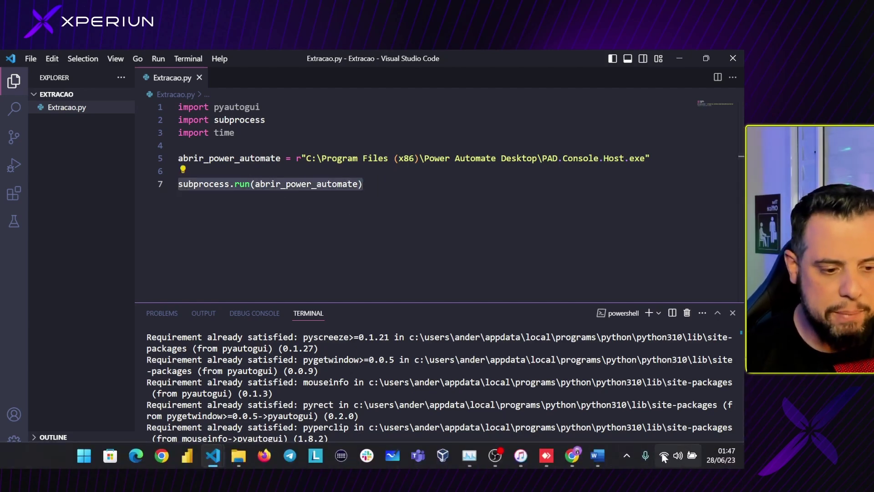
left_click(474, 182)
left_click(455, 451)
type("cls")
key("Return")
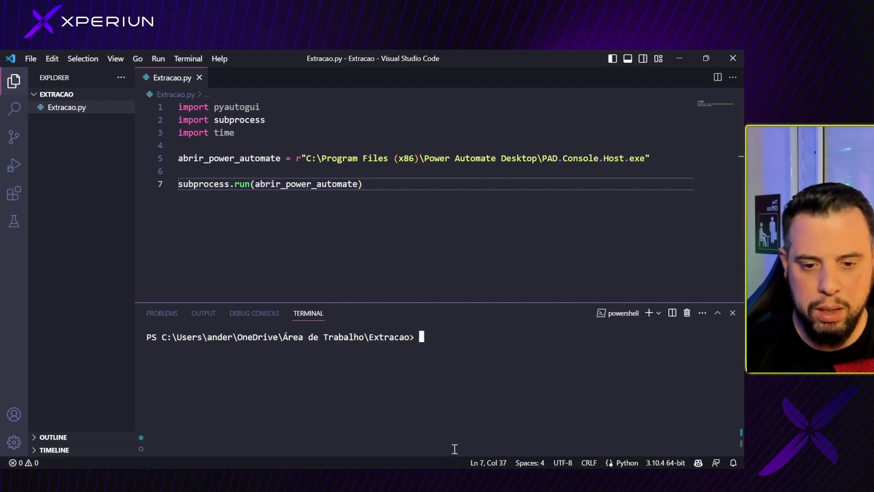
Run the Extracao.py script with Python in the terminal
type("python ")
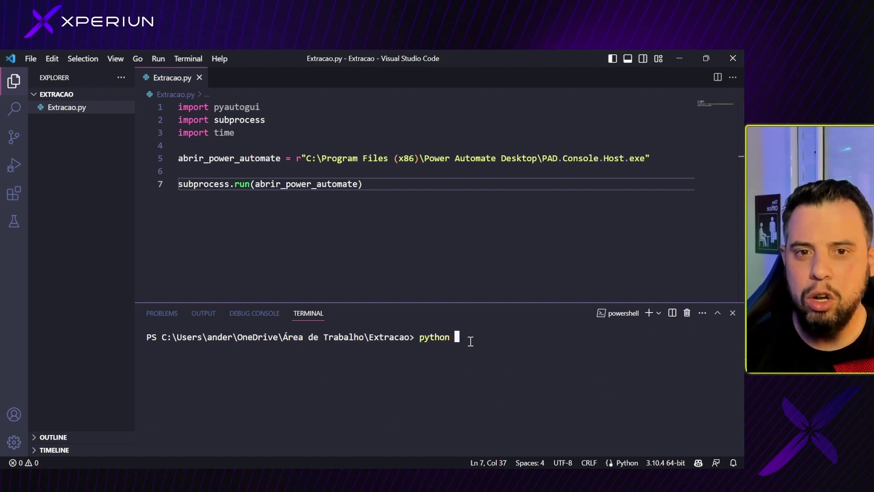
type("extra")
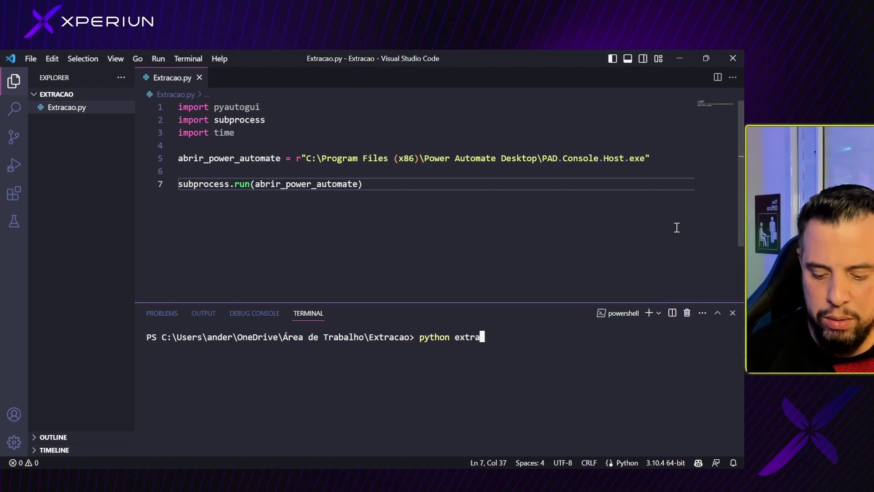
key("Tab")
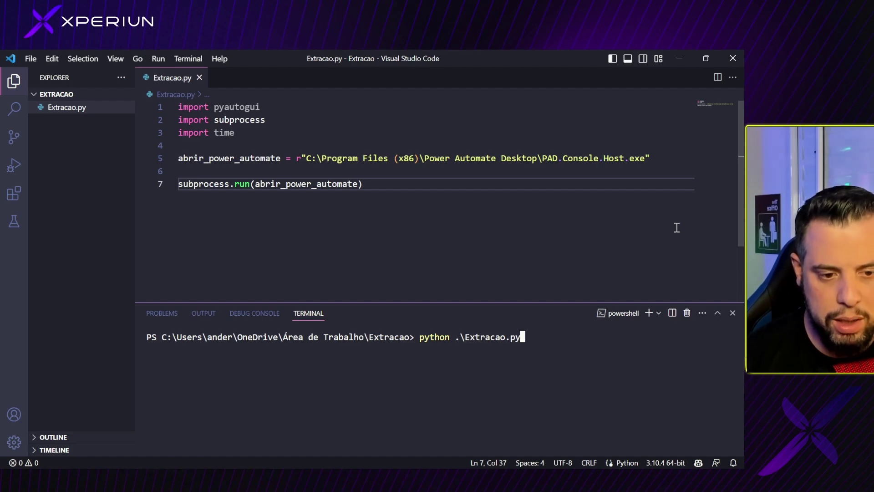
key("Return")
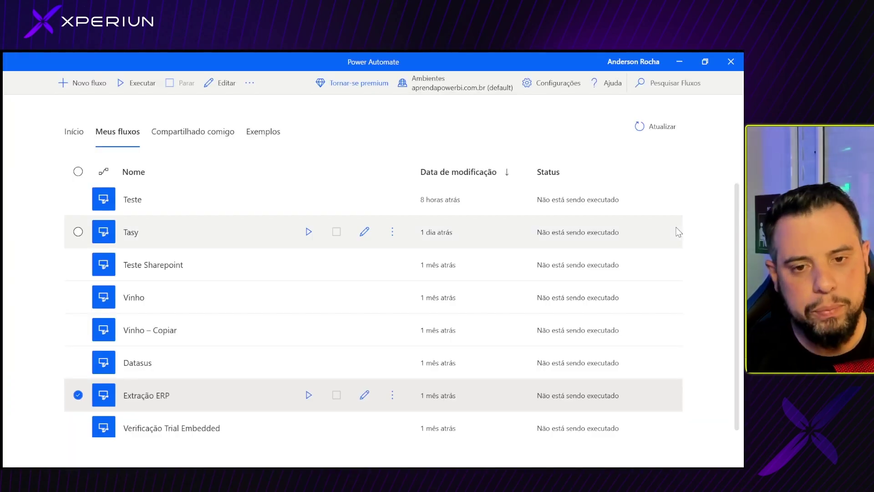
Close the Power Automate console window and add two new lines after the subprocess.run call in Extracao.py
left_click(731, 61)
left_click_drag(421, 192, 188, 135)
left_click(424, 230)
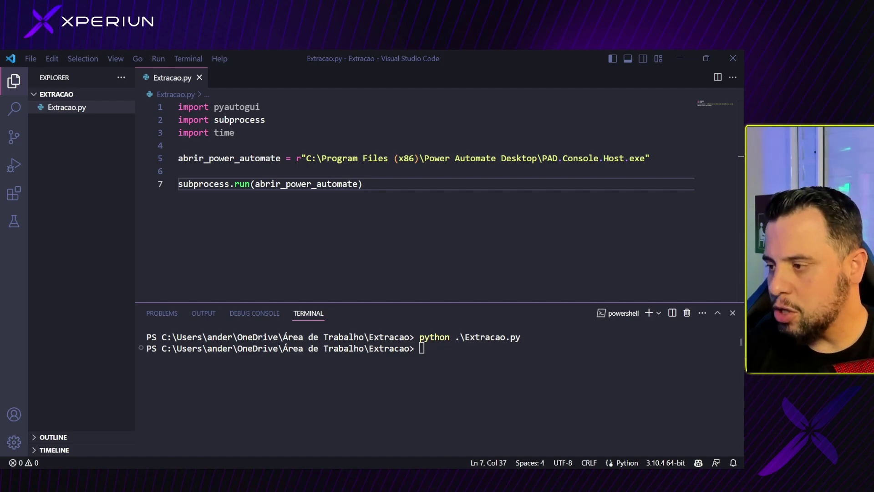
left_click(386, 222)
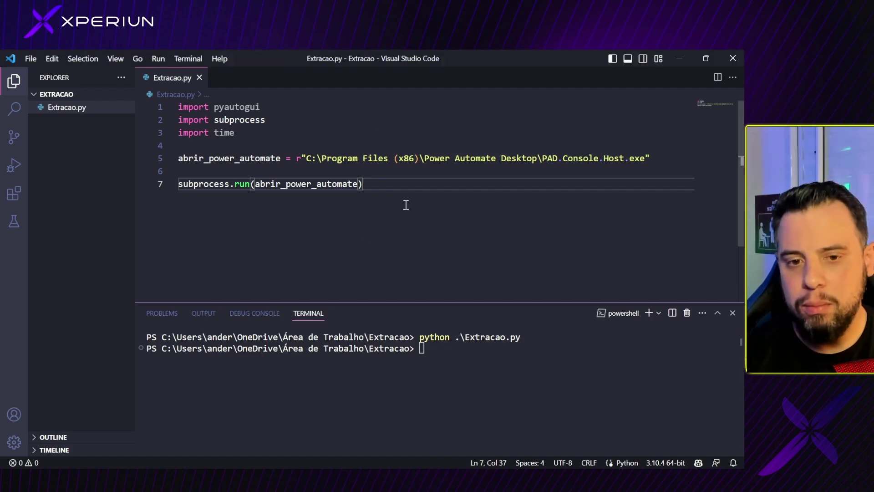
key("Return")
key("Return")
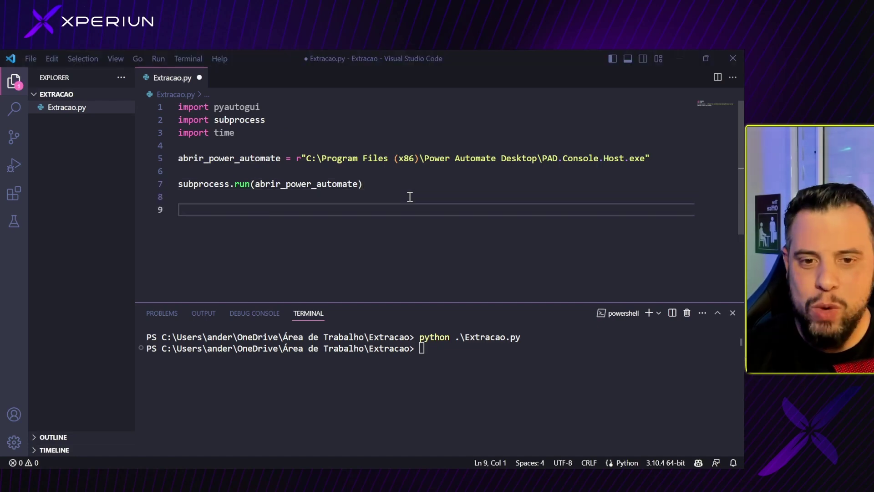
key("alt+Tab")
key("Tab")
key("Tab")
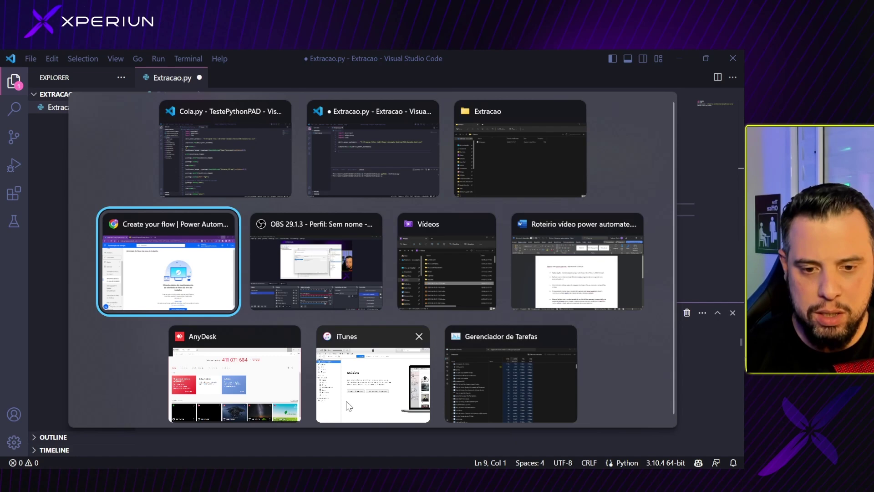
key("shift+Tab")
key("shift+Tab")
key("shift+Tab")
key("Escape")
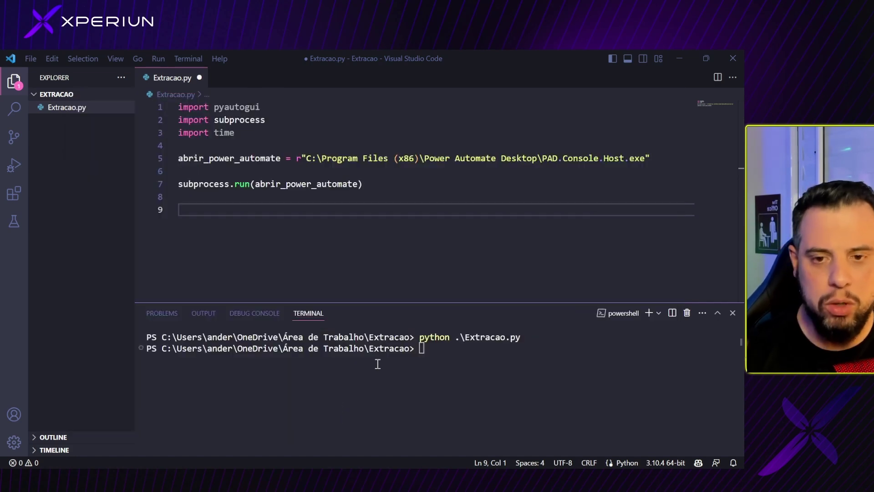
Switch to the running Power Automate console and deselect the Extração ERP flow in the list of own flows
left_click(376, 210)
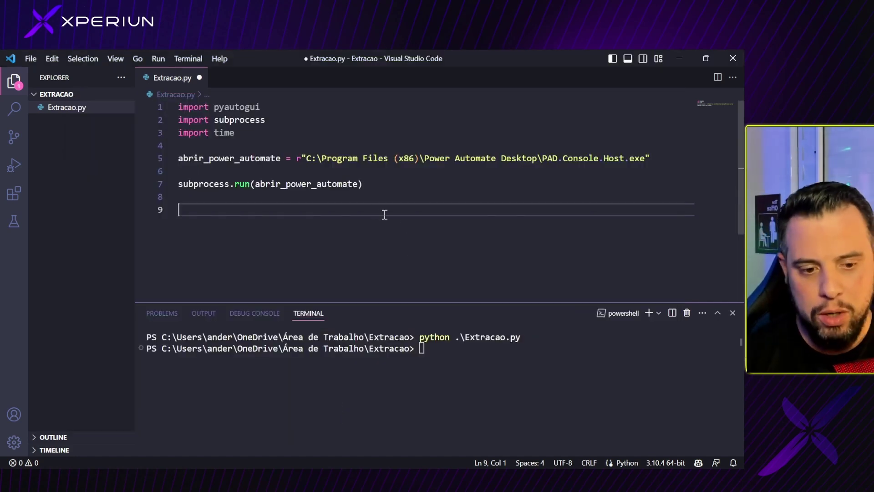
left_click(626, 455)
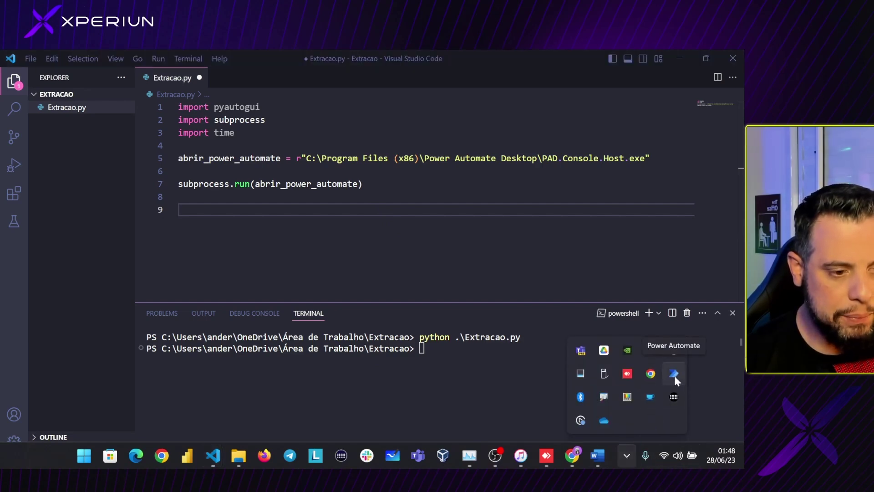
left_click(674, 374)
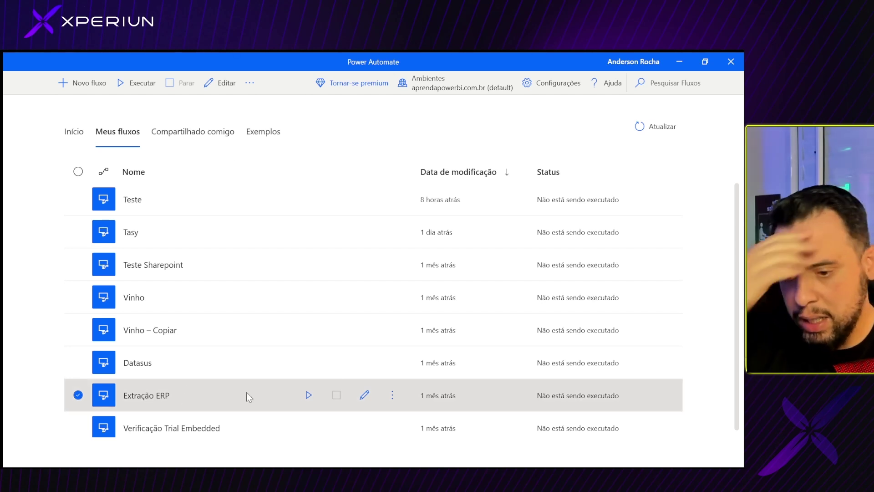
left_click(53, 297)
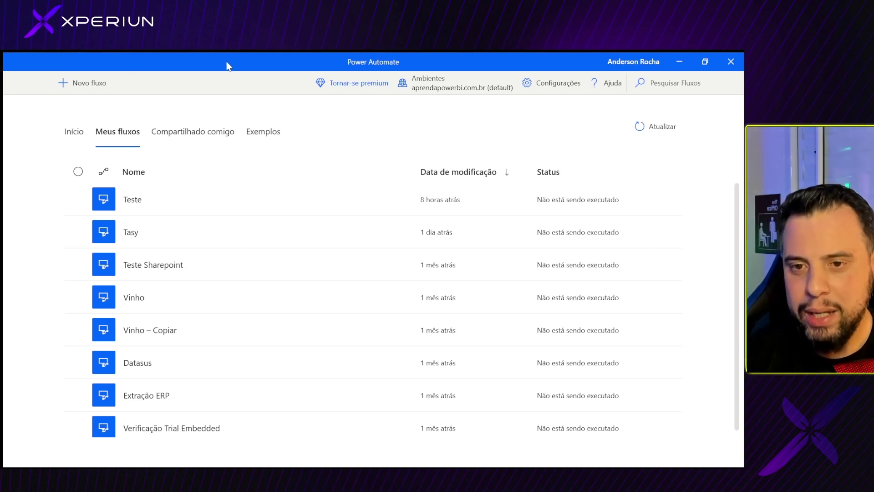
mouse_move(185, 394)
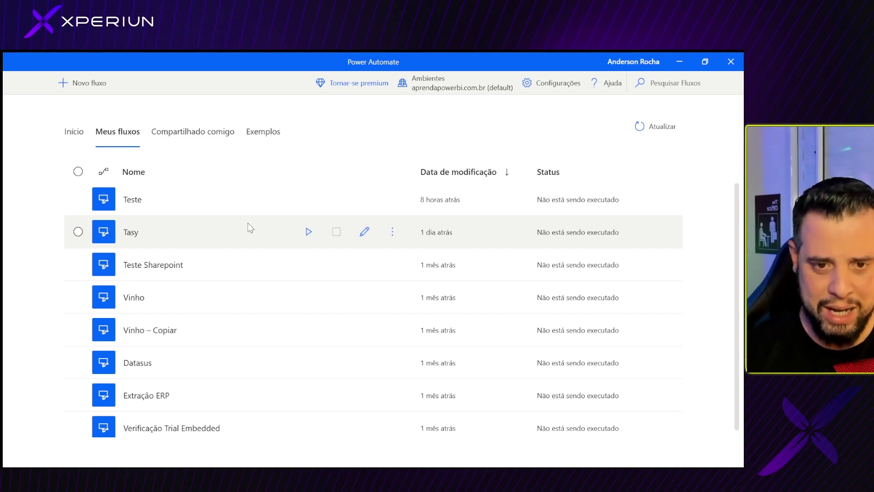
Switch back to Visual Studio Code and add unindented on line 9: localizacao_imagem = pyautogui.locateOnScreen("Meus_Fluxos.png",confidence=0.9)
key("alt+Tab")
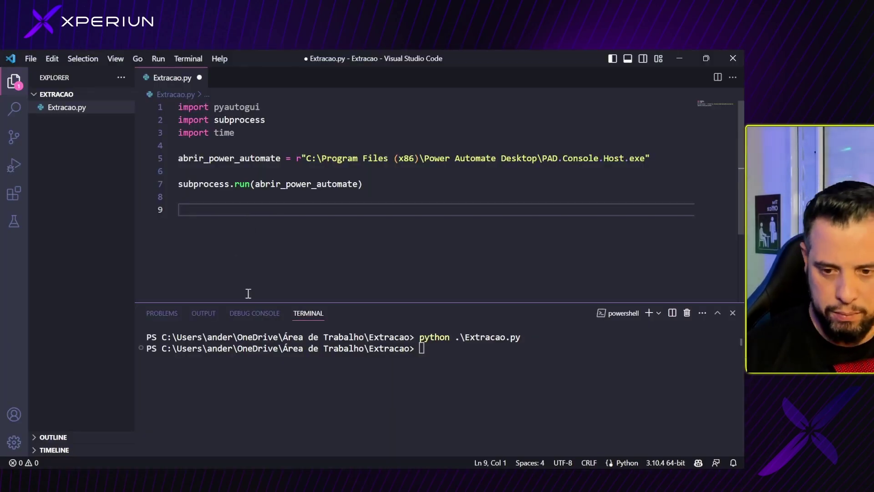
key("Tab")
key("alt+Tab")
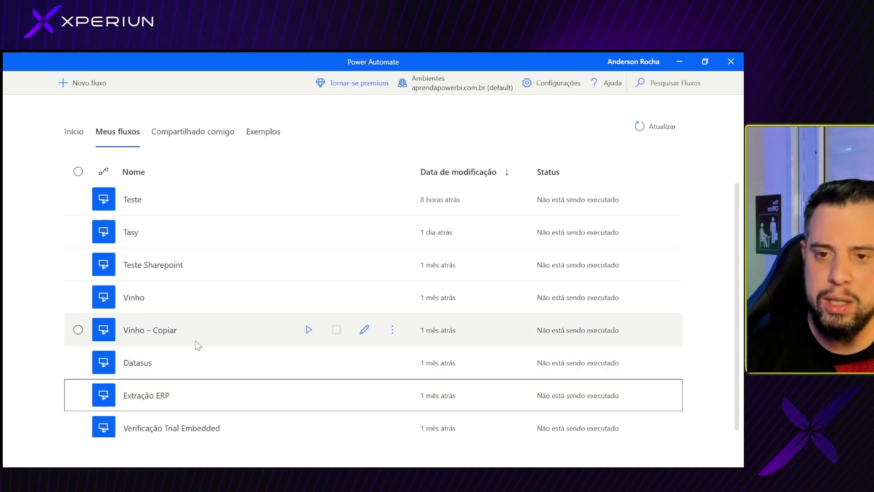
key("alt+Tab")
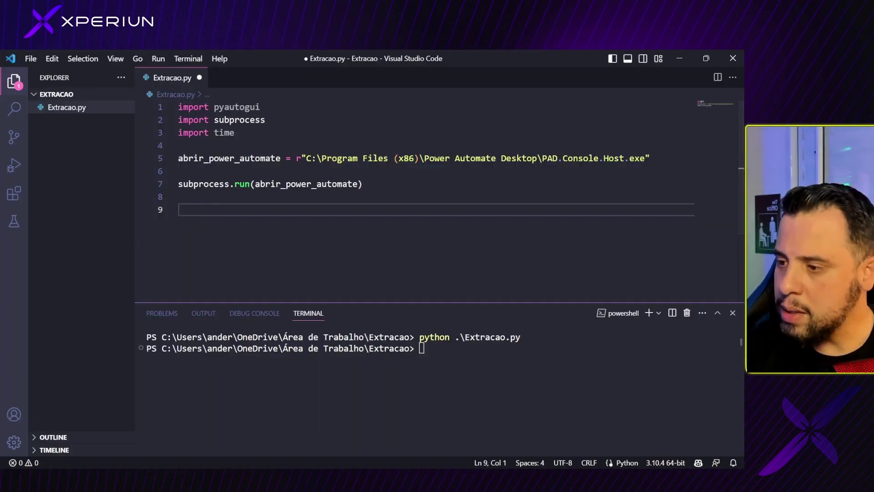
key("alt+Tab")
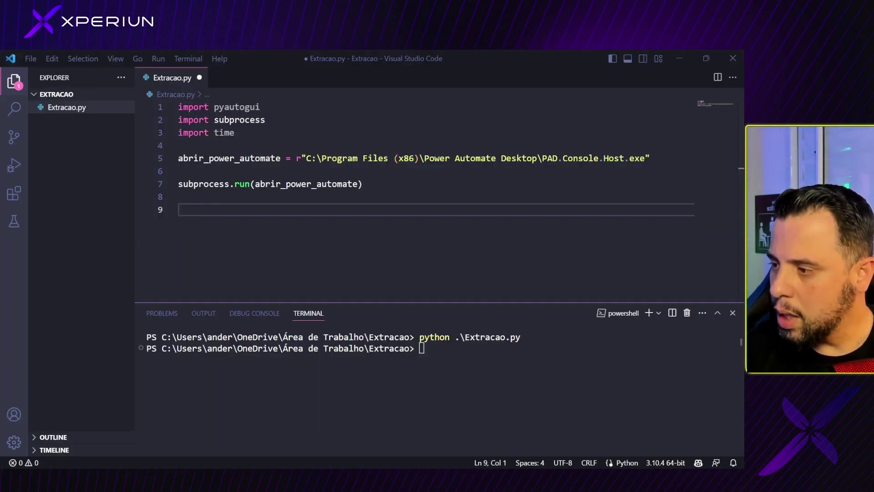
left_click(215, 209)
key("Tab")
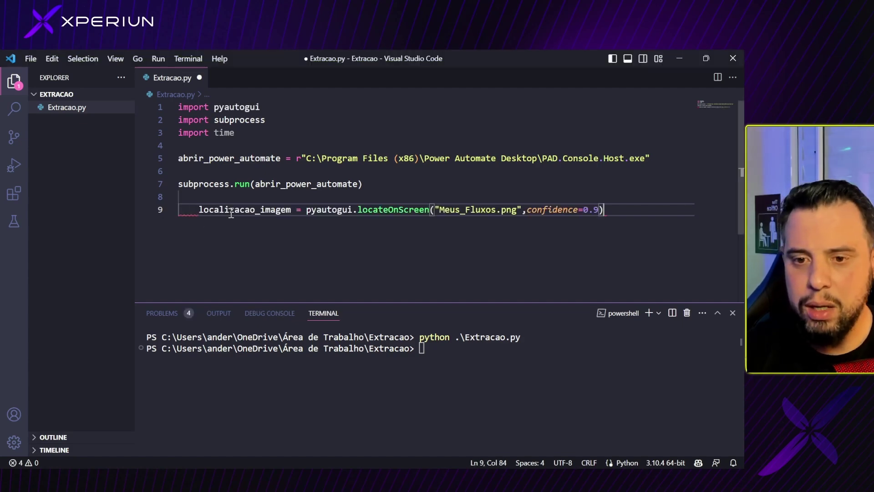
key("BackSpace")
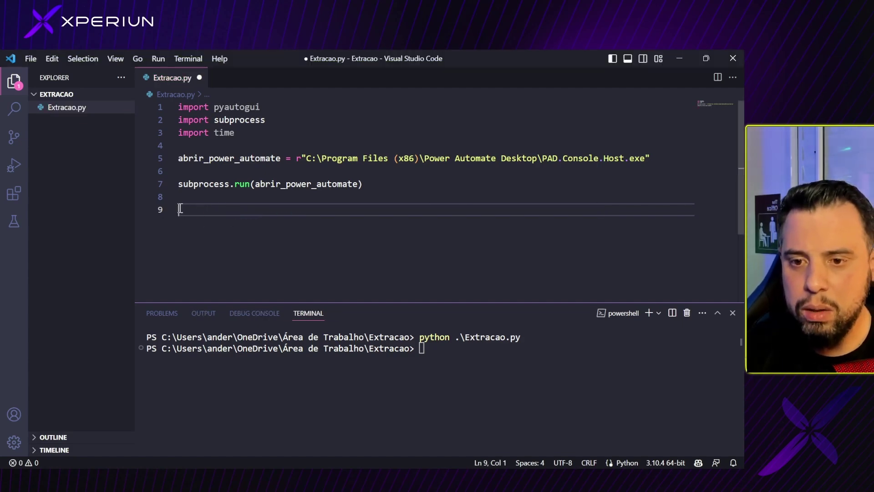
type("localizacao_imagem = pyautogui.locateOnScreen(\"Meus_Fluxos.png\",confidence=0.9)")
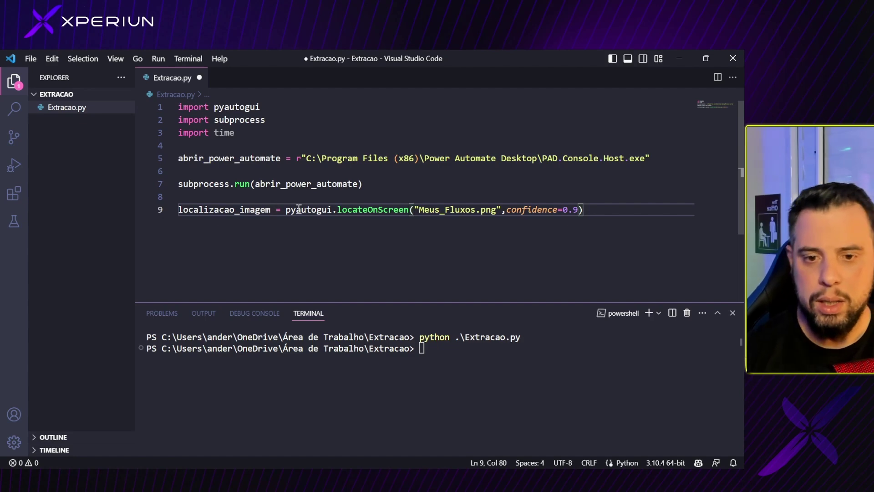
Remove the file name Meus_Fluxos.png from the locateOnScreen call, leaving an empty pair of quotes
double_click(354, 209)
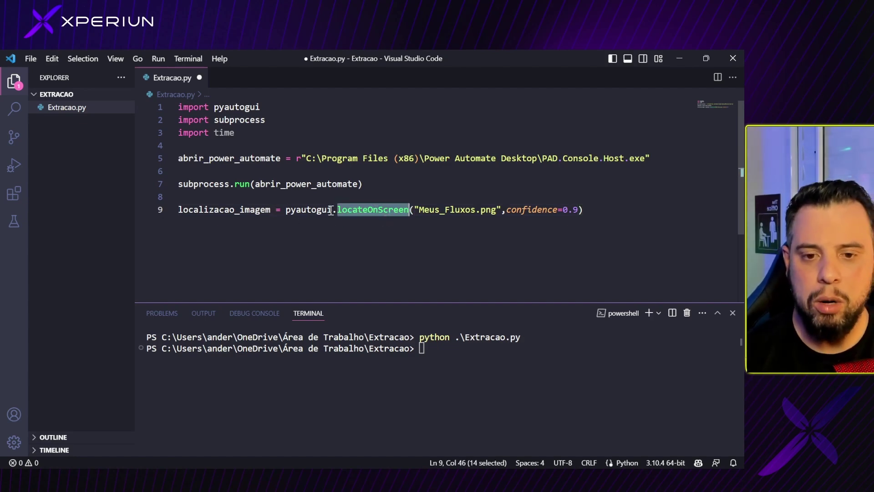
double_click(237, 106)
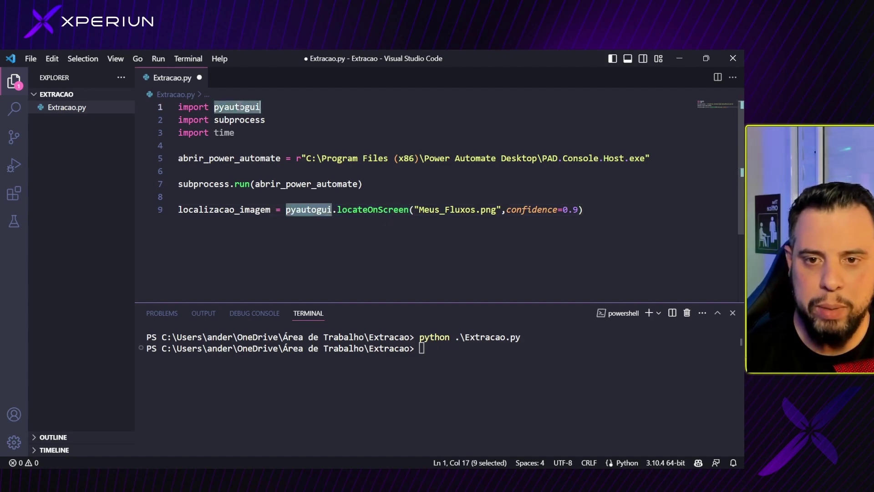
left_click(359, 209)
left_click_drag(337, 209, 398, 209)
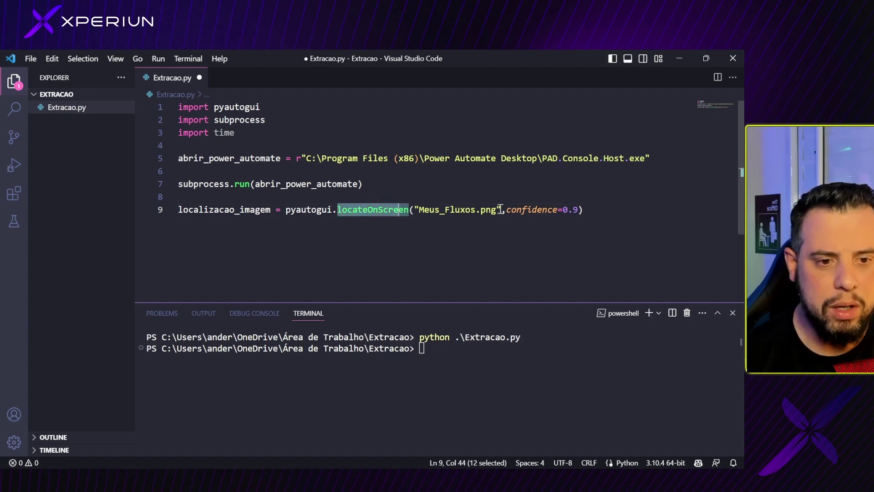
left_click_drag(496, 209, 420, 210)
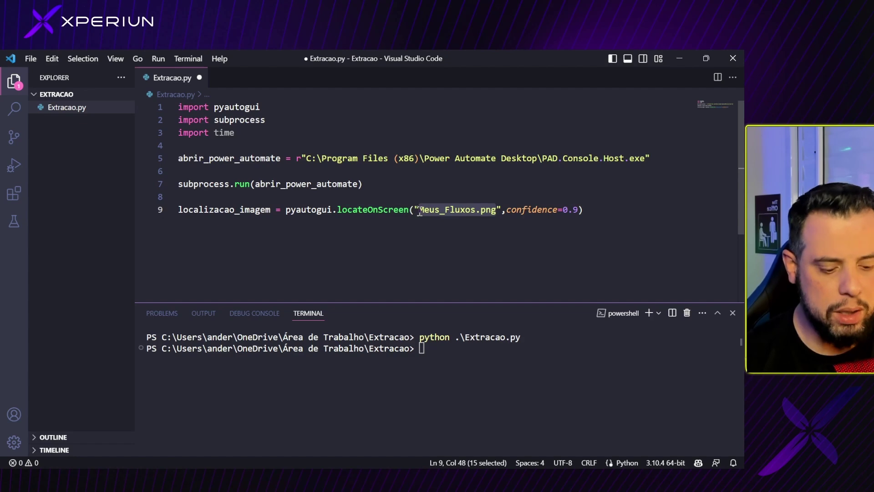
key("BackSpace")
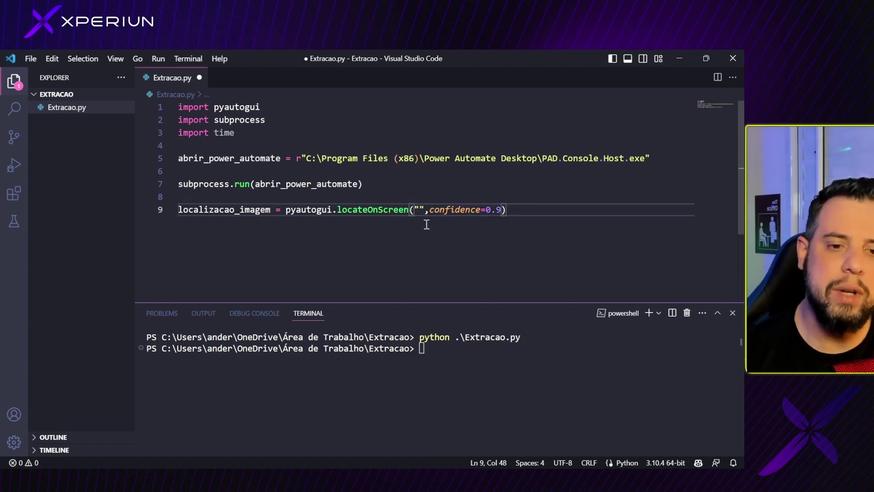
Insert an extra blank line above the localizacao_imagem assignment
left_click_drag(424, 209, 413, 210)
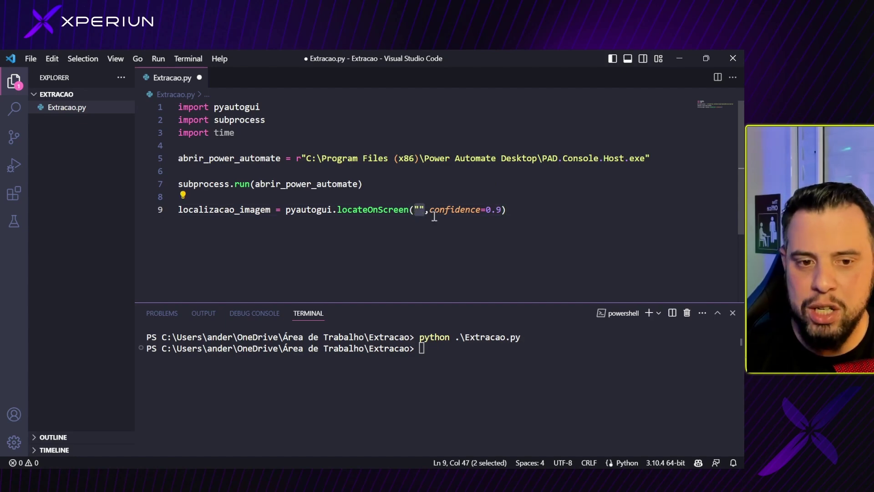
key("Up")
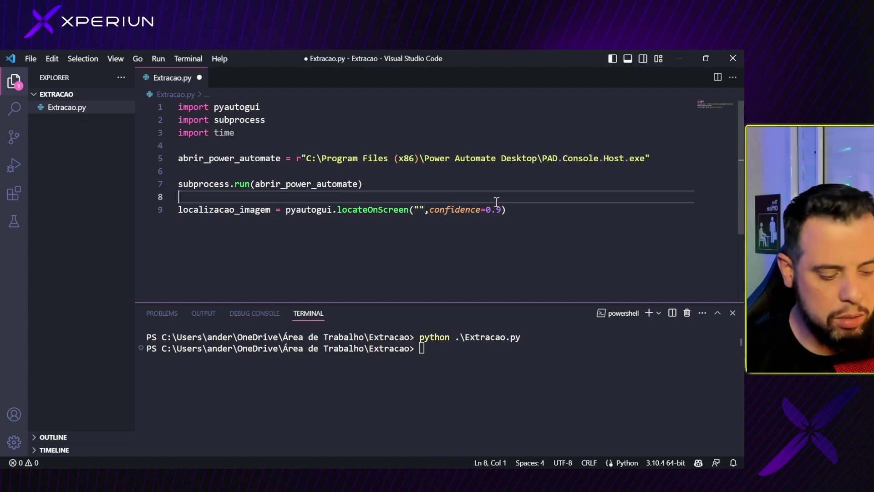
key("Return")
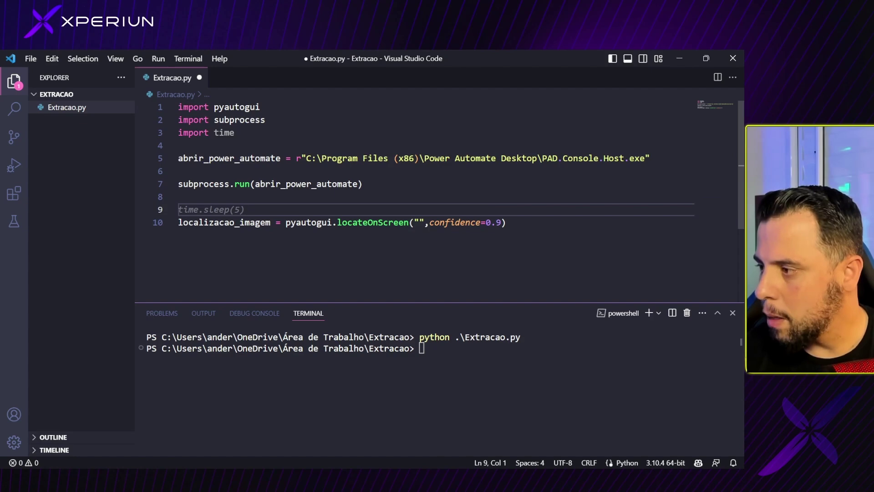
key("alt+Tab")
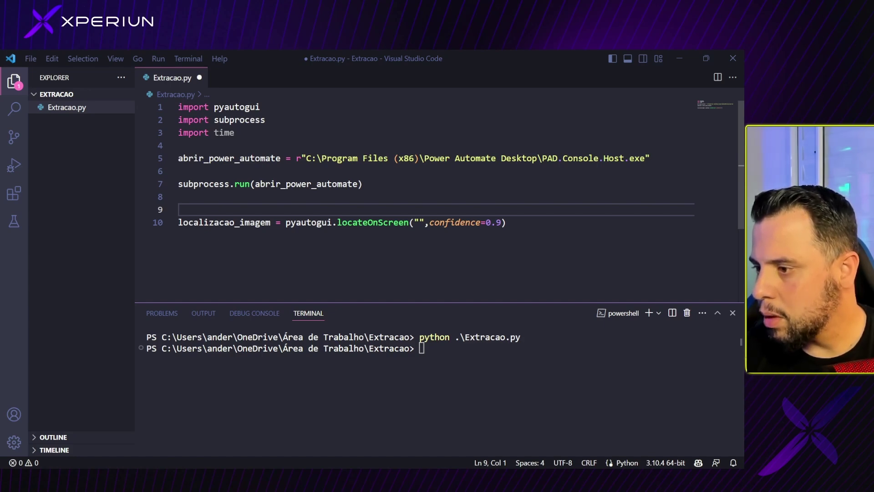
key("alt+Tab")
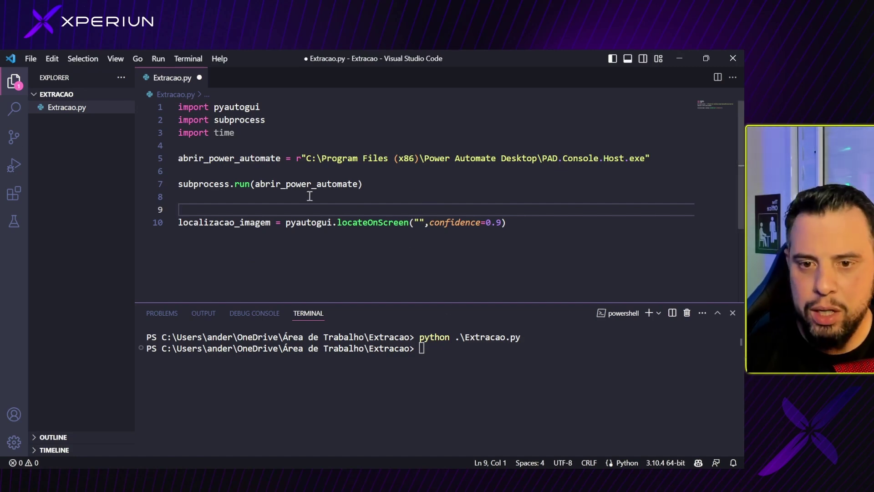
Copy pyautogui.locateOnScreen from the localizacao_imagem line and search Google for it in a new Chrome tab
double_click(362, 226)
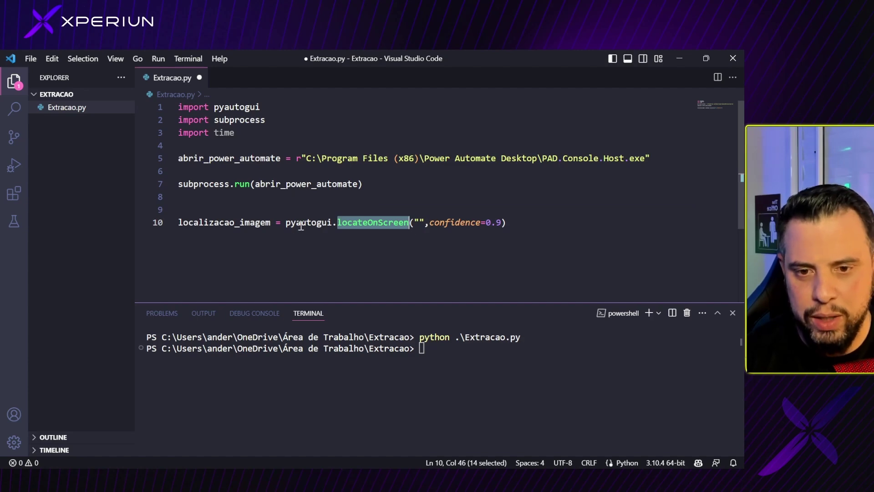
left_click_drag(288, 222, 403, 221)
key("ctrl+c")
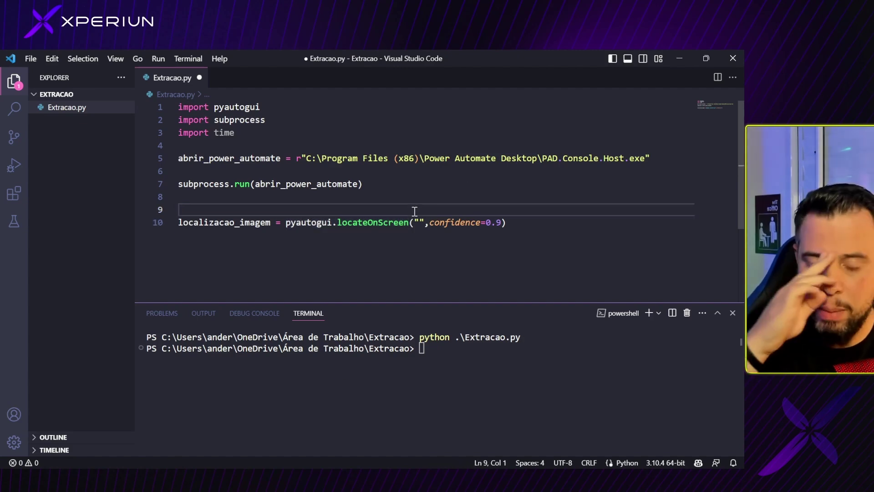
mouse_move(375, 444)
left_click(547, 455)
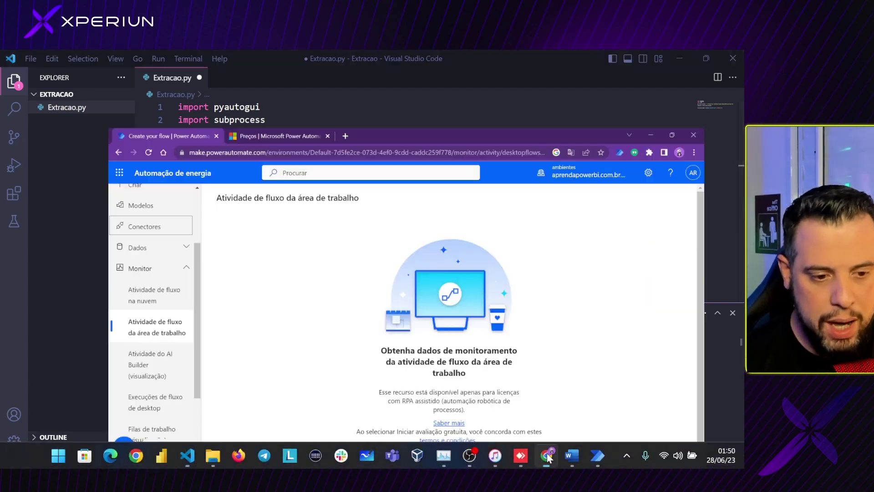
left_click(291, 59)
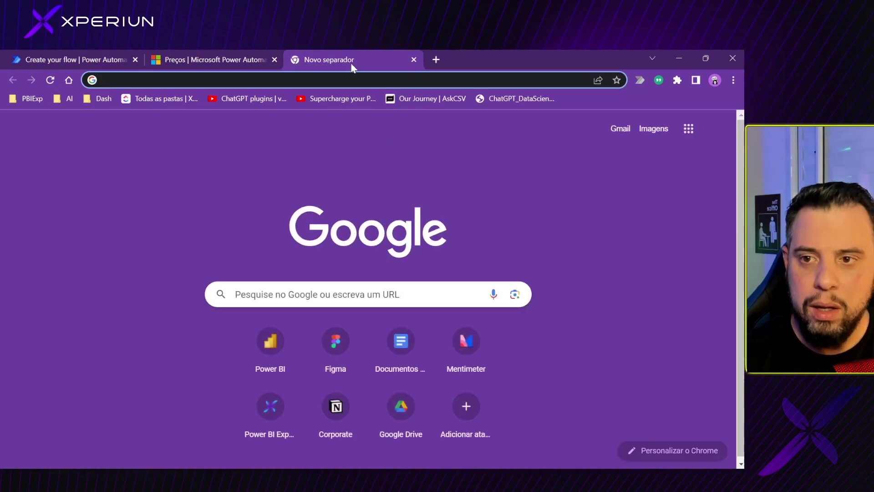
key("ctrl+v")
key("Return")
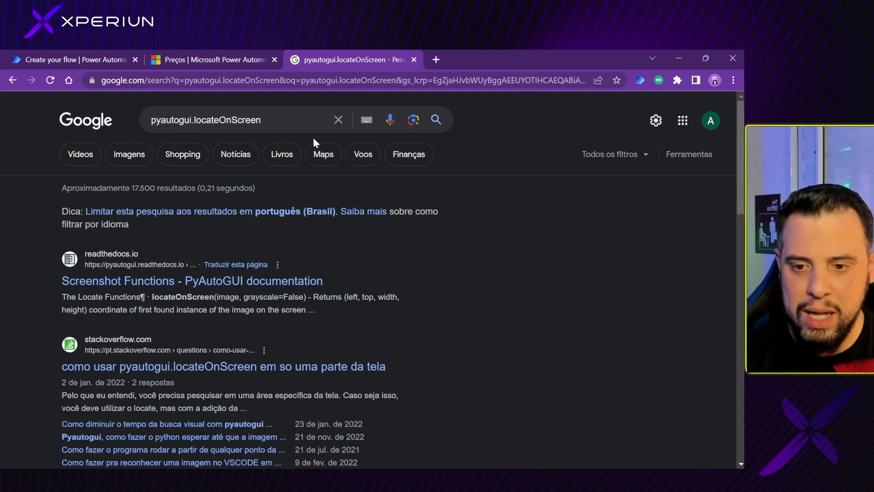
Open the PyAutoGUI Screenshot Functions documentation, find "locateon" on the page and examine the image file argument in the locateOnScreen example
left_click(155, 282)
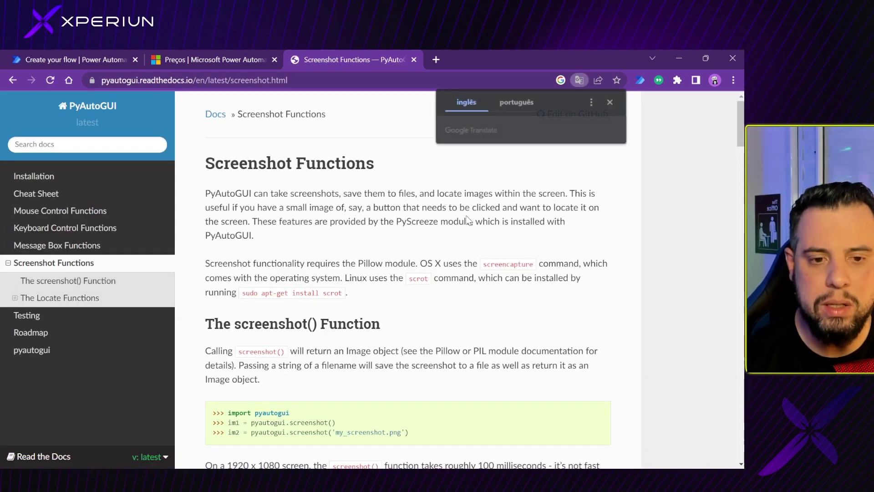
key("ctrl+f")
type("locateon")
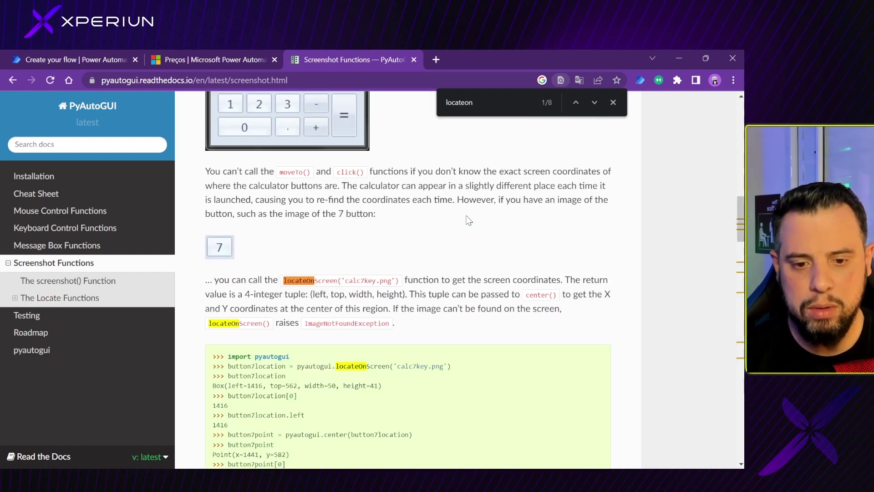
type("c")
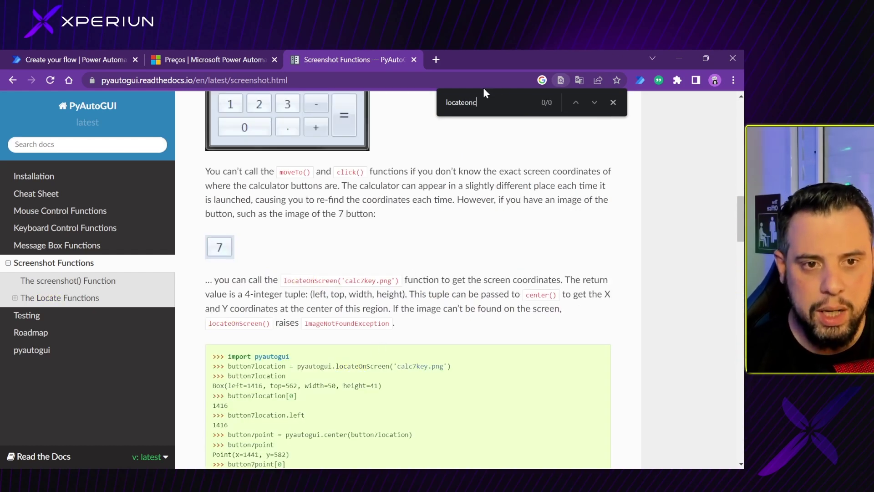
key("BackSpace")
scroll(361, 248, "down", 3)
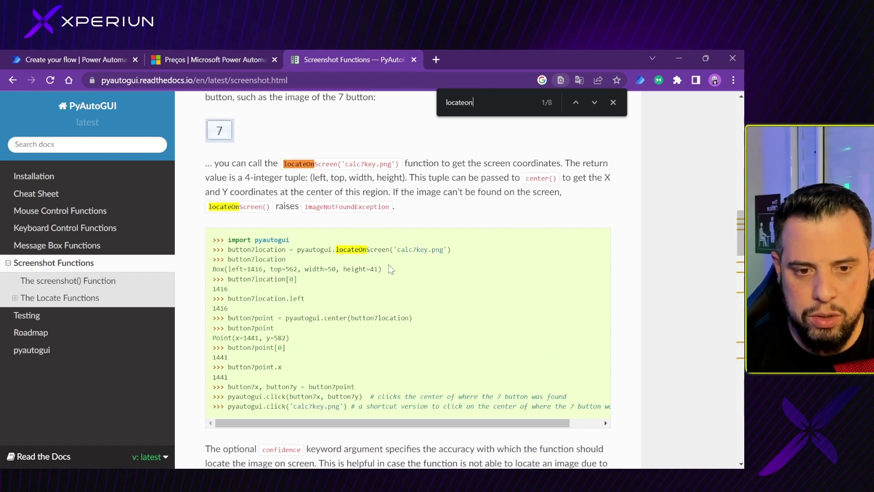
left_click_drag(398, 249, 453, 251)
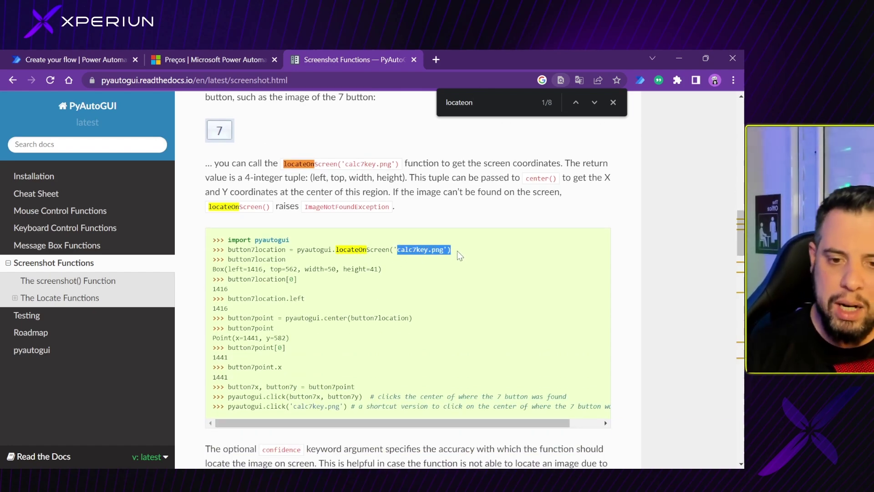
Find "confiden" on the documentation page and examine the confidence=0.9 argument and the note about its OpenCV requirement
left_click(484, 98)
type("confi")
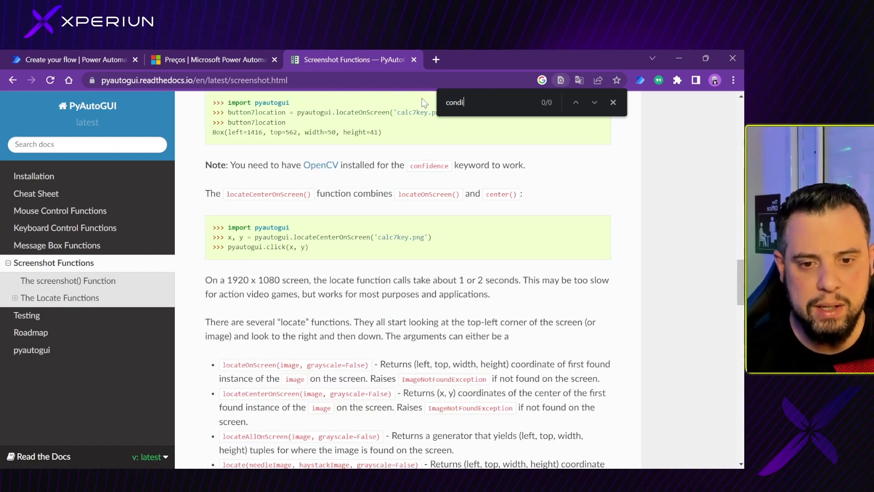
type("den")
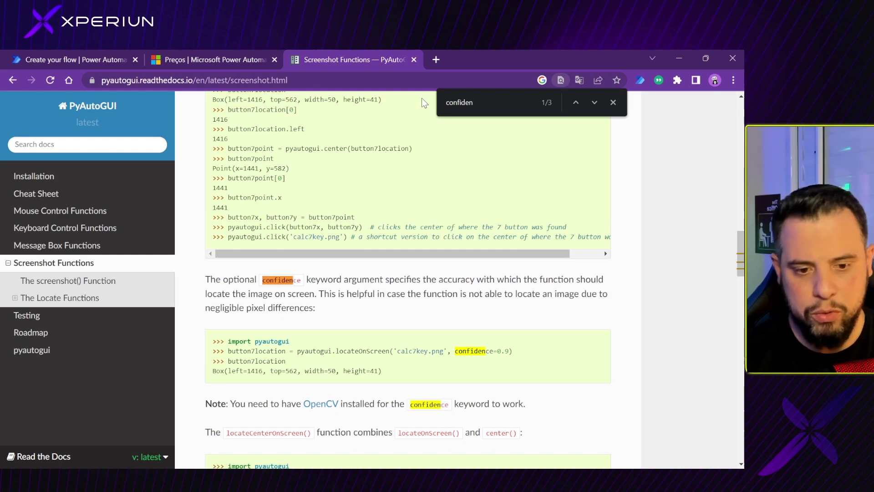
scroll(314, 307, "down", 1)
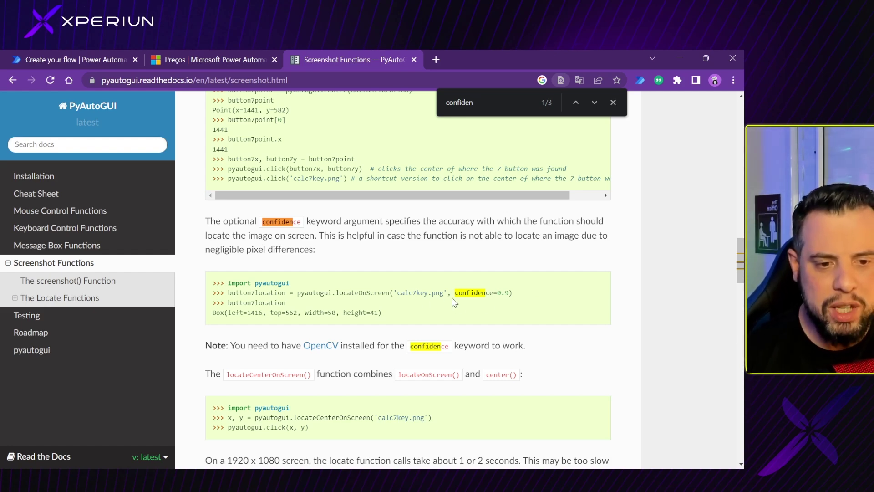
left_click_drag(455, 293, 510, 293)
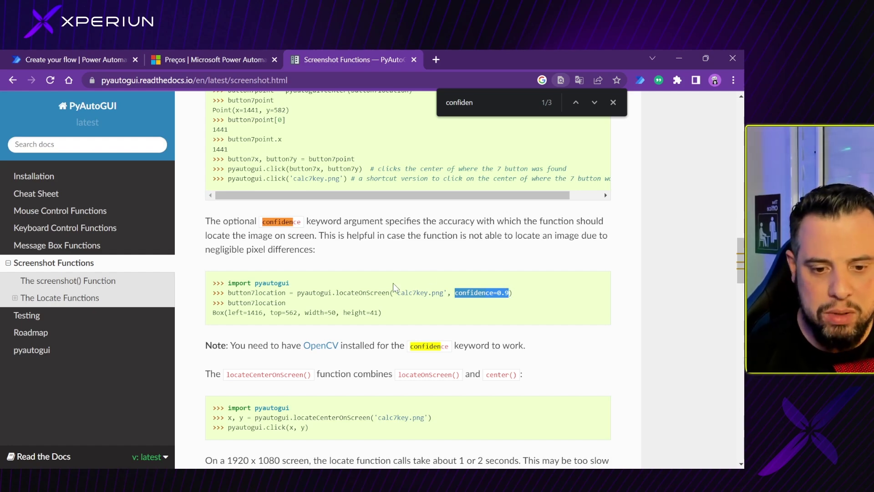
scroll(394, 287, "down", 2)
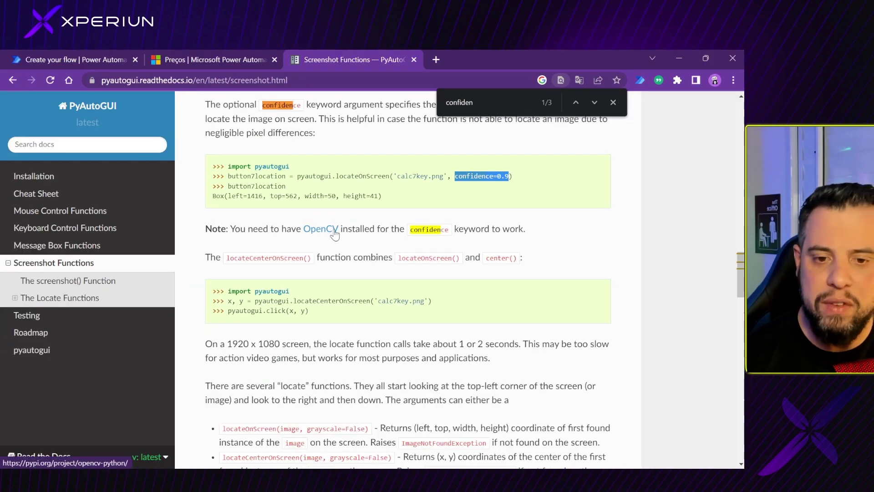
Open the linked OpenCV package page on PyPI and copy its pip install opencv-python command
left_click(347, 227)
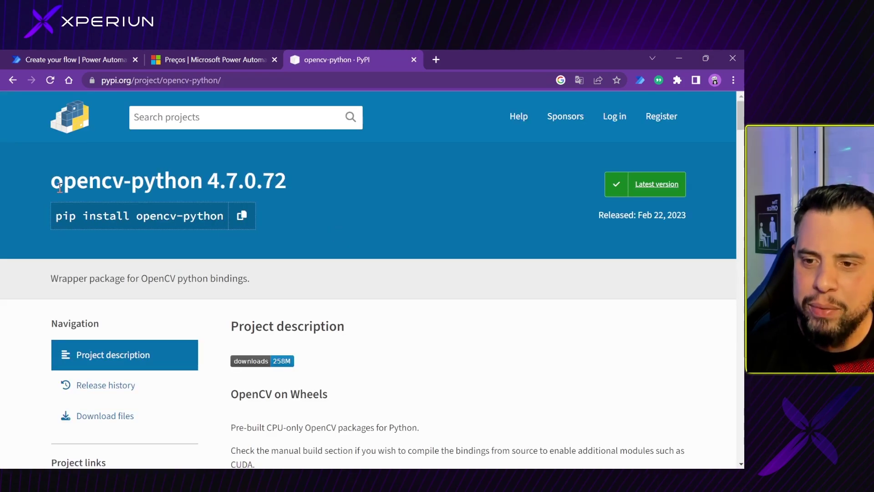
left_click_drag(51, 181, 198, 179)
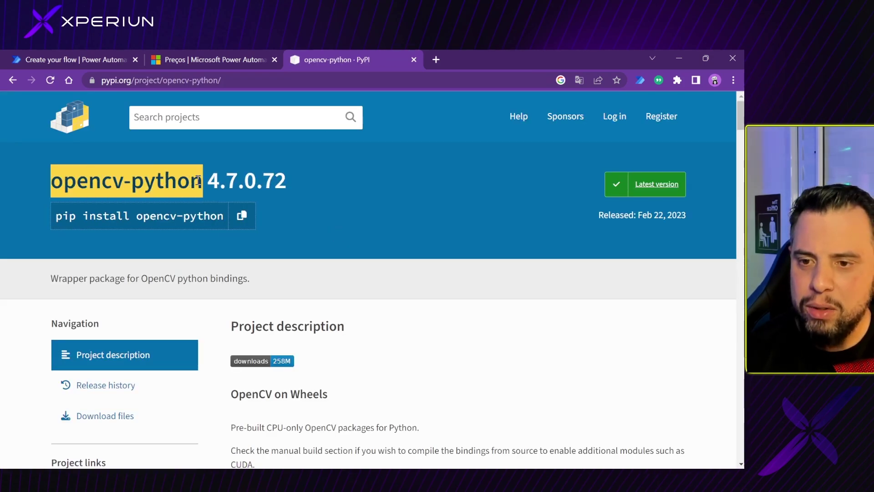
left_click_drag(55, 216, 304, 224)
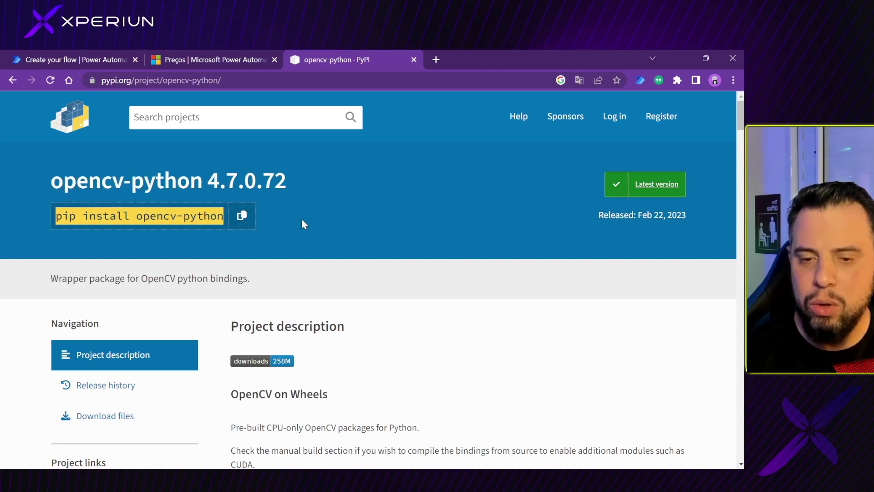
left_click(303, 224)
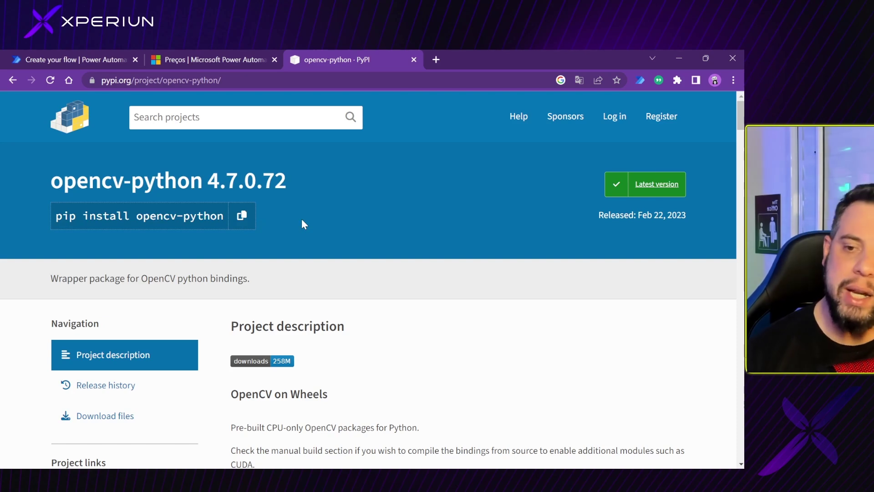
left_click(254, 224)
Switch back to Visual Studio Code and run pip install opencv-python in the terminal
key("alt+Tab")
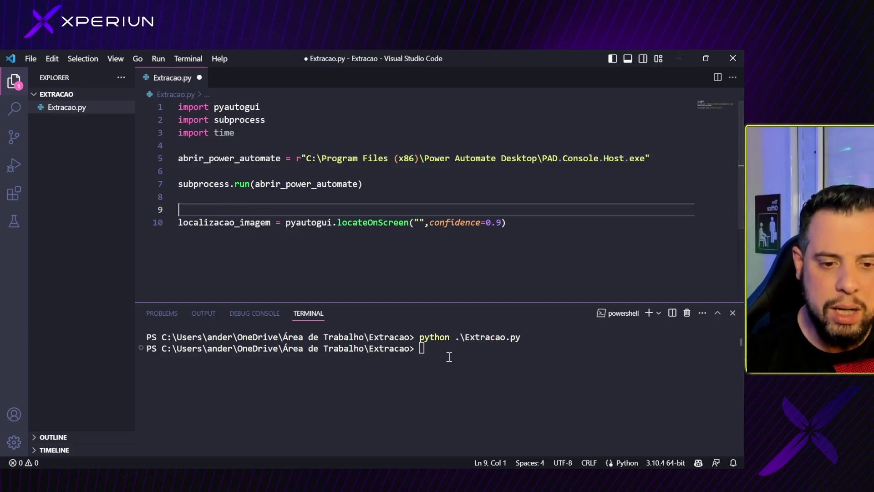
left_click(431, 351)
key("ctrl+v")
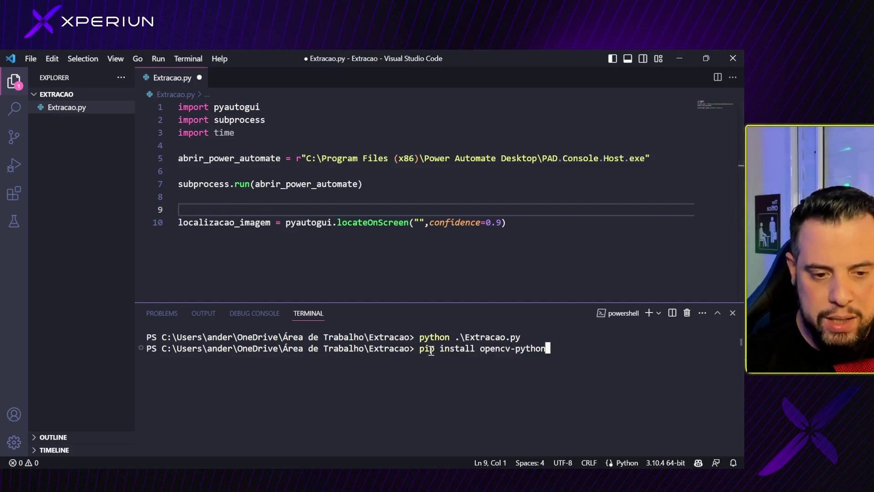
key("Return")
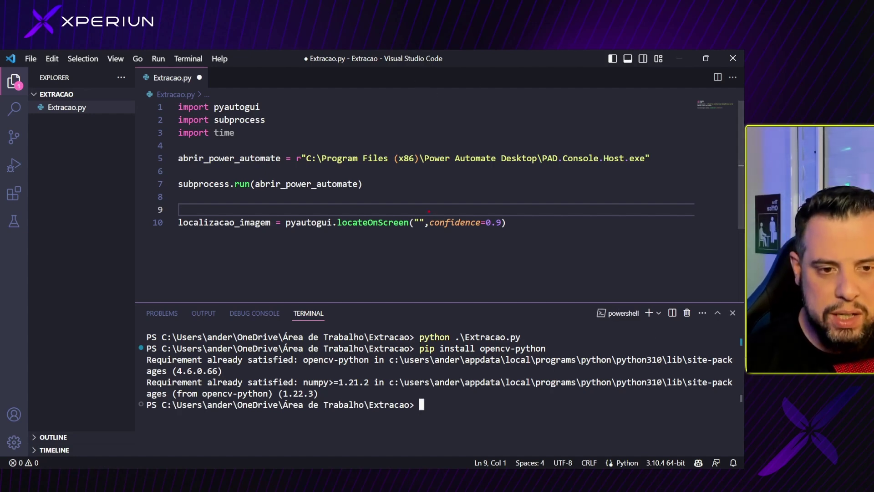
Delete the extra blank line above the localizacao_imagem assignment and place the cursor between the empty quotes in locateOnScreen
left_click(279, 209)
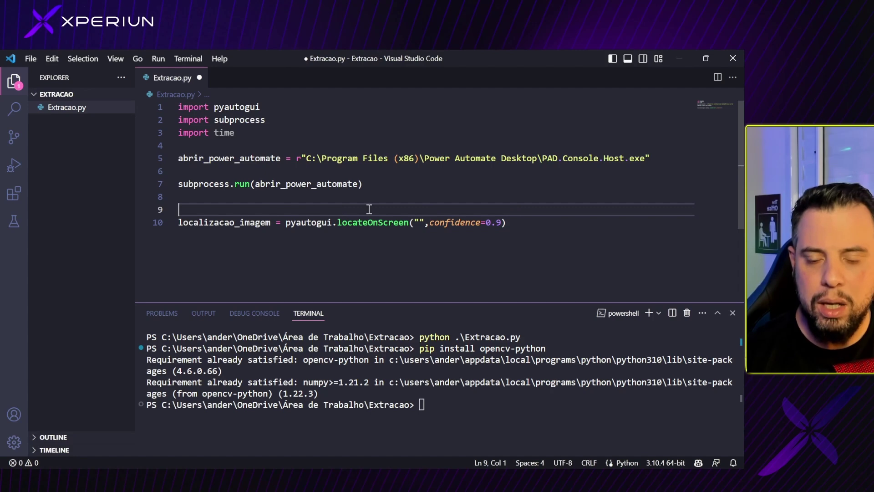
key("Delete")
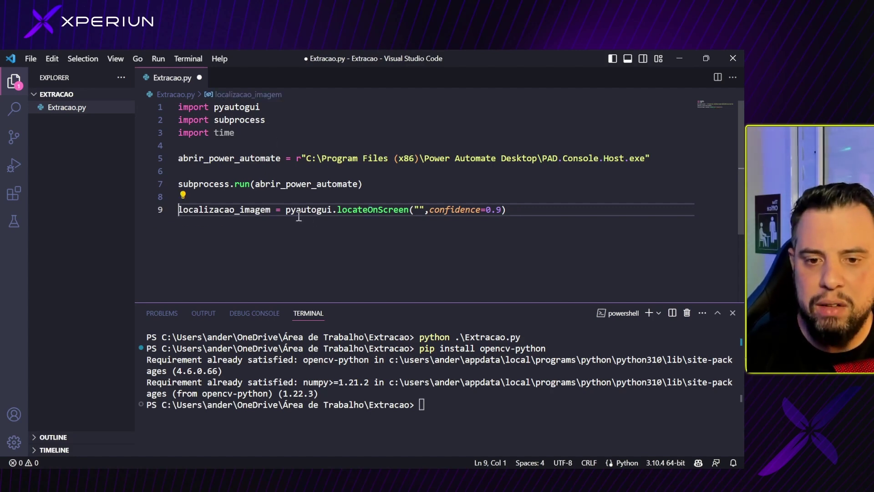
left_click_drag(286, 210, 355, 214)
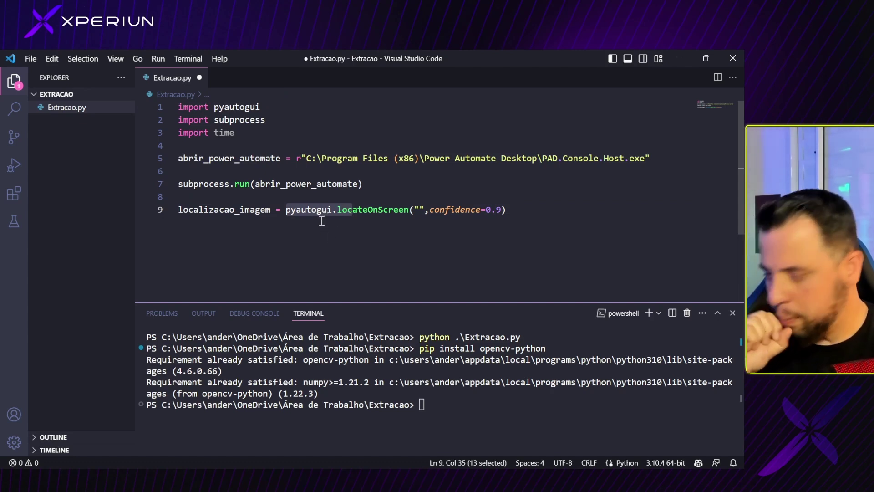
left_click(406, 199)
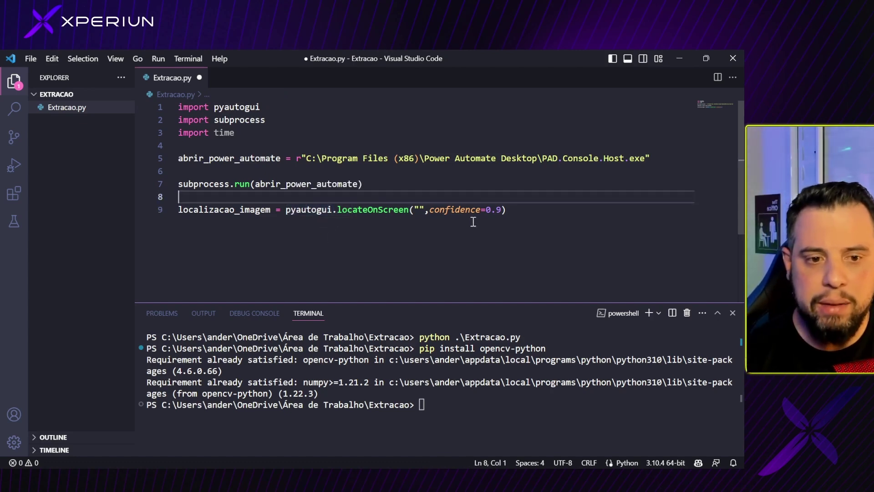
left_click(418, 210)
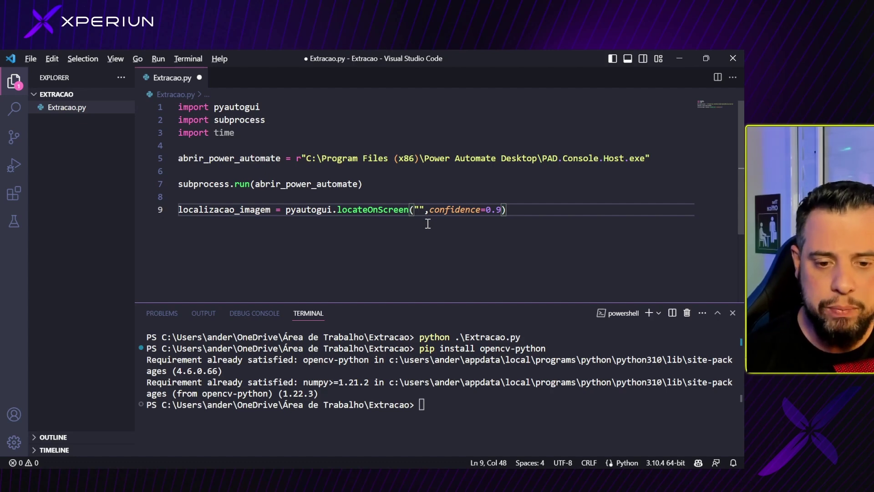
Switch to Power Automate, leave every flow deselected and capture a rectangular screen snip of the Extração ERP flow name
key("alt+Tab")
key("alt+Tab")
key("alt+Tab")
key("alt+Tab")
key("alt+Tab")
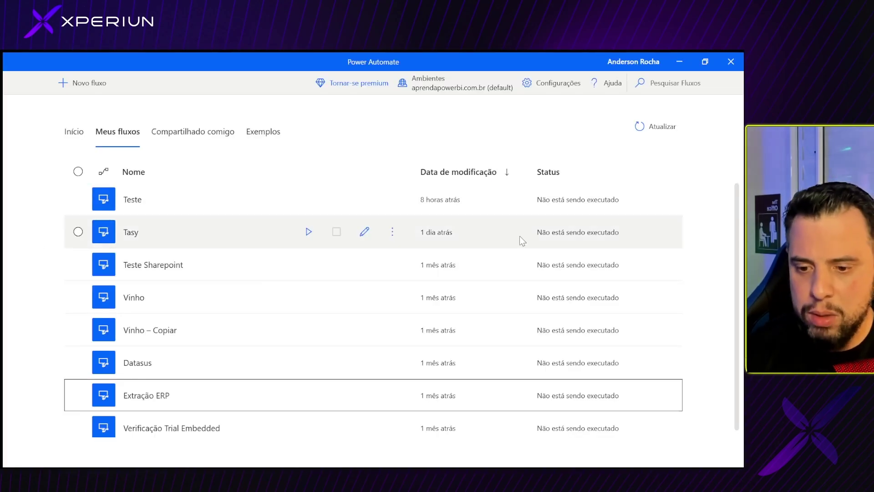
left_click(246, 206)
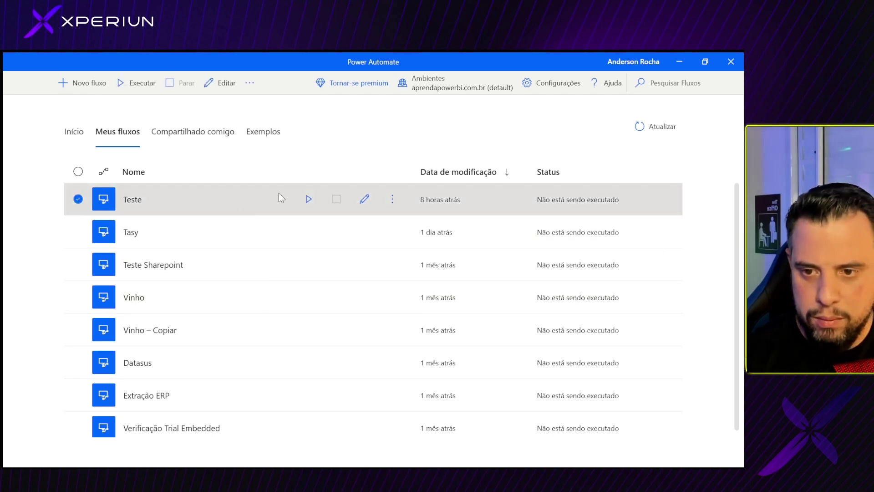
left_click(10, 211)
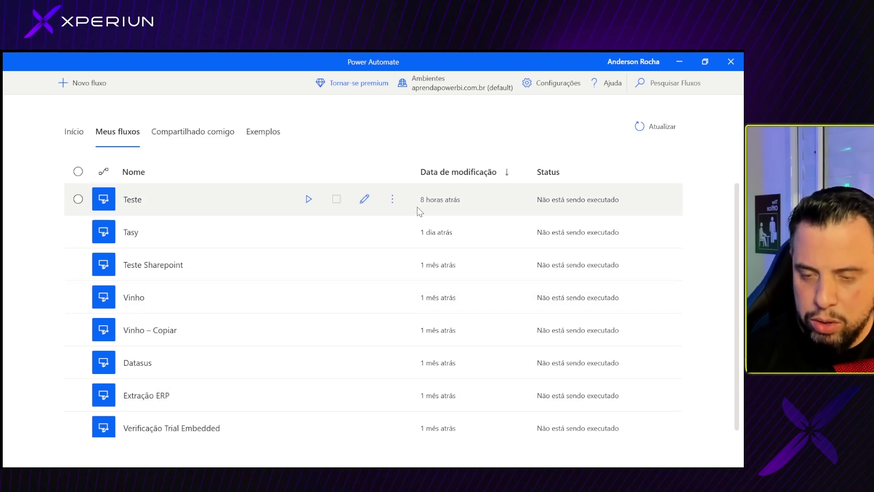
key("super+shift+s")
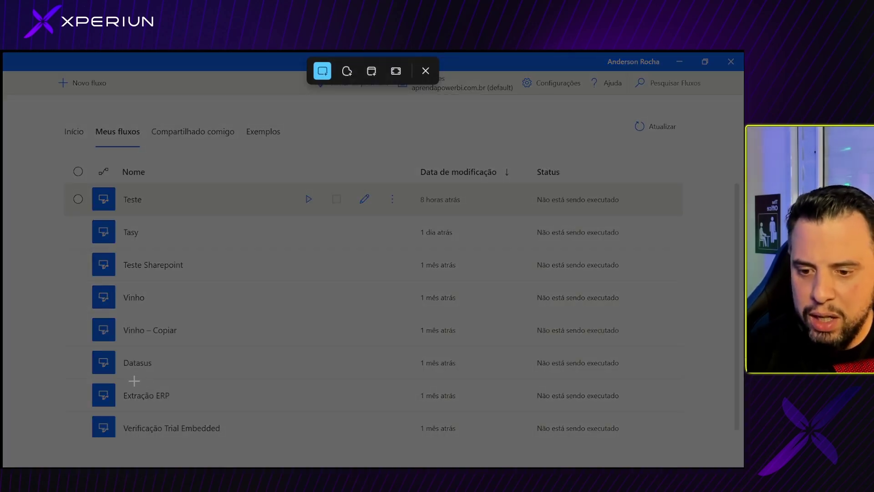
left_click_drag(121, 385, 172, 403)
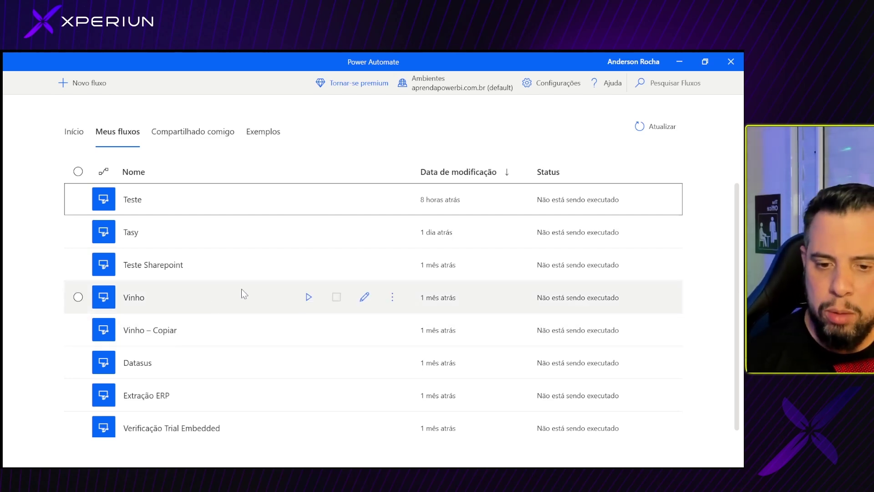
key("alt+Tab")
key("alt+Tab")
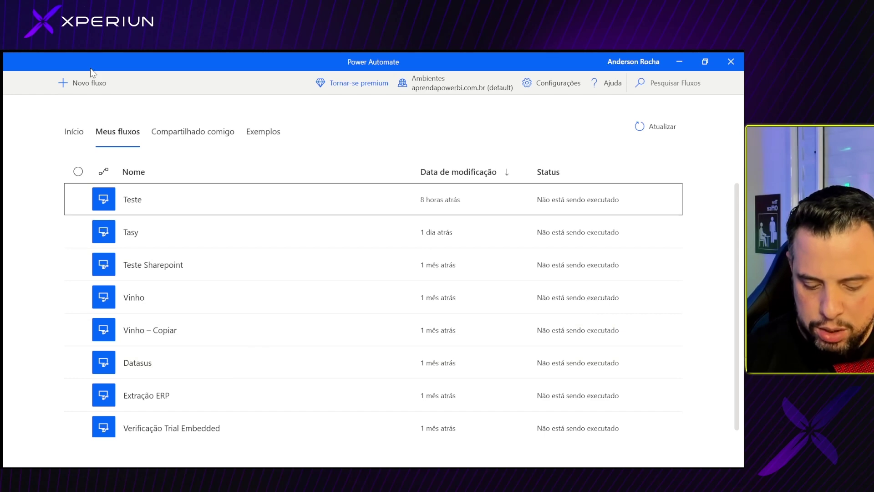
Pick the Extração ERP snip from the clipboard history, open Paint and paste the image onto the canvas
key("super+v")
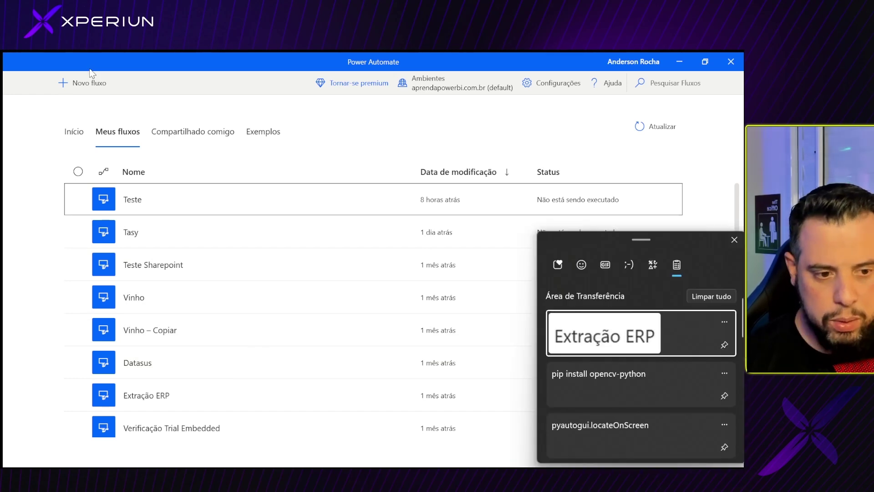
left_click(614, 331)
key("super")
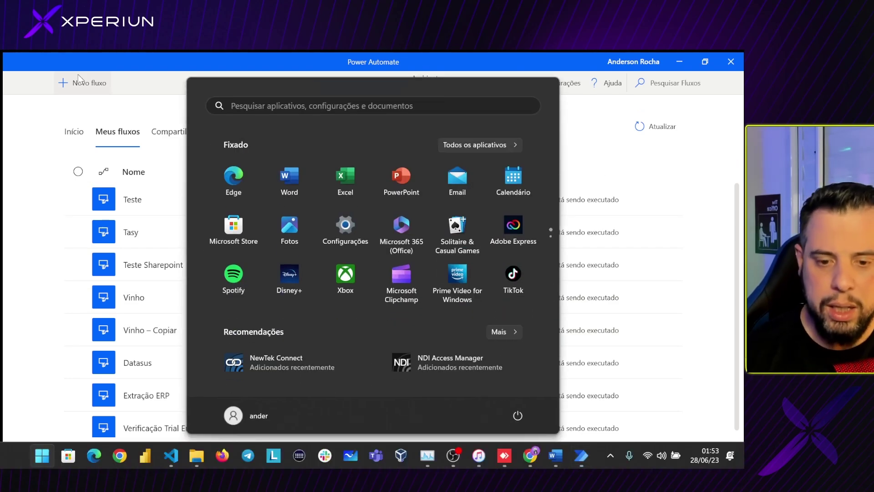
type("winrar")
key("BackSpace")
key("BackSpace")
key("BackSpace")
key("BackSpace")
key("BackSpace")
key("BackSpace")
type("paint")
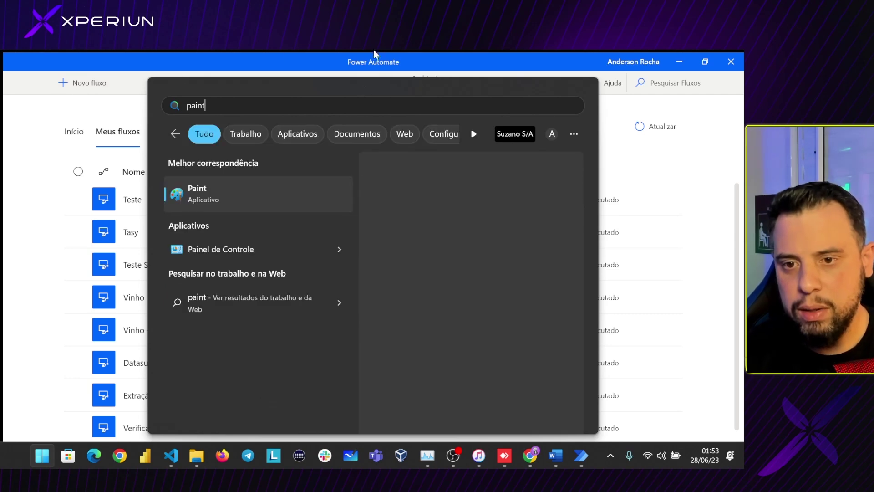
key("Escape")
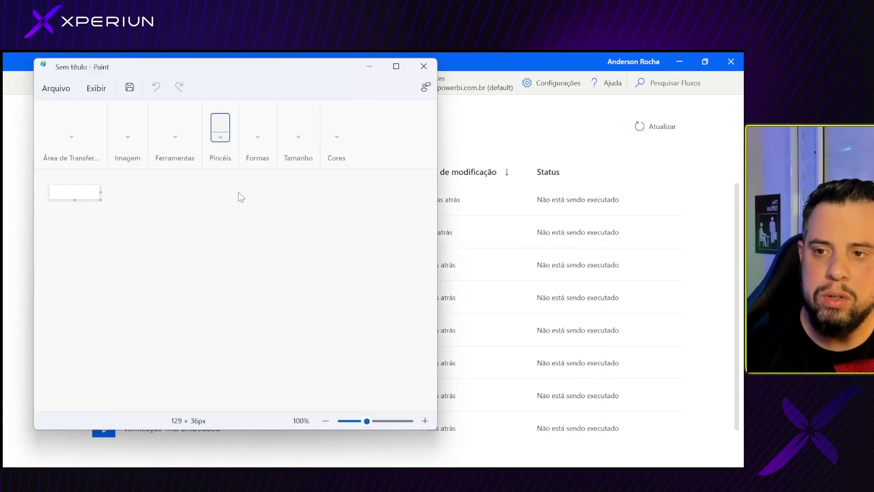
key("ctrl+v")
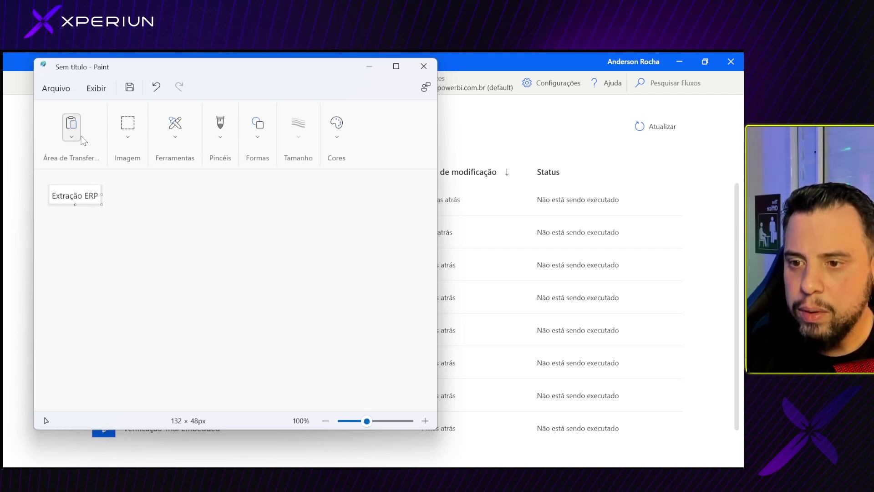
Start saving the pasted image as a PNG and name the file Extracao.png
left_click(49, 88)
mouse_move(117, 185)
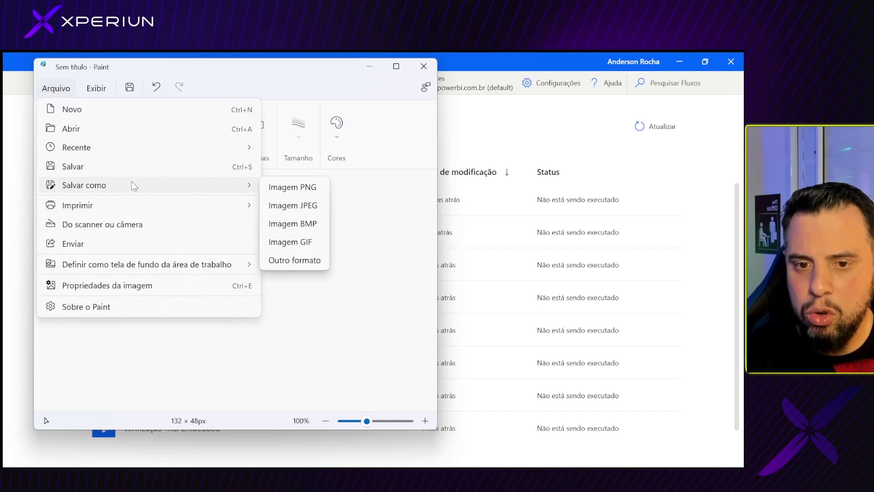
left_click(306, 188)
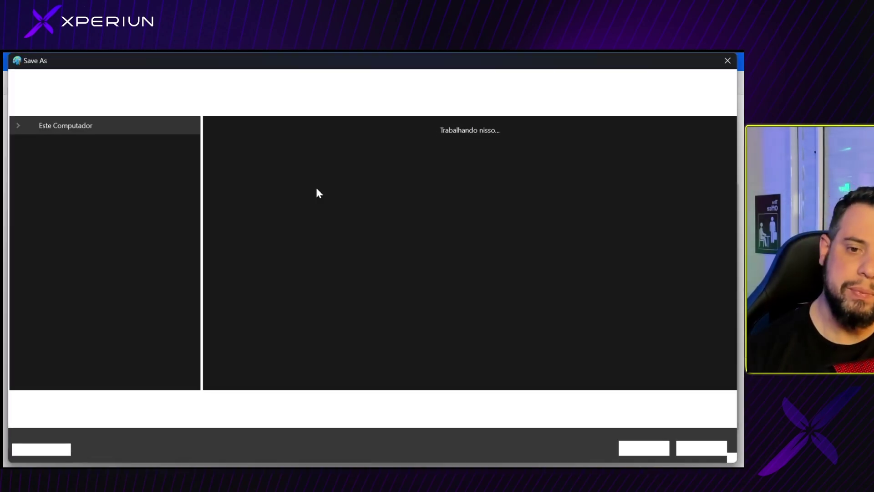
left_click(113, 405)
left_click_drag(112, 404, 75, 405)
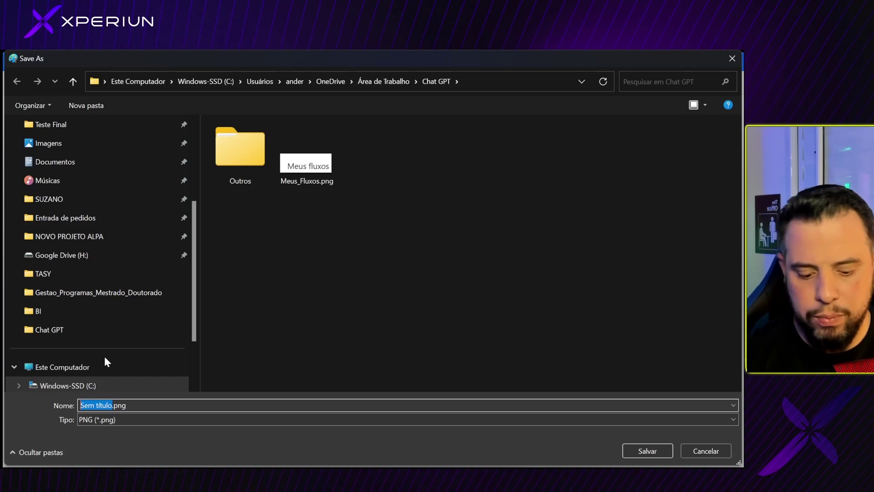
type("MeusF")
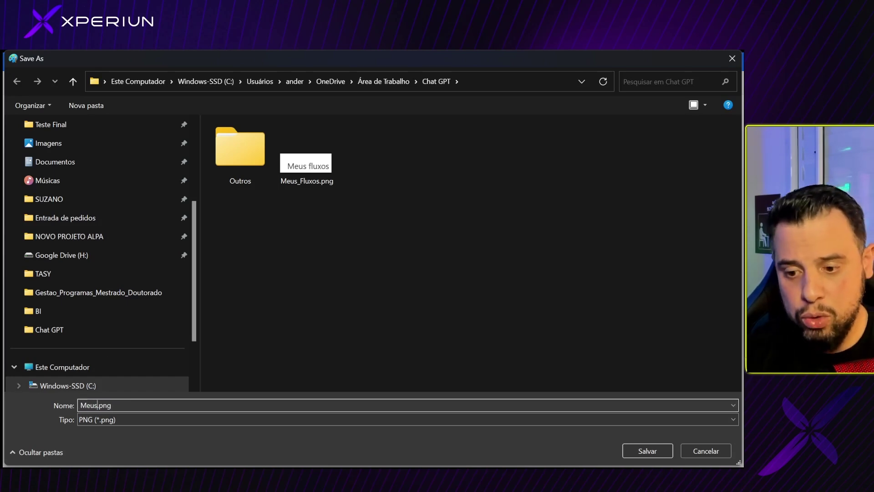
key("BackSpace")
key("BackSpace")
key("BackSpace")
key("BackSpace")
key("BackSpace")
type("Extr")
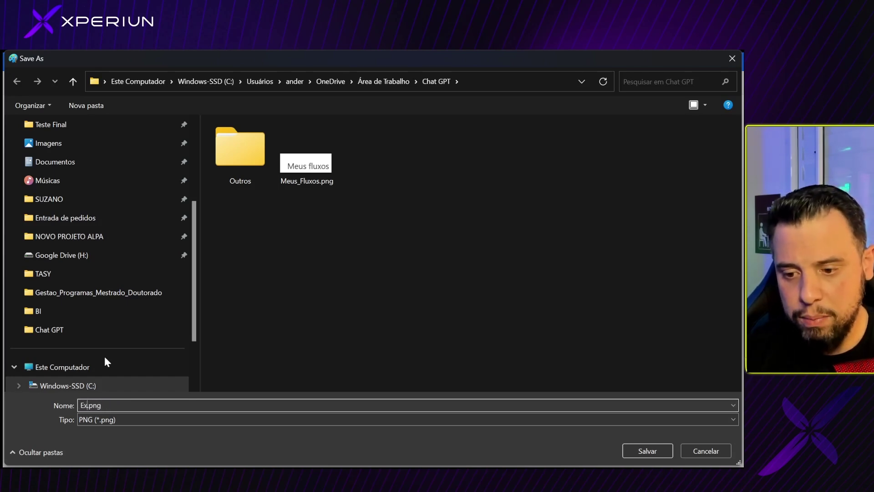
type("acao")
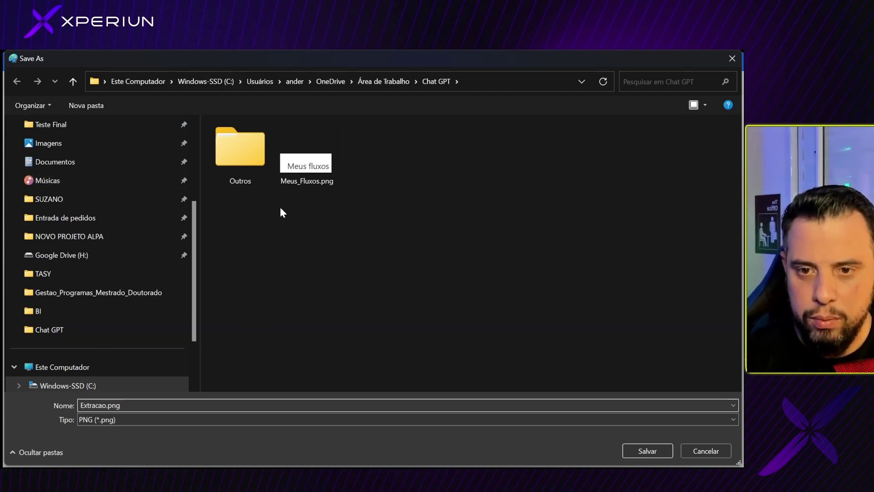
Save the image in the Extracao folder on the desktop (Área de Trabalho) and close Paint
left_click(395, 82)
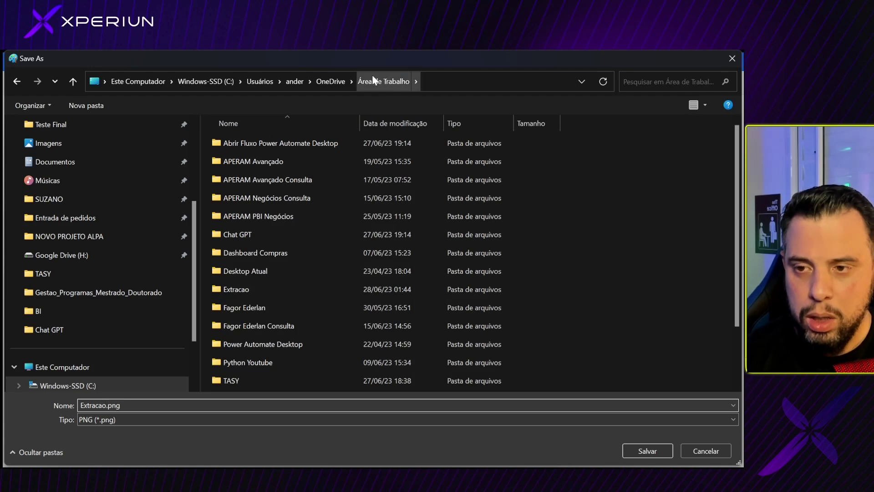
left_click_drag(195, 219, 193, 134)
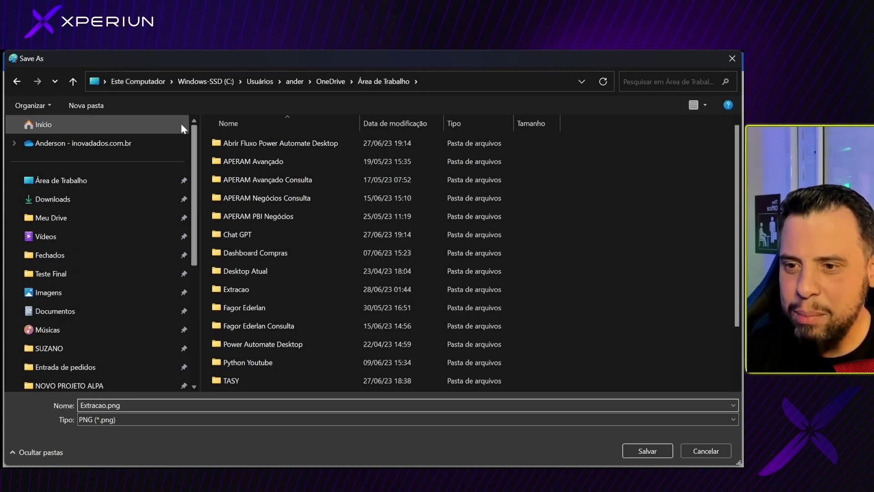
left_click(81, 183)
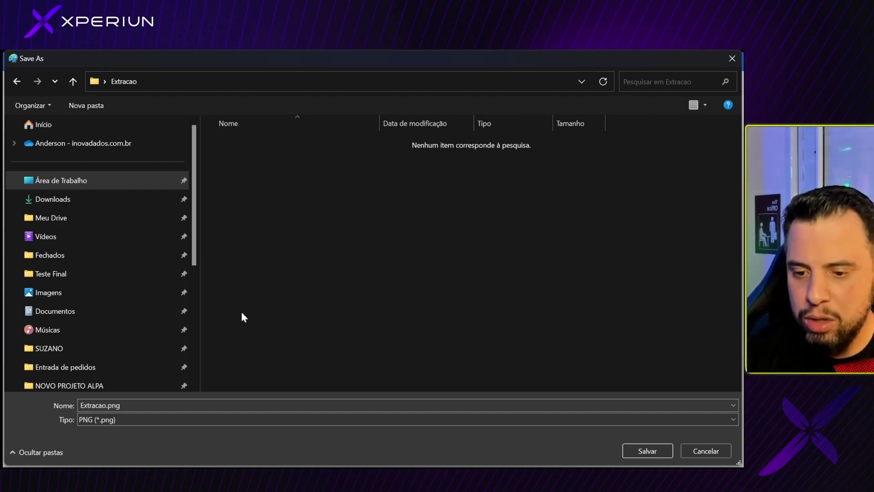
left_click(650, 451)
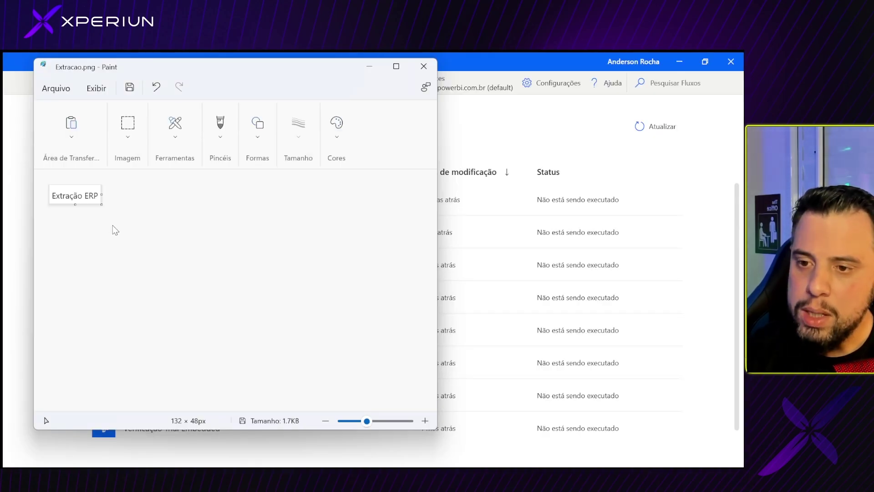
left_click(424, 66)
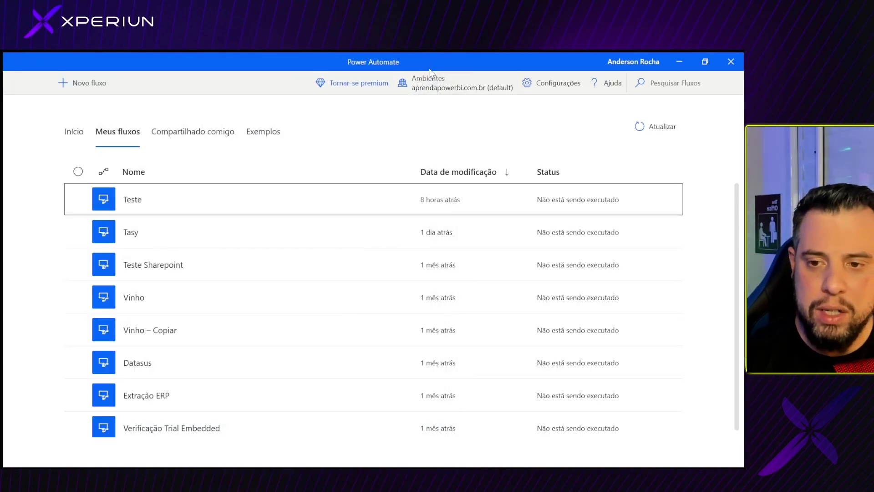
Switch to Visual Studio Code and enter Extracao.png as the image name in the locateOnScreen call
left_click(684, 66)
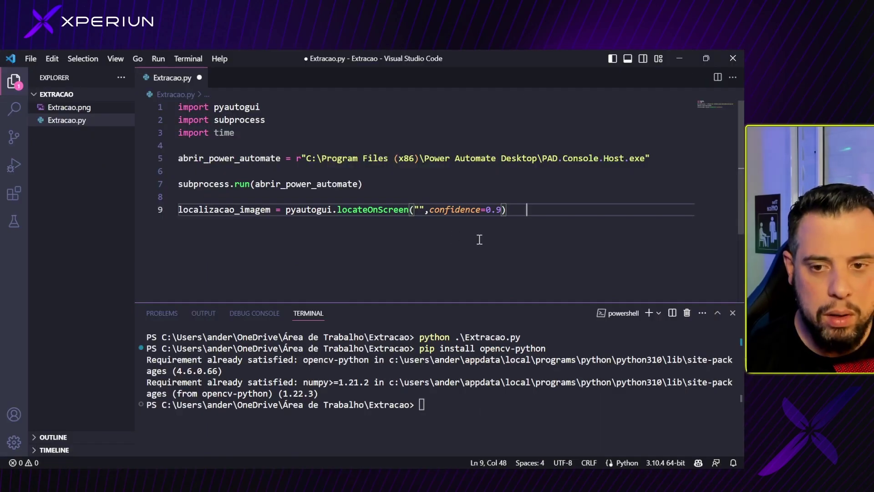
left_click(470, 209)
left_click(419, 209)
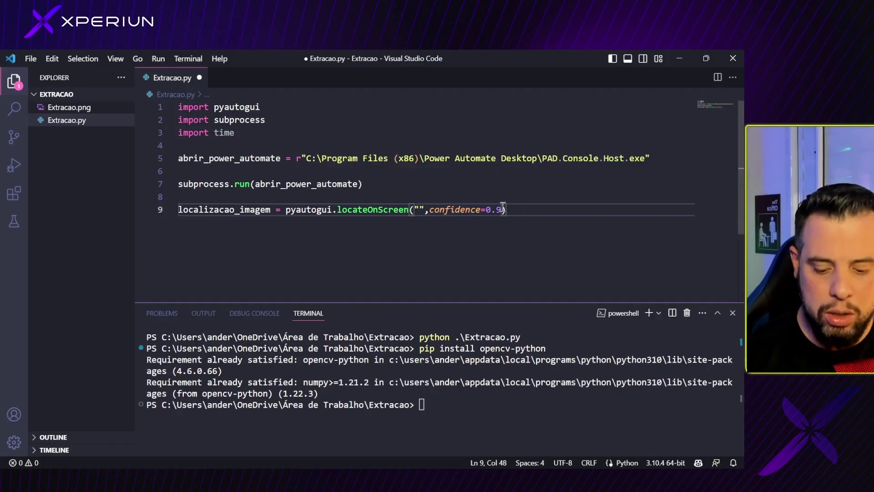
type("Extracao")
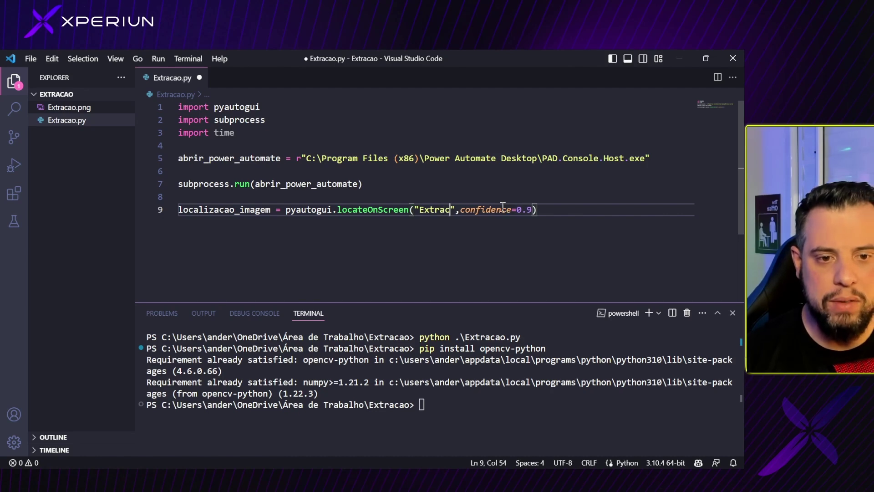
type(".png")
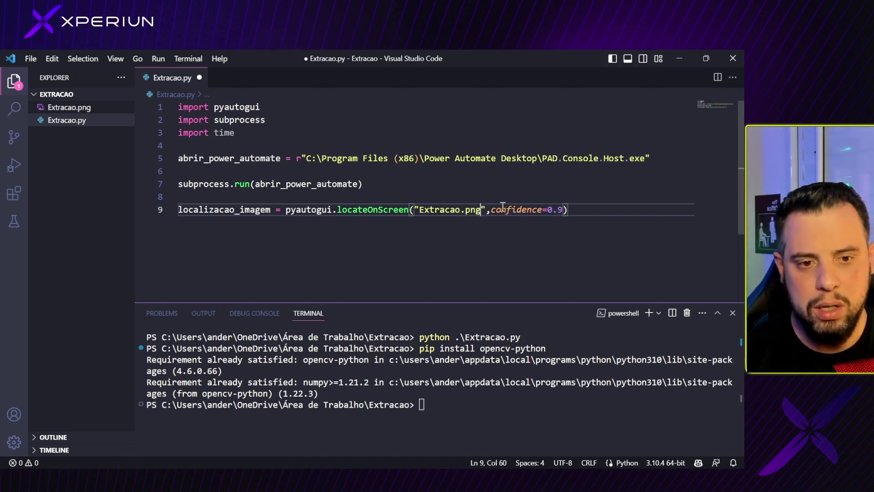
Check the location of Extracao.png in the desktop's Extracao folder, close the folder and return to Visual Studio Code
key("super+d")
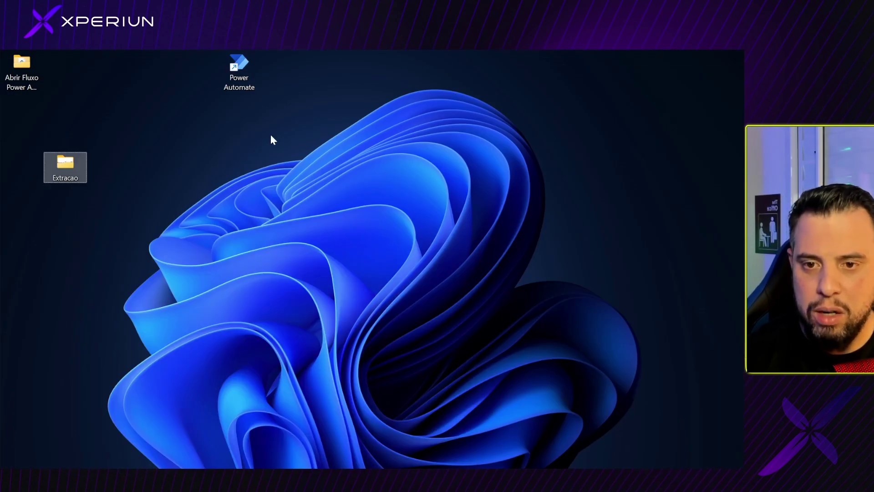
double_click(70, 171)
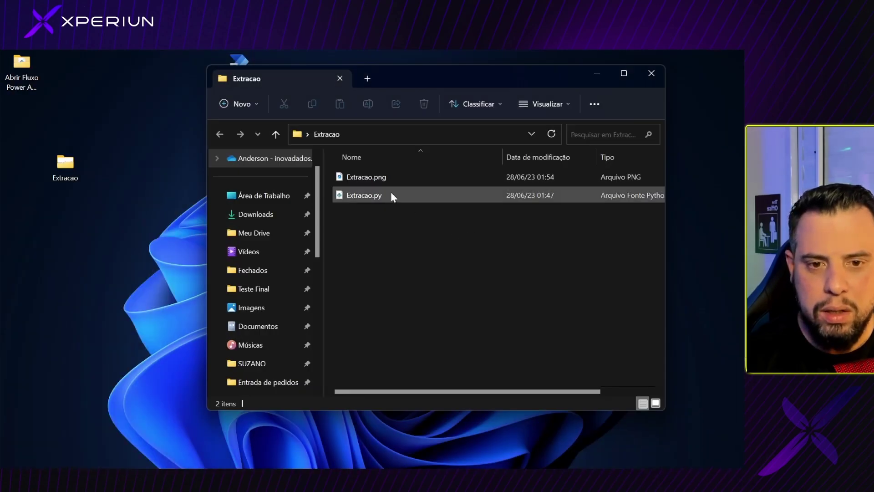
left_click(400, 177)
left_click(624, 73)
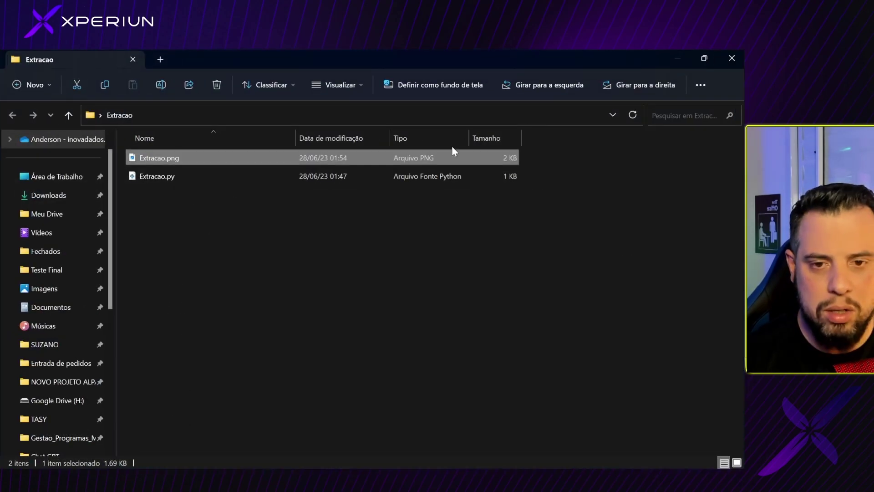
left_click(724, 63)
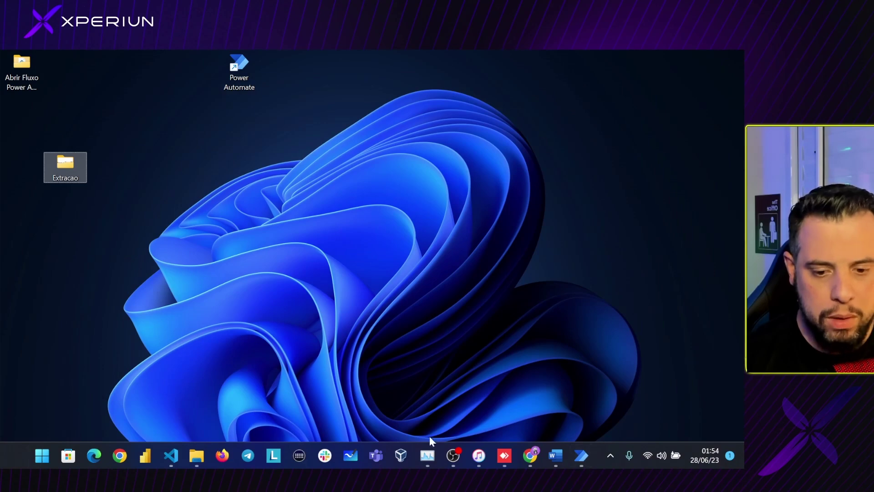
mouse_move(583, 465)
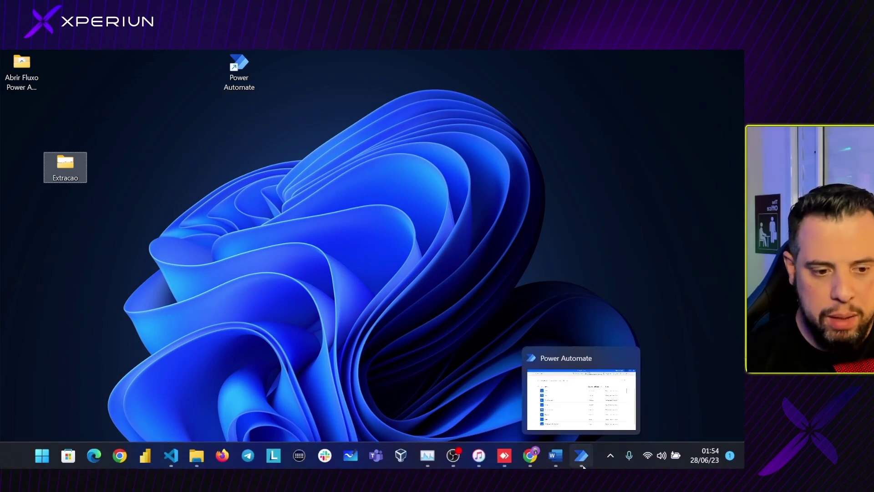
left_click(579, 407)
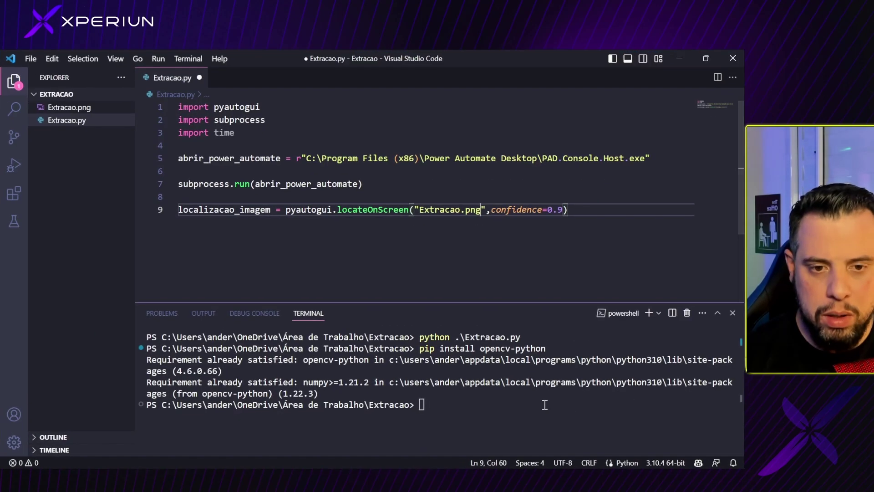
Remove the trailing spaces after the locateOnScreen call, add print(localizacao_imagem) two lines below it and save the script
left_click(587, 210)
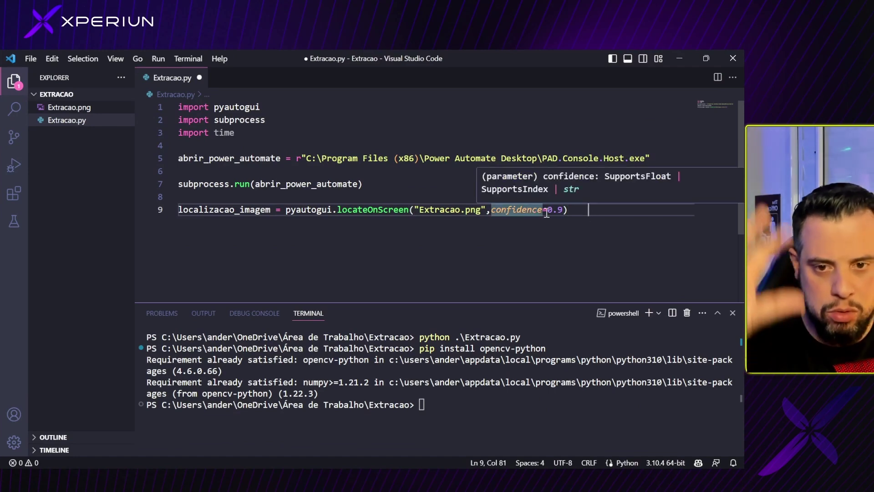
key("BackSpace")
key("BackSpace")
key("BackSpace")
key("BackSpace")
key("Return")
key("Return")
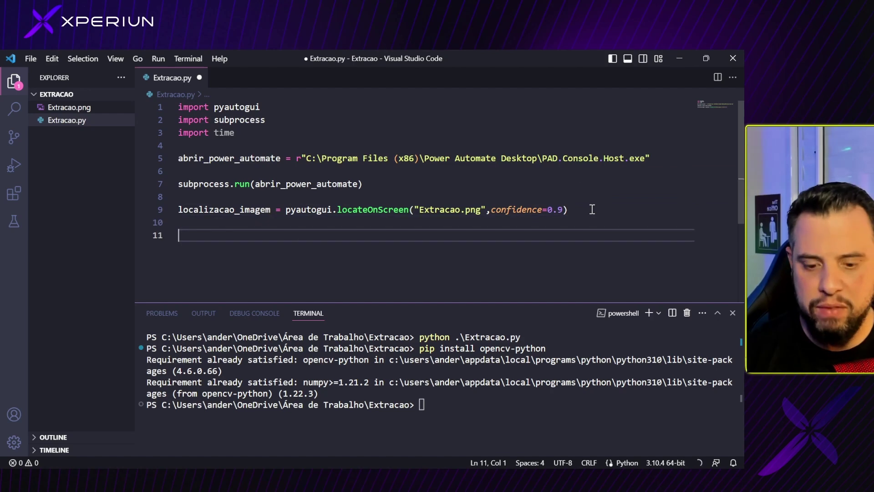
type("p")
type("rint(localizacao_imagem")
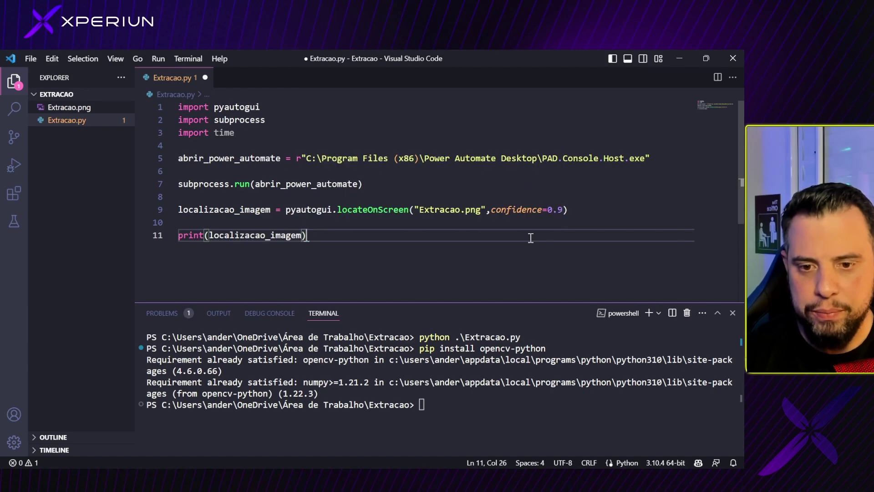
key("Tab")
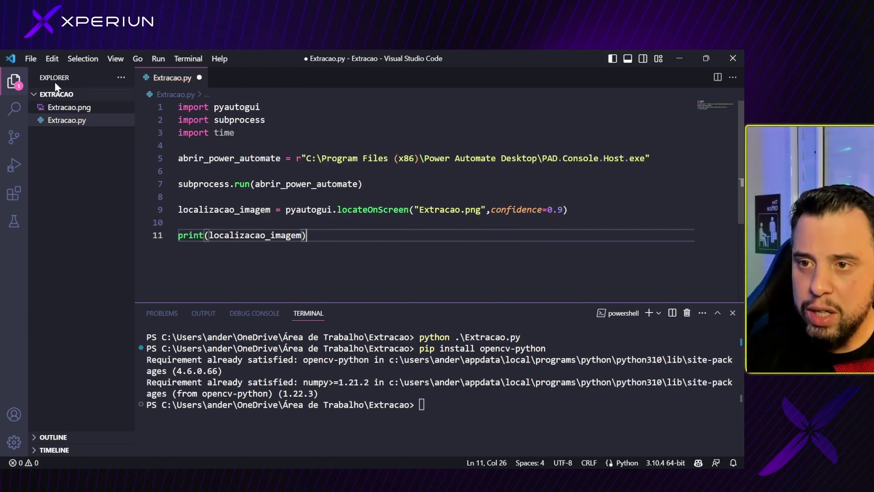
key("ctrl+s")
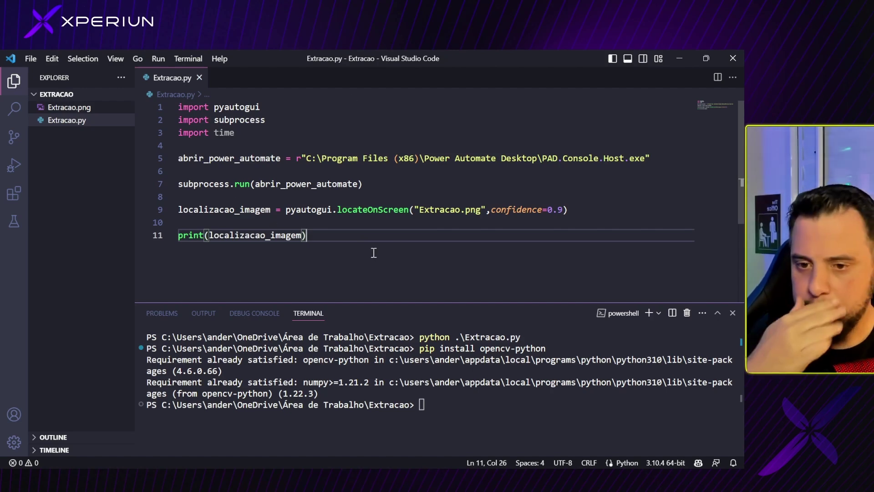
Switch to Power Automate, close its window and return to the script in Visual Studio Code
left_click(464, 405)
key("alt+Tab")
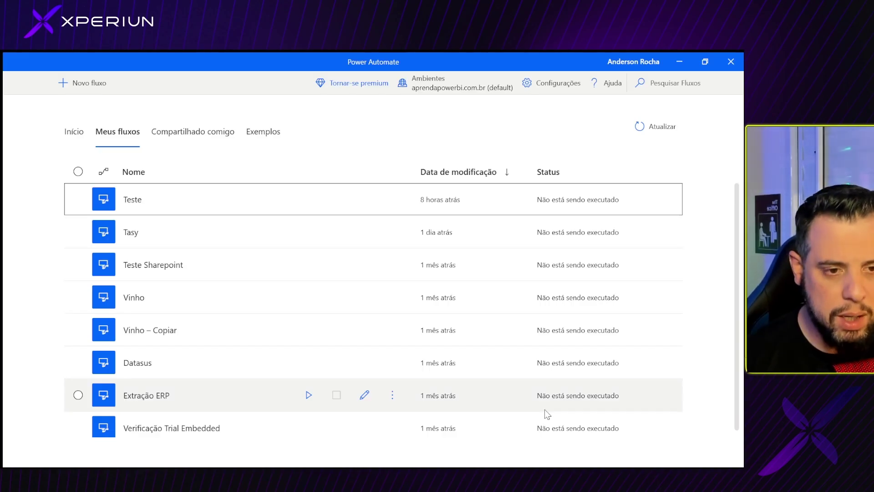
left_click(730, 63)
left_click(327, 238)
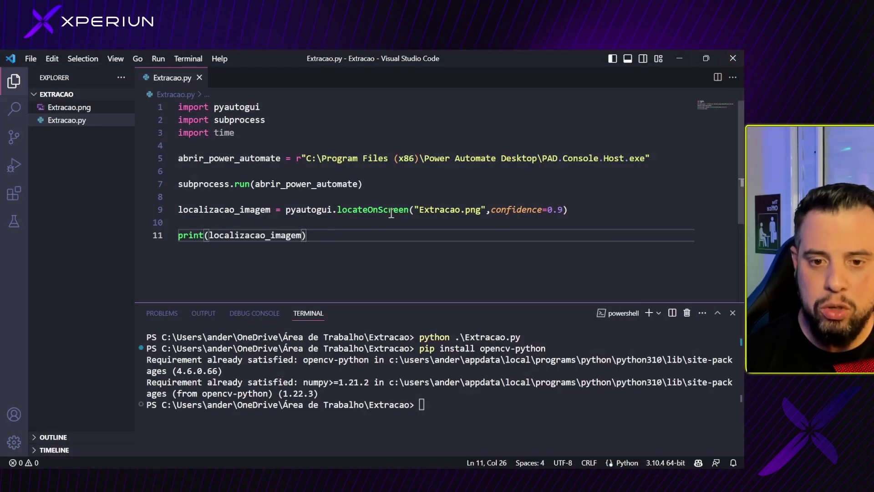
Run Extracao.py again in the terminal with python .\Extracao.py and, once Power Automate has opened, return to Visual Studio Code
left_click(445, 403)
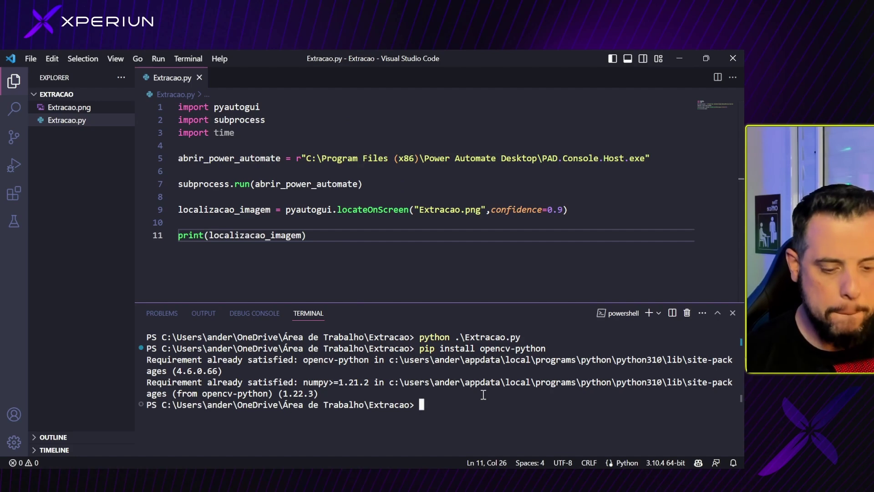
key("Up")
key("Up")
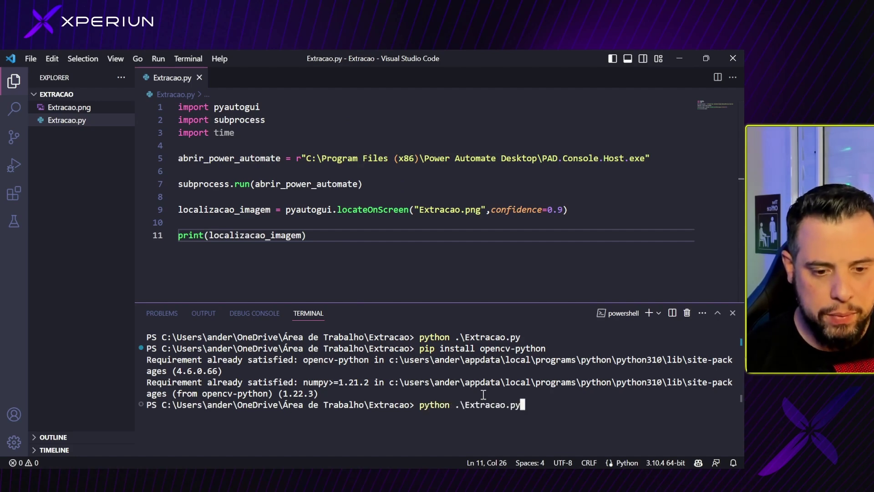
key("Return")
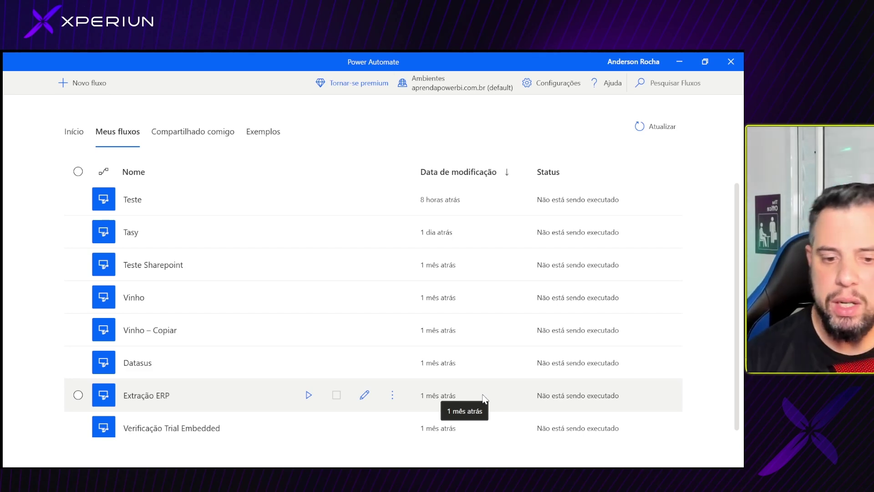
key("alt+Tab")
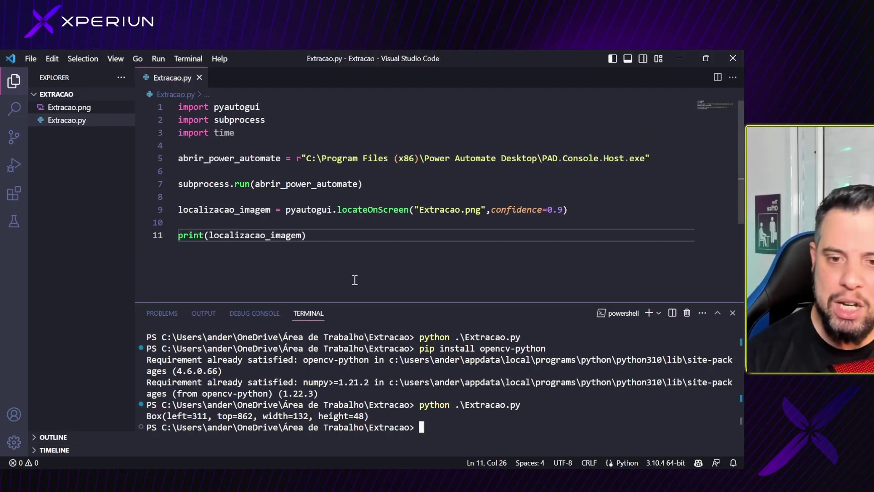
Replace the print line on line 11 with pyautogui.moveTo(localizacao_imagem)
left_click(600, 209)
left_click(594, 224)
left_click(454, 241)
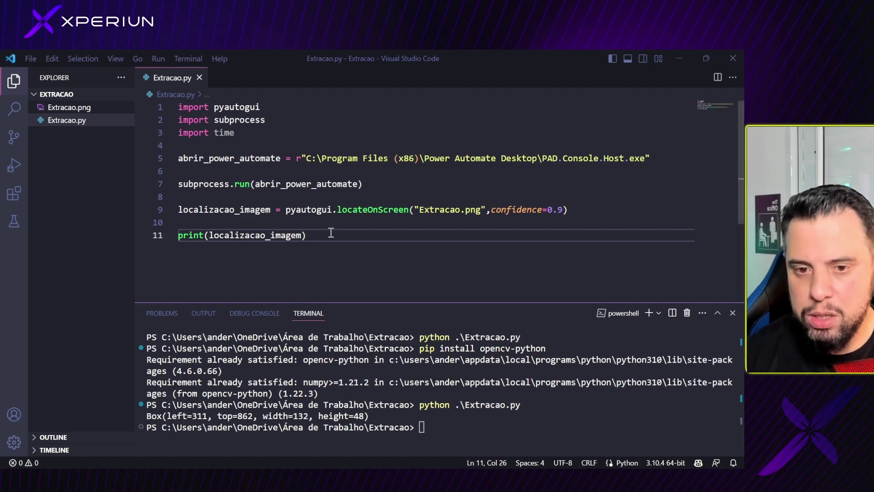
left_click_drag(331, 235, 144, 242)
key("BackSpace")
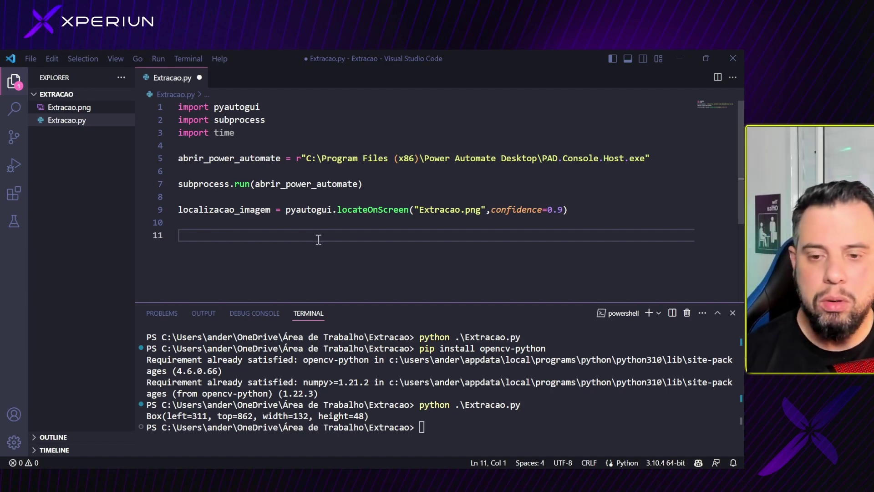
left_click(390, 232)
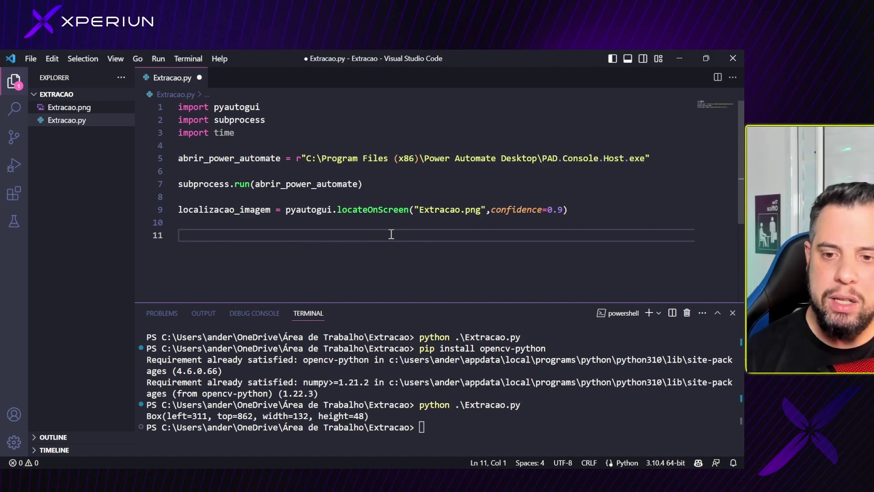
key("Tab")
left_click(327, 225)
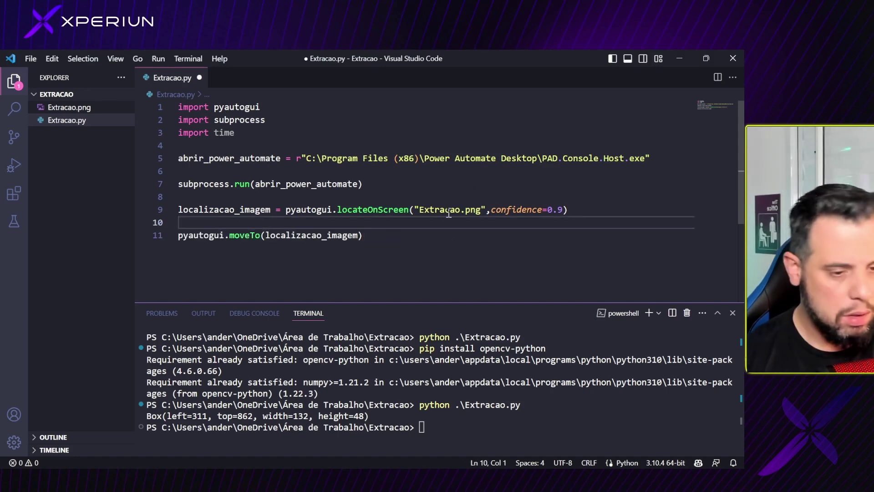
left_click(364, 235)
double_click(246, 235)
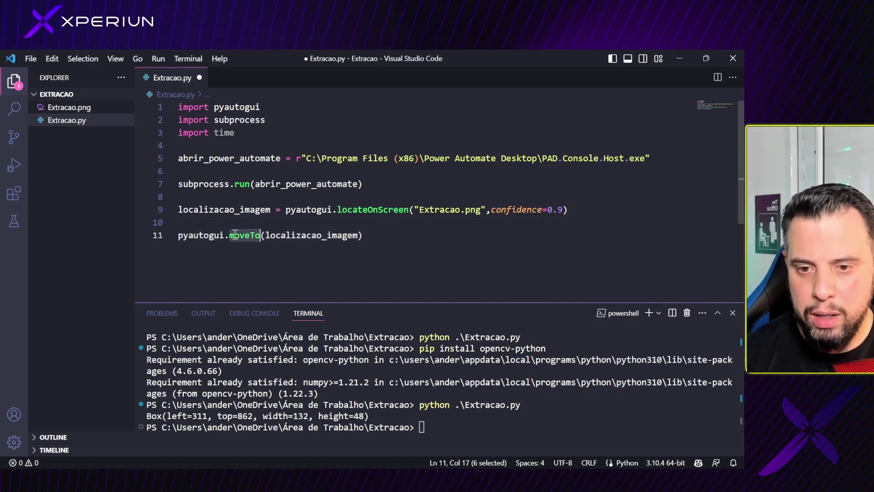
double_click(310, 235)
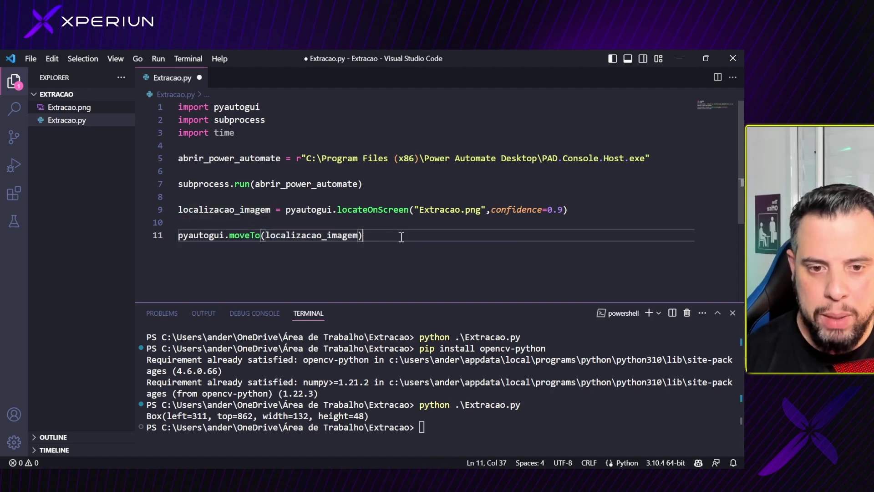
left_click_drag(391, 235, 158, 233)
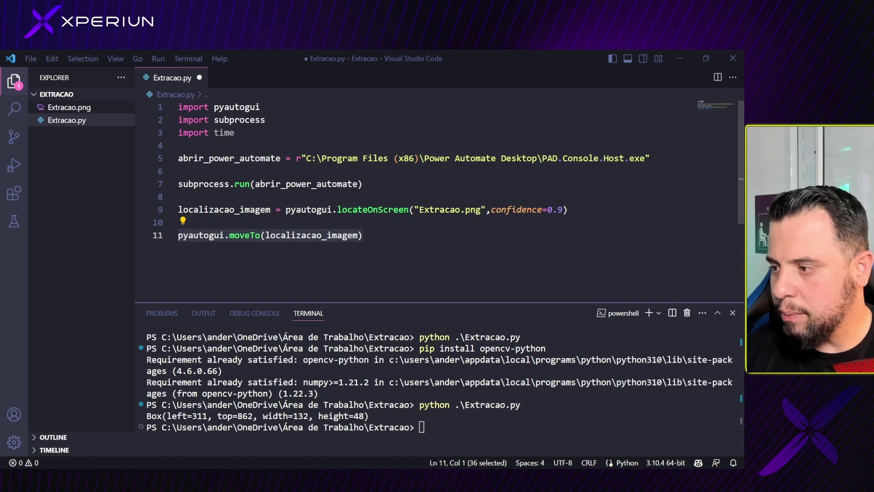
Add pyautogui.click() two lines below the moveTo call
left_click(296, 259)
key("Return")
key("Return")
key("Tab")
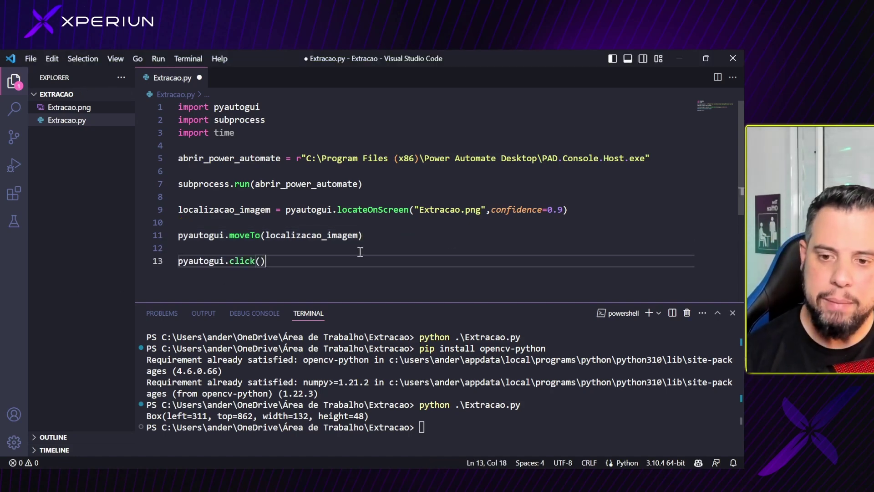
Switch to Power Automate, examine how the Extração ERP flow's context actions lead to Executar, and return to the script in Visual Studio Code
key("alt+Tab")
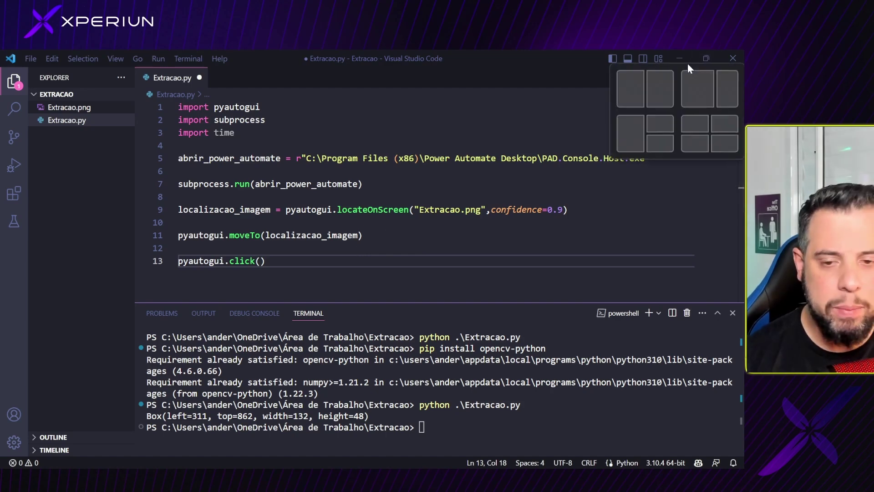
key("alt+Tab")
key("alt+Tab")
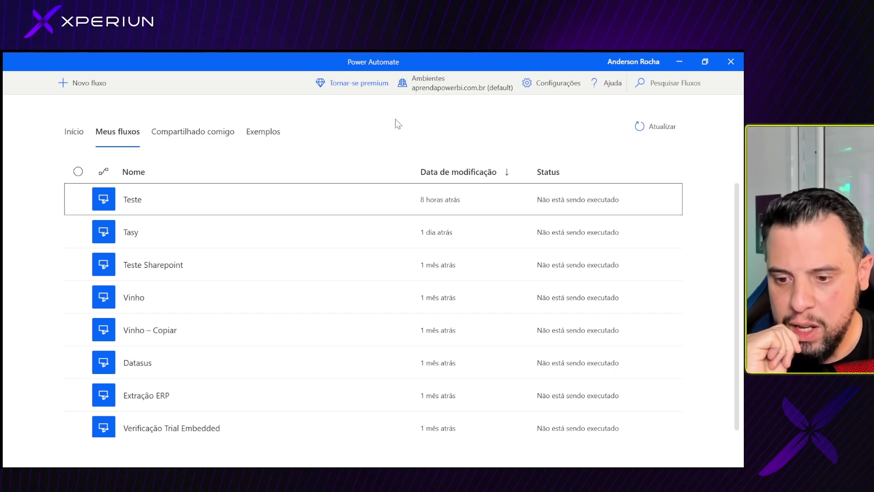
left_click(167, 397)
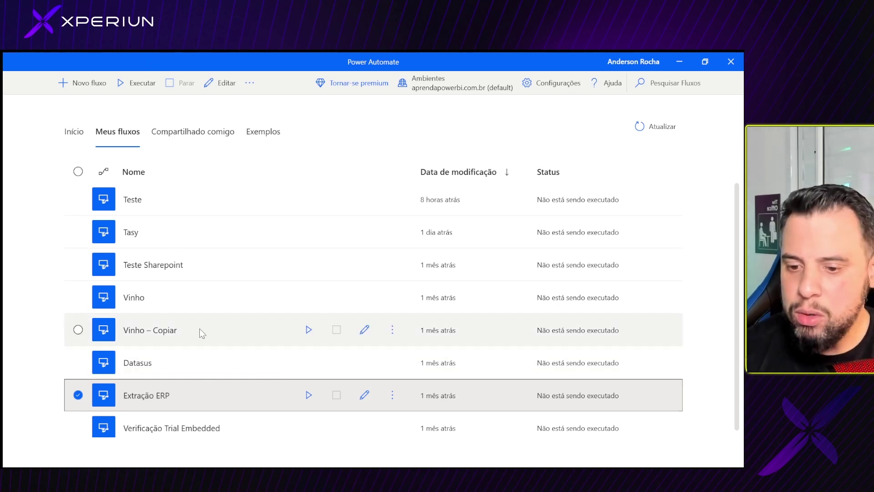
right_click(163, 395)
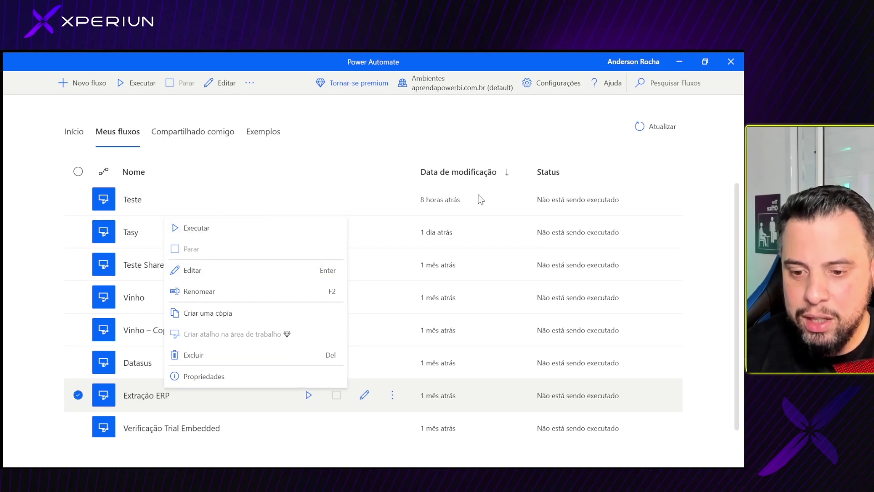
key("Escape")
right_click(160, 395)
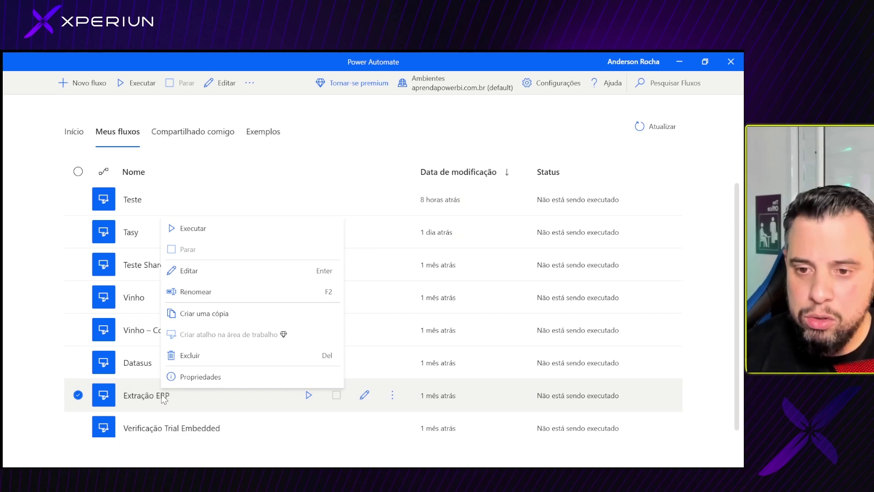
key("Down")
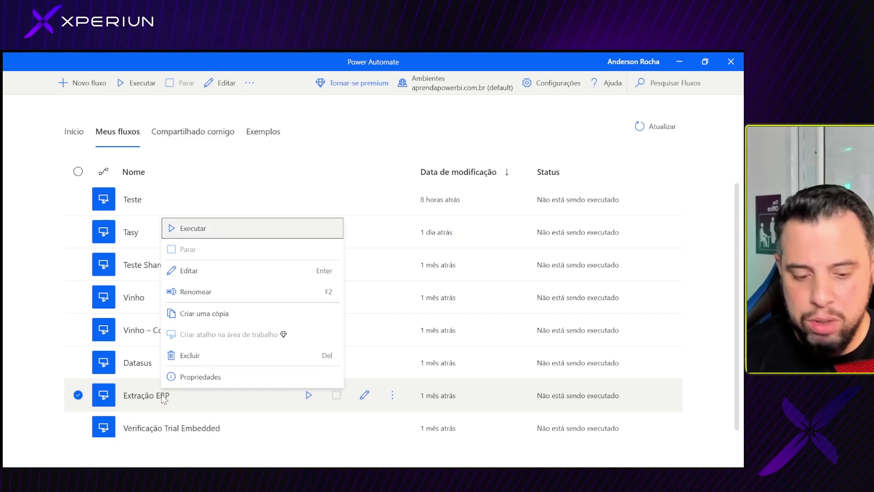
left_click(164, 399)
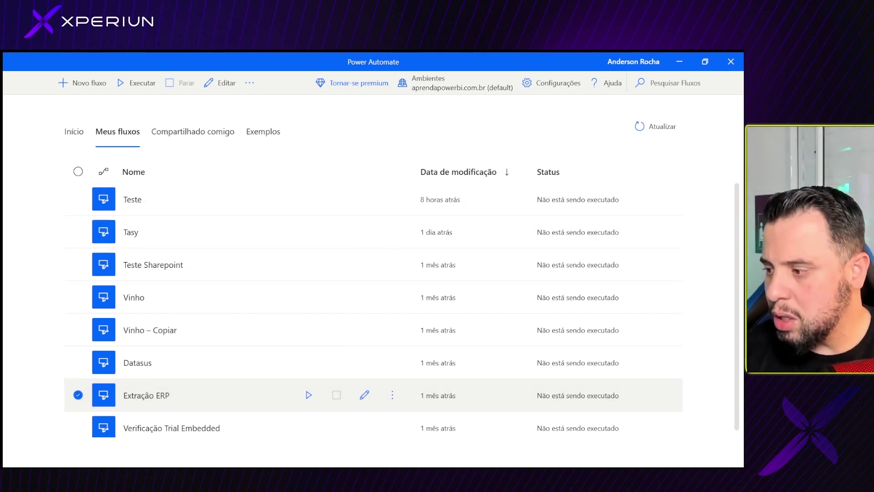
left_click(679, 61)
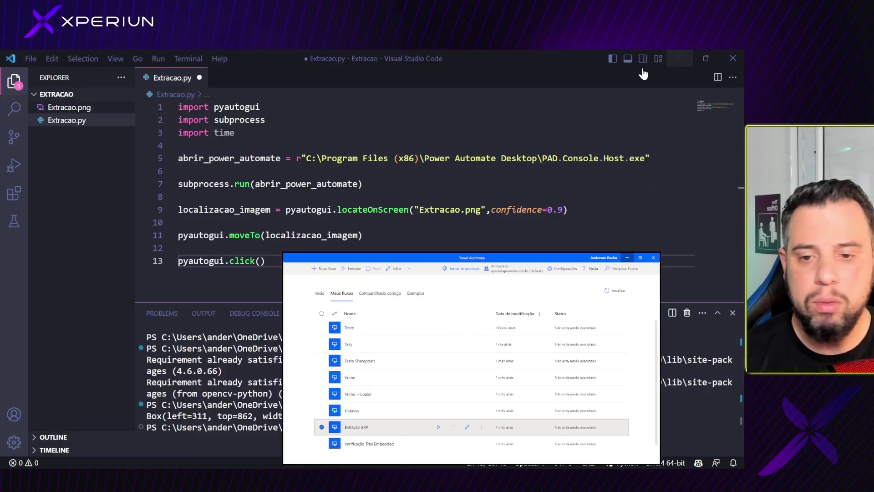
Change the call on line 13 to pyautogui.click(button='right')
left_click_drag(279, 261, 153, 257)
type("pyautogui.click(button='right')")
left_click(281, 261)
double_click(281, 261)
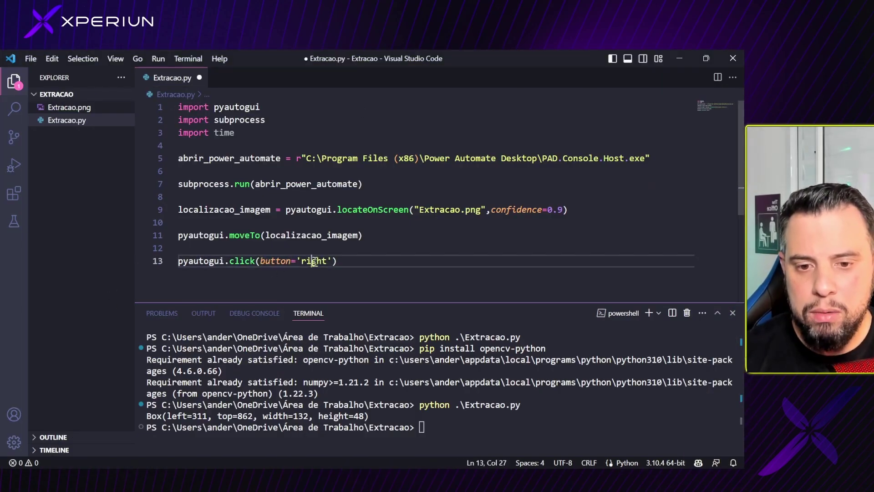
Add pyautogui.hotkey("down") two lines below the click call
left_click(364, 257)
key("Return")
key("Return")
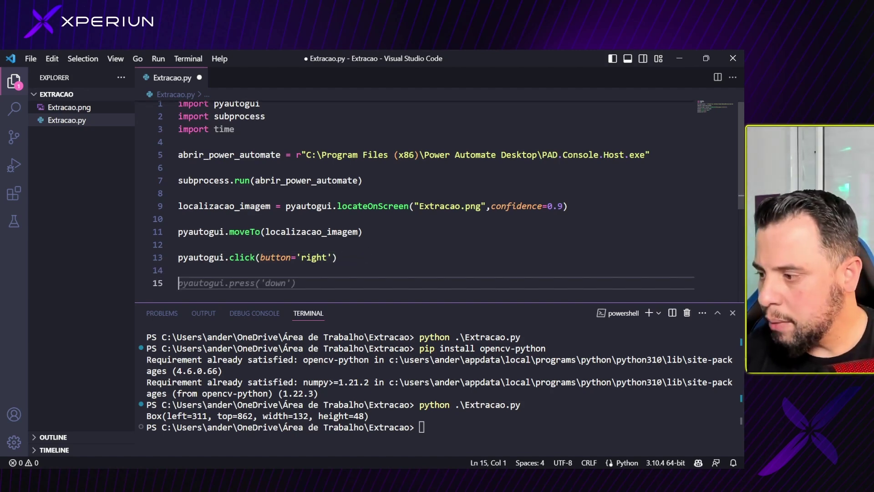
key("alt+Tab")
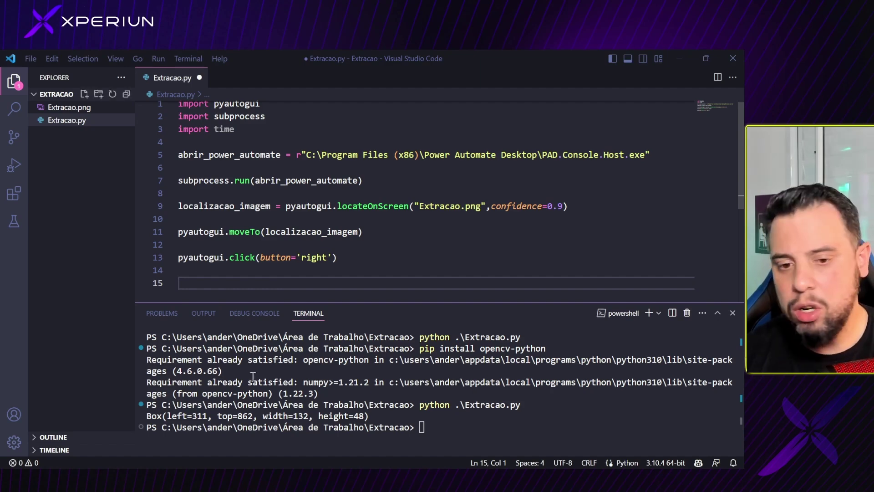
left_click(386, 260)
key("Return")
key("Return")
type("pyautogui.hotkey(\"down\")")
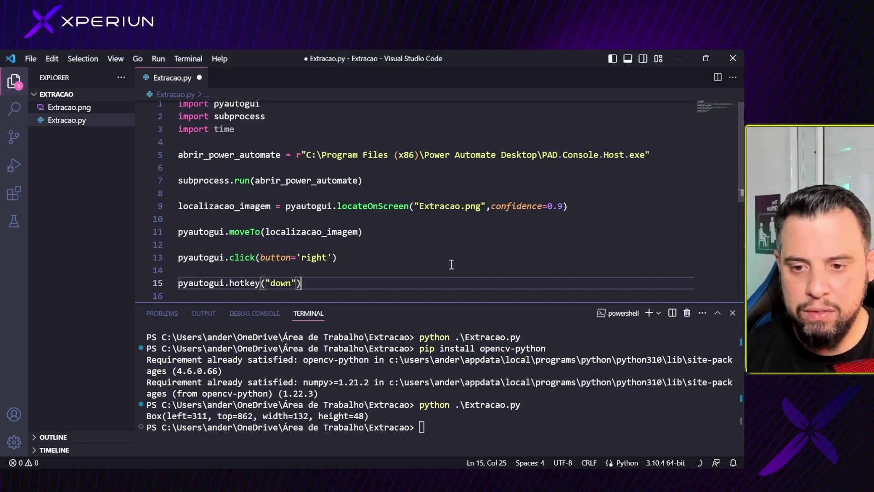
scroll(378, 259, "down", 2)
double_click(249, 239)
left_click(281, 239)
key("shift+Right")
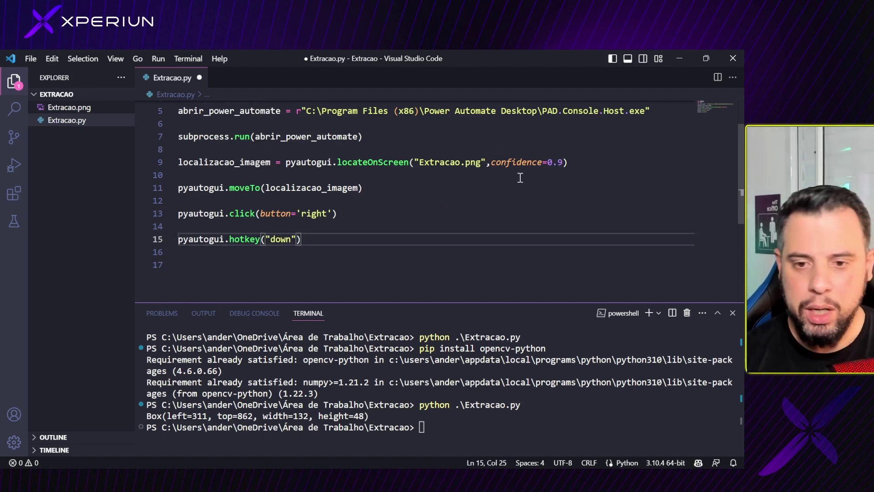
Add time.sleep(1) two lines below the hotkey call
key("Return")
key("Return")
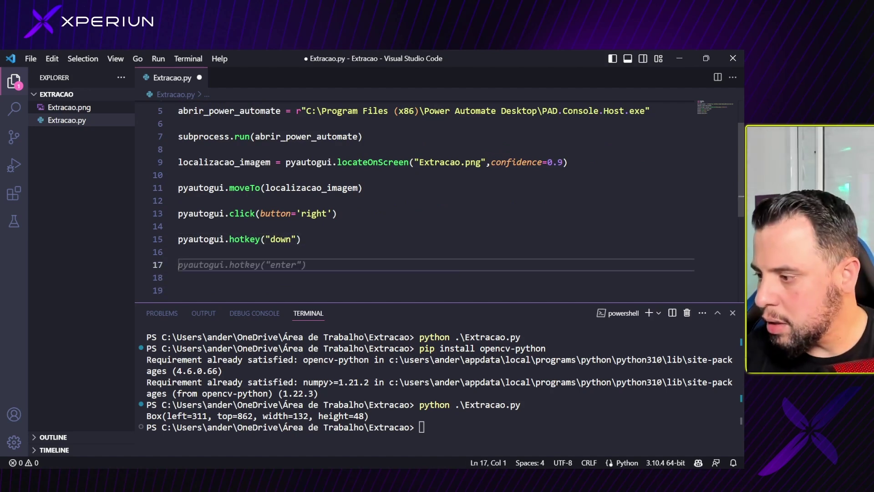
key("alt+Tab")
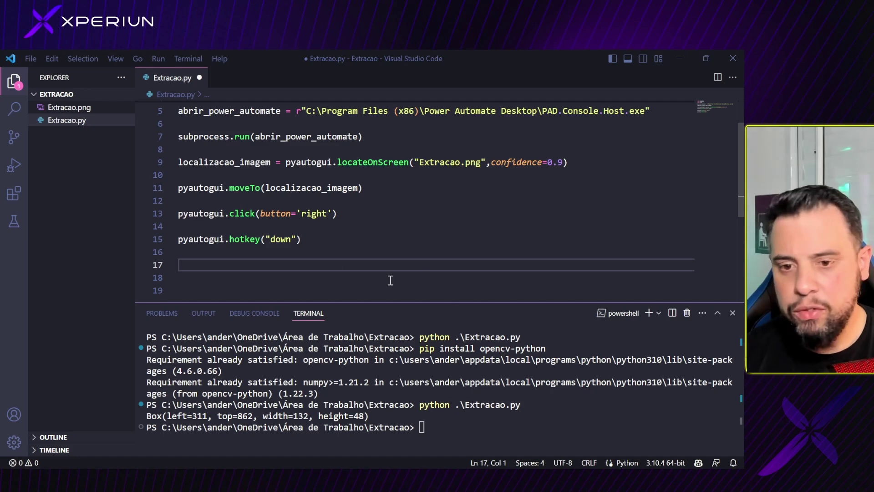
left_click(288, 264)
key("Tab")
left_click(218, 226)
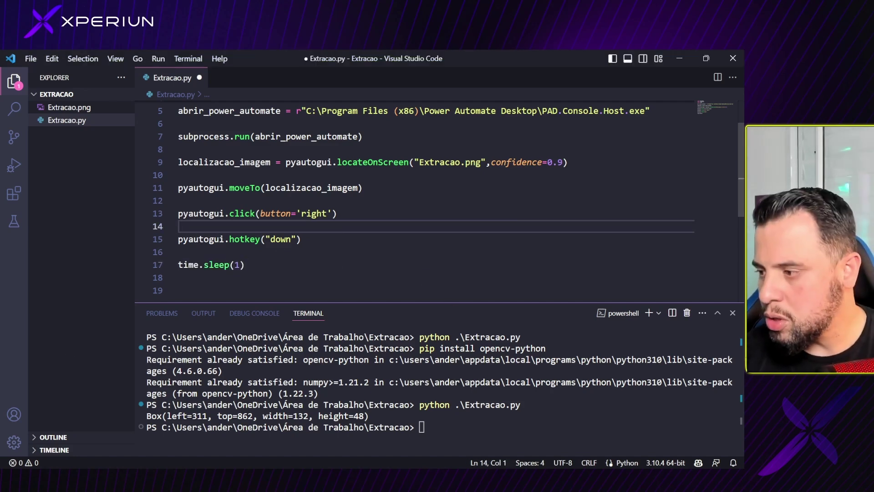
key("alt+Tab")
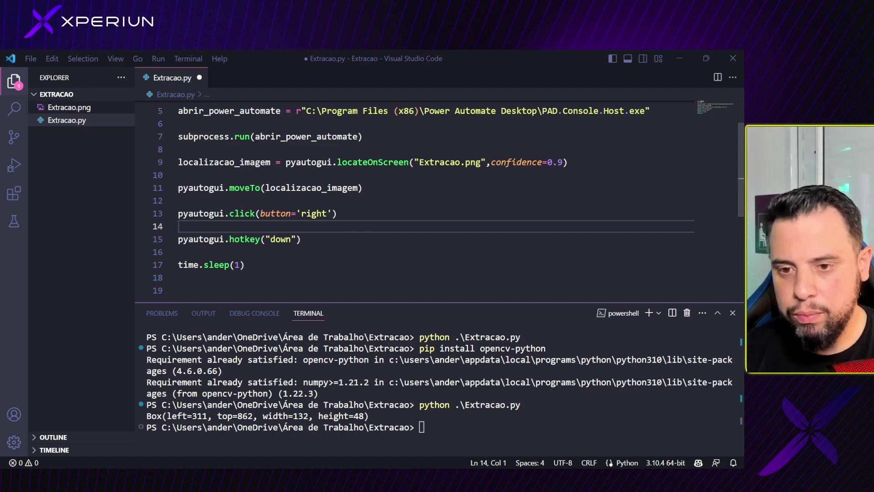
Copy the time.sleep(1) line and insert it between the click and hotkey calls, with blank lines around it
left_click(244, 264)
left_click_drag(245, 265, 178, 264)
key("ctrl+c")
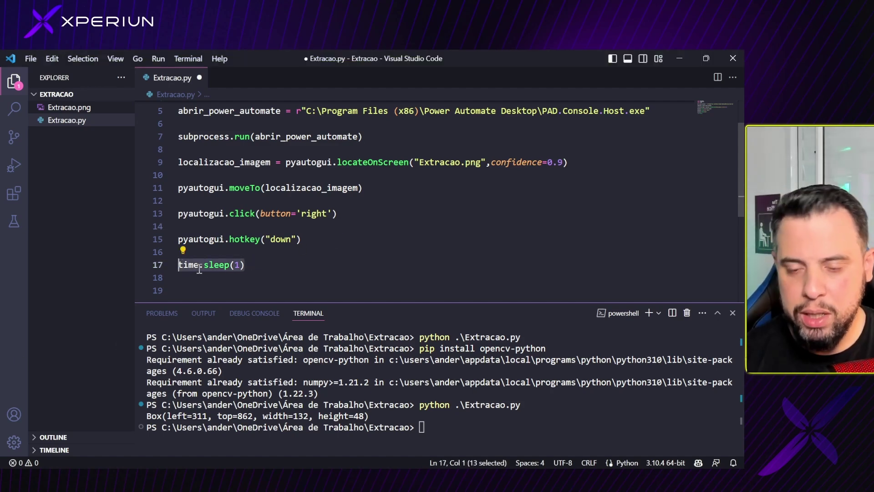
scroll(256, 259, "up", 2)
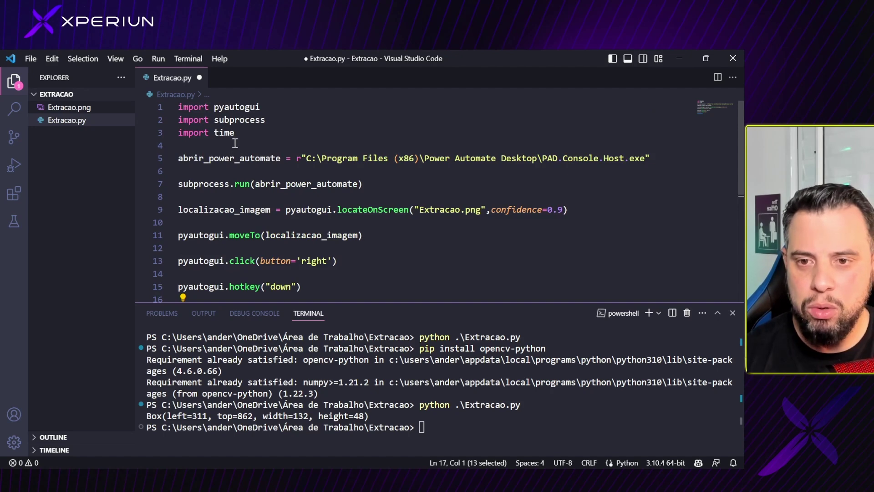
scroll(366, 247, "down", 2)
left_click(296, 186)
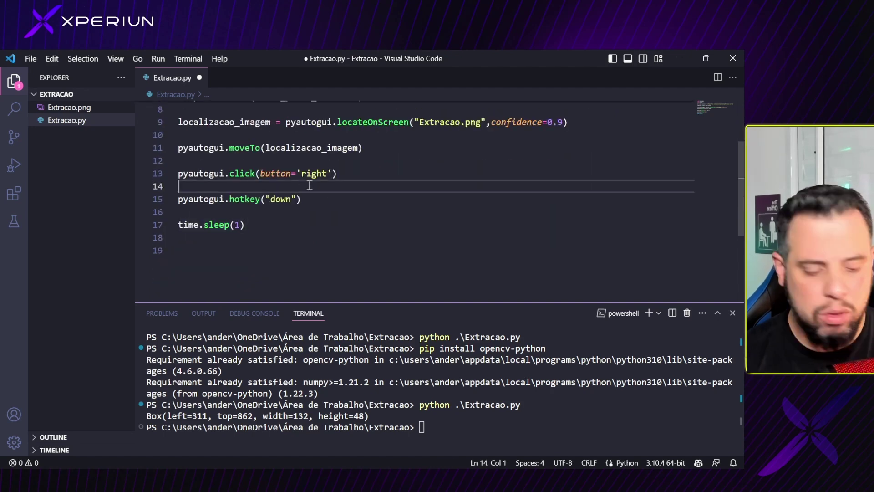
key("Return")
key("ctrl+v")
key("Return")
Insert another time.sleep(1) between the moveTo and click calls, with blank lines around it
scroll(307, 182, "up", 2)
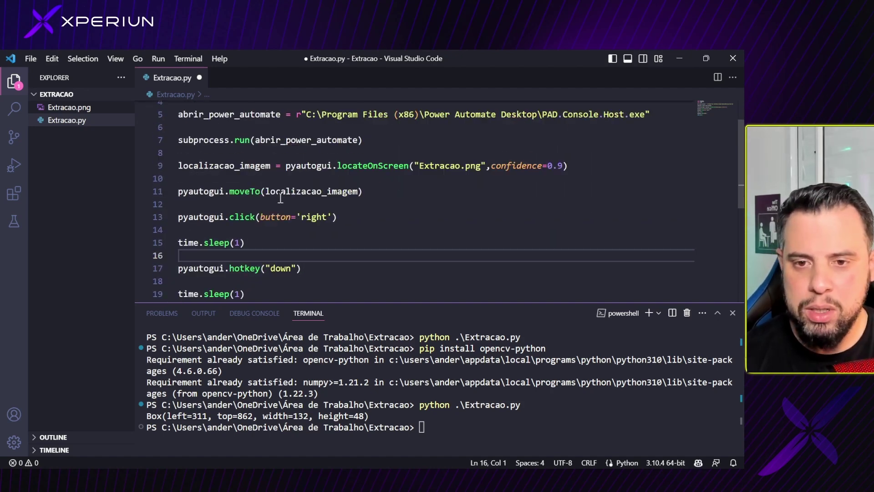
left_click(377, 202)
key("Return")
key("ctrl+v")
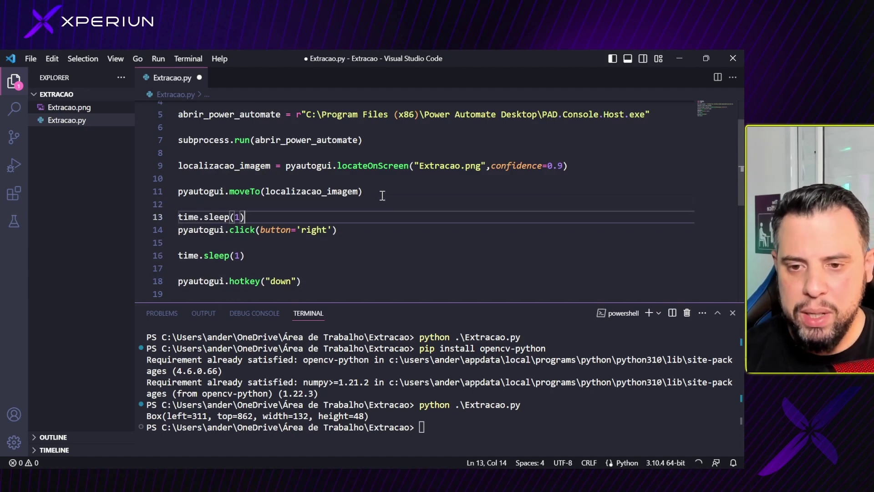
key("Return")
scroll(364, 237, "down", 3)
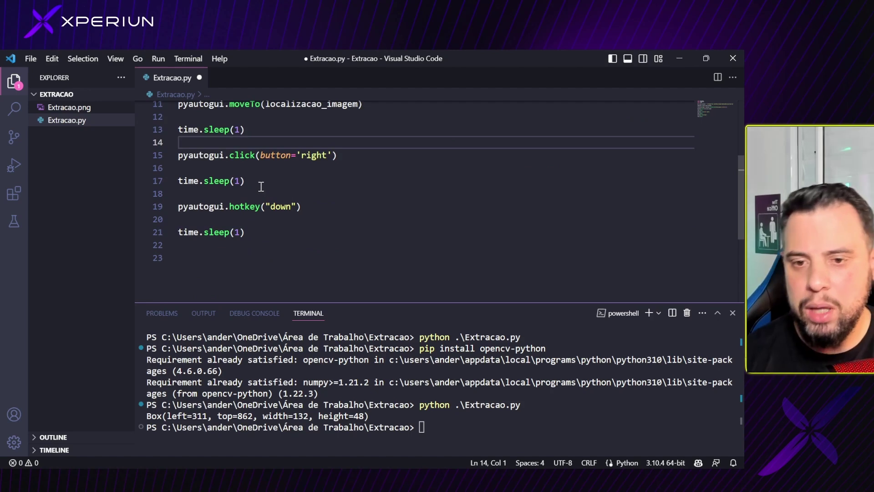
Add pyautogui.hotkey("enter") two lines below the last time.sleep(1) and save Extracao.py
double_click(237, 181)
left_click(335, 206)
left_click(355, 245)
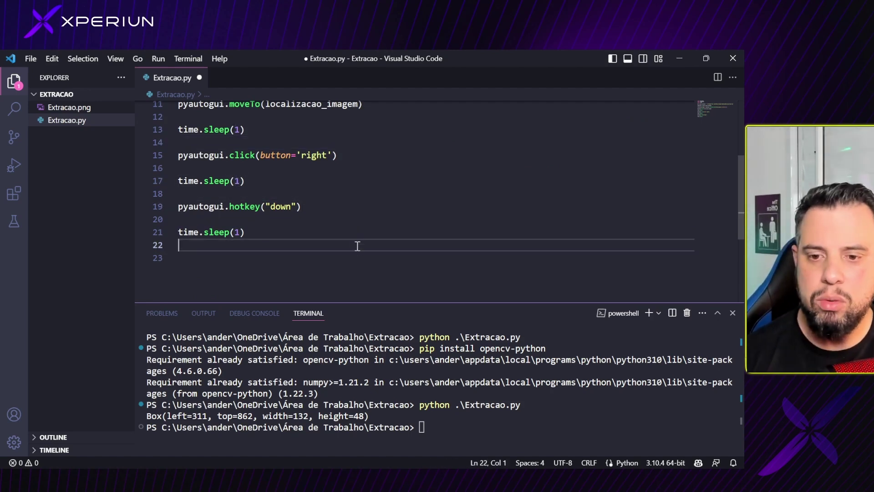
key("Return")
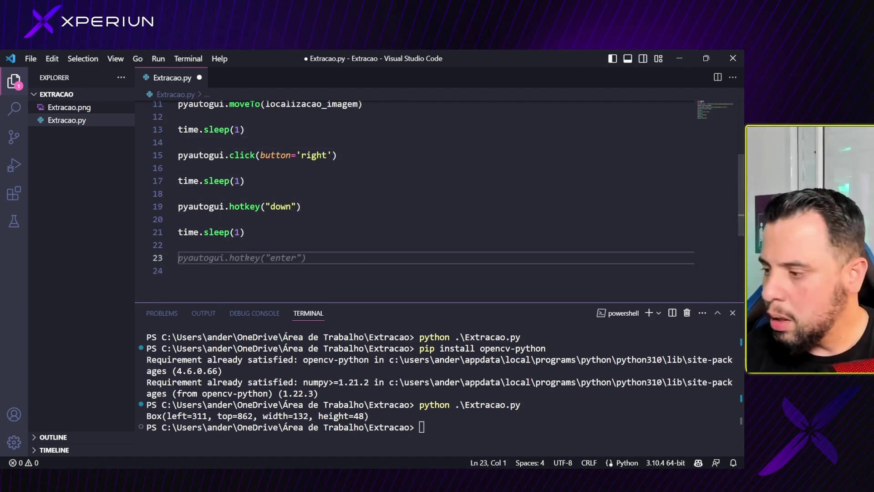
key("alt+Tab")
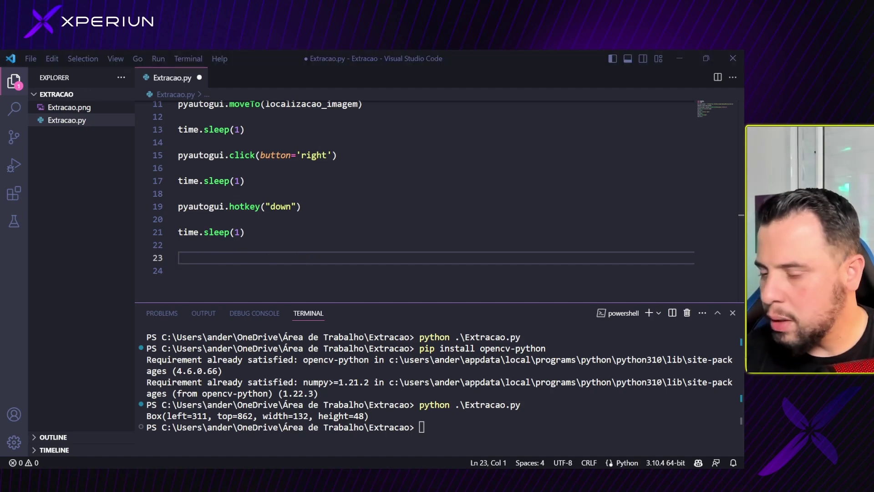
left_click(202, 263)
key("Tab")
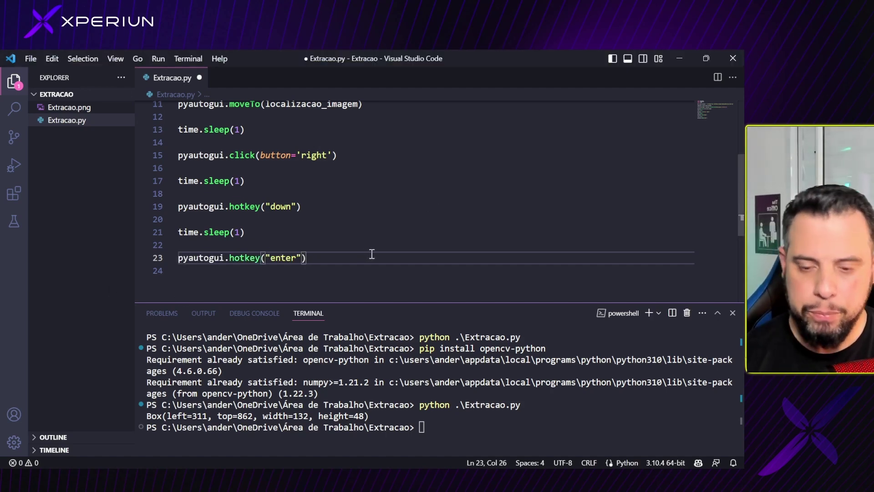
key("ctrl+s")
Review the script from the imports to the final enter hotkey, with the editor area enlarged over the terminal
scroll(355, 241, "up", 4)
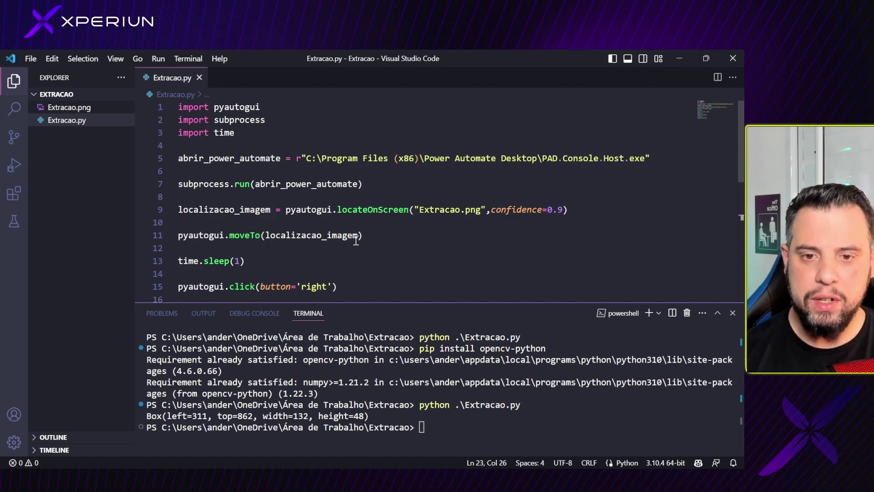
scroll(378, 273, "down", 1)
left_click_drag(394, 302, 384, 340)
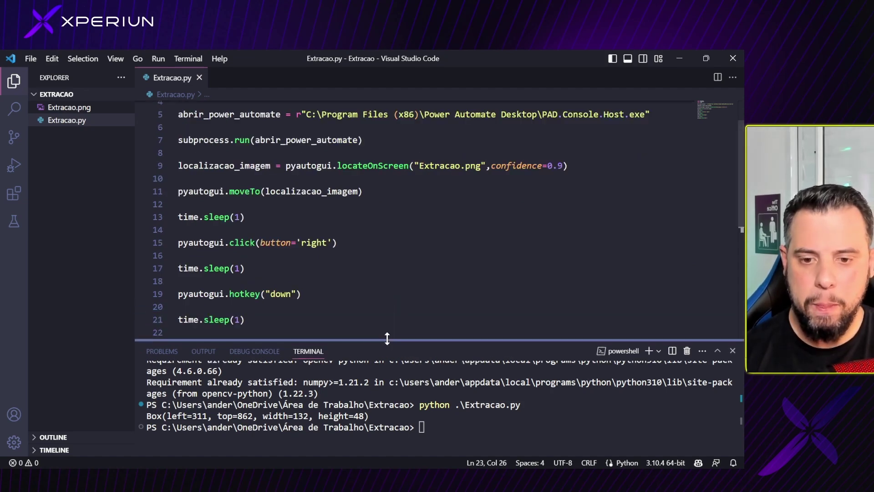
left_click(372, 315)
scroll(372, 316, "down", 2)
scroll(372, 314, "up", 4)
scroll(372, 312, "down", 2)
scroll(372, 312, "down", 2)
scroll(372, 312, "up", 4)
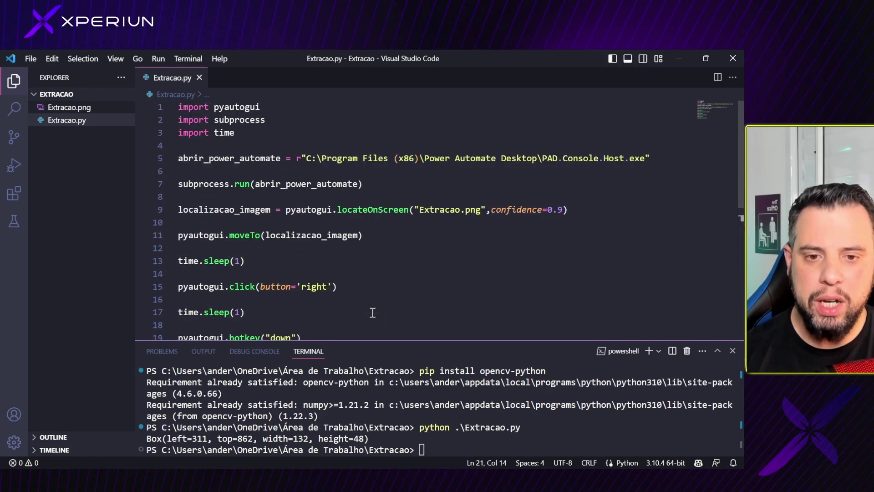
scroll(372, 312, "down", 2)
scroll(371, 305, "up", 1)
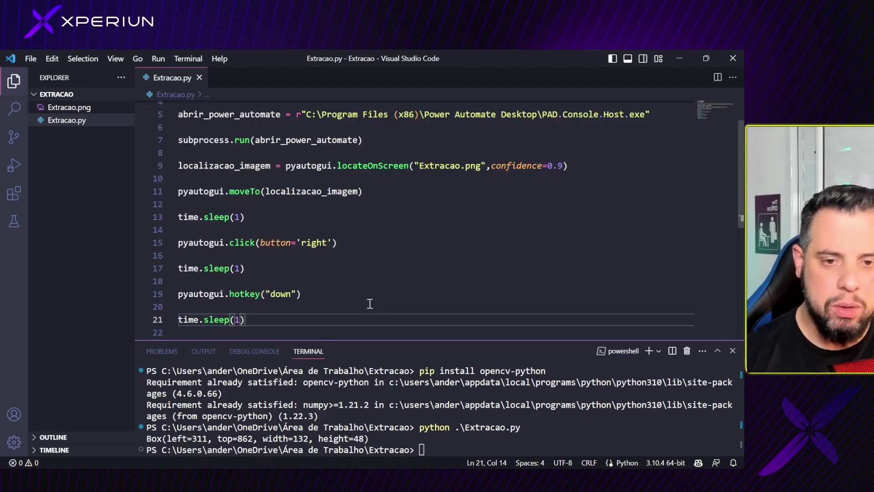
scroll(371, 300, "down", 1)
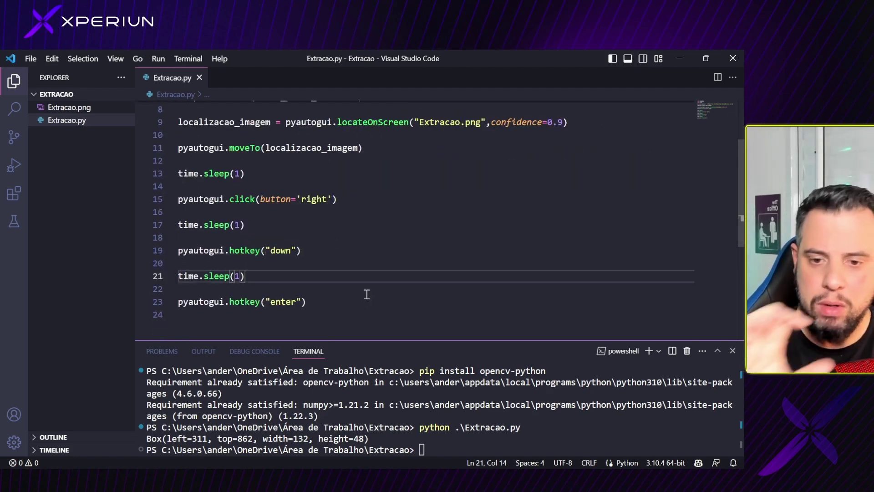
scroll(455, 154, "up", 1)
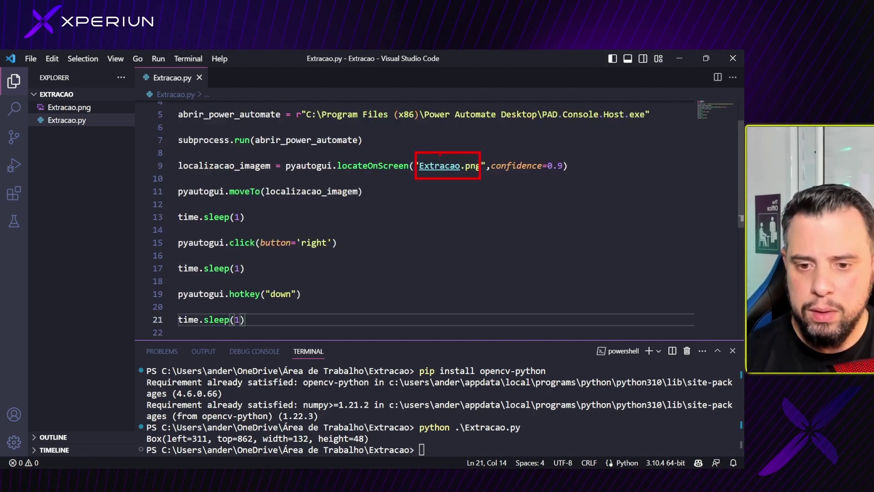
scroll(344, 213, "down", 1)
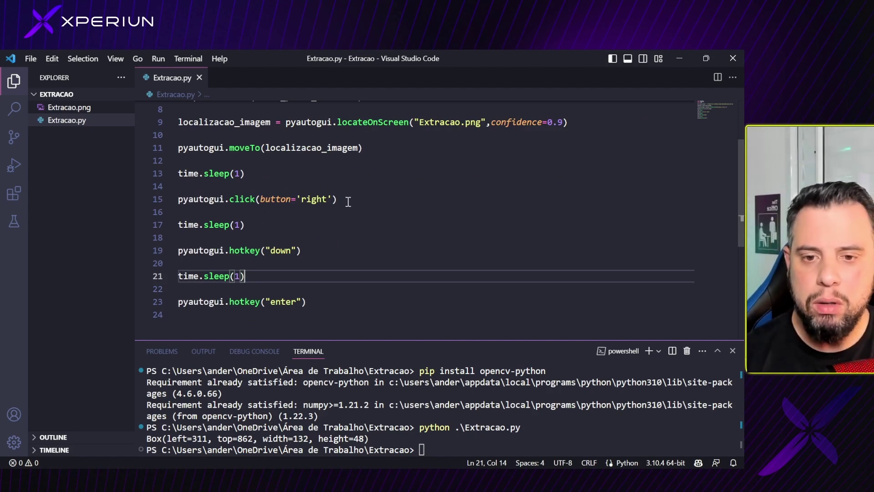
left_click(404, 287)
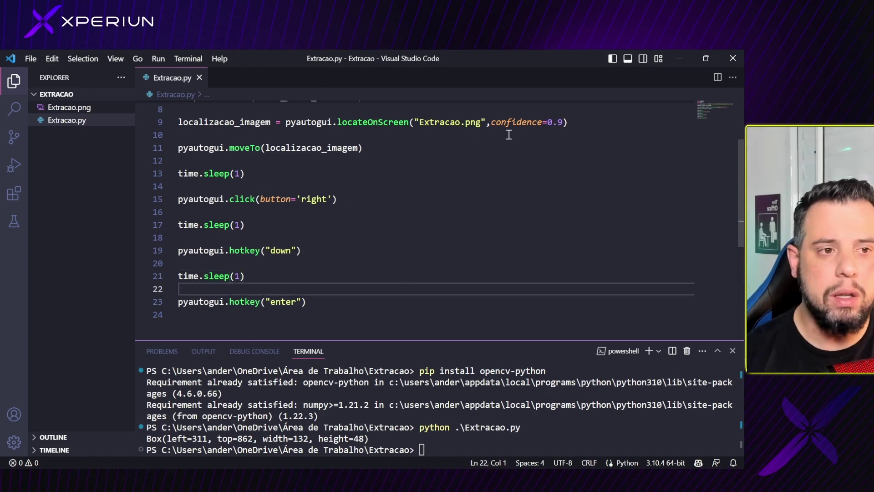
Close the Power Automate window, then run python .\Extracao.py in the terminal to launch the Extração ERP flow
left_click(588, 456)
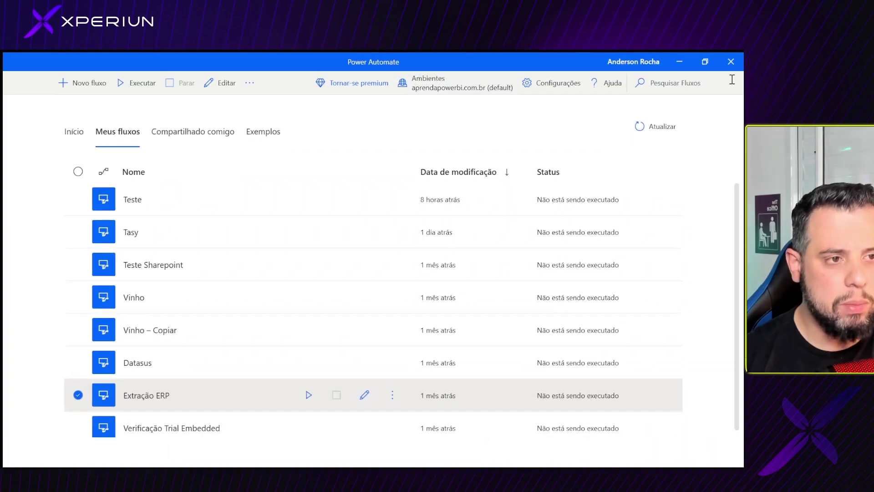
left_click(733, 59)
left_click(514, 277)
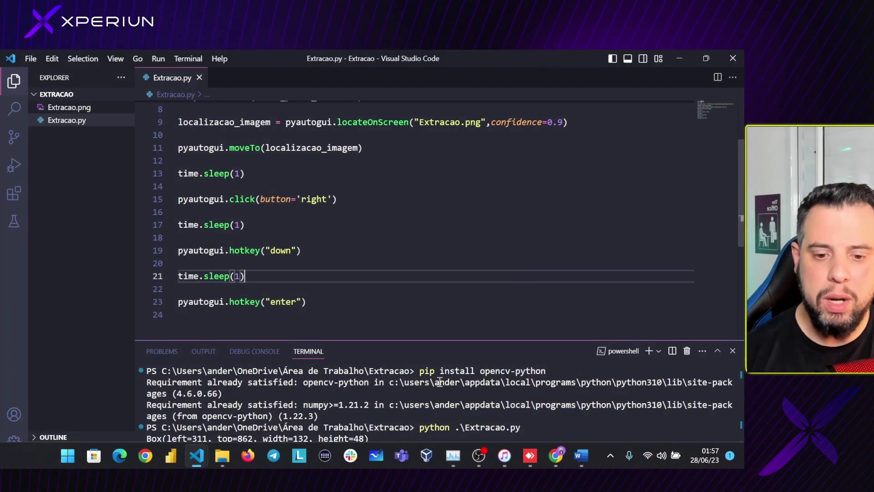
key("Up")
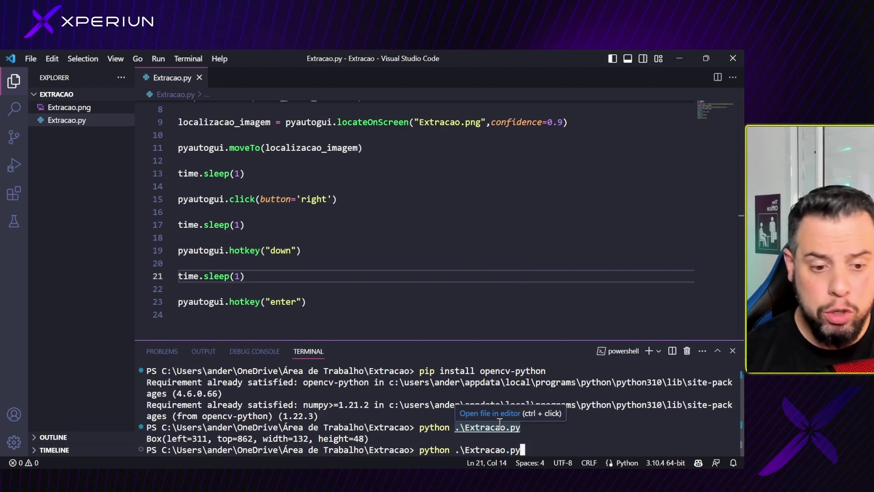
key("Return")
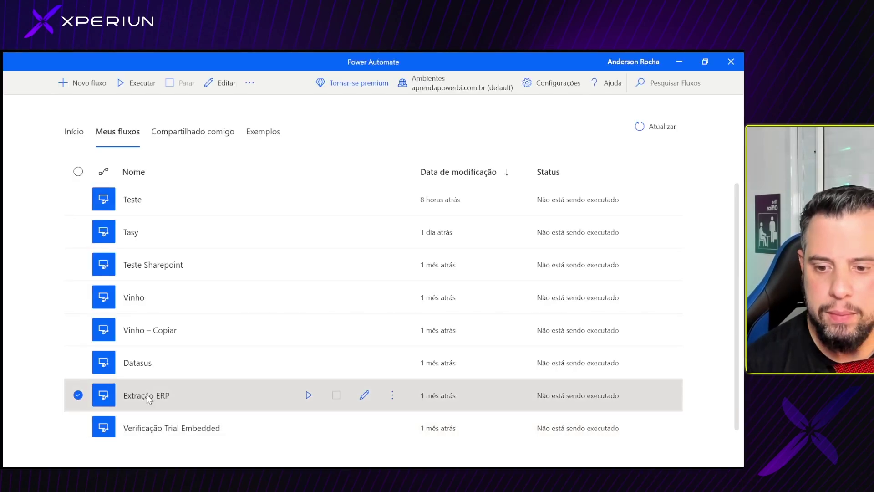
right_click(149, 398)
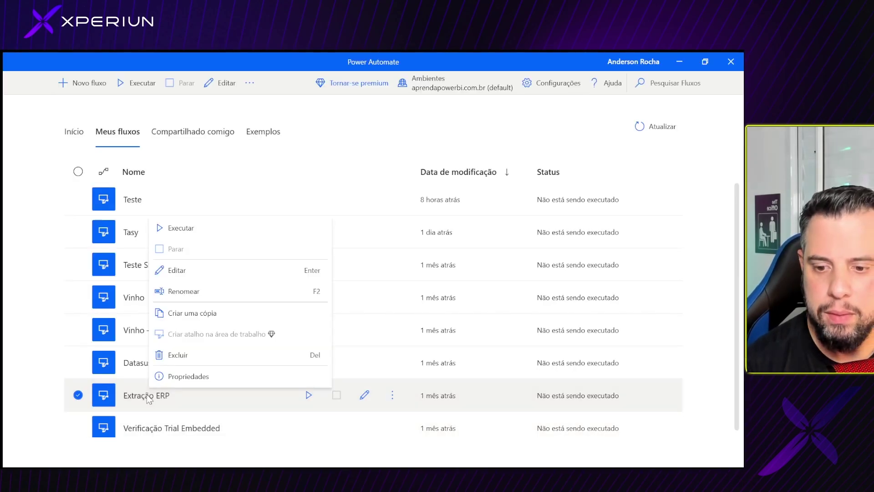
key("Down")
key("Return")
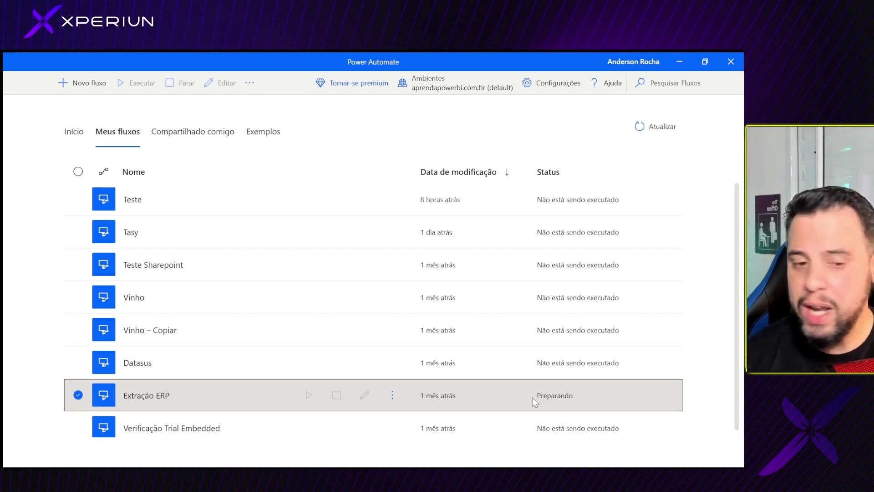
Return to Visual Studio Code and dismiss the TOTVS connection error dialog
key("alt+Tab")
scroll(337, 147, "up", 3)
left_click_drag(443, 340, 443, 354)
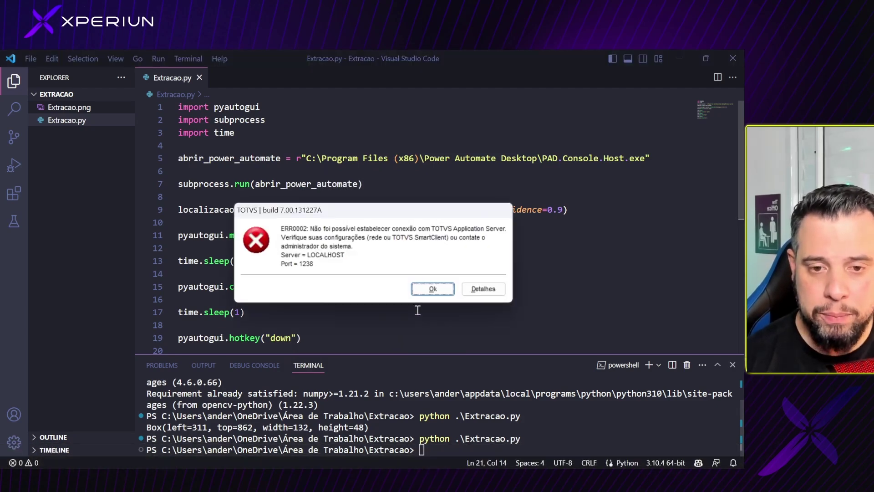
left_click_drag(356, 213, 323, 213)
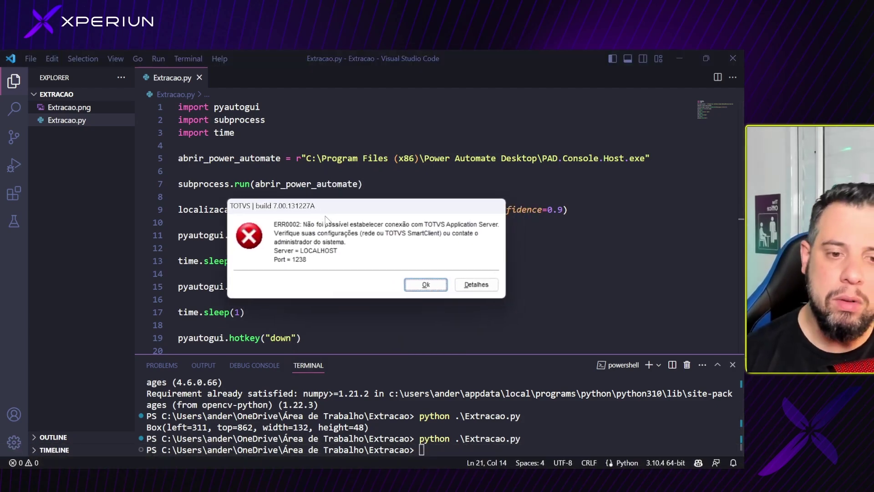
left_click(421, 286)
Shrink the terminal area so the editor shows the script down to the enter hotkey line
scroll(407, 267, "down", 2)
scroll(407, 268, "up", 2)
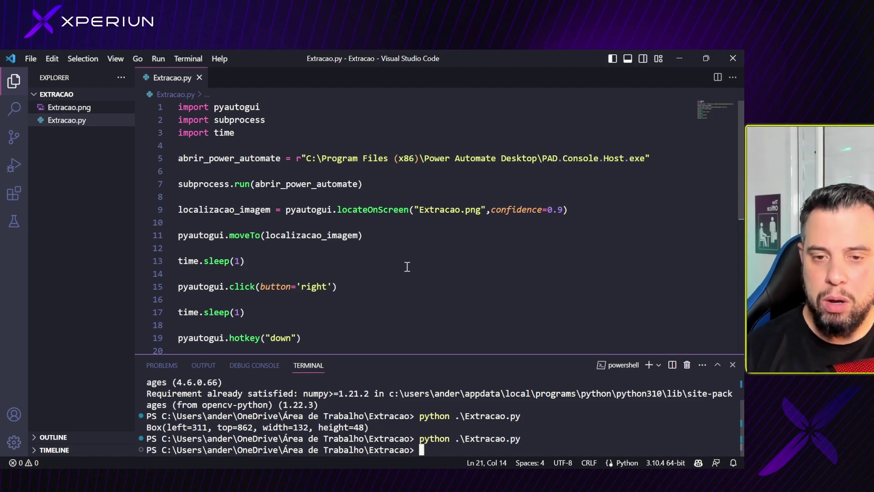
key("ctrl+s")
left_click(383, 273)
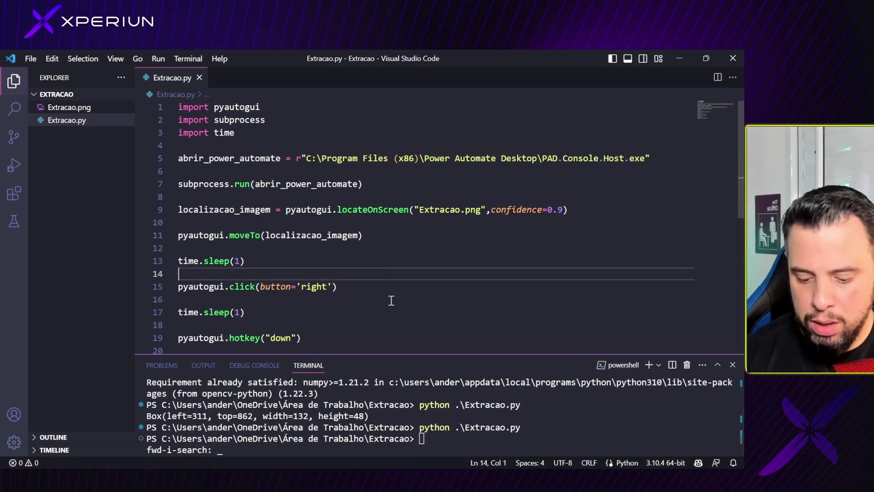
left_click_drag(413, 354, 426, 402)
left_click(440, 338)
Switch to Power Automate and compare the Início page with Meus fluxos, examining the Extração ERP entry and its status
key("alt+Tab")
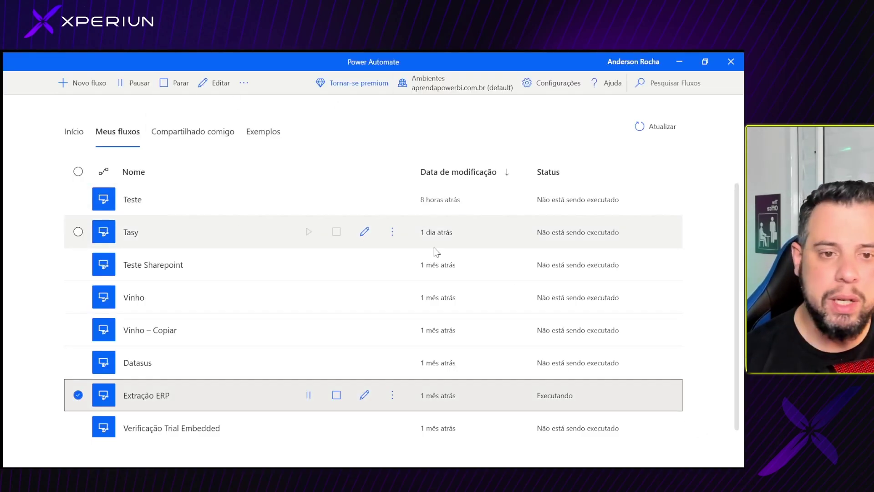
left_click(73, 131)
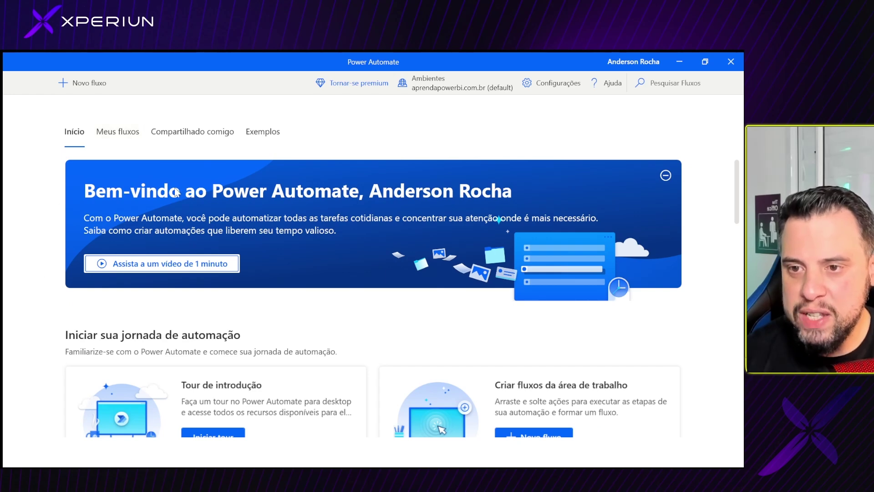
left_click(117, 131)
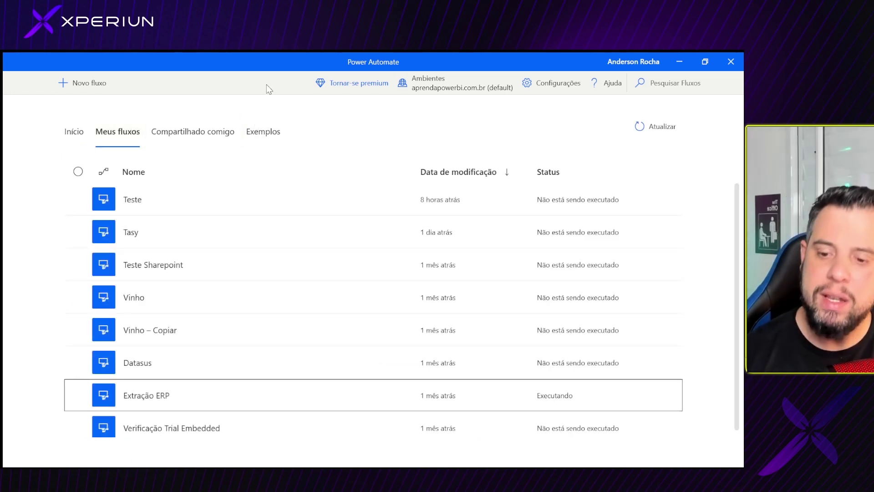
mouse_move(149, 386)
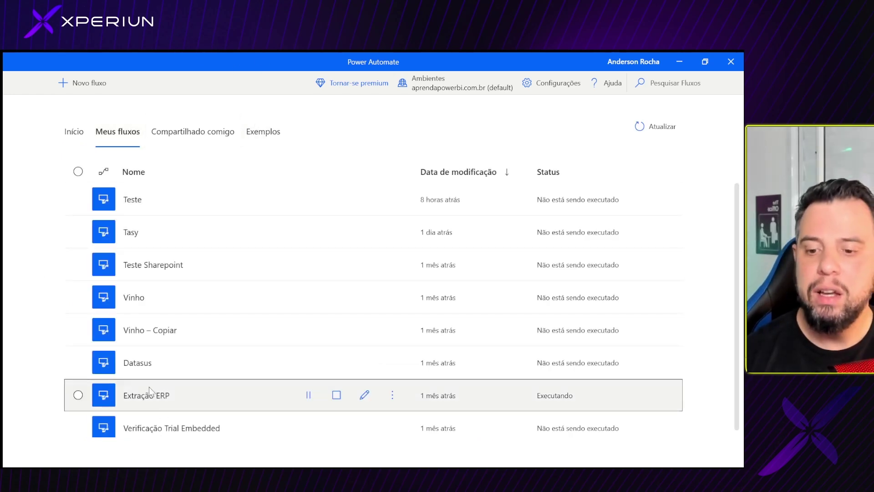
key("ctrl+1")
left_click(167, 403)
left_click_drag(74, 365, 214, 409)
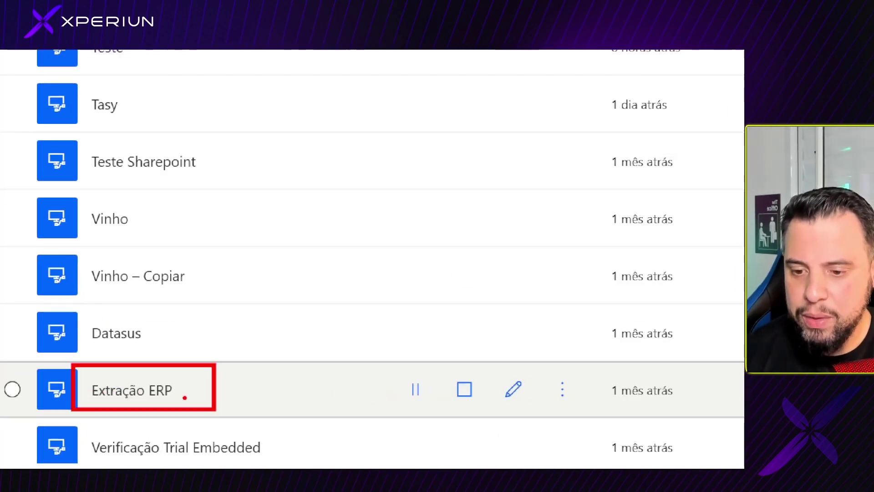
key("Escape")
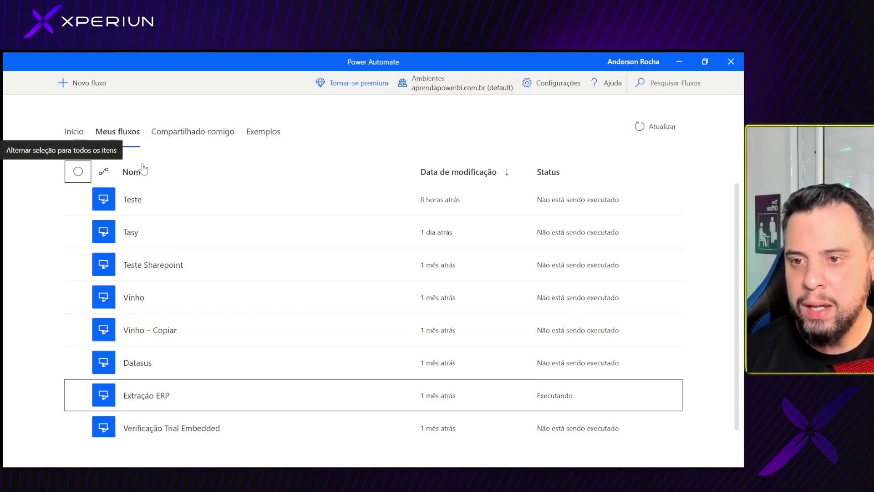
left_click(74, 133)
left_click(133, 136)
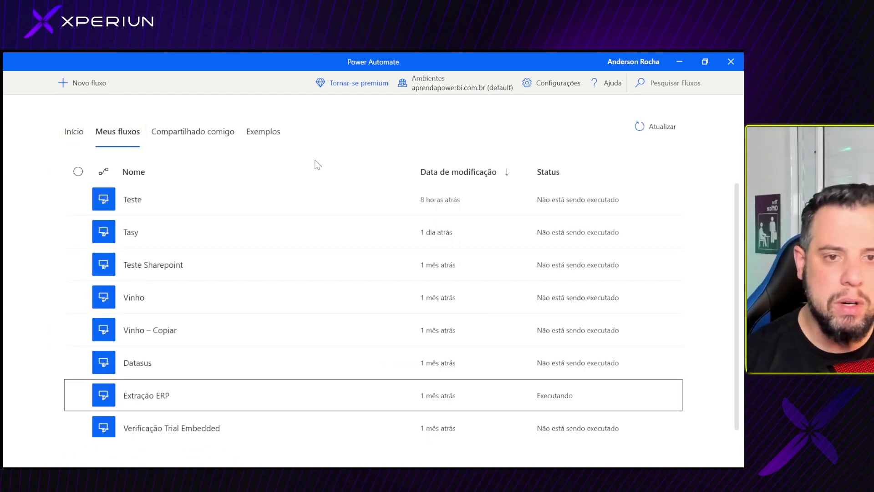
Switch back to Visual Studio Code and read through the finished Extracao.py script
key("alt+Tab")
left_click(408, 238)
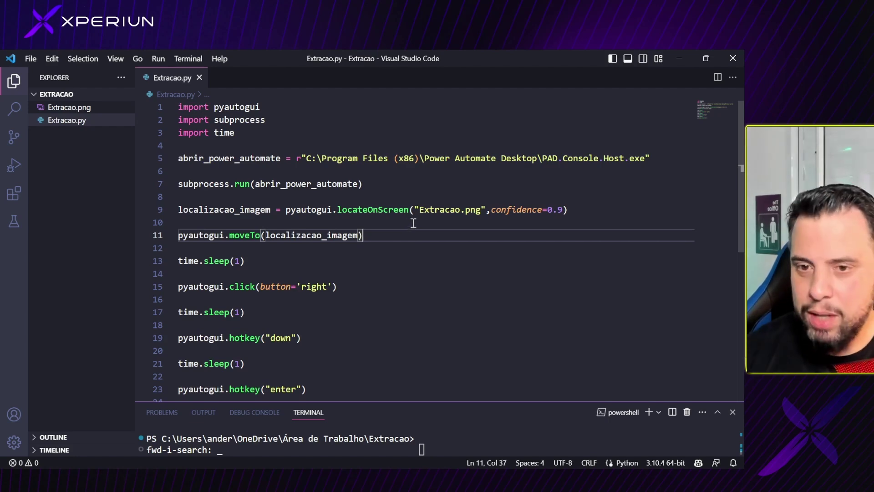
scroll(414, 220, "down", 1)
scroll(429, 242, "up", 1)
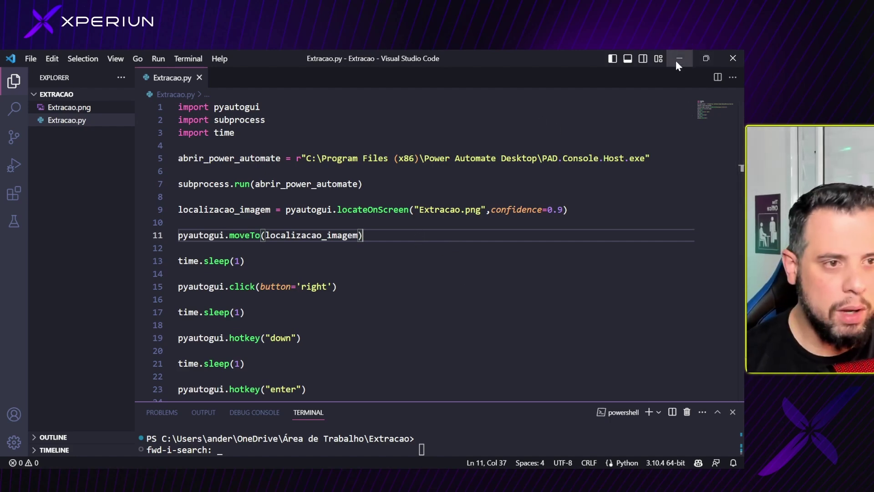
left_click(446, 249)
left_click(449, 240)
scroll(461, 260, "down", 2)
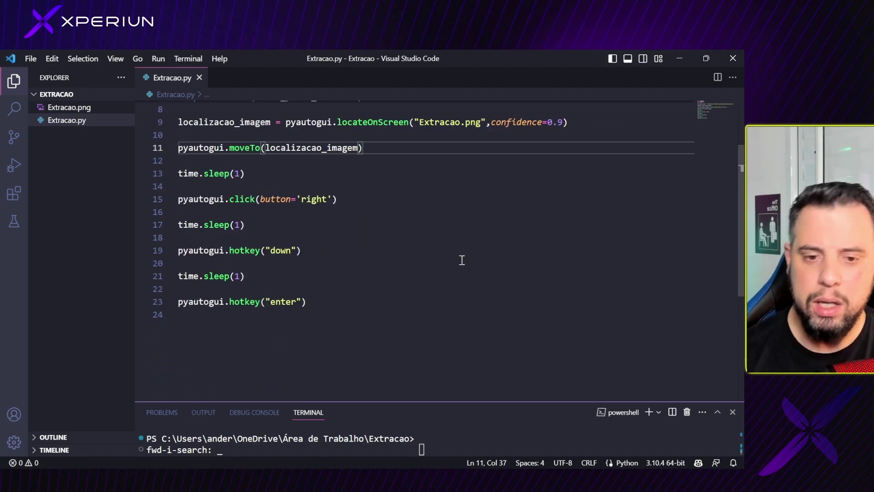
scroll(461, 258, "up", 2)
scroll(445, 250, "down", 2)
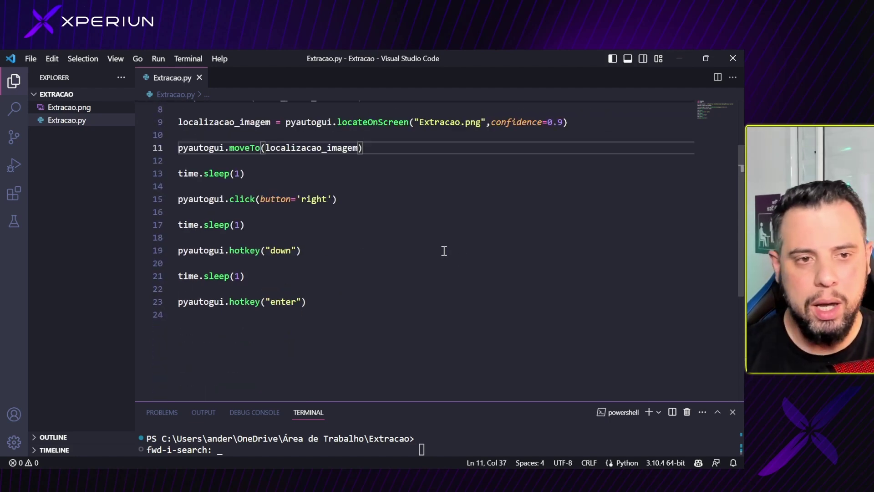
scroll(443, 251, "up", 2)
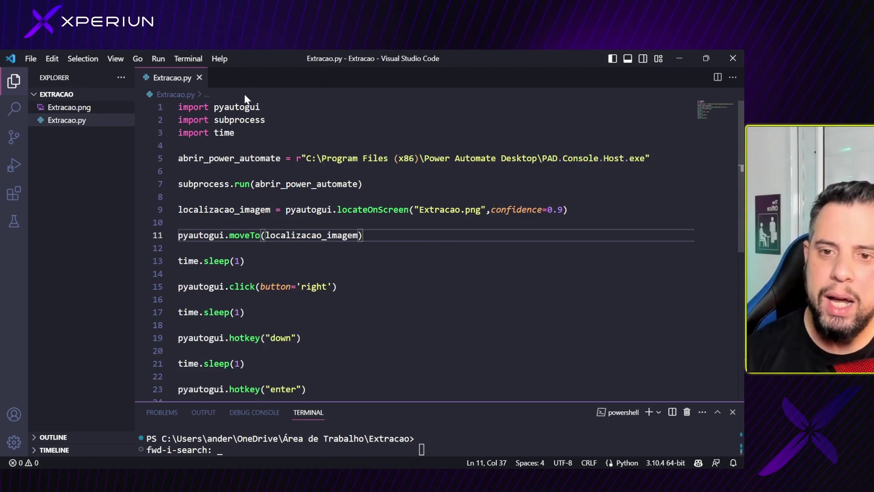
Examine the pyautogui, subprocess and time imports and highlight every use of pyautogui in the script
left_click(219, 107)
left_click(241, 119)
left_click(256, 133)
left_click_drag(256, 135, 225, 109)
double_click(237, 108)
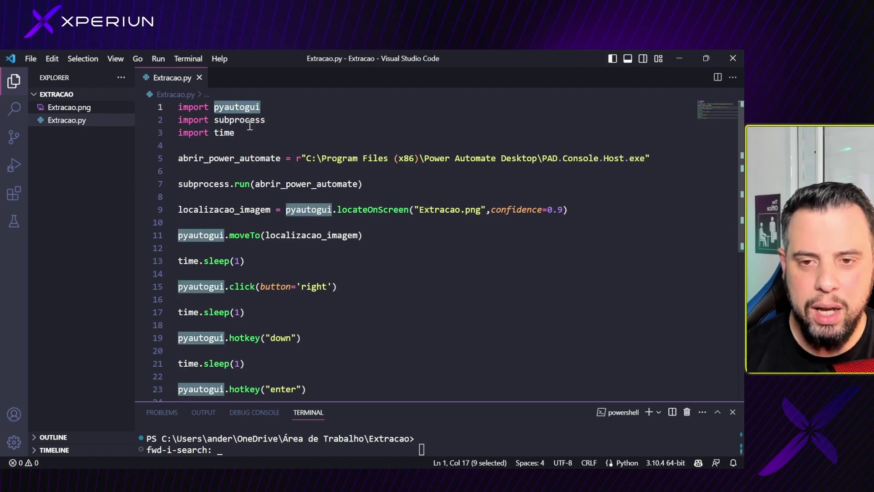
Recheck the subprocess and pyautogui imports in the script and clear the highlighting
double_click(249, 120)
double_click(227, 107)
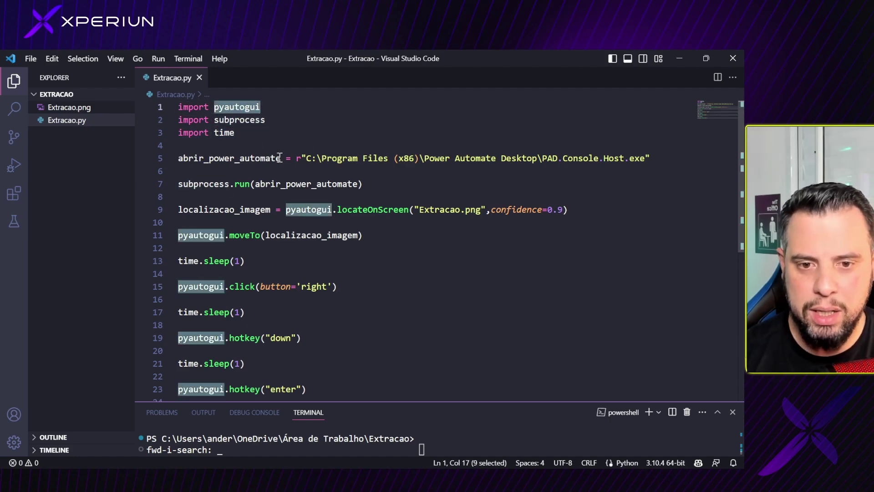
left_click(422, 197)
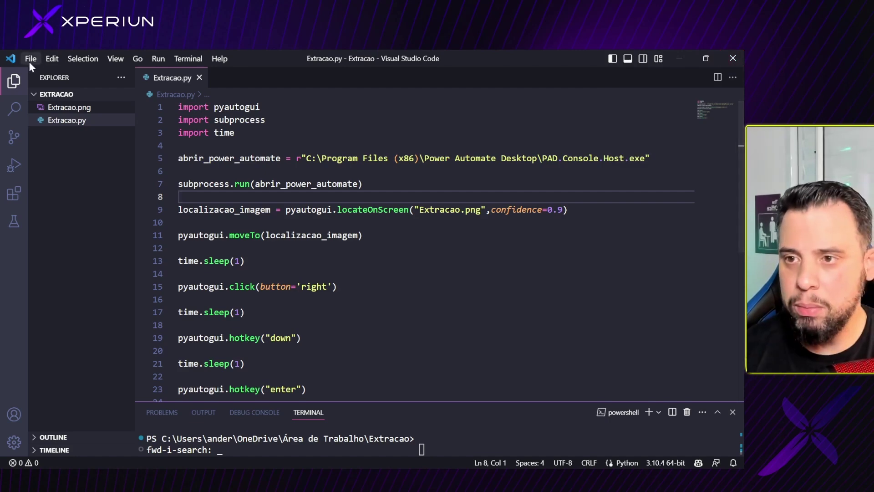
Minimize the code editor and Power Automate, move the Extracao folder across the desktop and open it
left_click(682, 59)
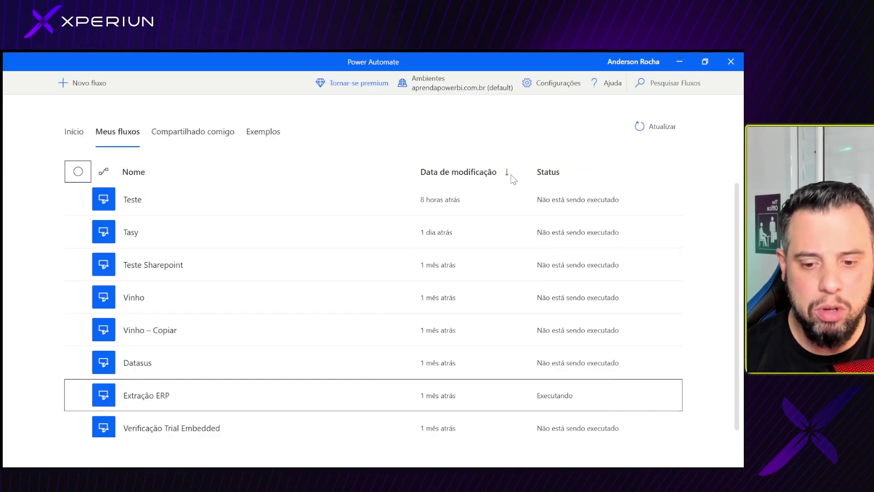
left_click(681, 62)
left_click_drag(63, 169, 151, 169)
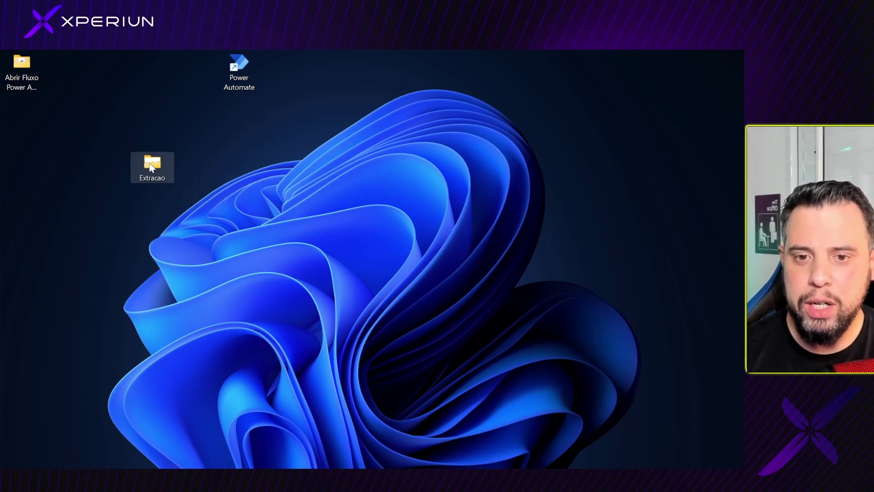
double_click(151, 166)
Display the Extracao folder's contents in the Detalhes view
right_click(314, 198)
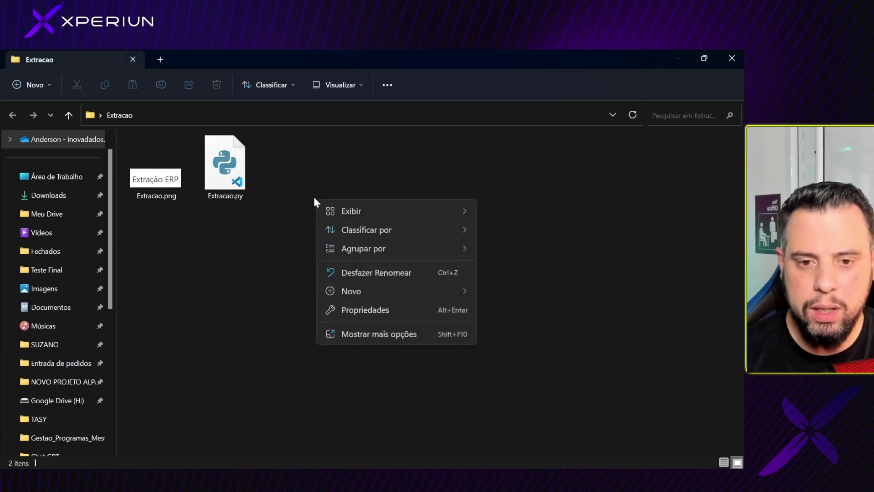
mouse_move(438, 211)
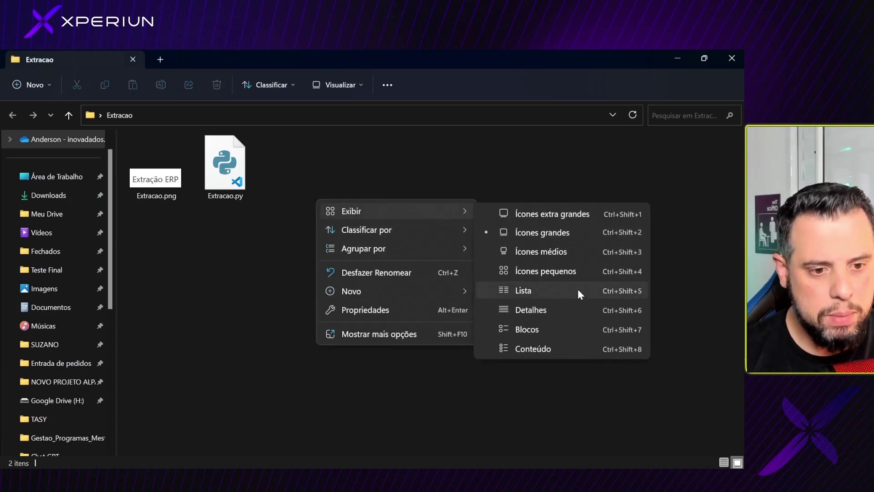
left_click(576, 309)
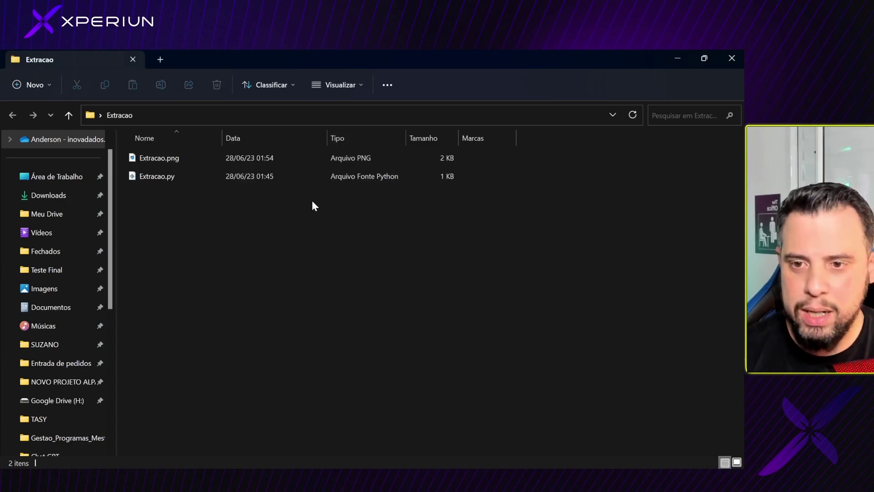
Create a new text document (Documento de Texto) in the Extracao folder
right_click(163, 222)
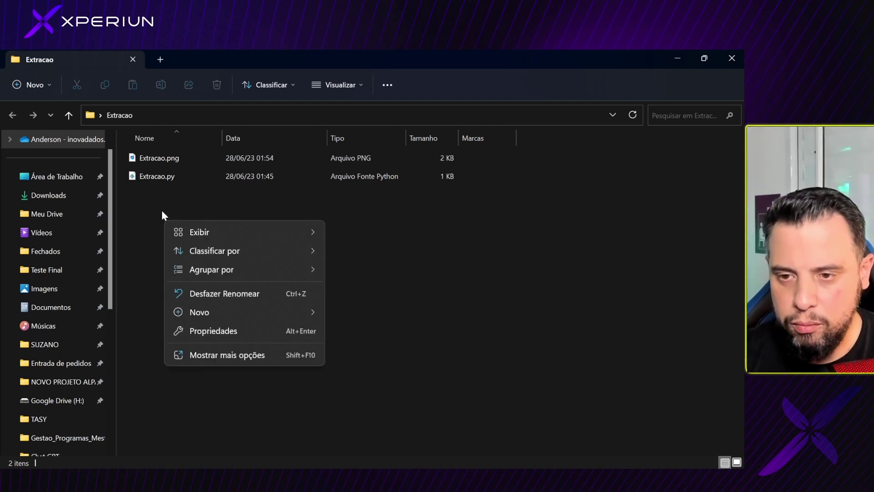
left_click(237, 357)
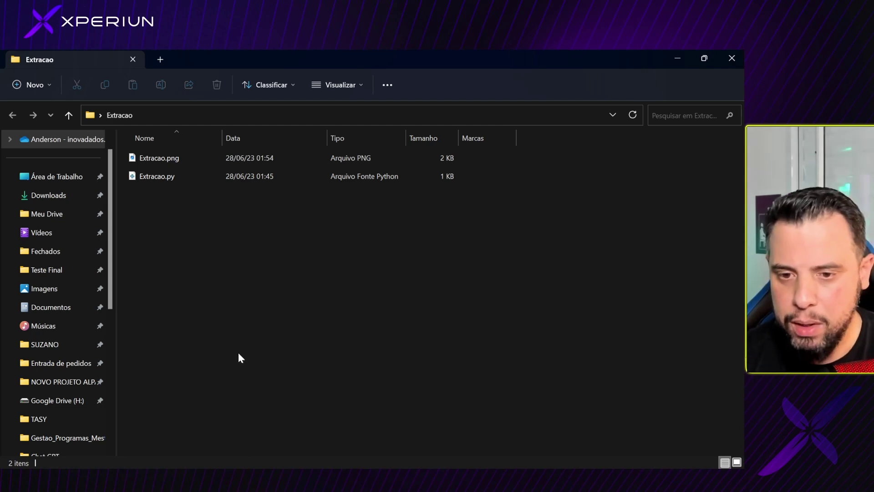
left_click(194, 269)
right_click(198, 257)
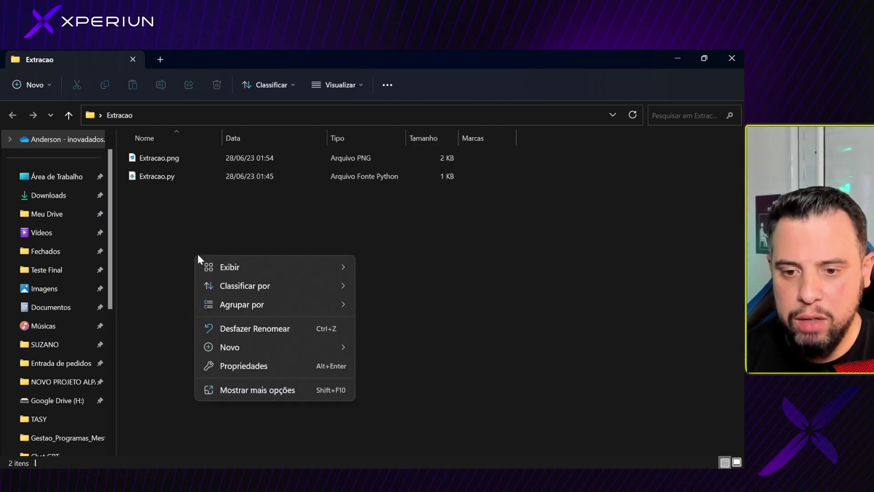
left_click(267, 390)
mouse_move(351, 363)
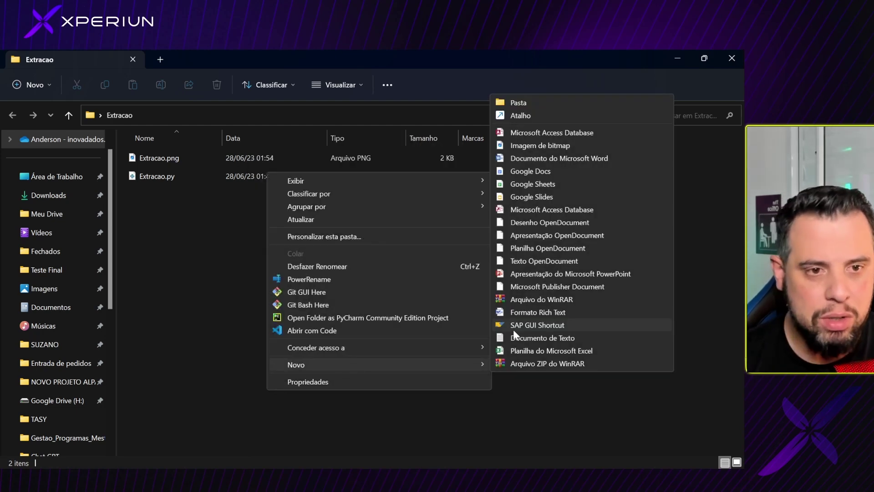
left_click(547, 337)
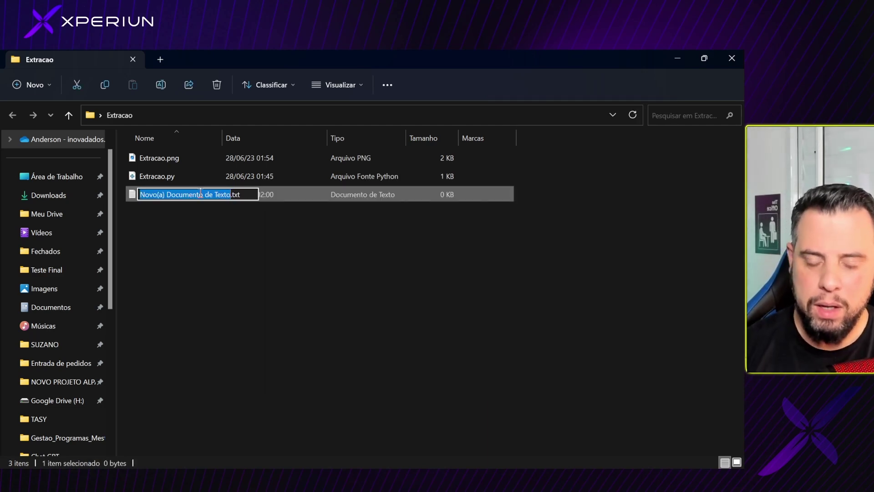
Name the new file Extracao.bat, replacing its .txt extension
type("Extrac")
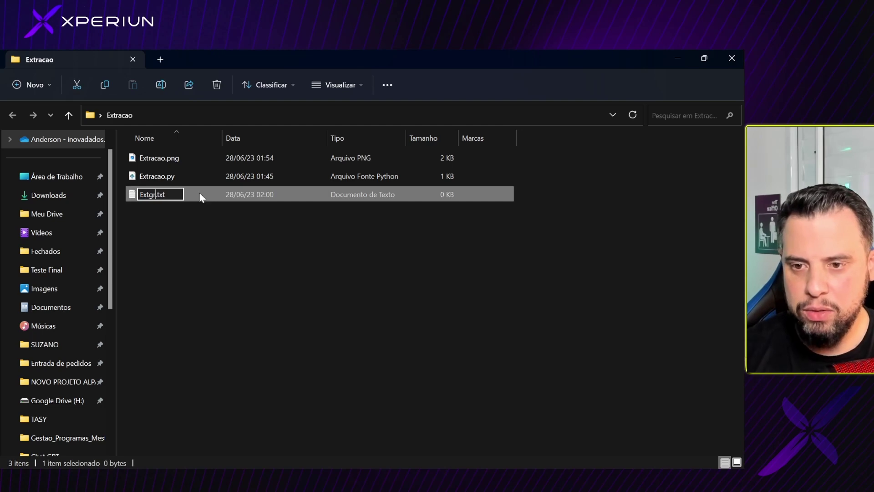
type("ao")
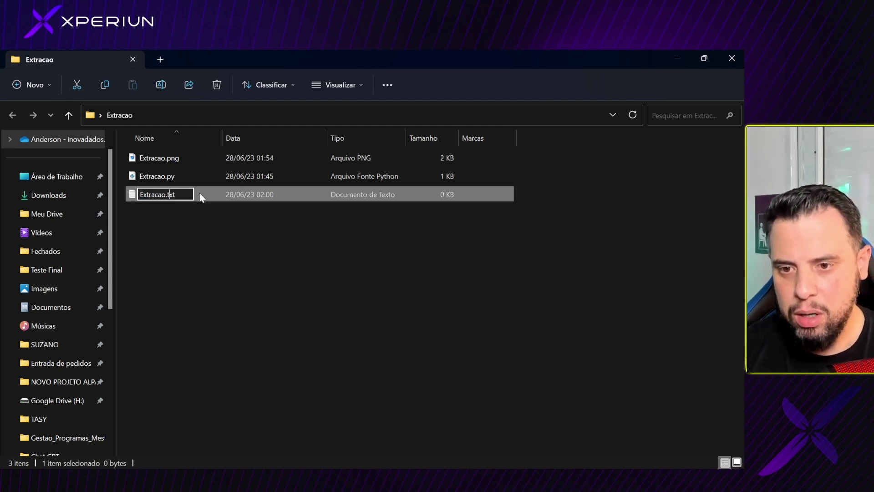
key("BackSpace")
key("BackSpace")
key("BackSpace")
key("BackSpace")
type(".bat")
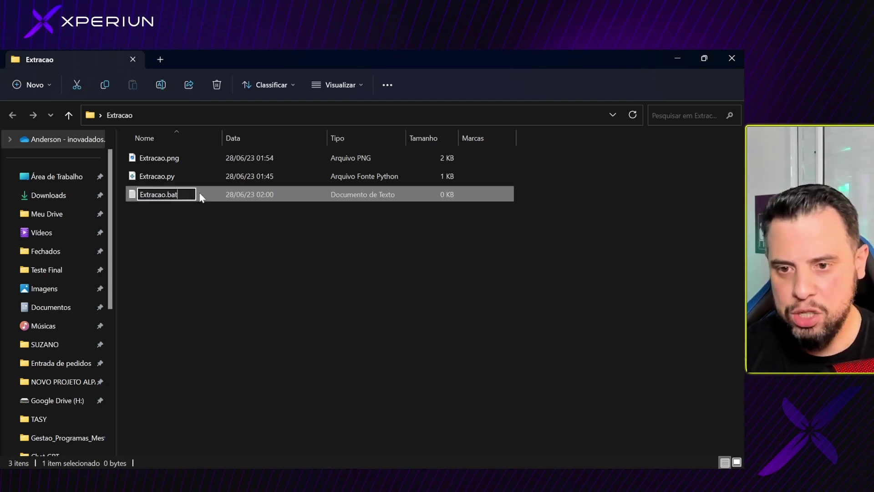
key("Return")
left_click(453, 271)
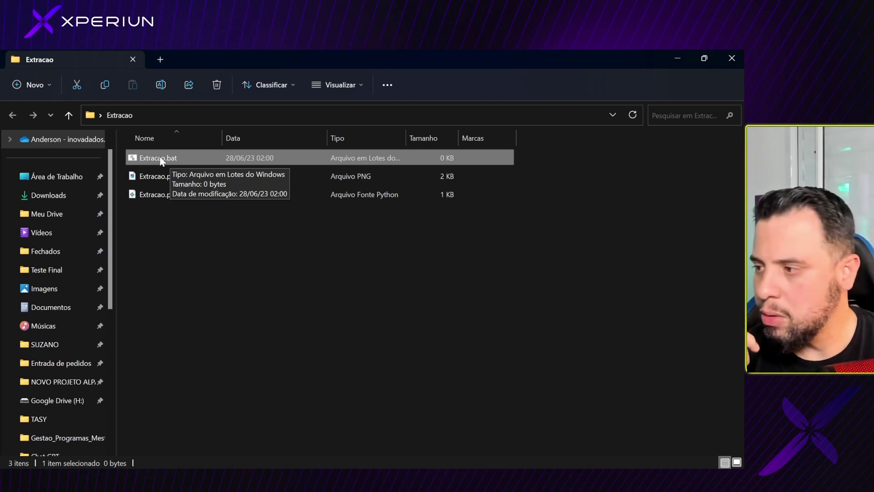
Open the Extracao.bat file for editing in Notepad
right_click(161, 159)
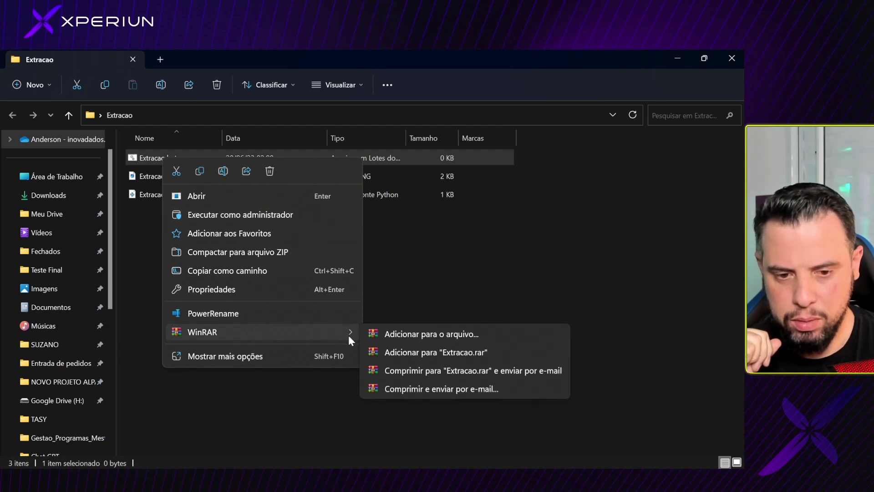
left_click(380, 307)
right_click(155, 159)
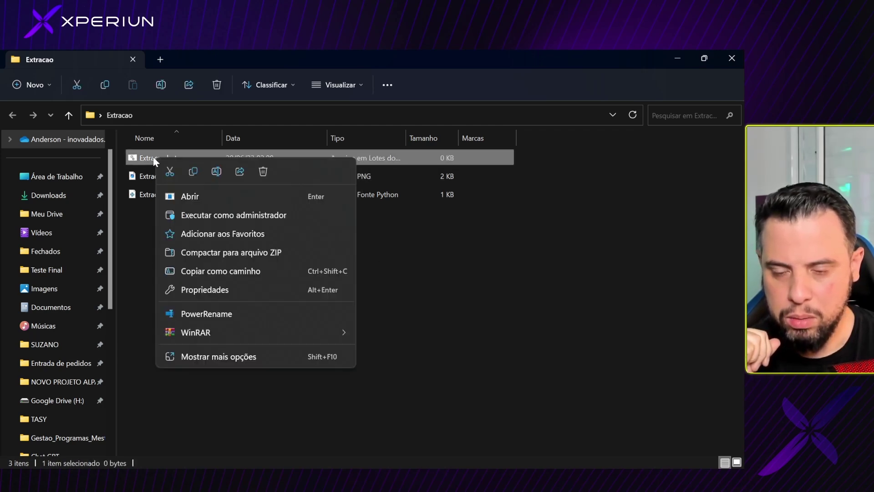
left_click(261, 356)
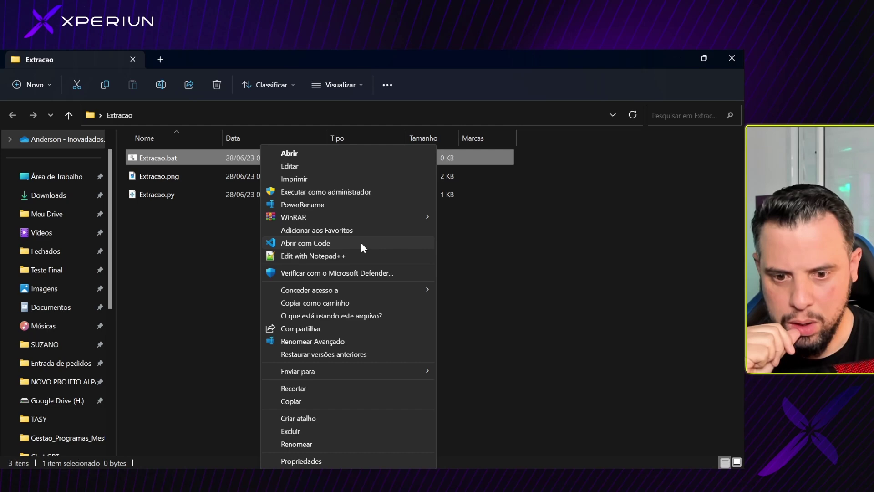
left_click(306, 166)
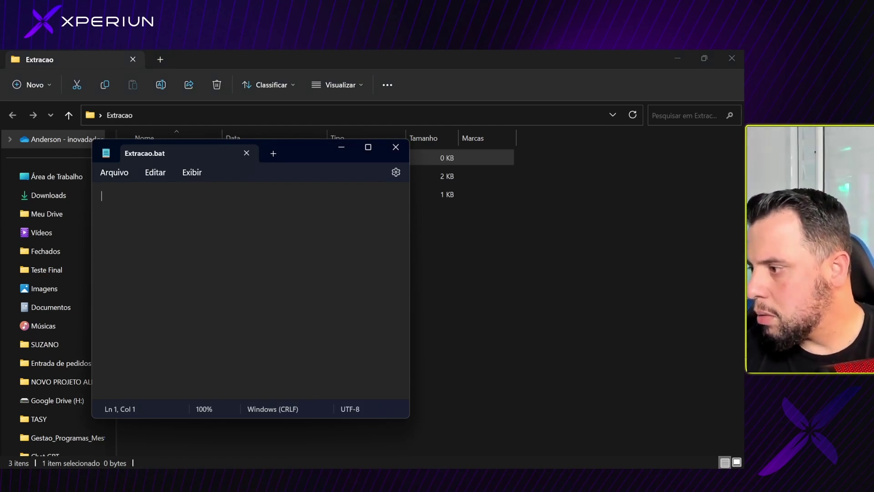
key("alt+Tab")
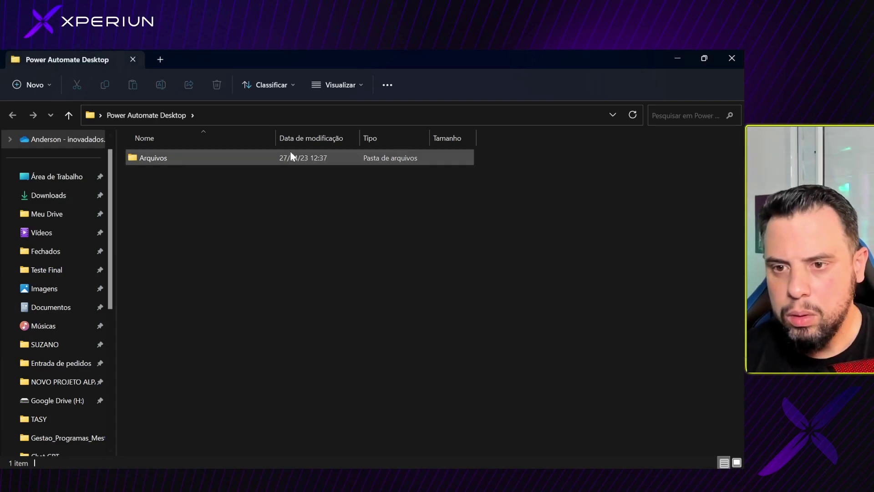
double_click(288, 155)
left_click(732, 58)
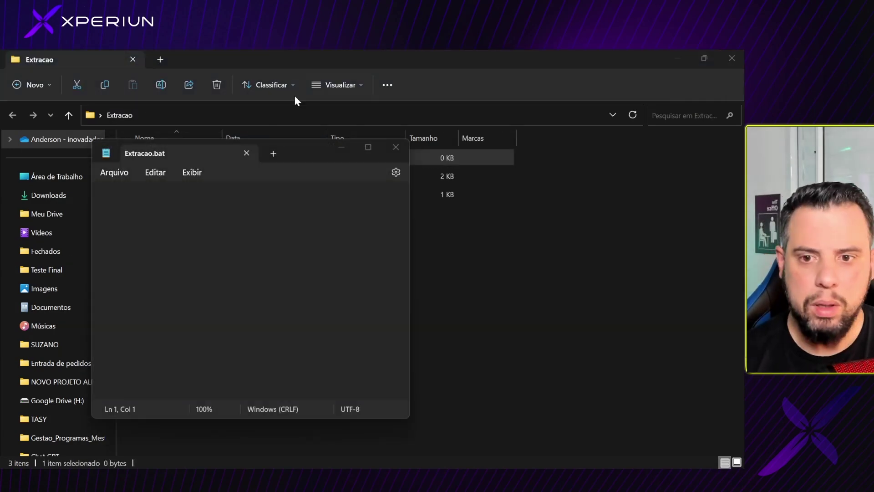
Move the Extracao.bat text window clear of the file list and examine the full path of the Extracao folder
left_click(166, 198)
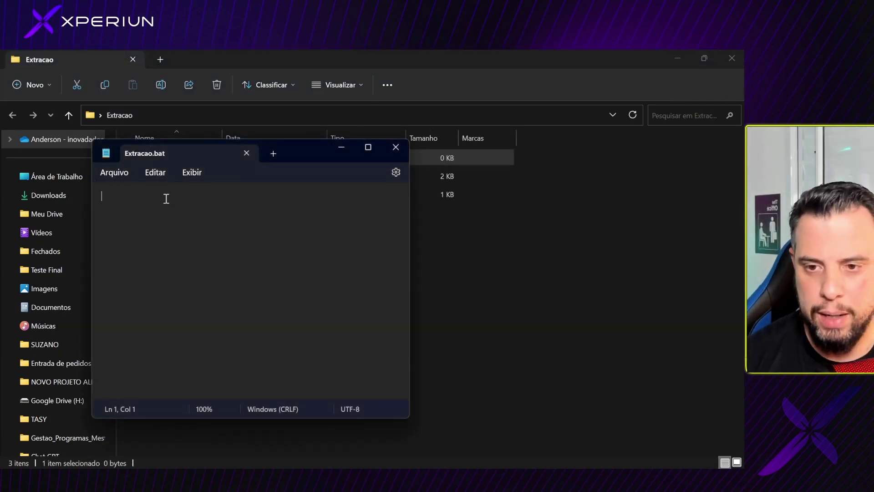
left_click_drag(295, 148, 584, 81)
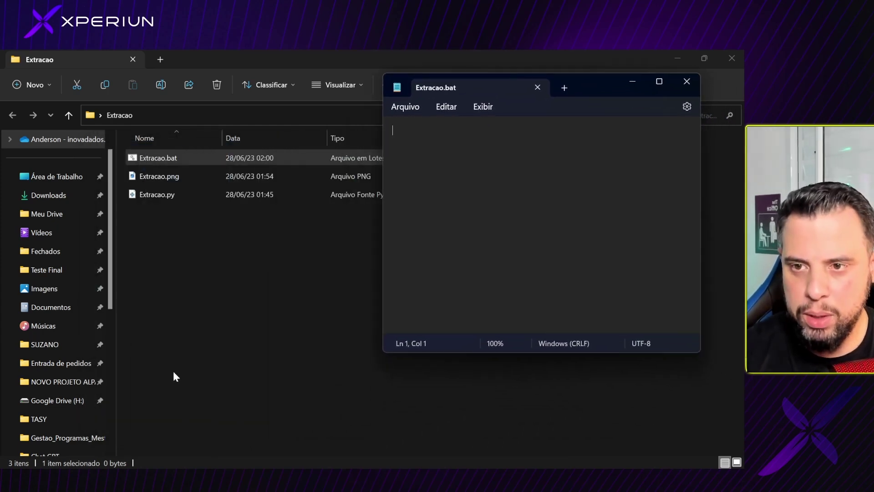
left_click(179, 117)
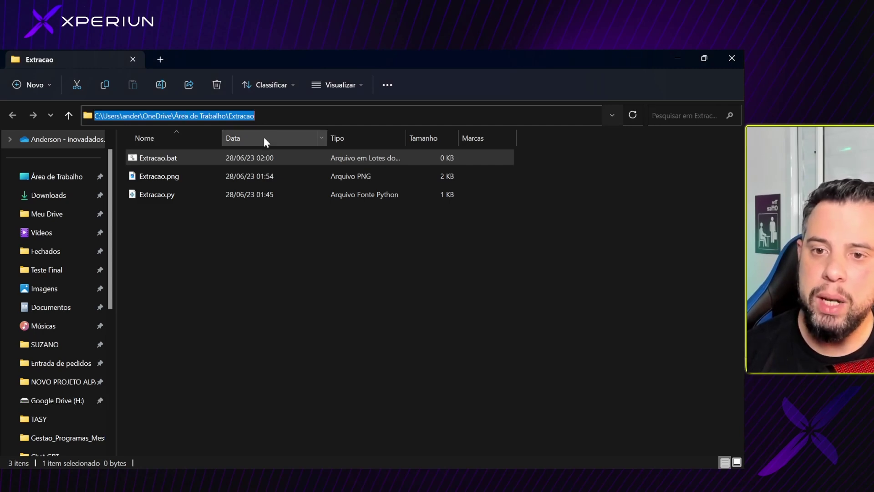
key("Escape")
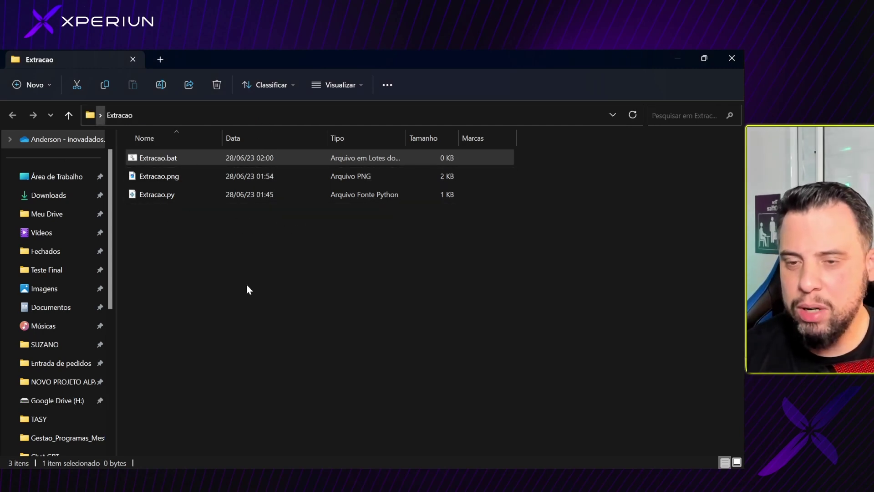
left_click(288, 313)
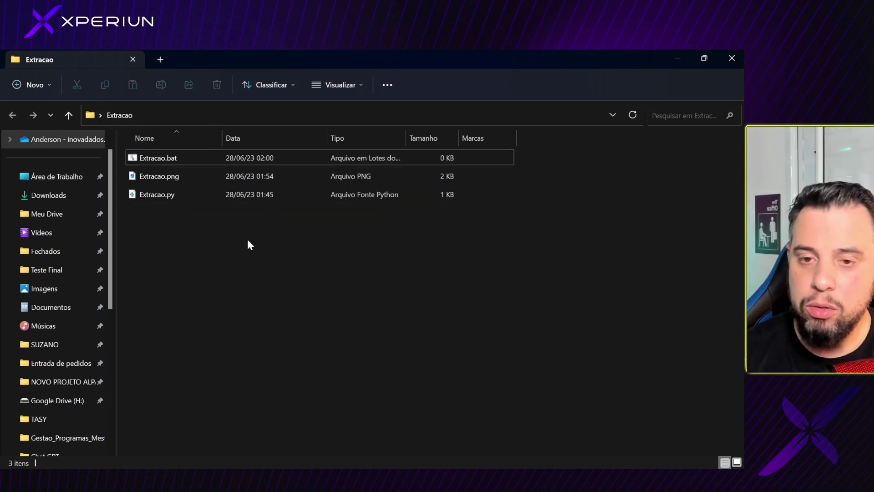
Open a Command Prompt with cmd directly at the Extracao folder's location and close it again
left_click(208, 114)
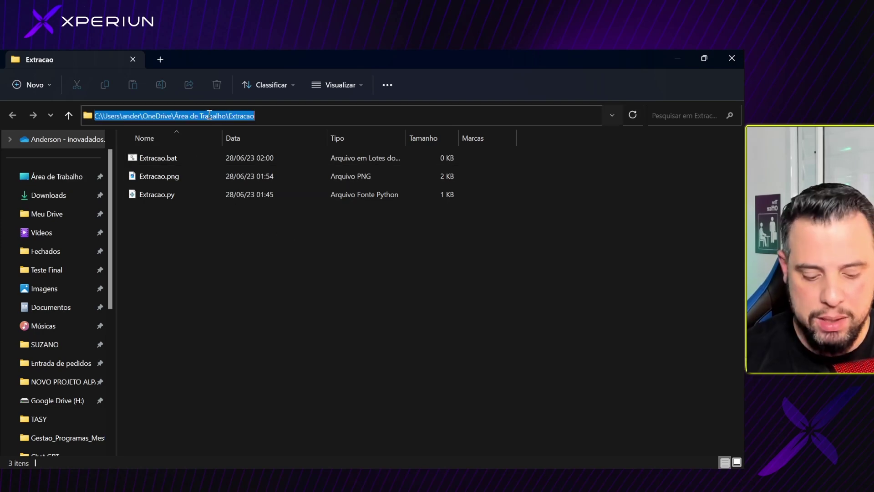
type("cmd")
key("Return")
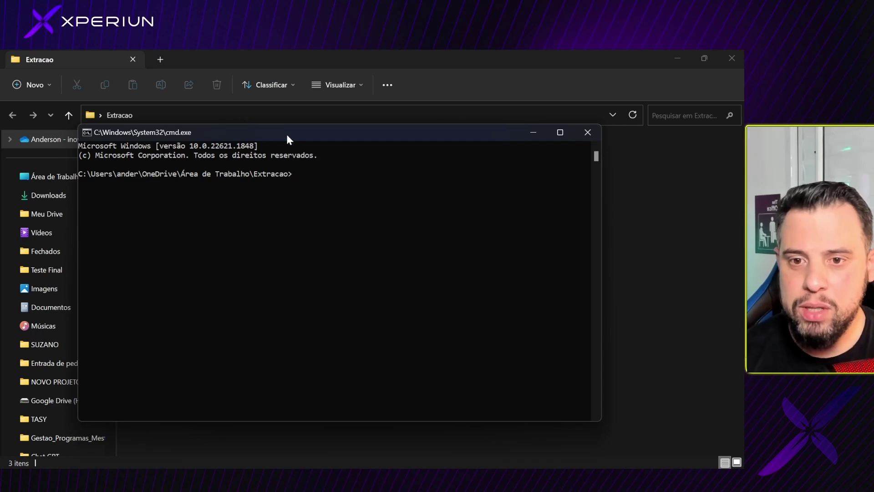
mouse_move(285, 132)
left_mouse_down()
mouse_move(509, 179)
mouse_move(263, 137)
mouse_move(298, 142)
left_mouse_up()
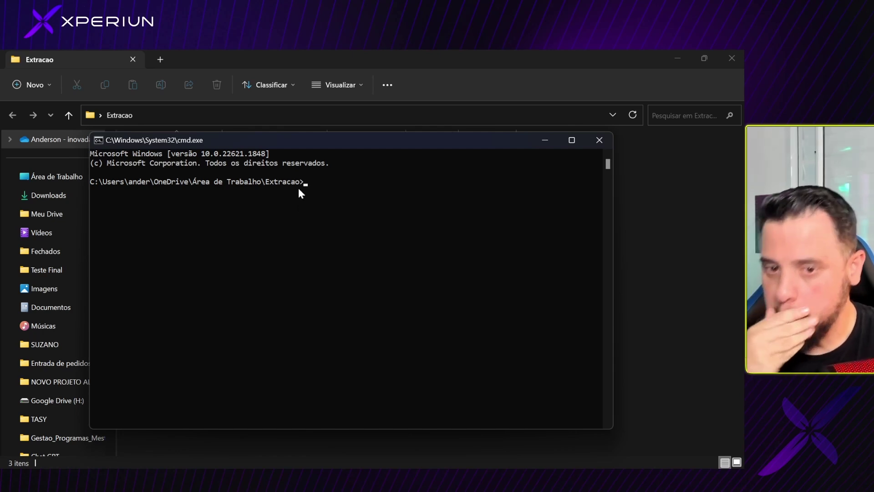
left_click(599, 141)
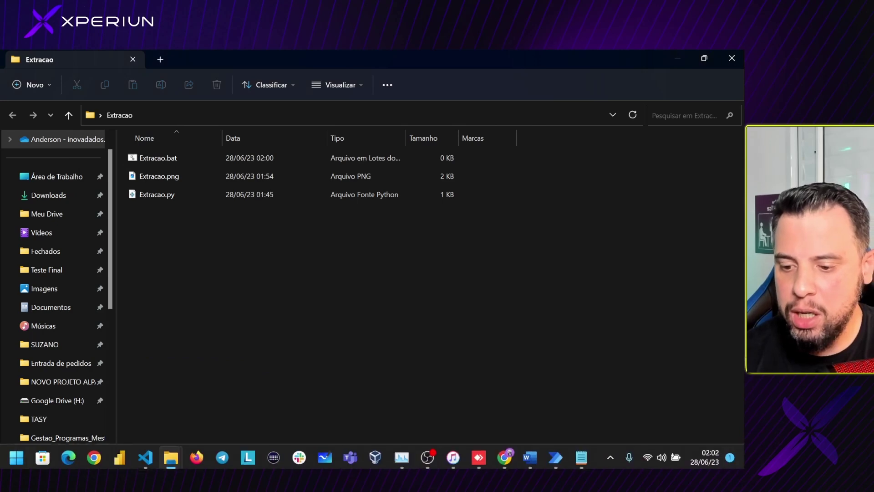
Open a Command Prompt through the system search for cmd to compare its starting path, and return to the Extracao folder
left_click(16, 455)
type("cmd")
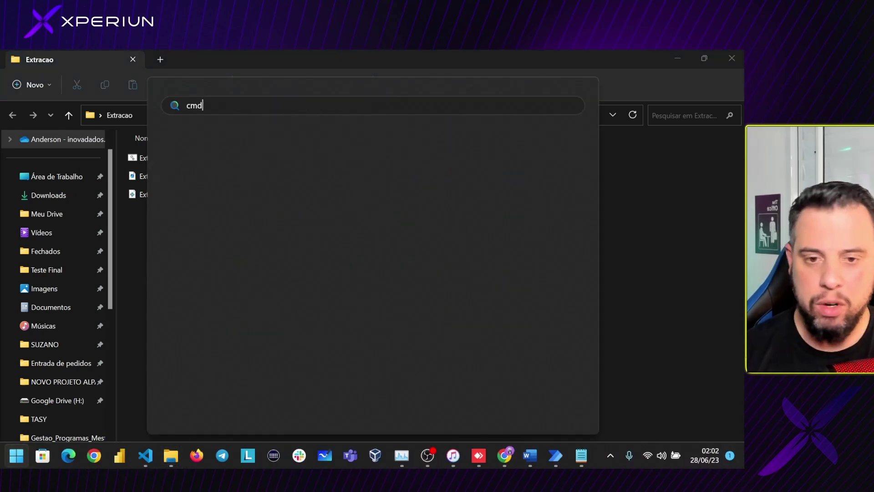
key("Return")
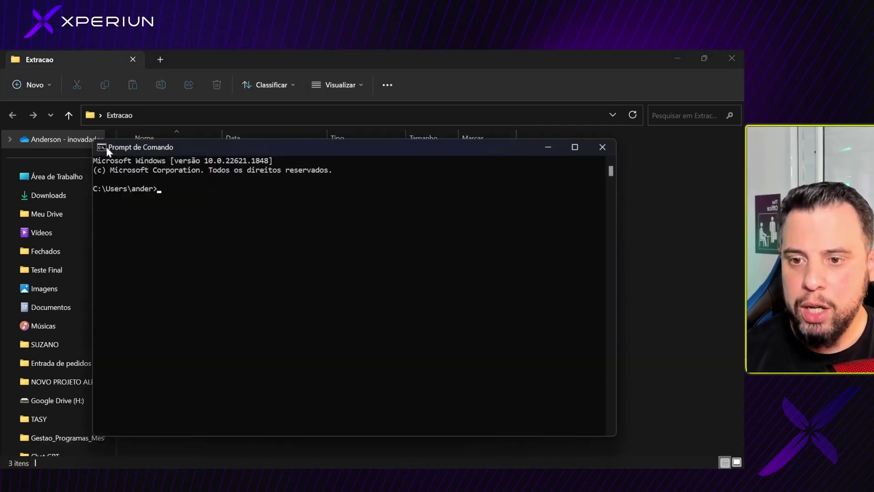
left_click(159, 125)
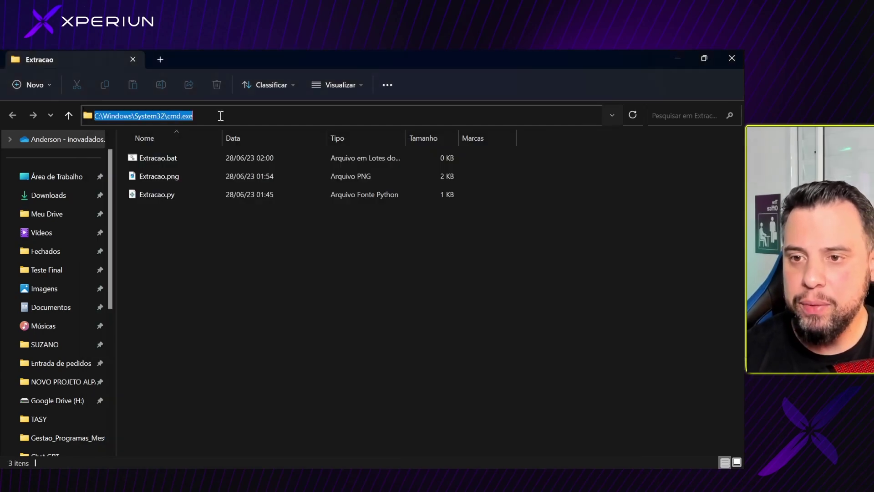
left_click(208, 274)
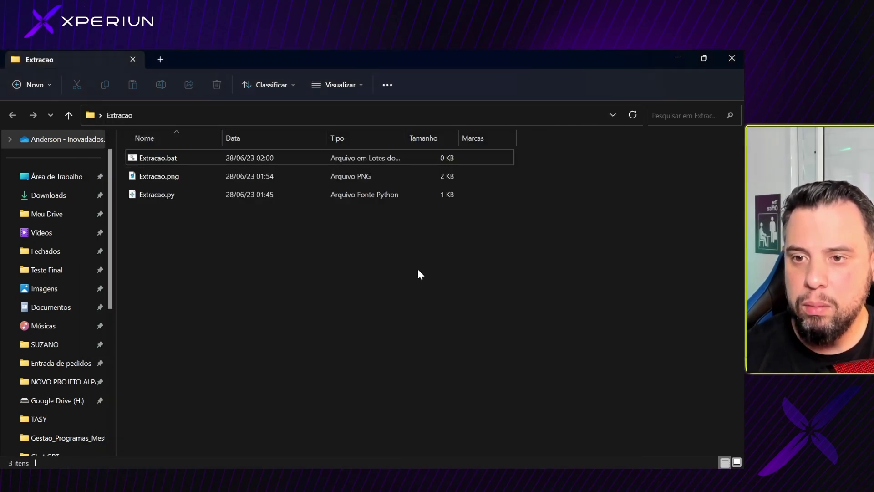
Reopen the Extracao folder from the desktop folder and copy its full path
left_click(563, 113)
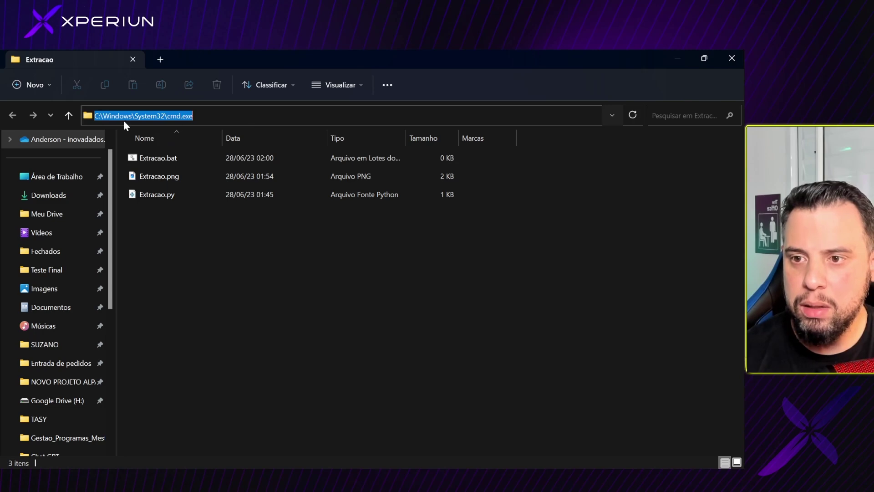
left_click(64, 116)
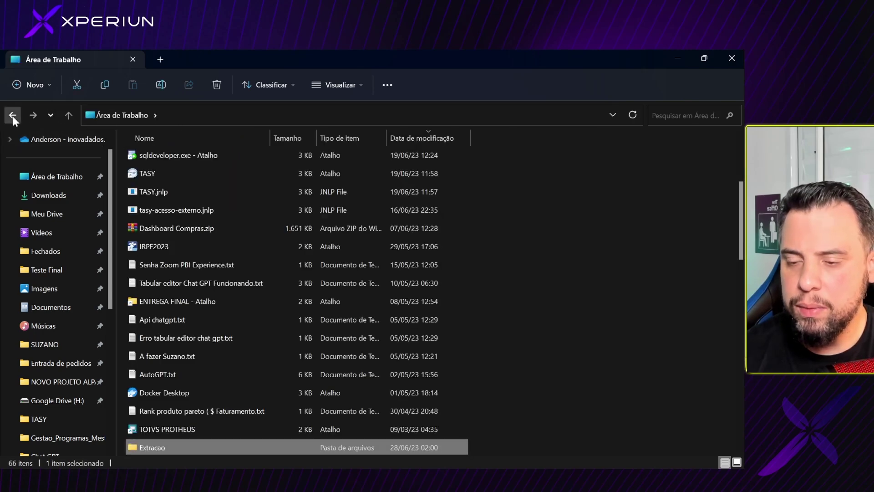
double_click(186, 444)
left_click(206, 117)
key("ctrl+c")
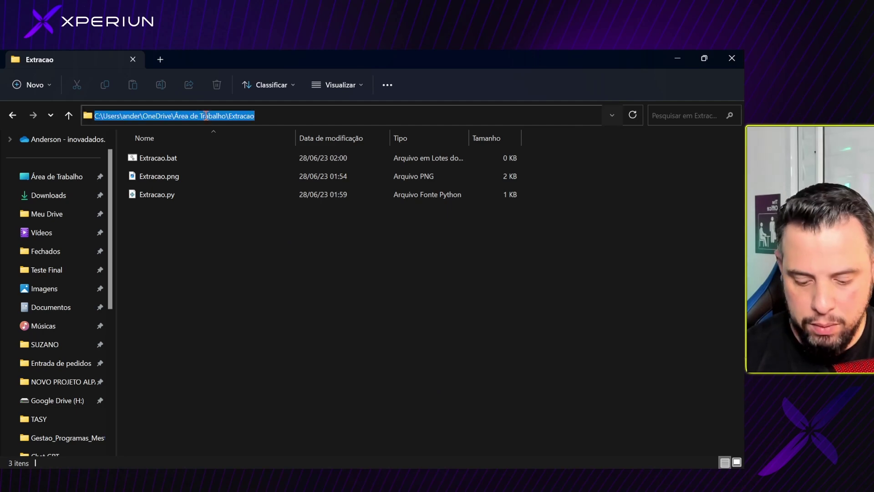
Change the Command Prompt's working directory to the copied Extracao folder path with the cd command
key("alt+Tab")
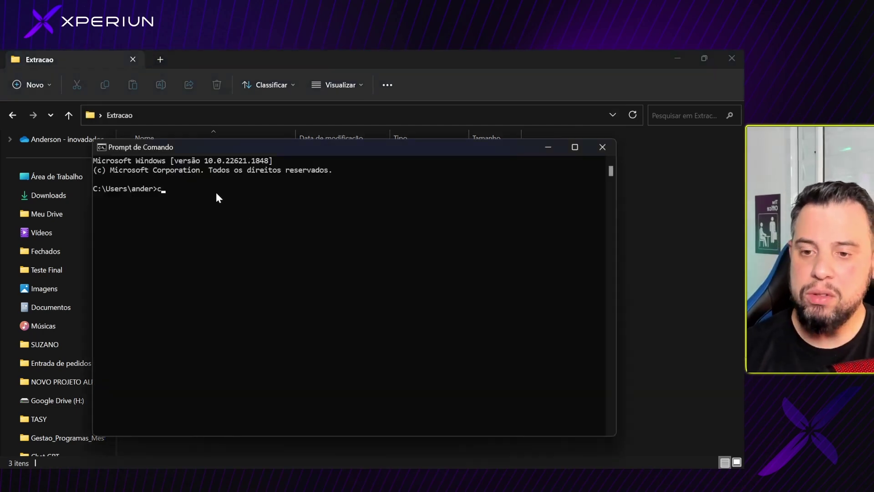
type("cd")
key("ctrl+v")
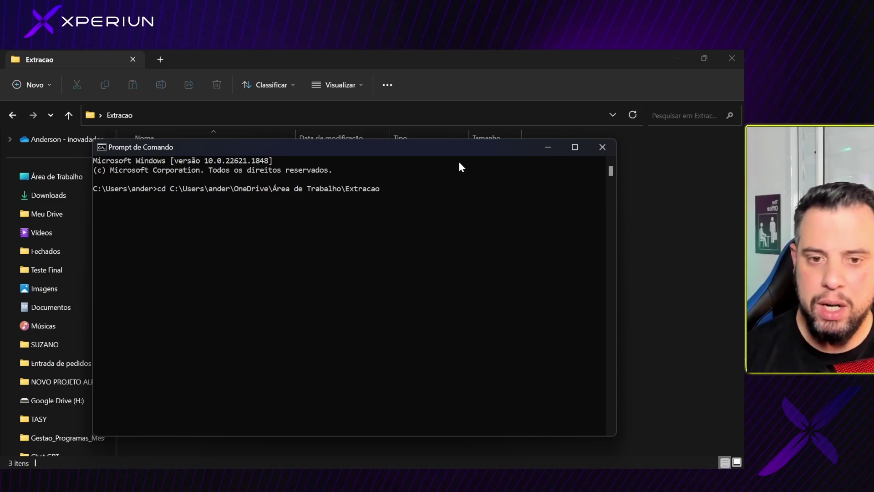
key("Return")
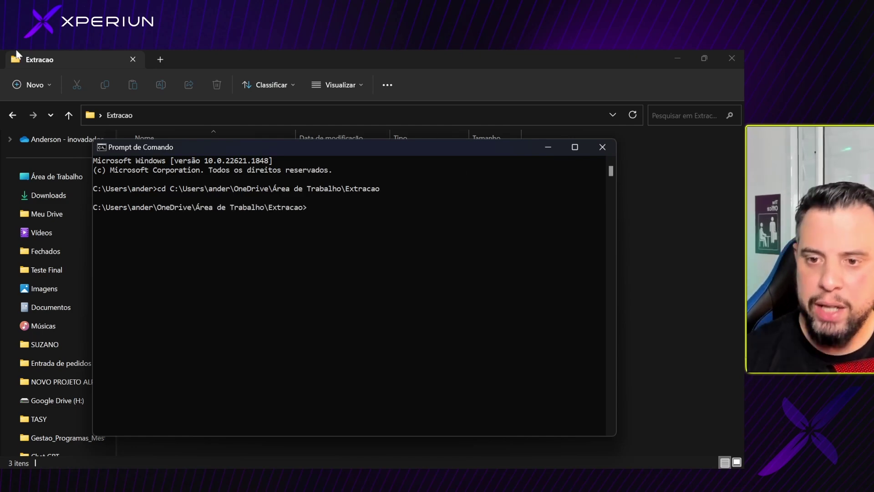
Move the Command Prompt clear of the file list and bring the Extracao.bat text window to the front
left_click_drag(283, 147, 486, 155)
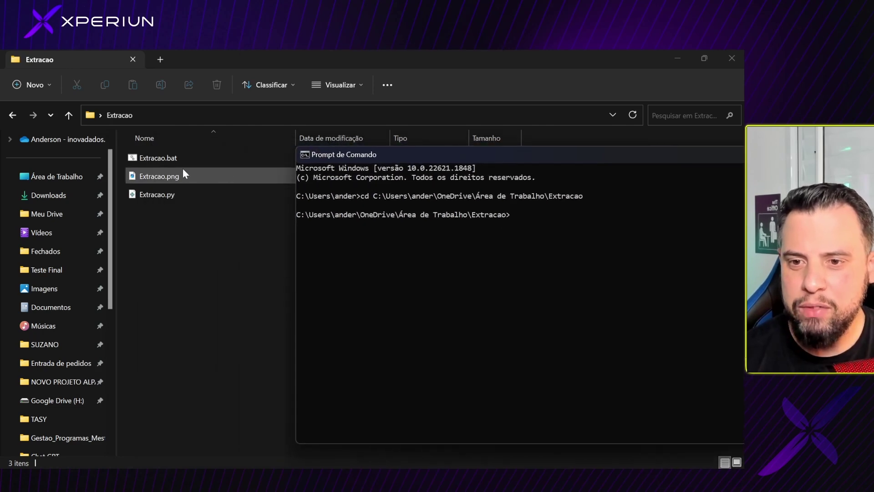
left_click(168, 158)
right_click(168, 158)
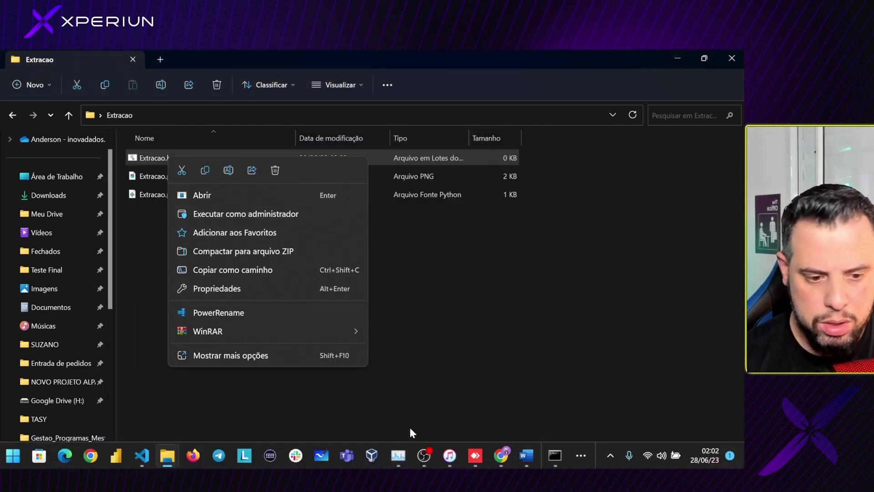
left_click(588, 453)
left_click(584, 420)
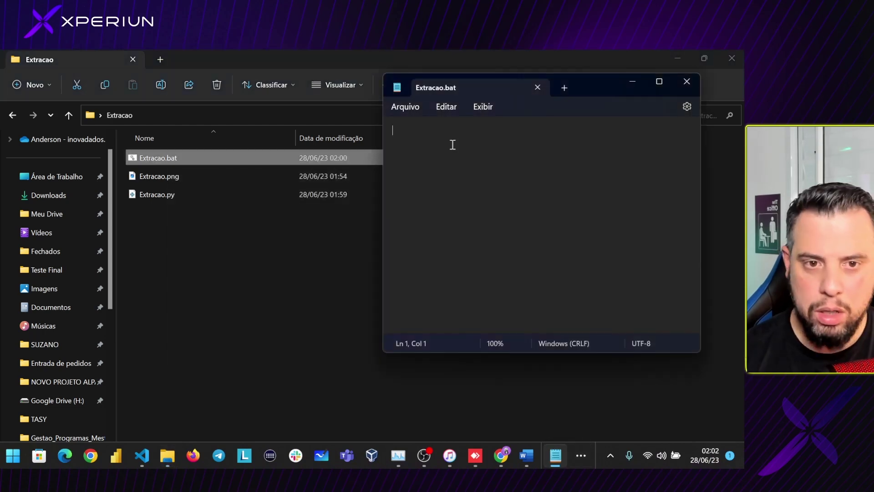
Enter ECHO@ as the first line of Extracao.bat and leave a blank line below it
type("cd")
key("Caps_Lock")
key("BackSpace")
key("BackSpace")
key("Caps_Lock")
type("echo")
key("BackSpace")
key("BackSpace")
key("Caps_Lock")
key("BackSpace")
key("BackSpace")
type("ECHO")
key("BackSpace")
key("BackSpace")
type("HO@")
key("Left")
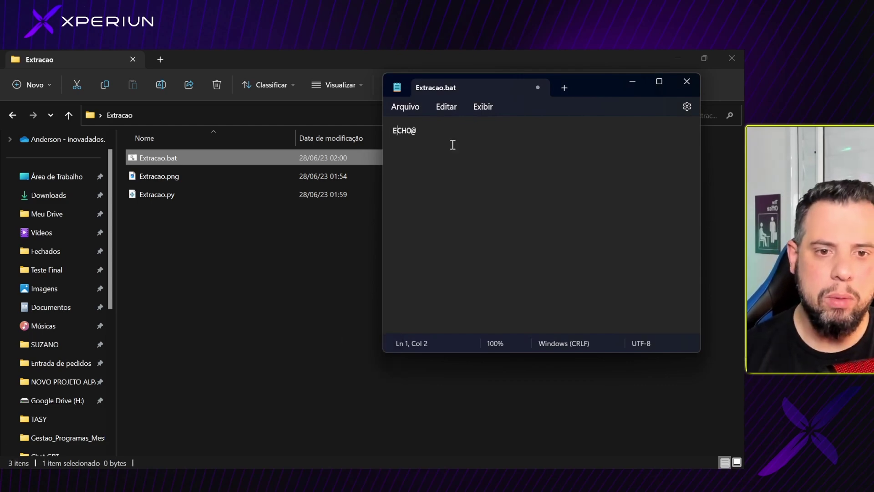
key("Right")
key("Return")
key("Return")
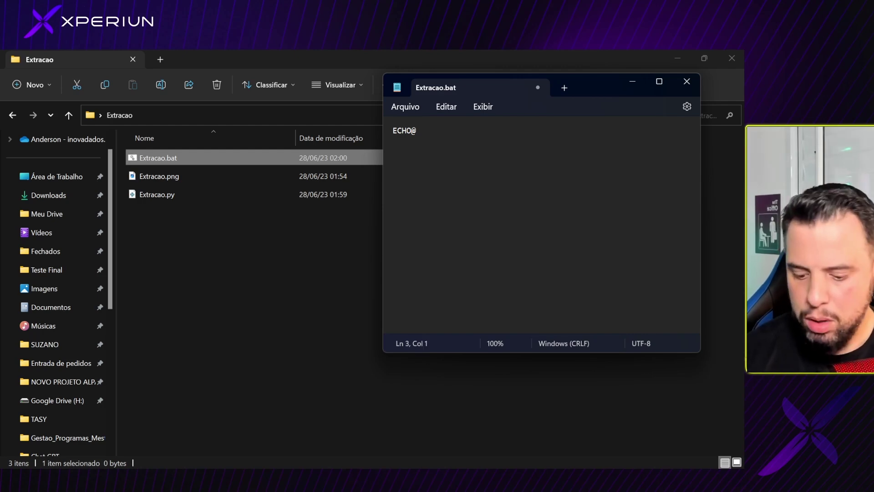
key("Caps_Lock")
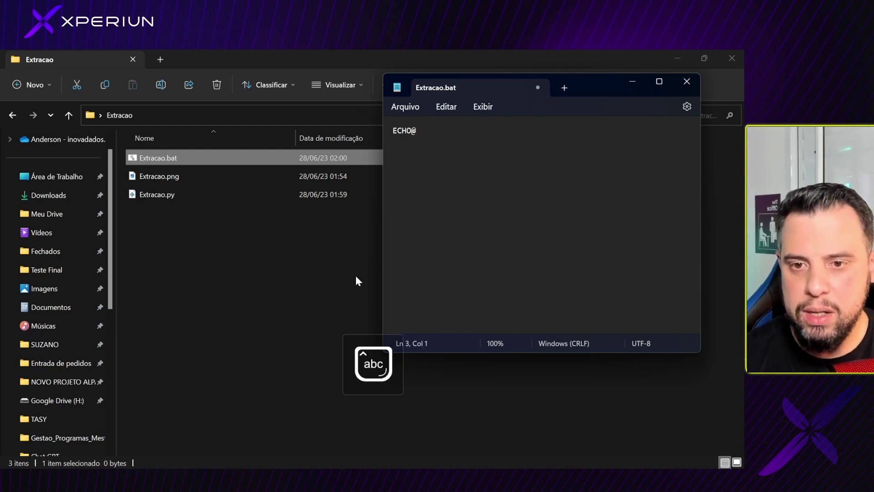
Add a cd line with the copied Extracao folder path to Extracao.bat, followed by a blank line
left_click(242, 263)
key("alt+Tab")
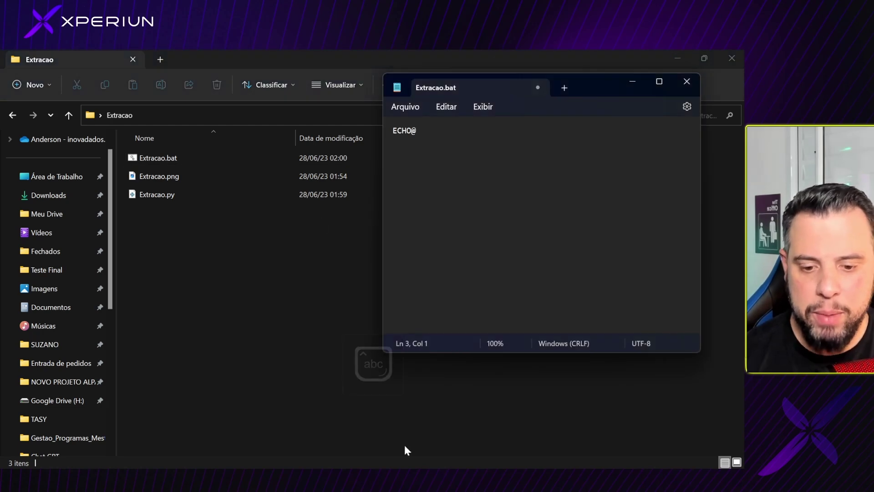
left_click(373, 458)
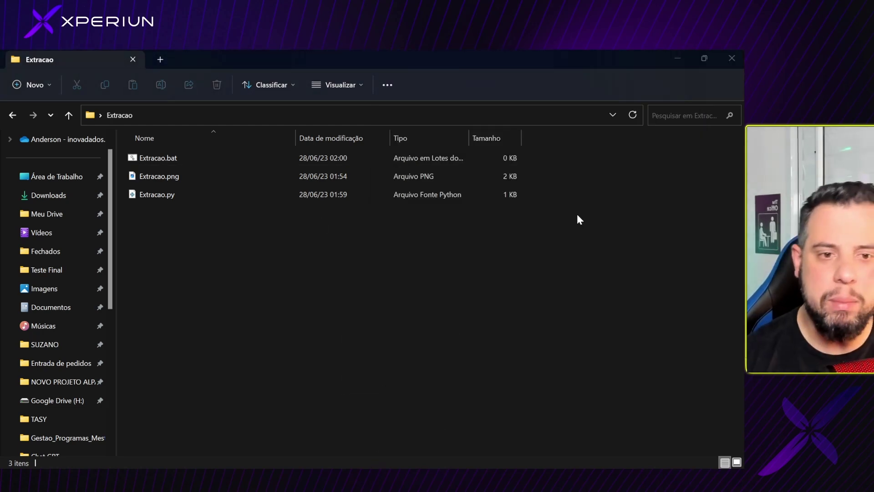
key("alt+Tab")
key("alt+Tab")
key("alt+Tab")
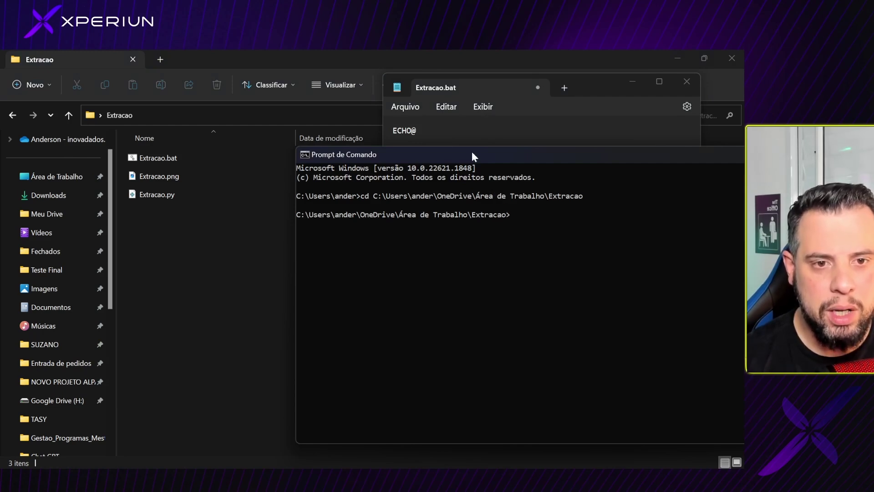
left_click(460, 137)
type("cd")
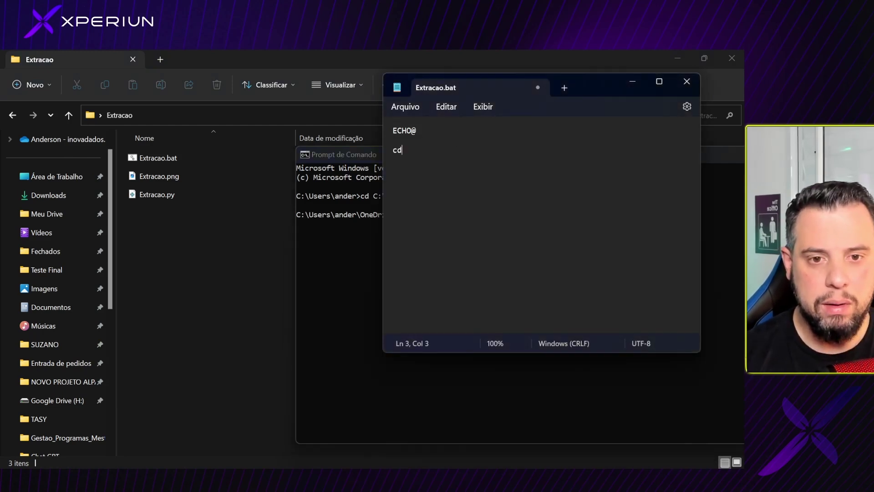
key("ctrl+v")
key("Return")
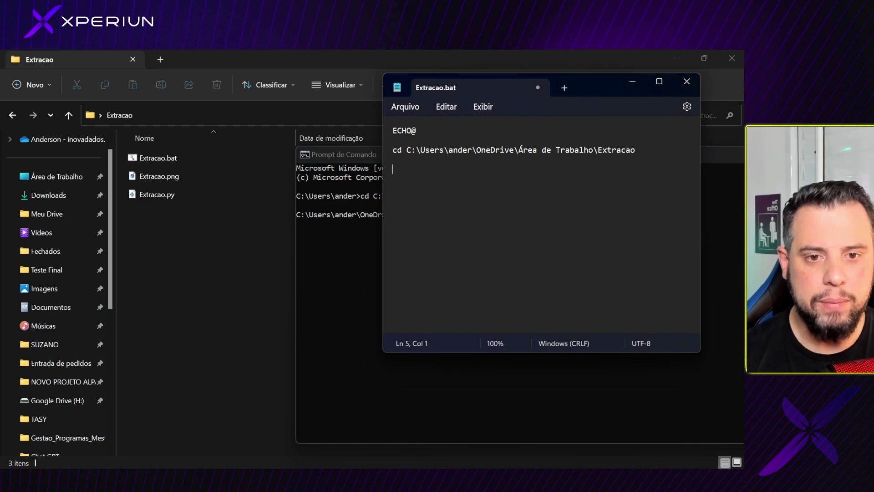
Enter the command python Extracao.py at the Command Prompt without running it
left_click(374, 246)
left_click(517, 214)
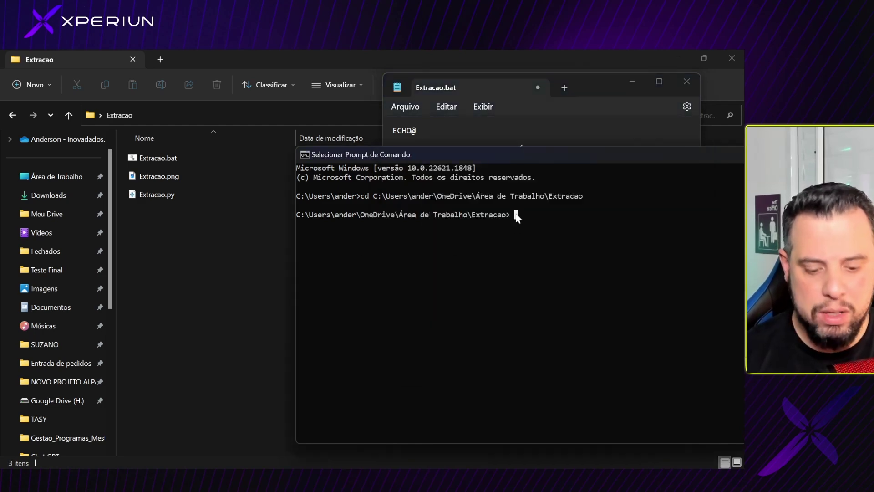
type("pytho")
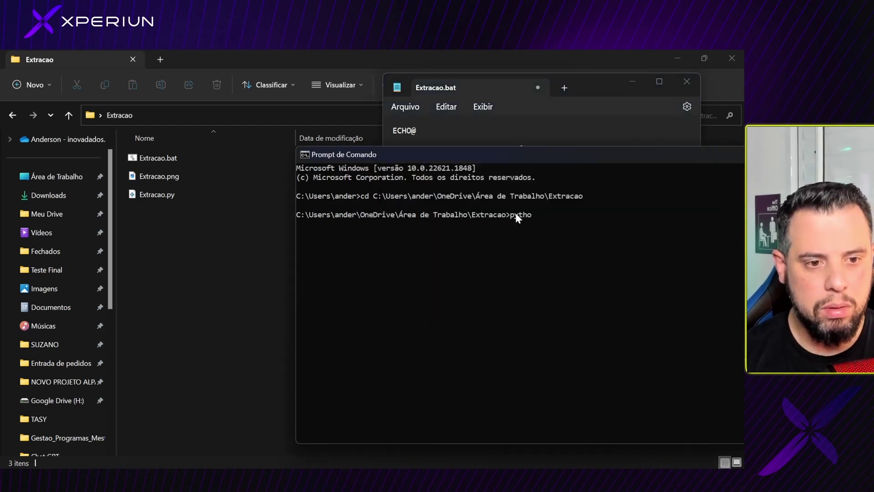
type("n Ext")
key("Tab")
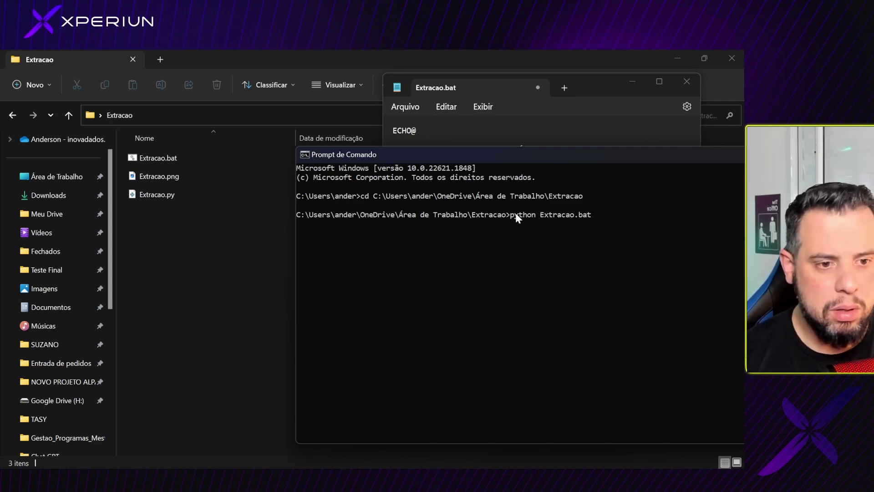
key("Tab")
key("Tab")
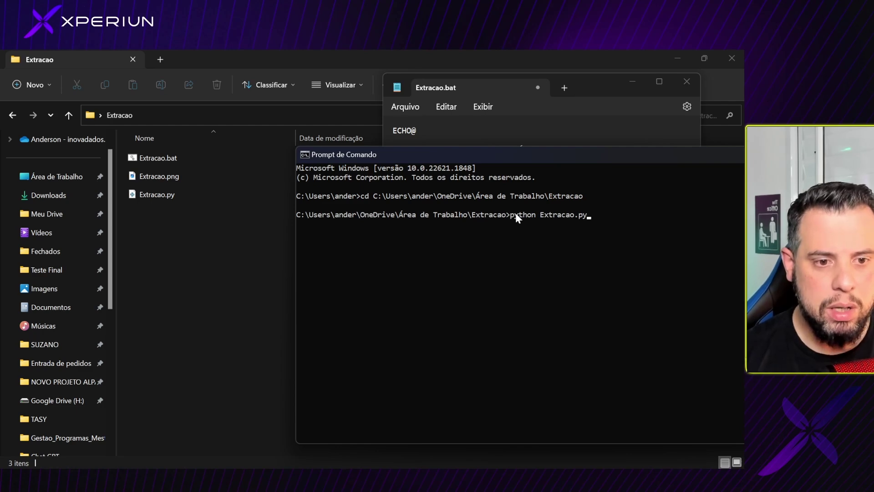
Select the python Extracao.py text at the prompt and copy it
left_click(595, 217)
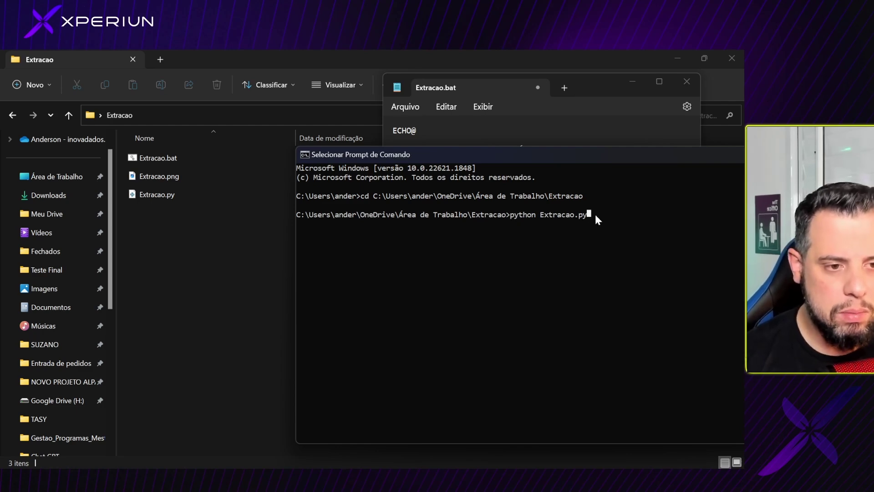
key("shift+Left")
key("shift+Left")
key("shift+Left")
key("shift+Left")
key("shift+Left")
key("shift+Left")
key("shift+Left")
key("shift+Left")
key("shift+Left")
key("shift+Left")
key("shift+Left")
key("shift+Left")
key("shift+Left")
key("shift+Left")
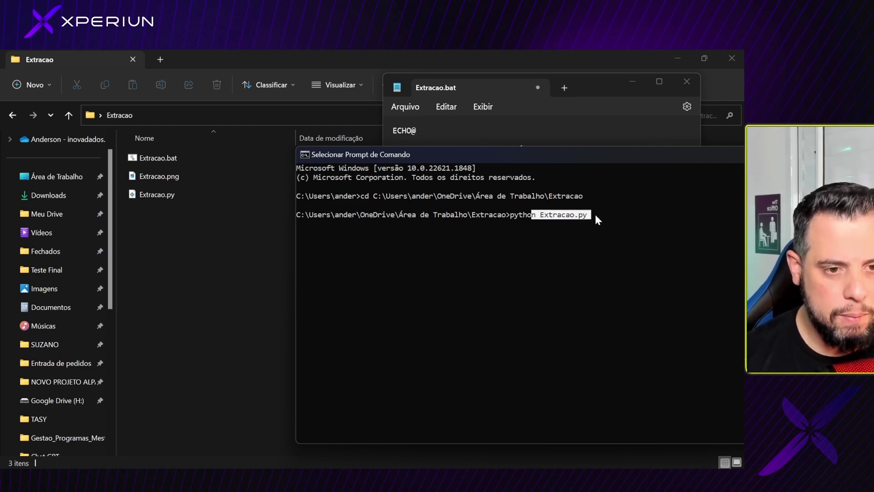
key("shift+Left")
key("ctrl+c")
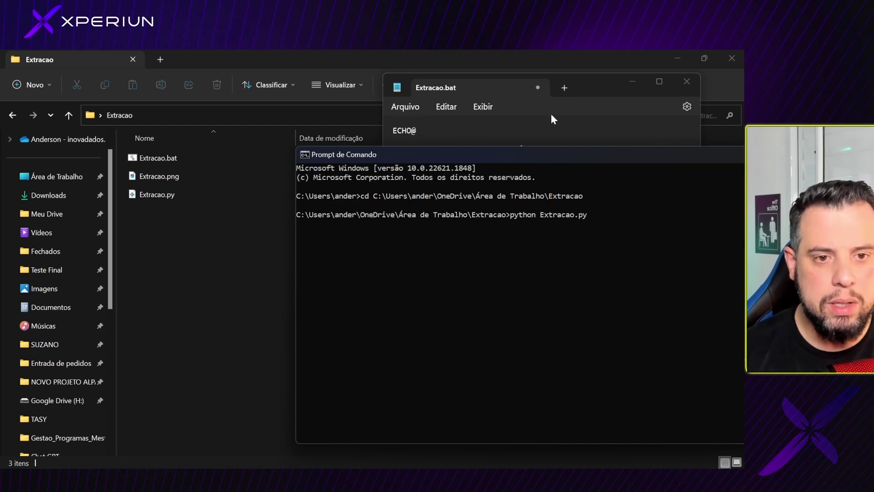
Paste python Extracao.py as the last line of Extracao.bat and save the file
left_click(520, 141)
left_click(655, 186)
left_click(587, 168)
left_click(582, 181)
left_click(579, 170)
key("ctrl+v")
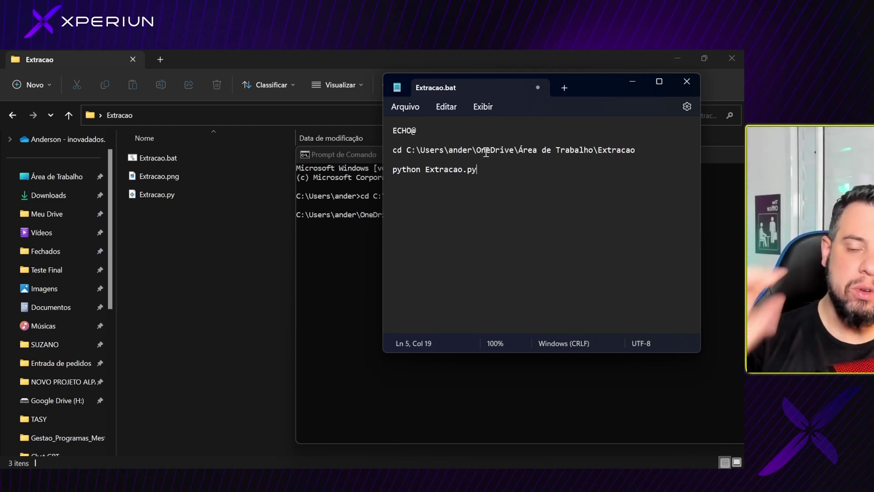
left_click(411, 109)
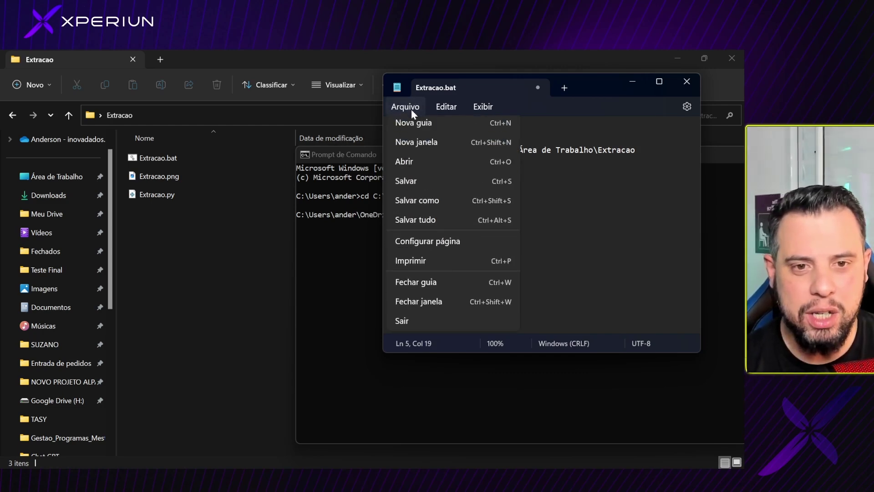
left_click(426, 190)
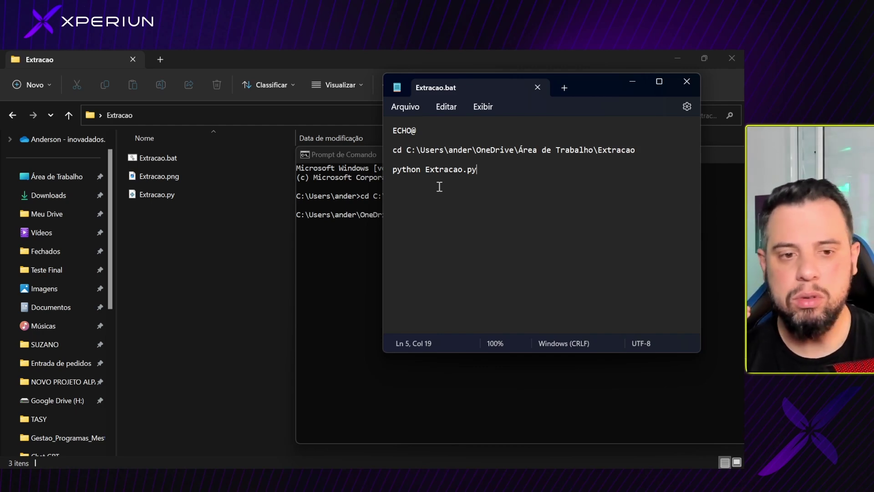
Close the Command Prompt and save Extracao.bat once more
left_click(318, 152)
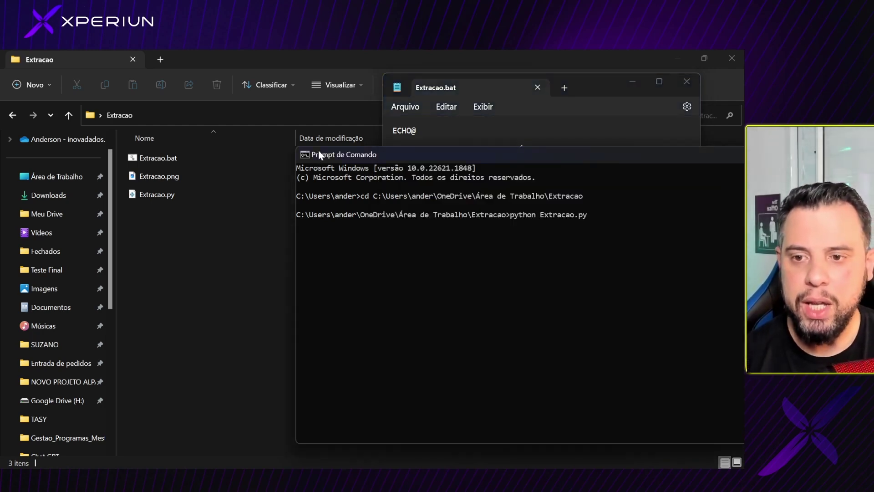
left_click_drag(711, 157, 535, 157)
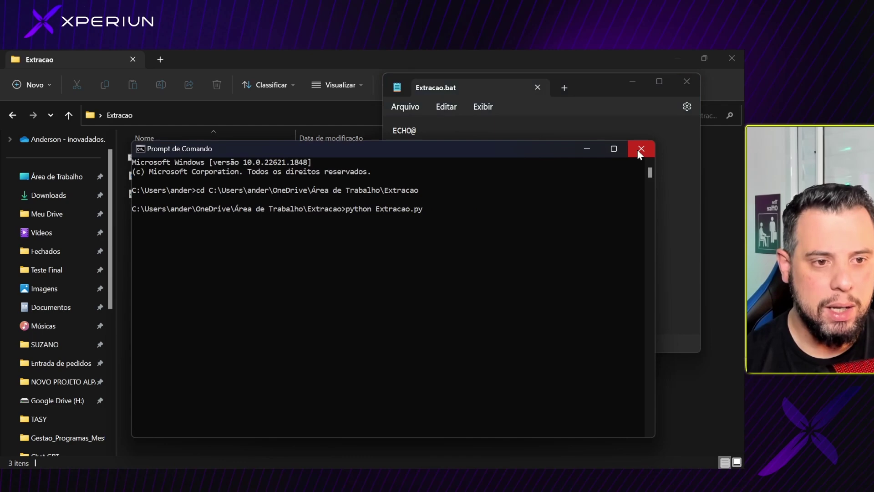
left_click(637, 149)
left_click(404, 107)
left_click(419, 185)
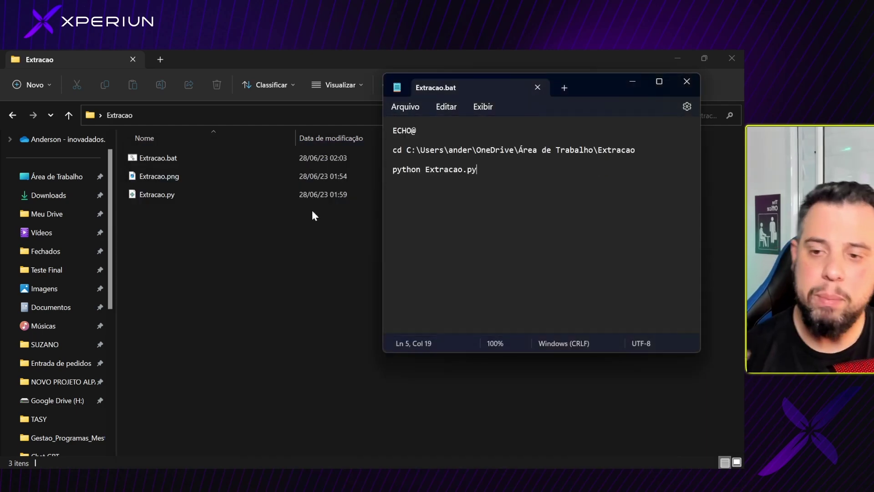
Return to the Extracao folder and check the Extracao.bat entry and the preview of its open text window
left_click(261, 218)
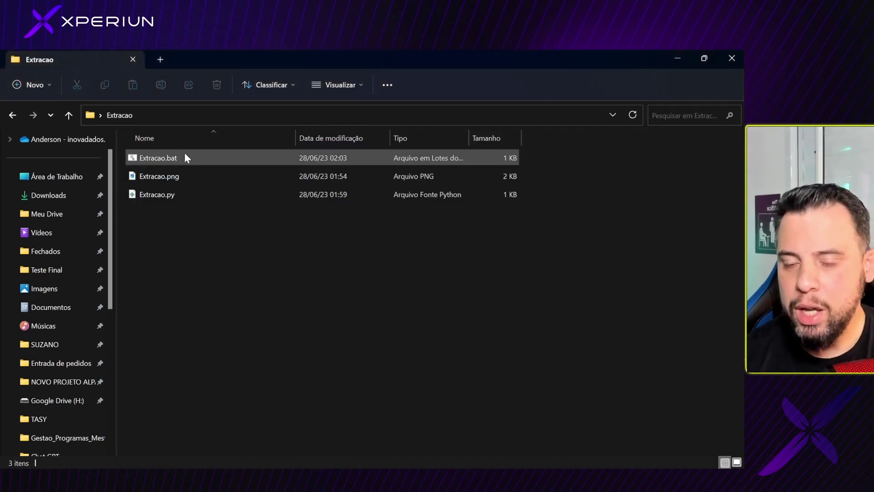
left_click(189, 157)
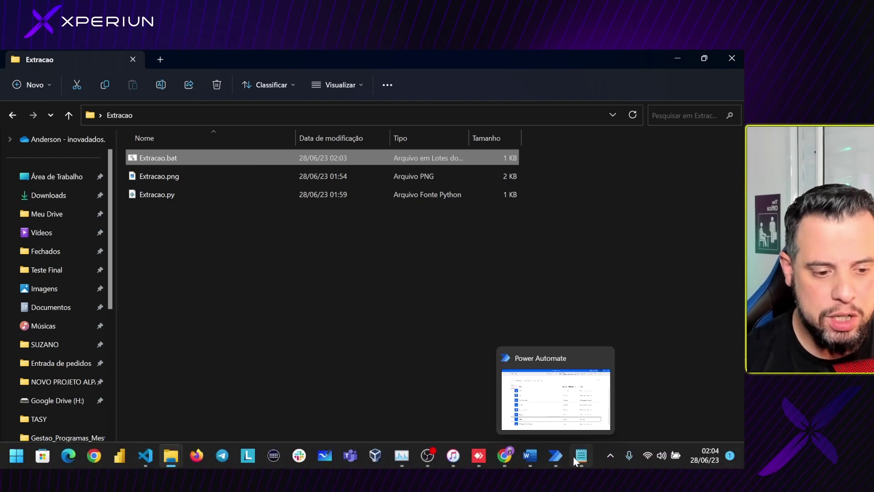
mouse_move(575, 461)
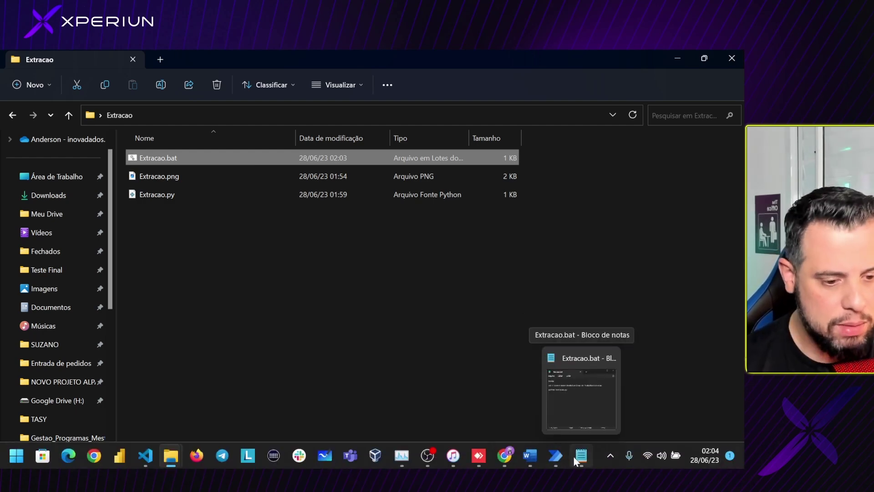
left_click(352, 312)
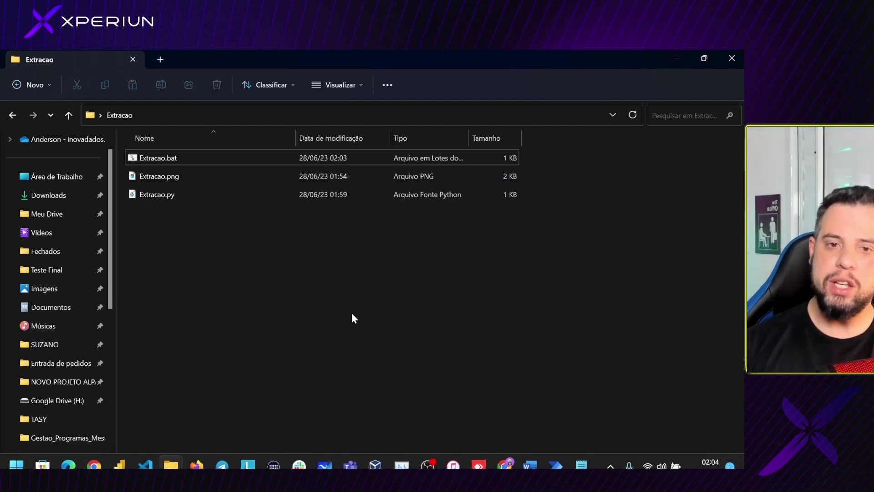